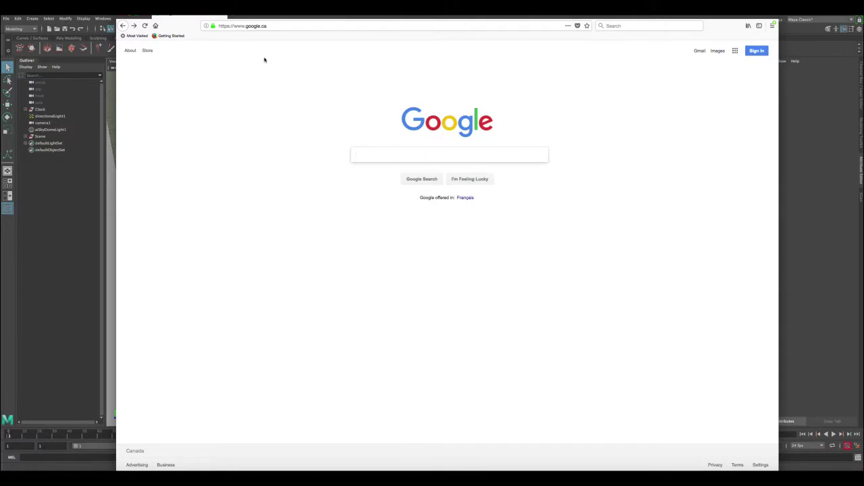
- Search Google for "font" and open the 1001 Fonts website from the results
click(368, 157)
text(font)
key(Return)
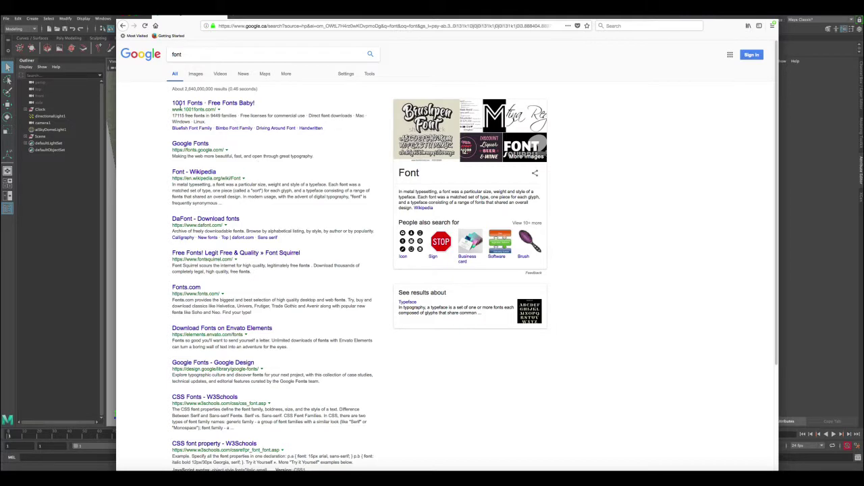
click(194, 105)
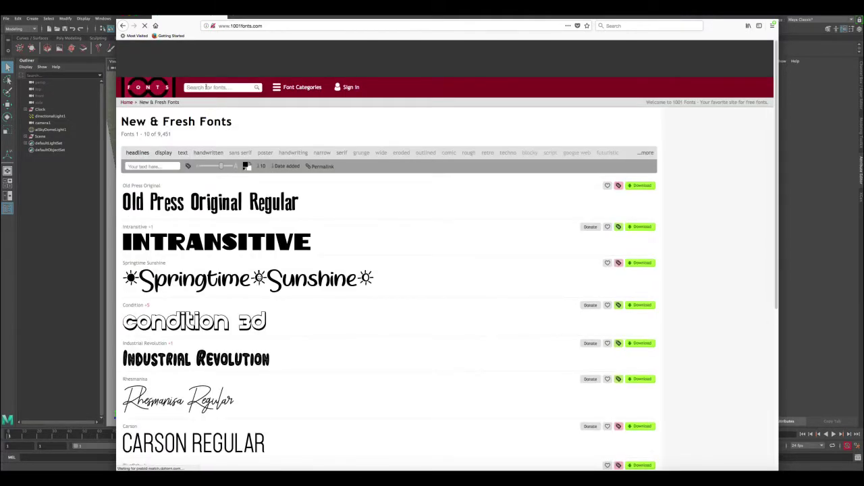
scroll(251, 222, down, 1)
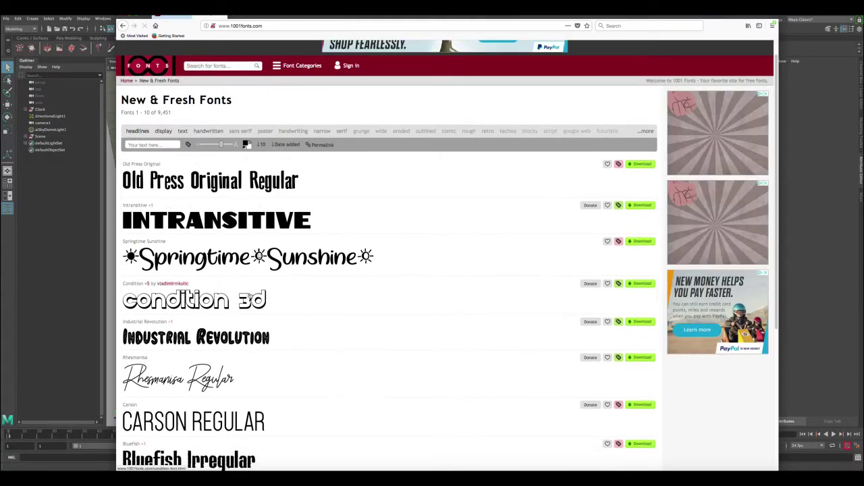
scroll(315, 258, up, 1)
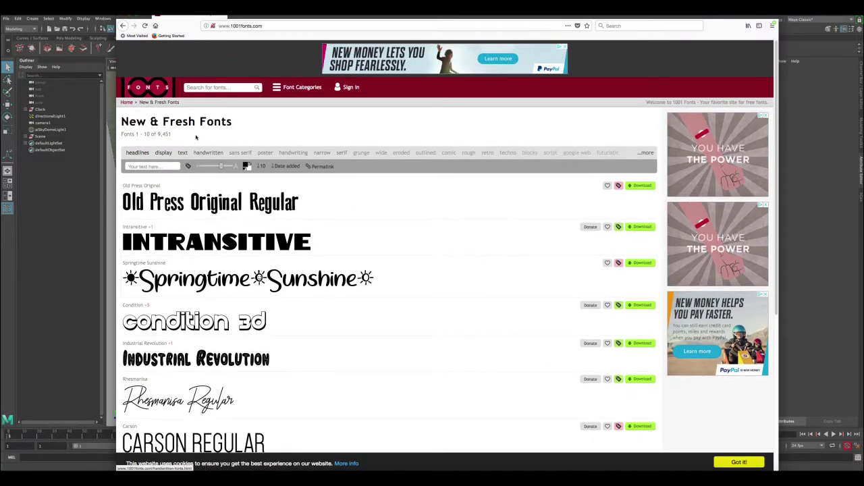
- Search the 1001 Fonts site for "digital" fonts
click(195, 86)
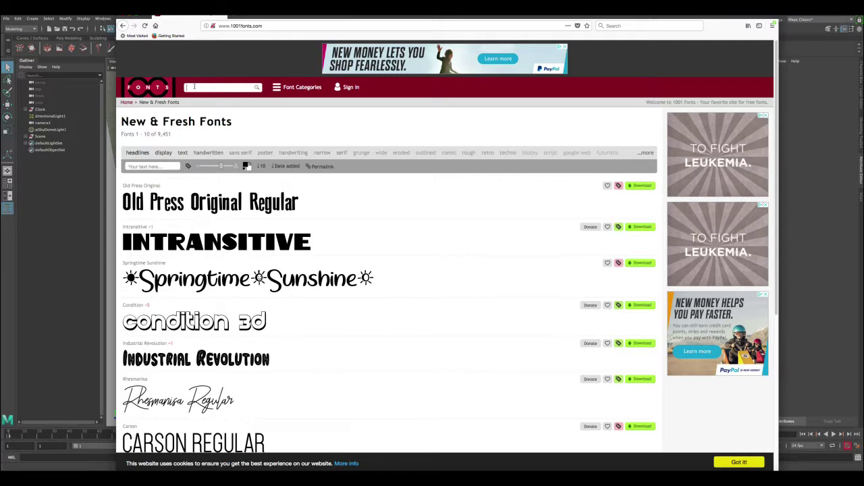
text(dig)
key(BackSpace)
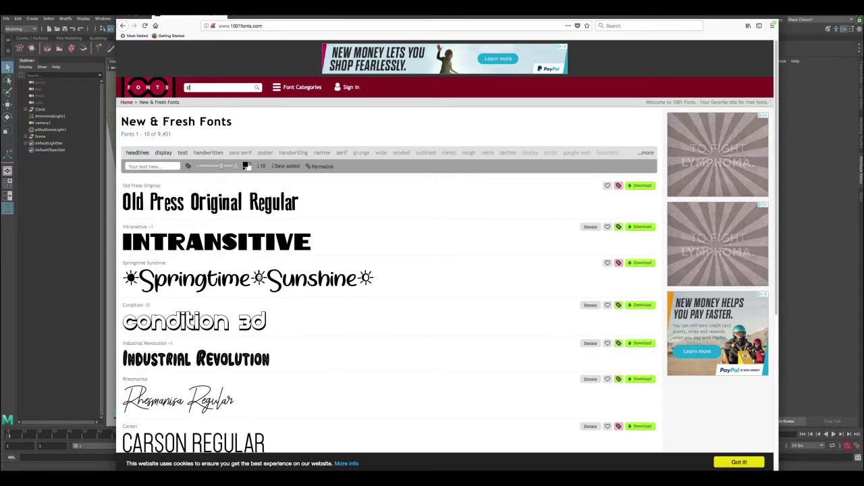
text(igital)
key(Return)
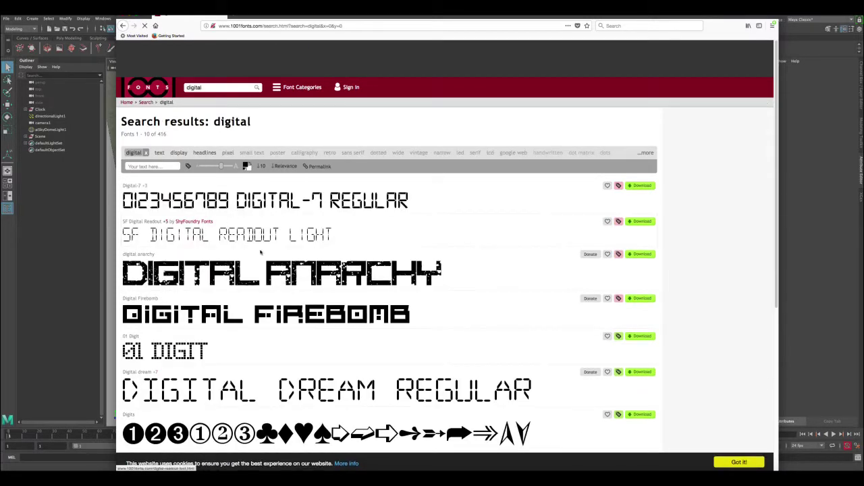
- Browse the digital font results, open the Digital-7 font family page and examine its available styles
scroll(263, 260, down, 1)
scroll(238, 320, down, 1)
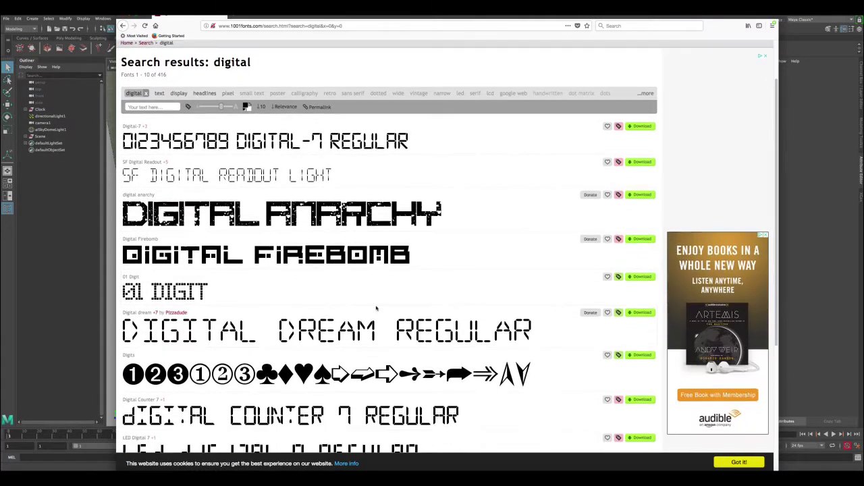
scroll(268, 356, down, 2)
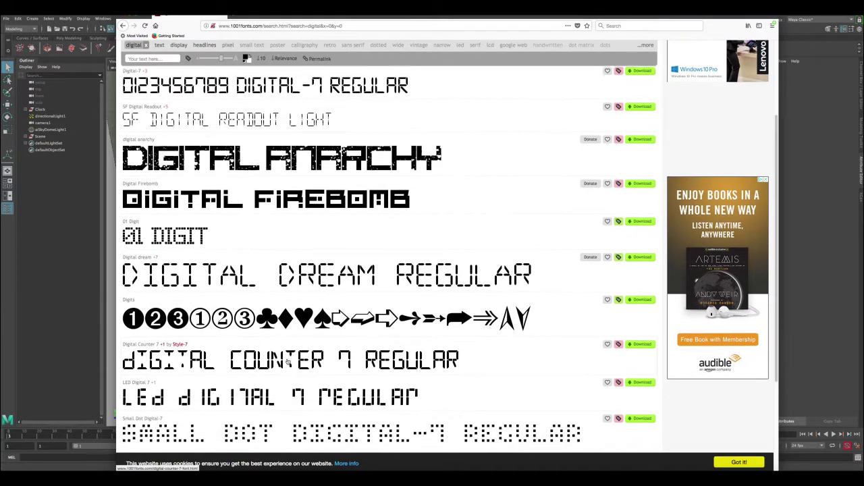
scroll(270, 364, down, 1)
scroll(199, 211, up, 4)
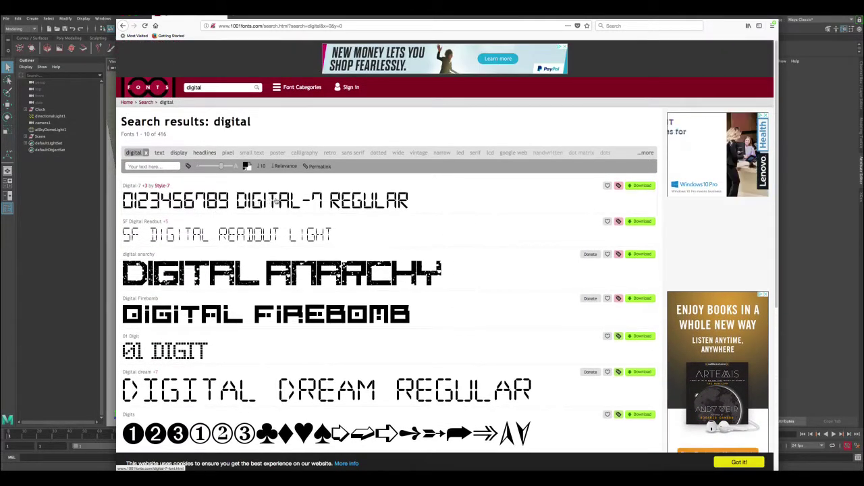
click(277, 200)
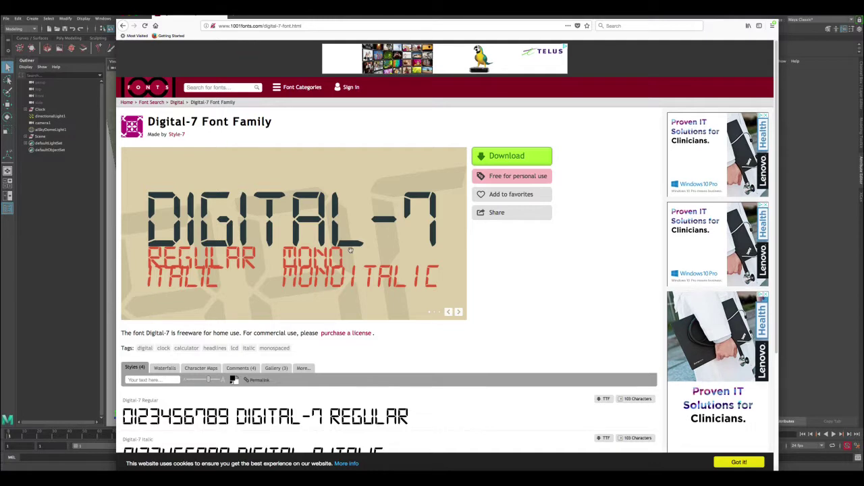
scroll(349, 249, down, 2)
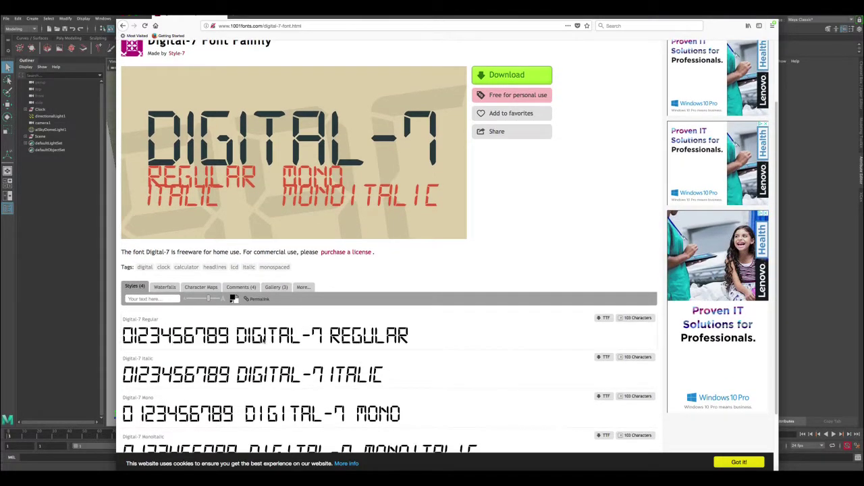
scroll(443, 338, up, 2)
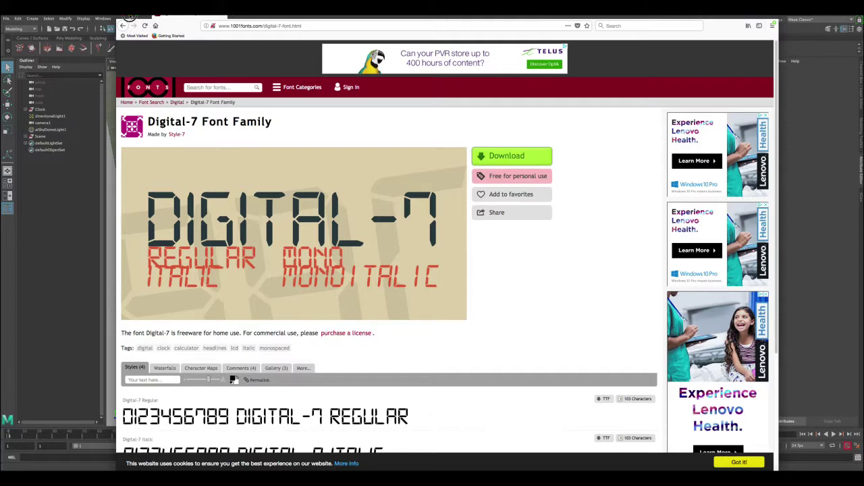
- Leave the browser and switch to the blank document in Adobe Illustrator
click(130, 16)
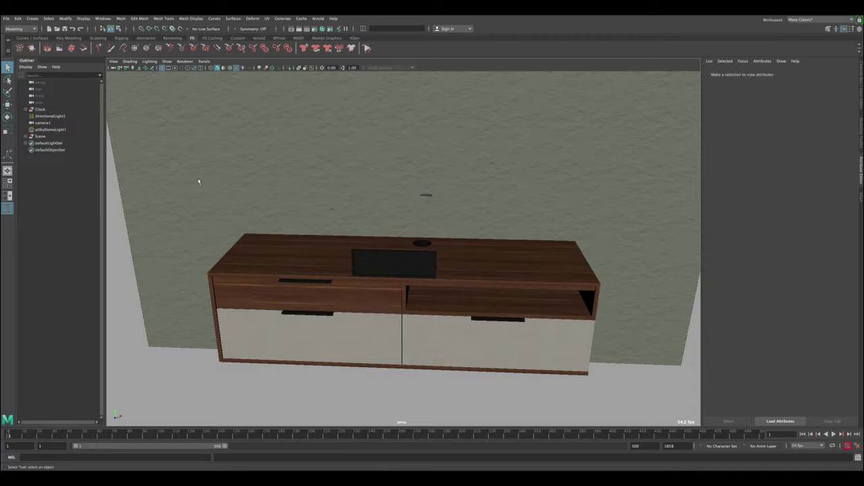
click(32, 18)
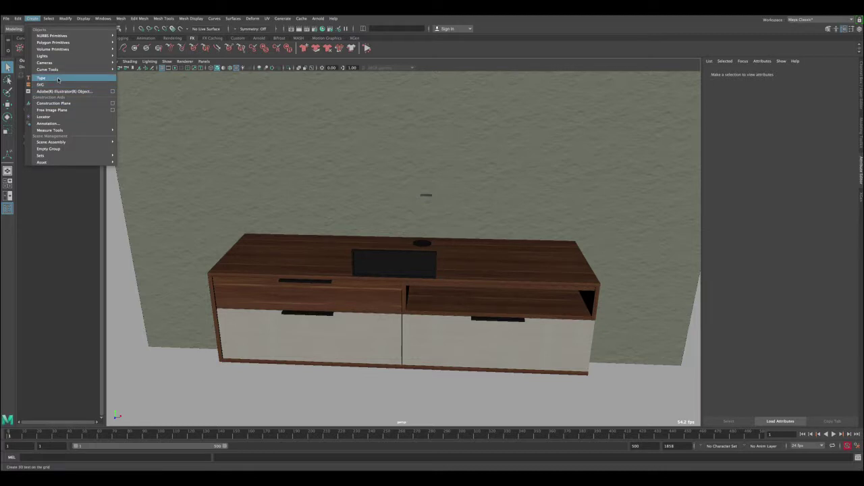
click(32, 19)
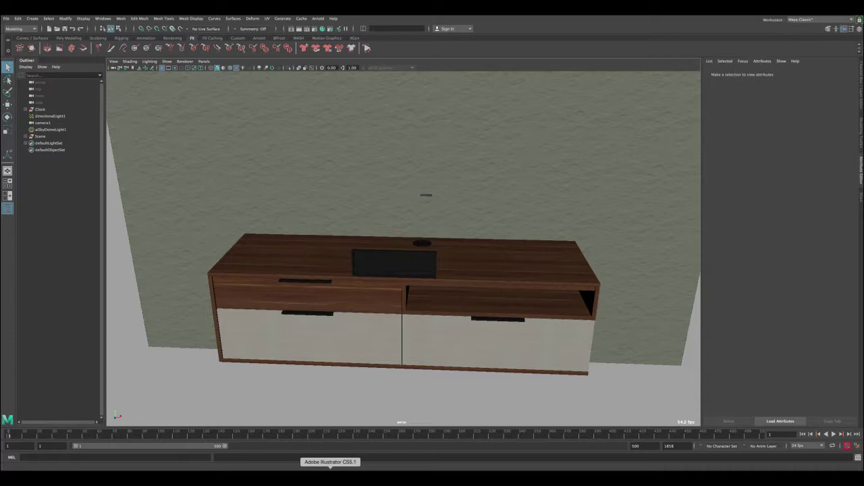
click(331, 471)
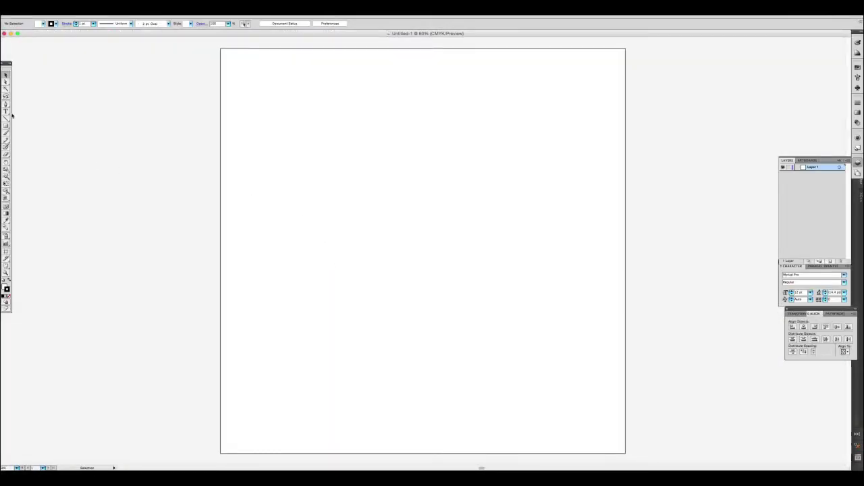
- Add the text "8" to the artboard, scale it up proportionally to about 233 pt and move it near the artboard's centre
click(6, 111)
click(326, 161)
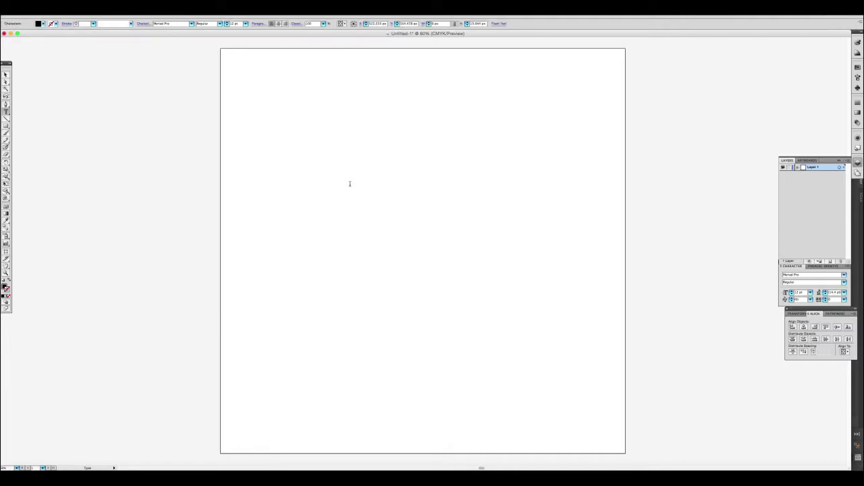
click(6, 73)
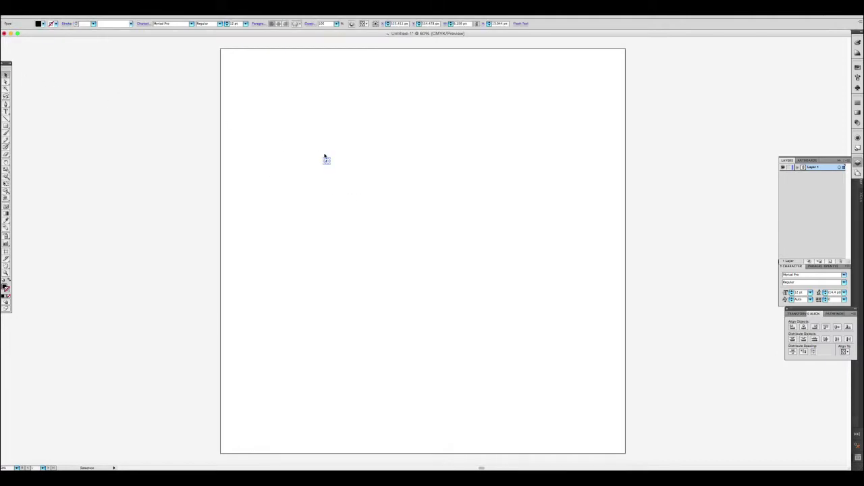
shift+drag(331, 156, 489, 79)
drag(380, 110, 372, 202)
- Set the 8's font to Digital-7 Mono Italic, enlarge the digit proportionally and reposition it near the artboard's centre
click(800, 274)
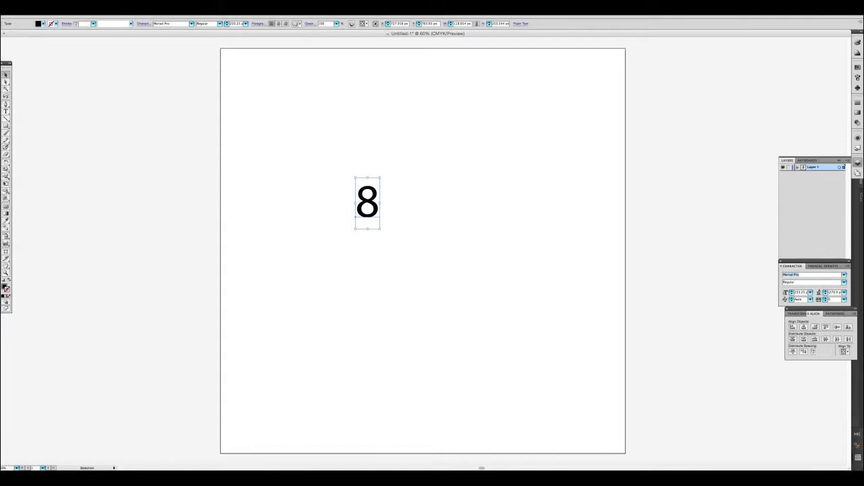
key(Return)
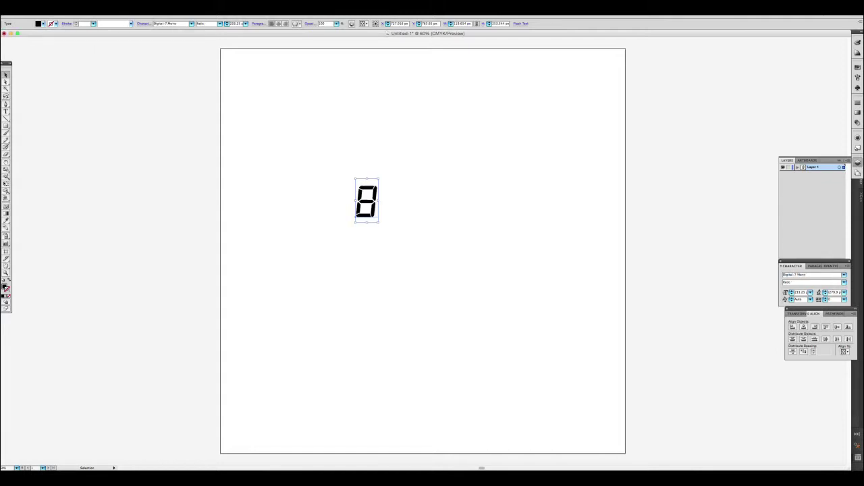
shift+drag(378, 179, 431, 74)
drag(409, 162, 391, 242)
click(389, 270)
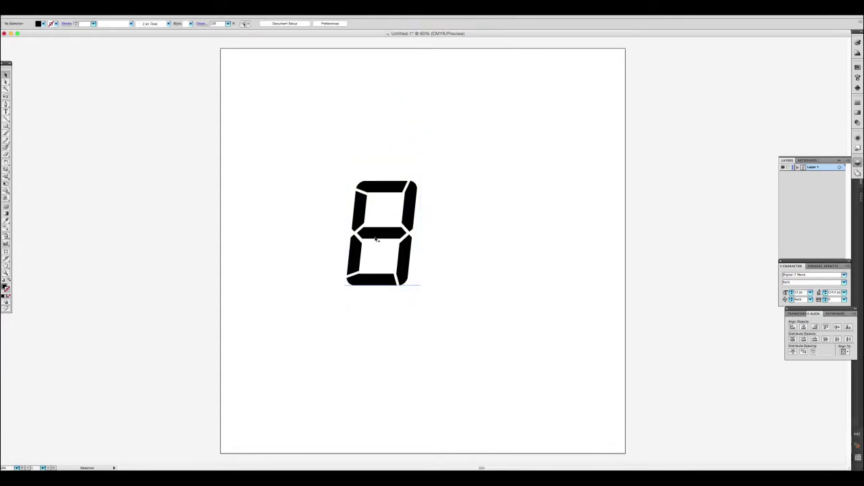
- Convert the digit 8 text to outlines and select the resulting shapes
click(381, 239)
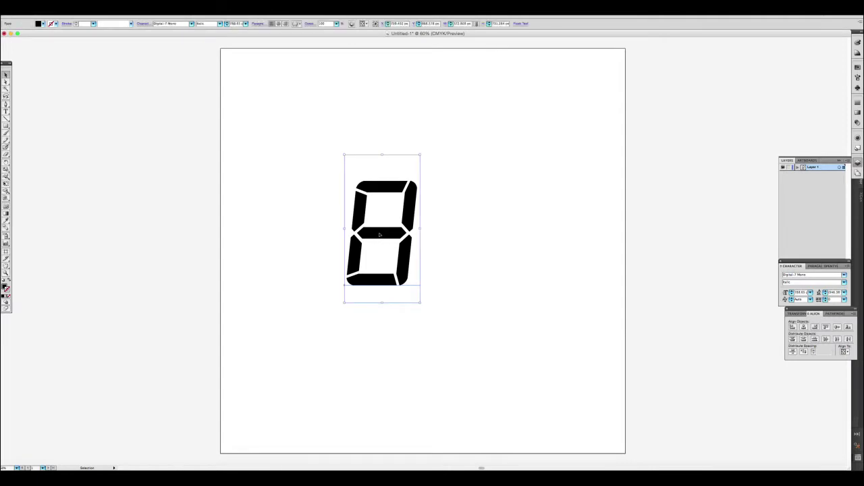
right_click(380, 235)
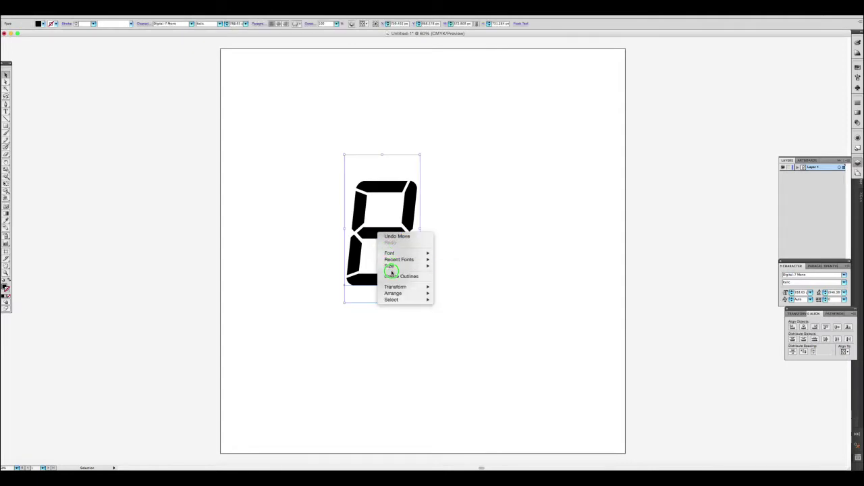
click(390, 279)
click(448, 216)
drag(447, 173, 334, 311)
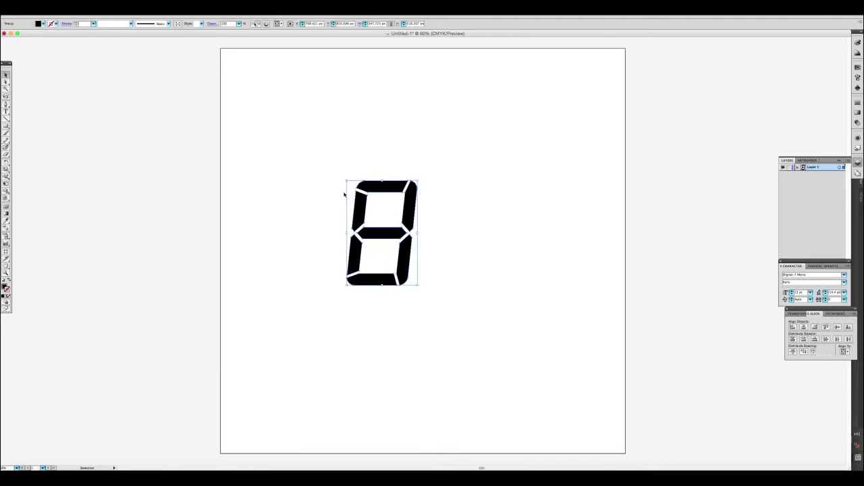
- Save the document as an Illustrator file using the legacy Illustrator 8 version, accept the format warning and deselect the digit
click(48, 8)
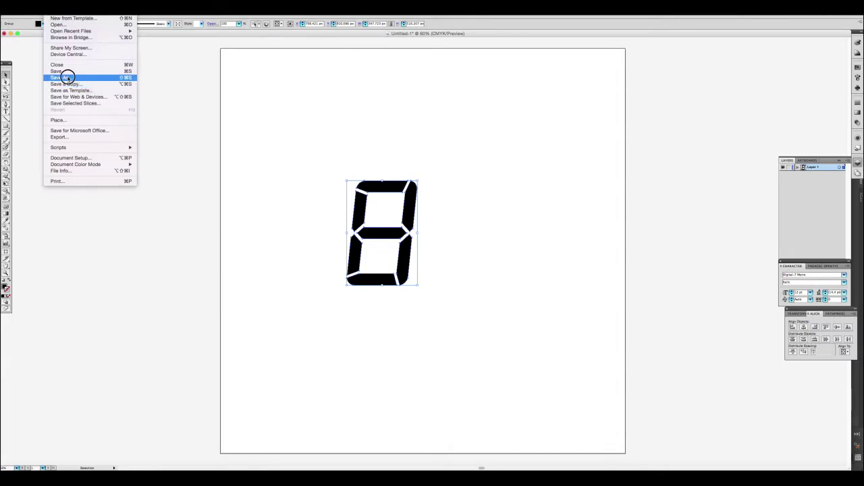
click(65, 77)
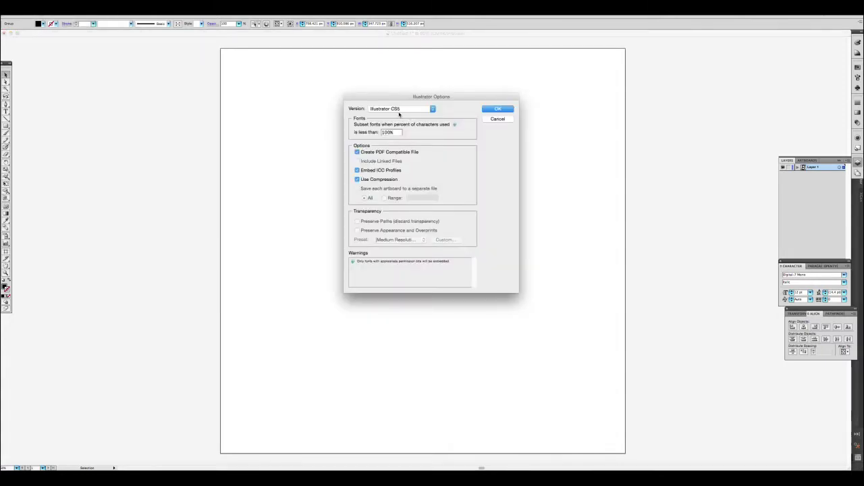
click(387, 110)
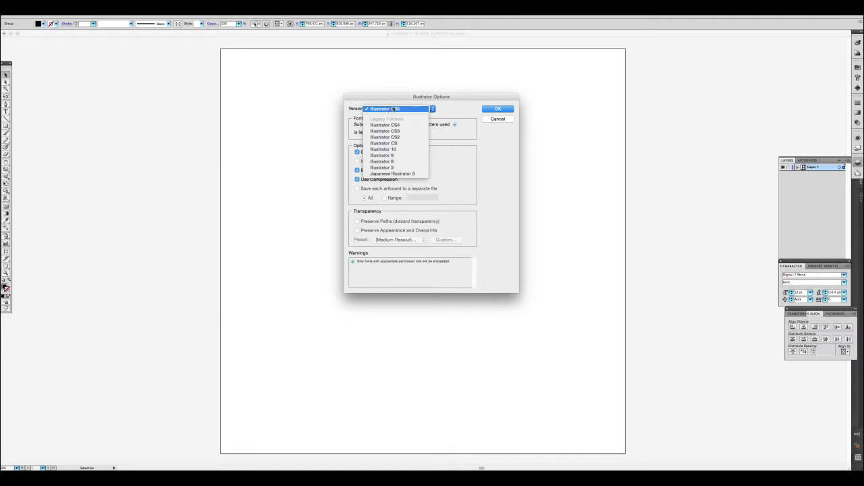
click(382, 161)
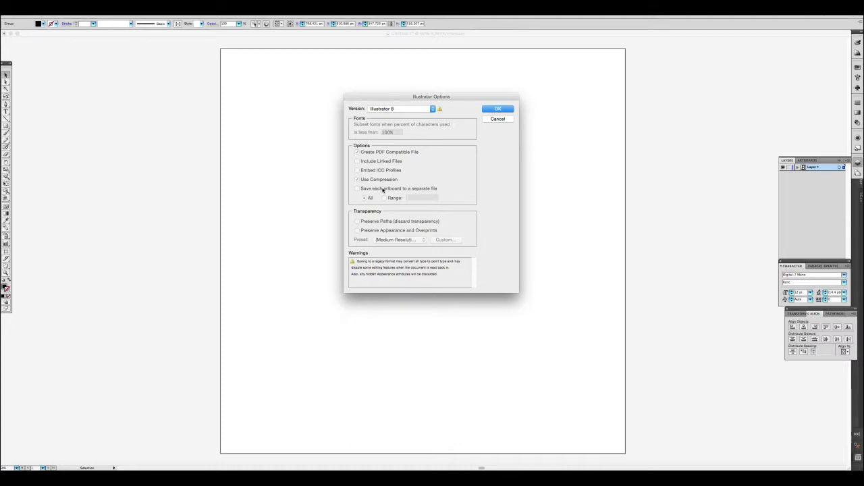
click(497, 109)
click(488, 147)
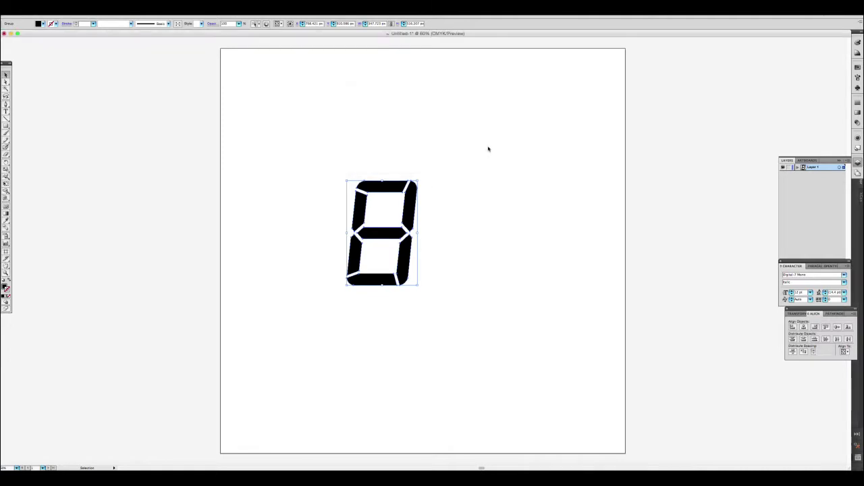
click(446, 163)
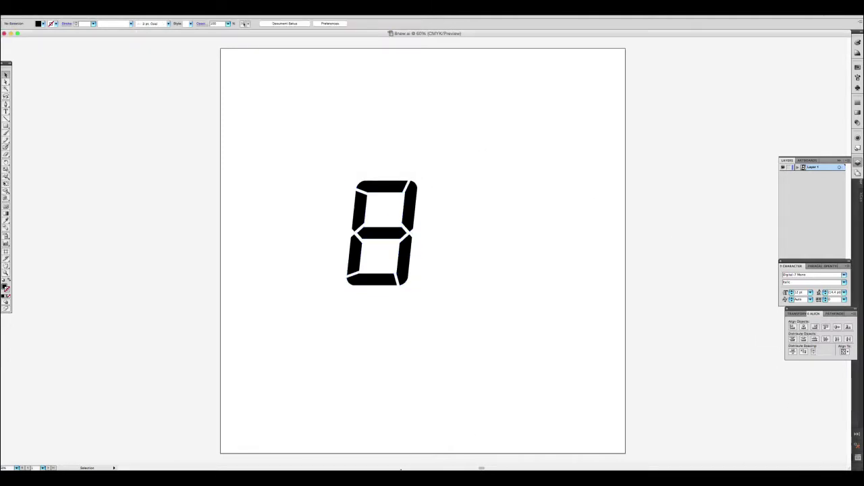
- Switch to Maya and import the saved digit 8 into the clock scene as an Adobe Illustrator object
click(479, 470)
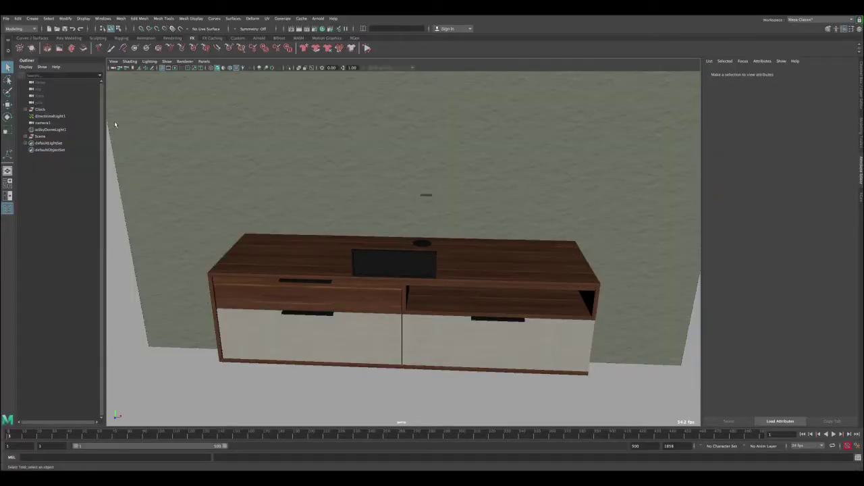
click(32, 18)
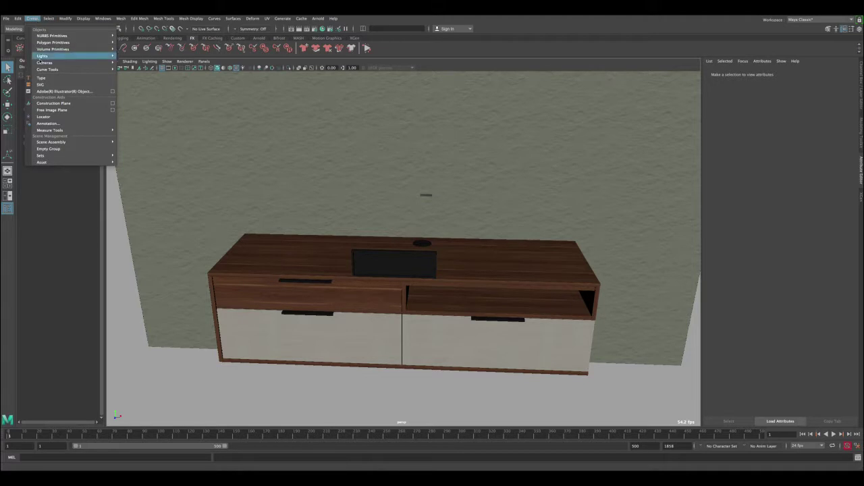
click(49, 91)
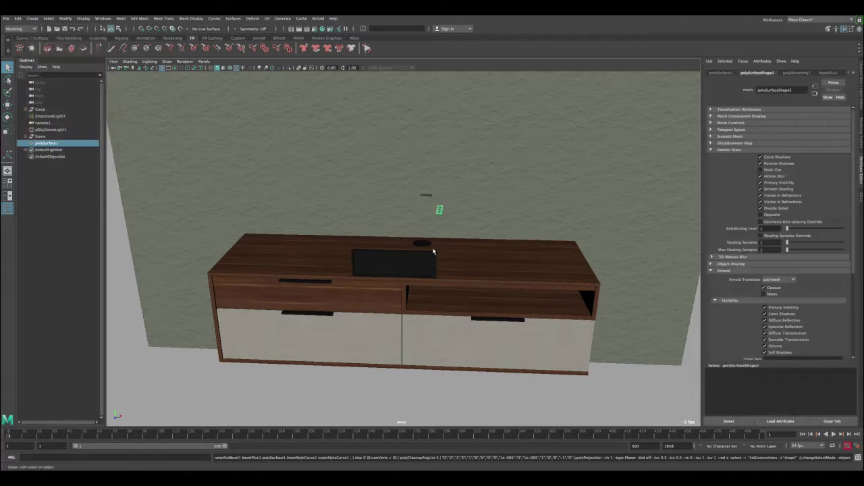
alt+right_drag(434, 251, 462, 189)
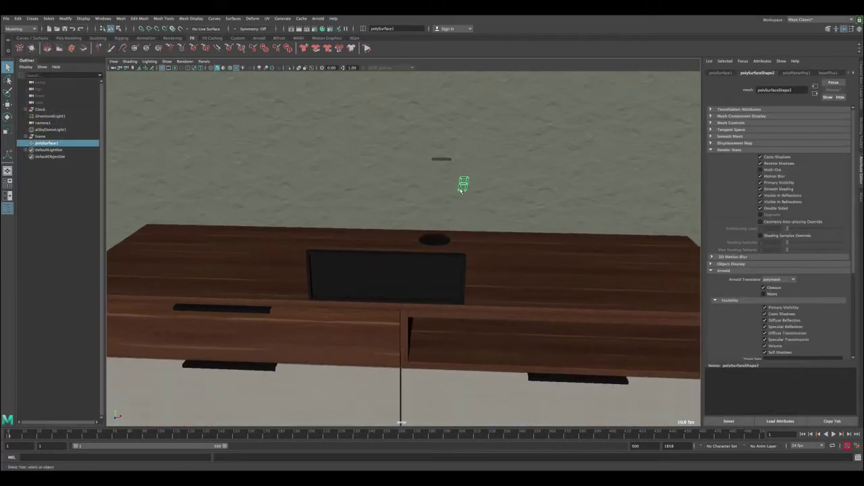
- Inspect the imported digit 8 up close and hide the Scene group by turning its visibility off
key(f)
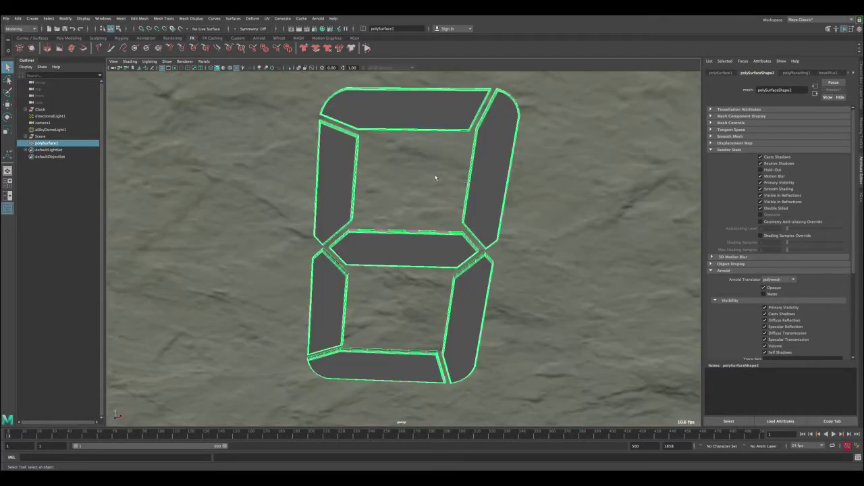
scroll(256, 81, down, 10)
alt+drag(381, 215, 125, 161)
key(w)
click(42, 136)
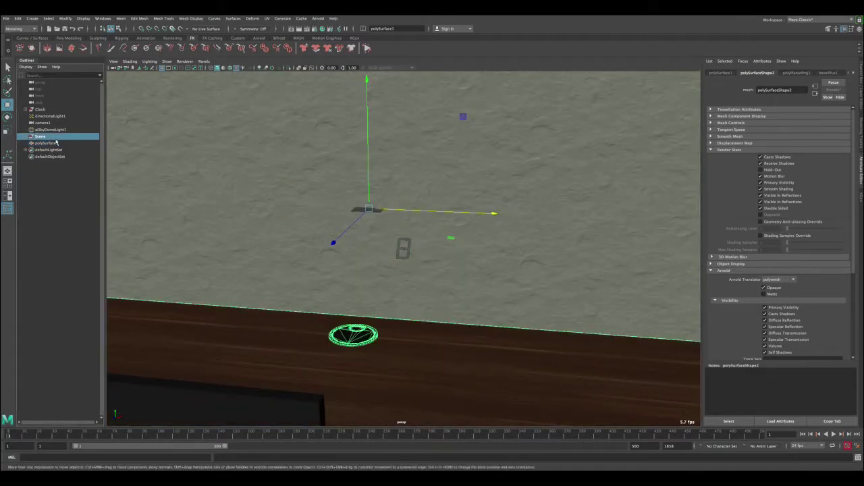
key(ctrl+a)
click(836, 128)
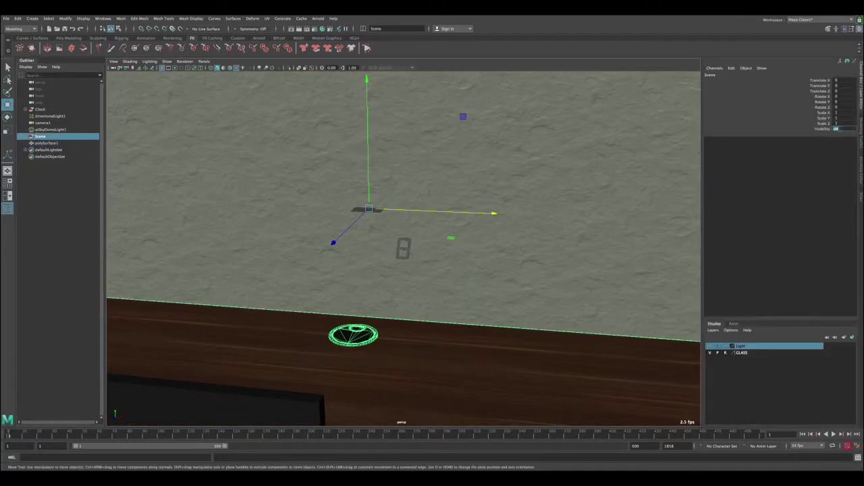
text(0)
key(Return)
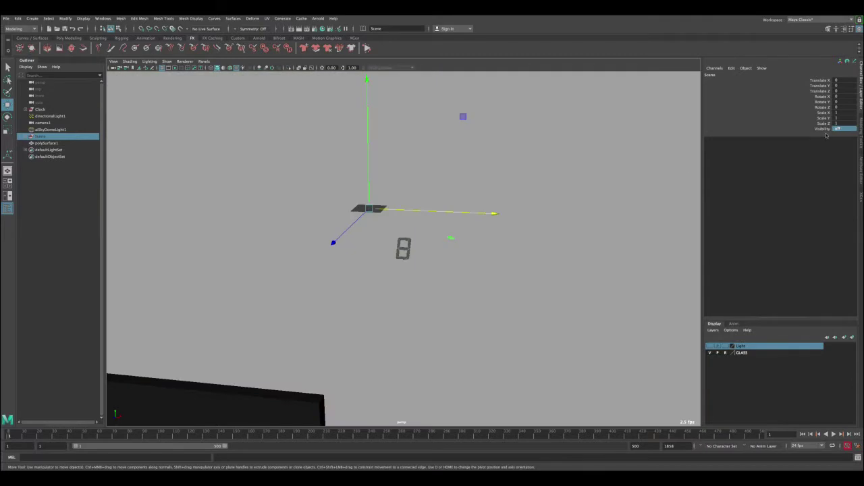
- Hide the Clock group by turning its visibility off and clear the selection
alt+right_drag(512, 276, 289, 230)
alt+drag(289, 229, 311, 236)
alt+right_drag(310, 235, 347, 301)
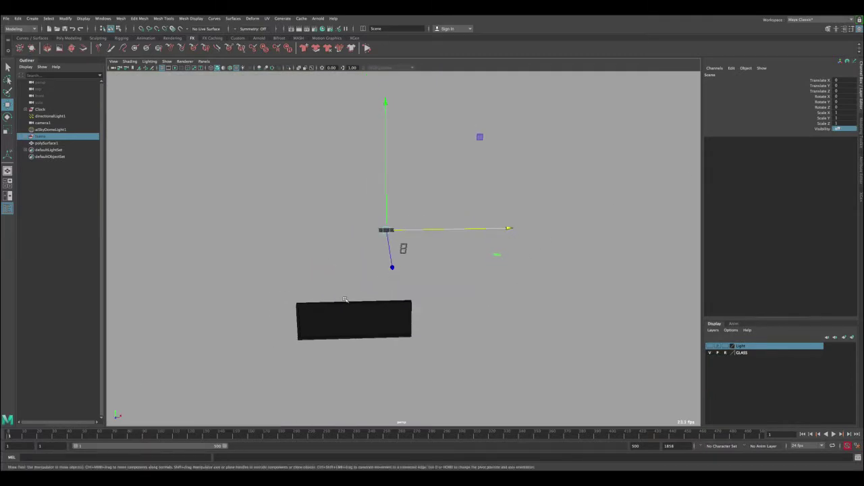
click(347, 307)
click(37, 109)
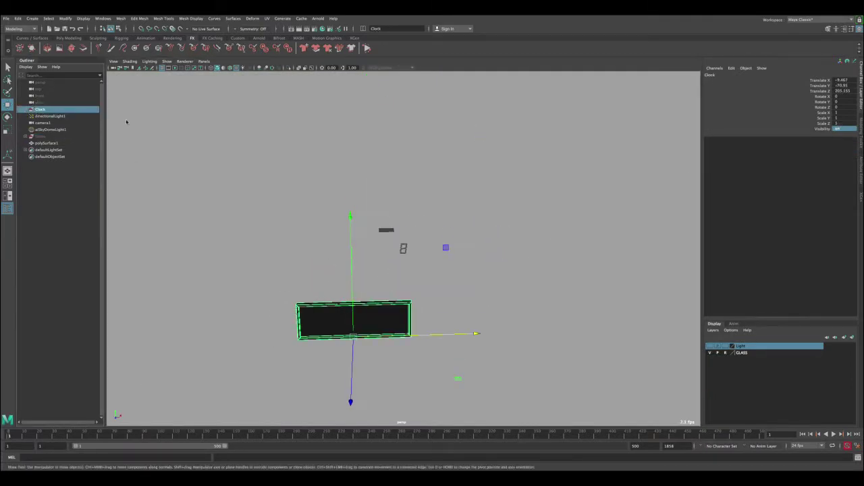
click(846, 129)
key(Return)
click(538, 218)
- Select the imported digit 8 and centre its pivot on the geometry
alt+right_drag(394, 229, 446, 264)
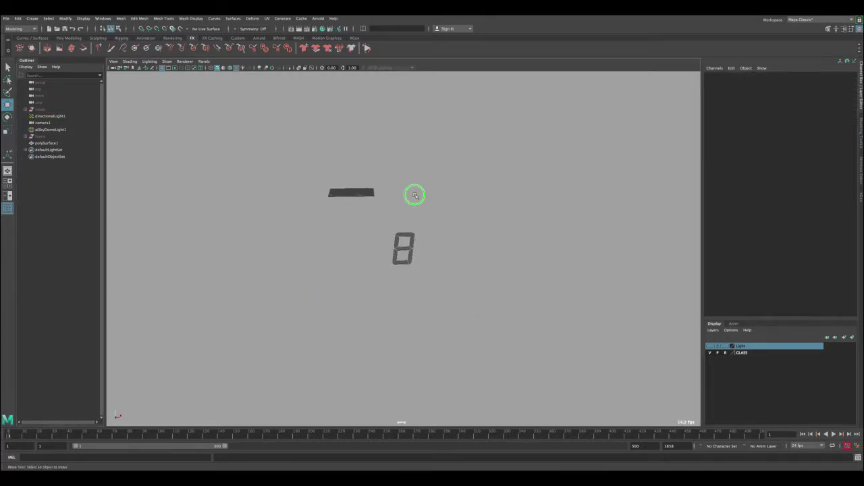
alt+right_drag(415, 195, 470, 277)
click(417, 230)
alt+middle_drag(344, 195, 366, 237)
alt+drag(366, 237, 358, 244)
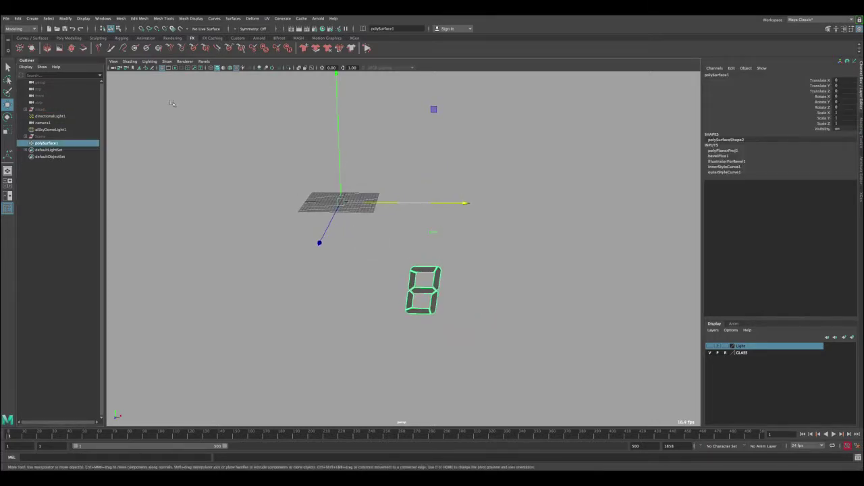
click(33, 19)
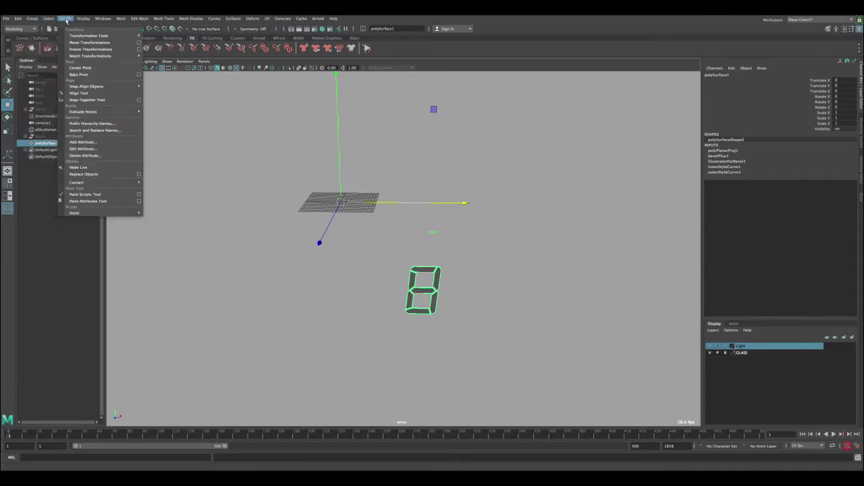
click(88, 68)
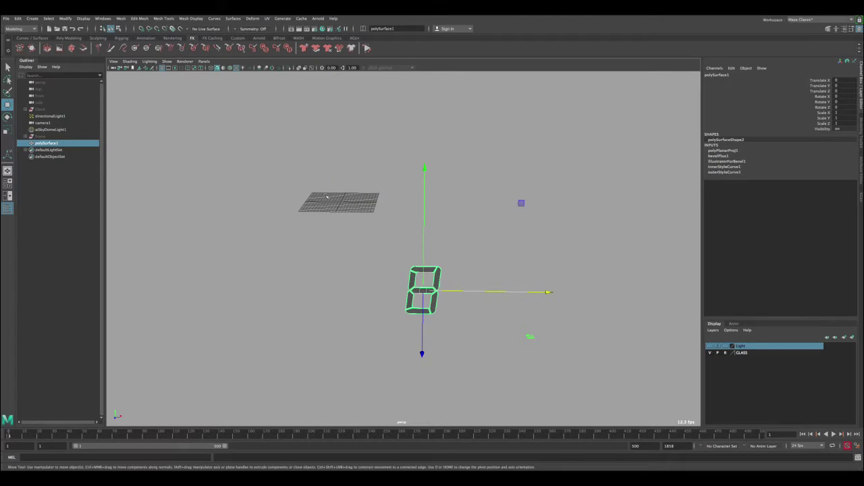
- Move the digit 8 to the middle of the grid with grid snapping, first along X and afterwards vertically onto the grid plane
alt+drag(342, 200, 347, 208)
key(x)
middle_drag(343, 209, 340, 201)
key(x)
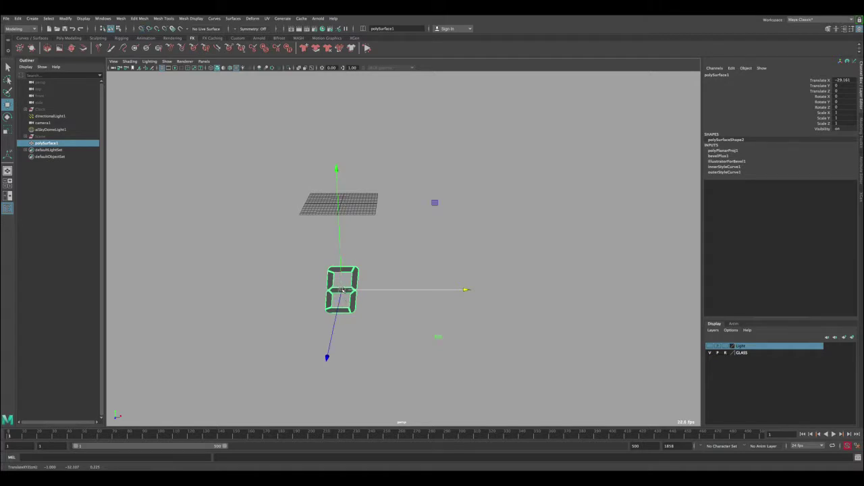
middle_drag(341, 296, 340, 201)
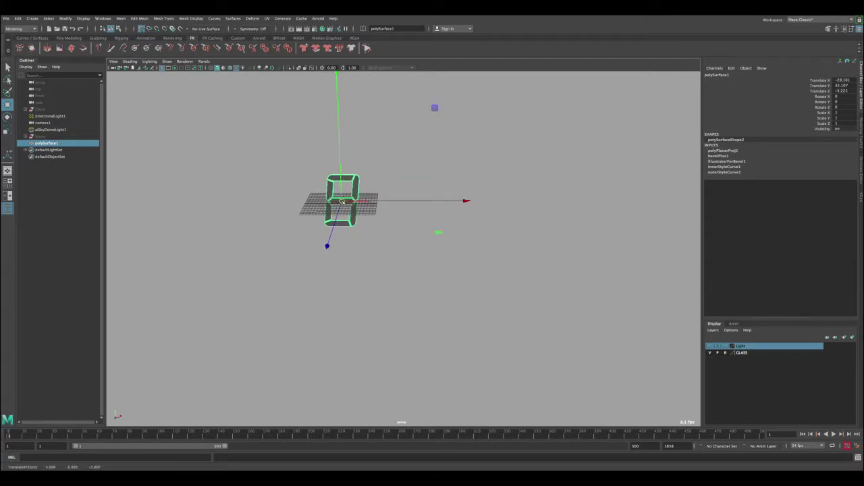
- Fine-tune the digit 8's snapped position on the grid's centre to Translate X -28.161, checking it from several angles
key(f)
alt+drag(341, 202, 398, 237)
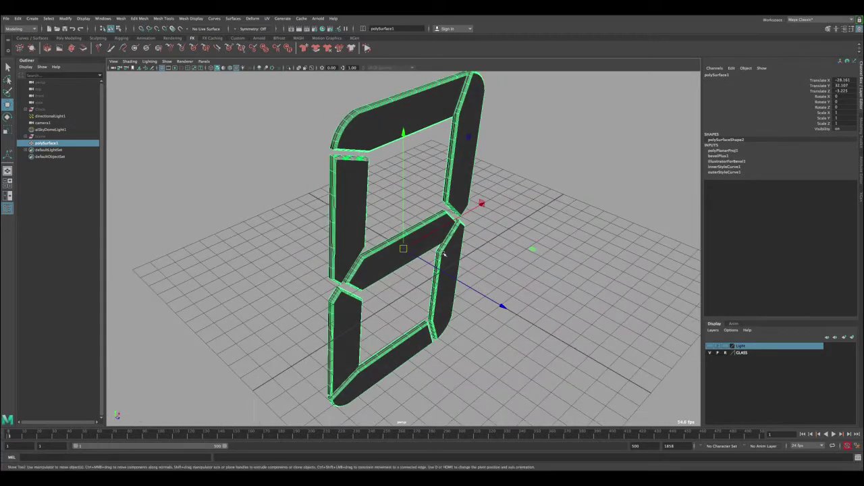
middle_drag(454, 265, 459, 265)
alt+drag(471, 267, 427, 266)
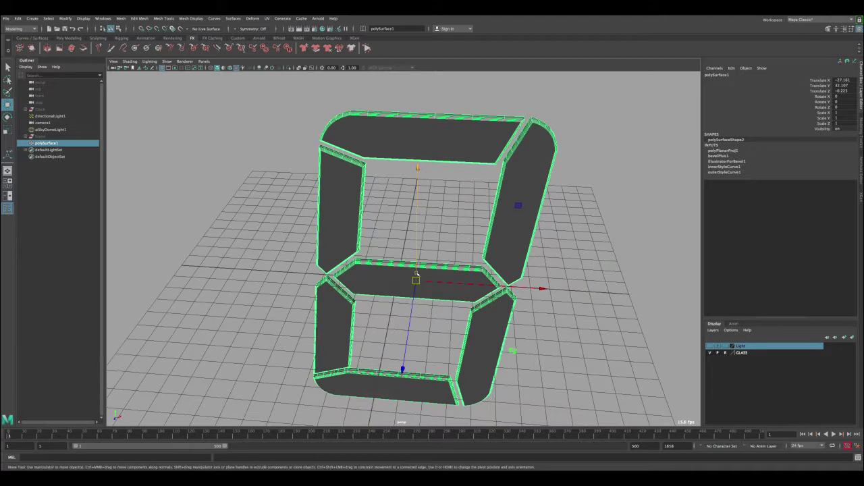
mouse_move(415, 273)
middle_down()
mouse_move(399, 272)
mouse_move(399, 281)
middle_up()
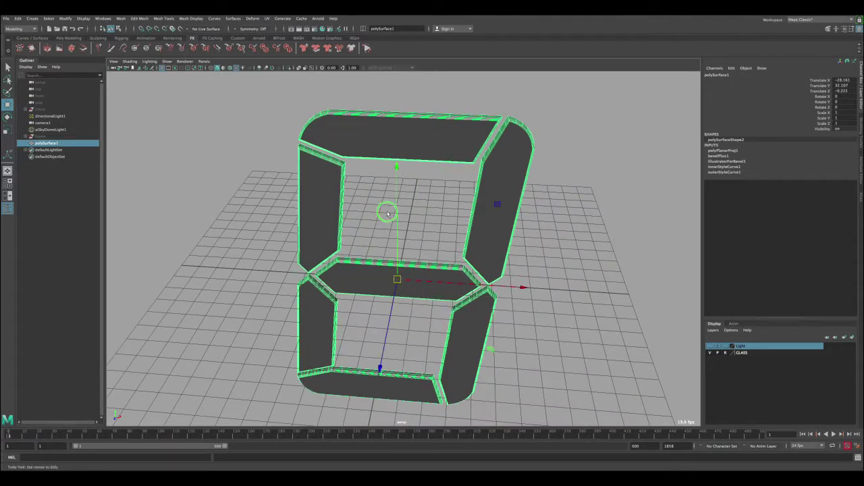
alt+right_drag(388, 211, 320, 137)
alt+drag(335, 152, 341, 135)
alt+right_drag(355, 145, 420, 224)
mouse_move(421, 224)
alt+mouse_down()
mouse_move(430, 224)
mouse_move(406, 220)
alt+mouse_up()
key(q)
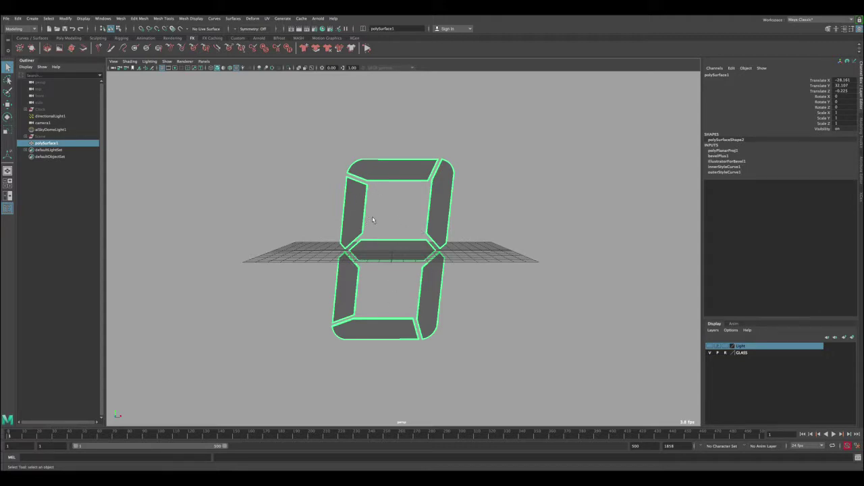
- Examine the digit 8's construction history inputs, expanding polyPlanarProj1, and reselect the digit
key(w)
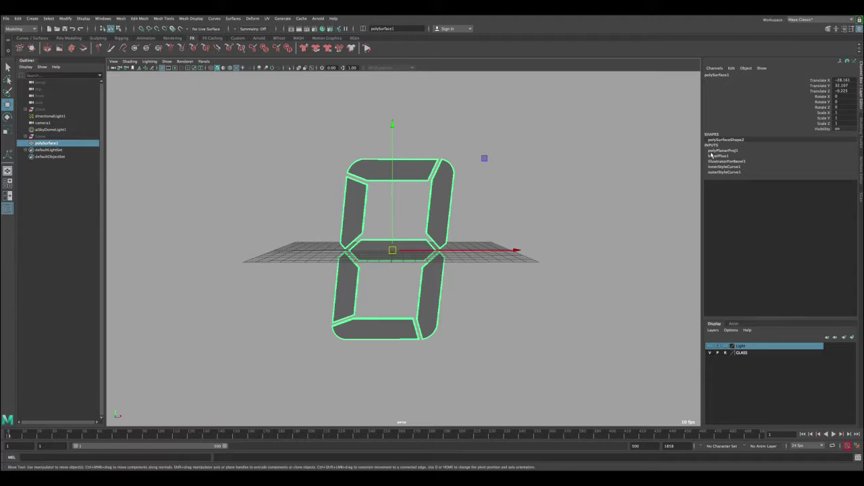
drag(713, 152, 717, 172)
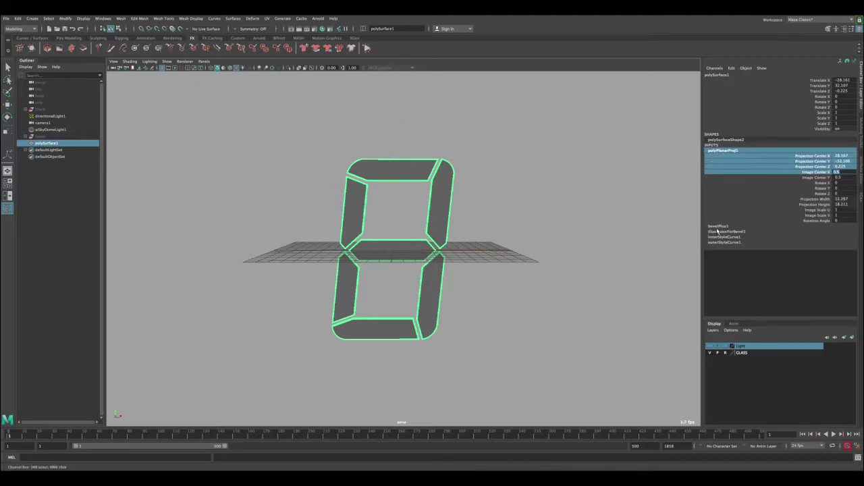
click(598, 212)
click(440, 172)
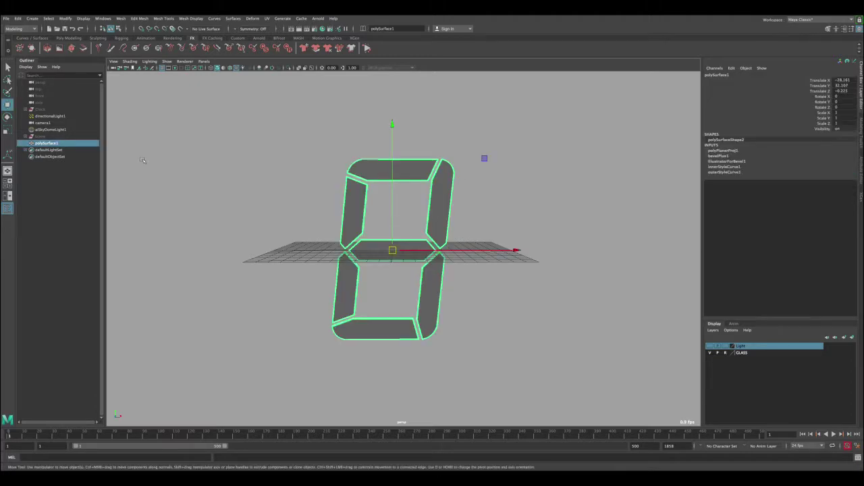
- Duplicate the digit 8 and rename the source object as original
key(ctrl+d)
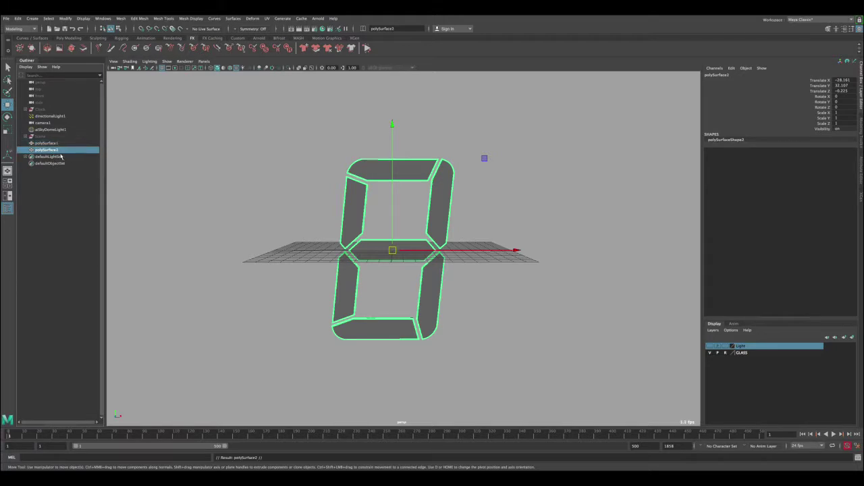
click(53, 144)
double_click(52, 144)
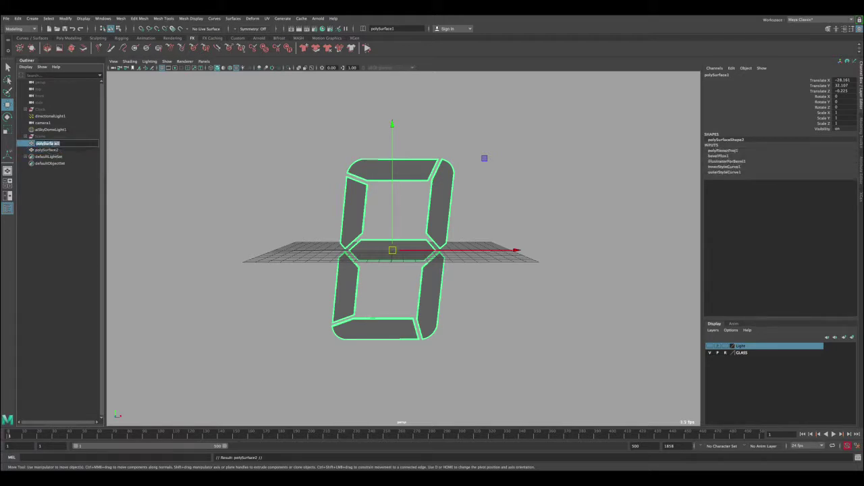
text(d)
key(Return)
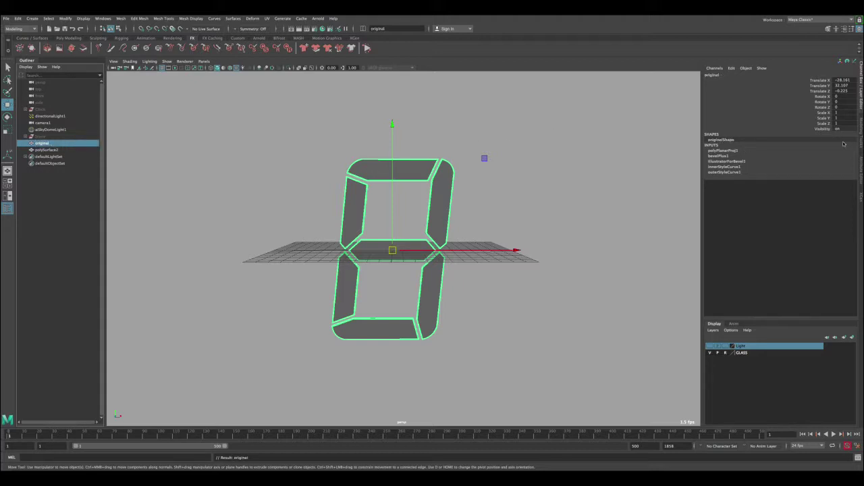
- Hide the object named original by turning its visibility off and select the duplicated digit 8
click(844, 130)
text(0)
key(Return)
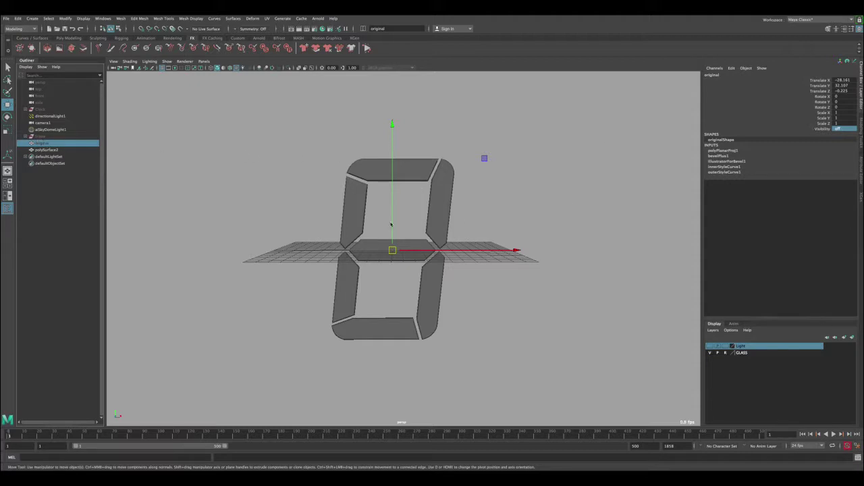
click(69, 150)
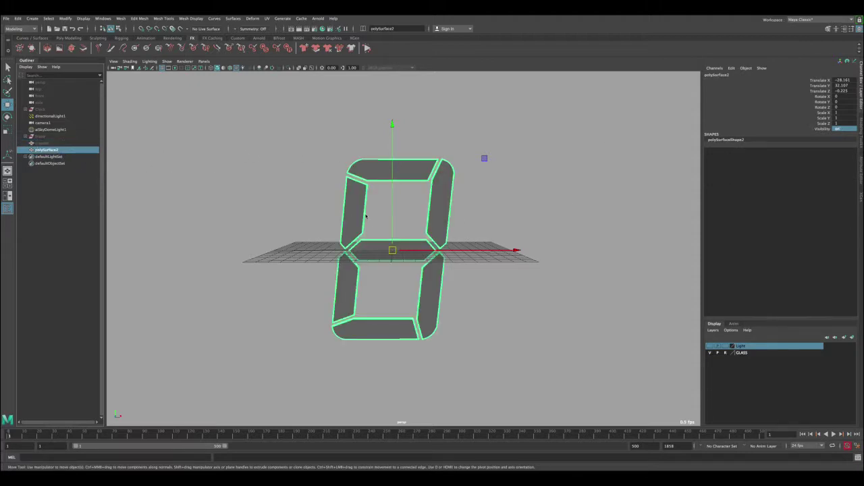
- Try moving the duplicated digit 8 along the negative X axis, away from the grid
alt+drag(366, 215, 428, 234)
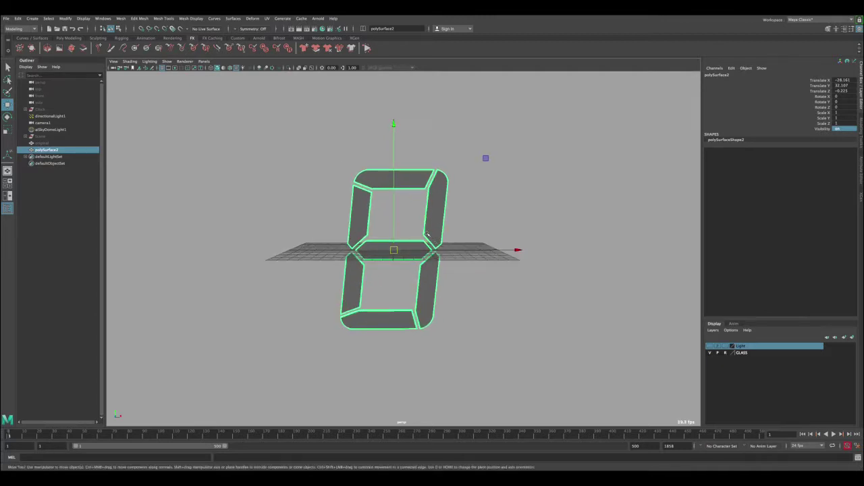
key(q)
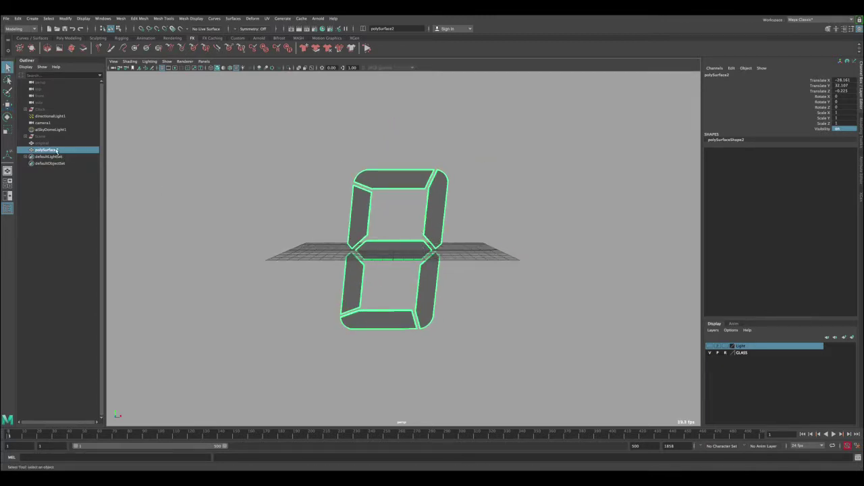
key(w)
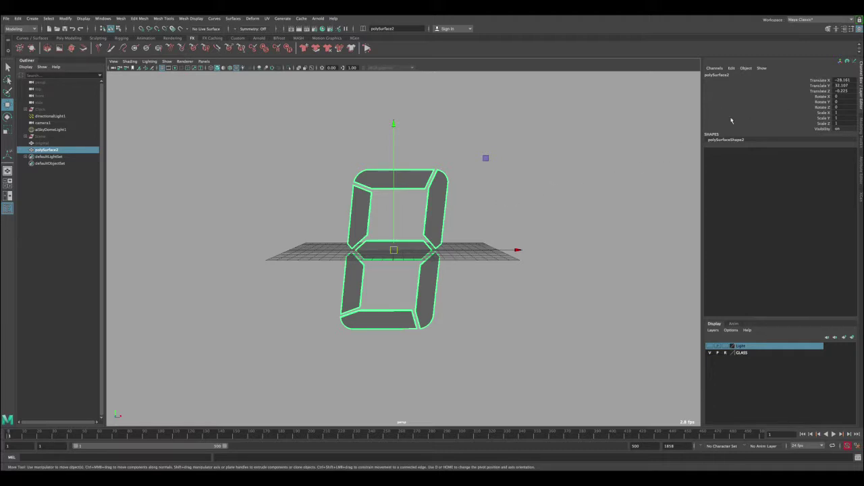
alt+right_drag(447, 225, 241, 180)
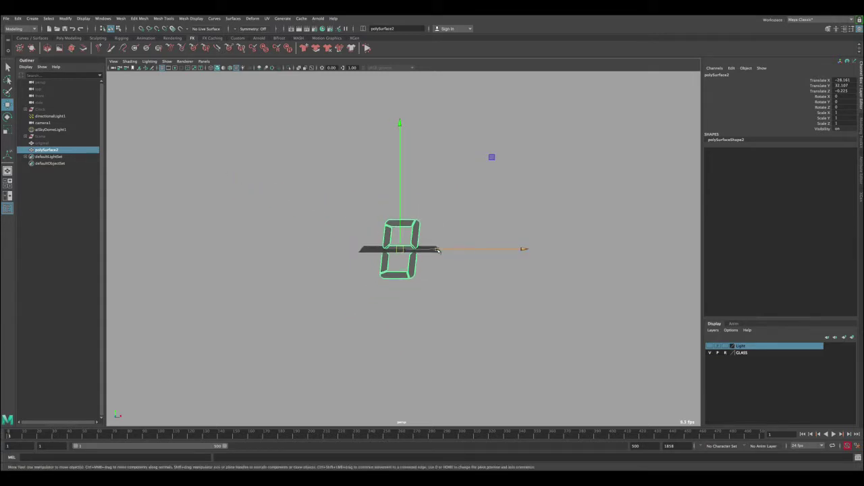
drag(437, 251, 210, 226)
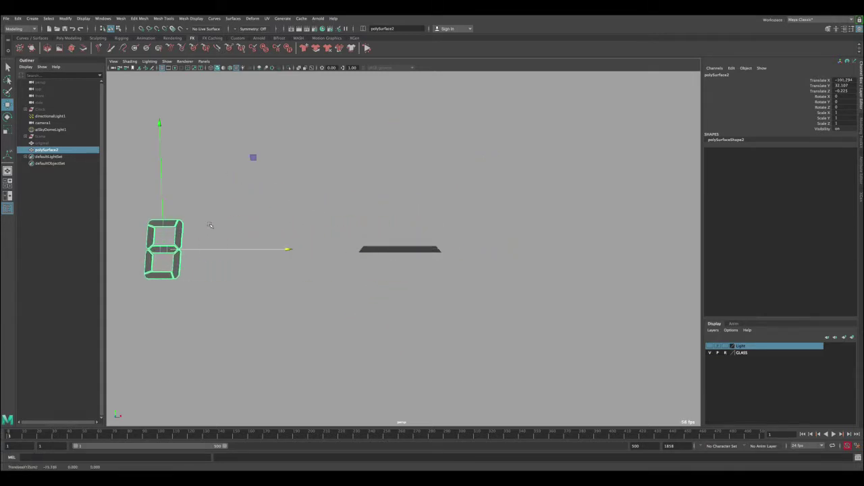
scroll(216, 209, down, 3)
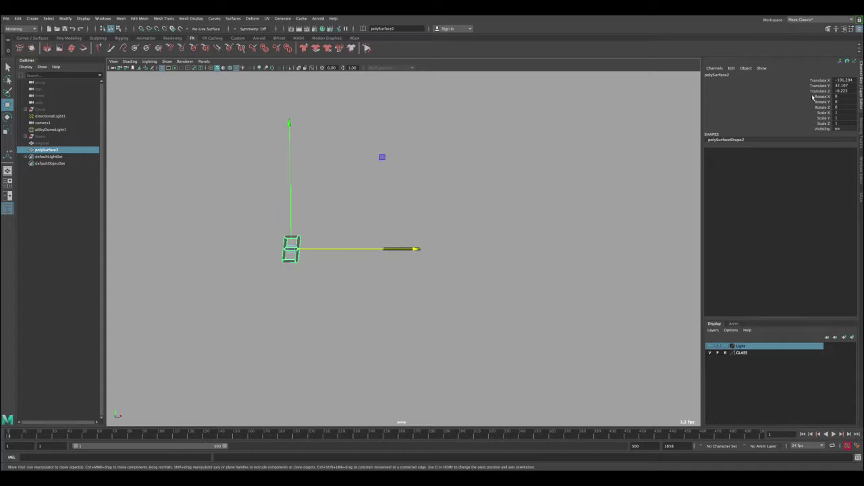
- Move the duplicated digit 8 back along X onto the grid's centre, at about -28.297
key(ctrl+z)
click(371, 239)
click(297, 242)
alt+drag(372, 225, 380, 243)
alt+right_drag(380, 243, 560, 330)
drag(216, 253, 521, 250)
alt+drag(376, 232, 378, 215)
- Freeze the duplicated digit 8's transformations at its centred position
click(65, 19)
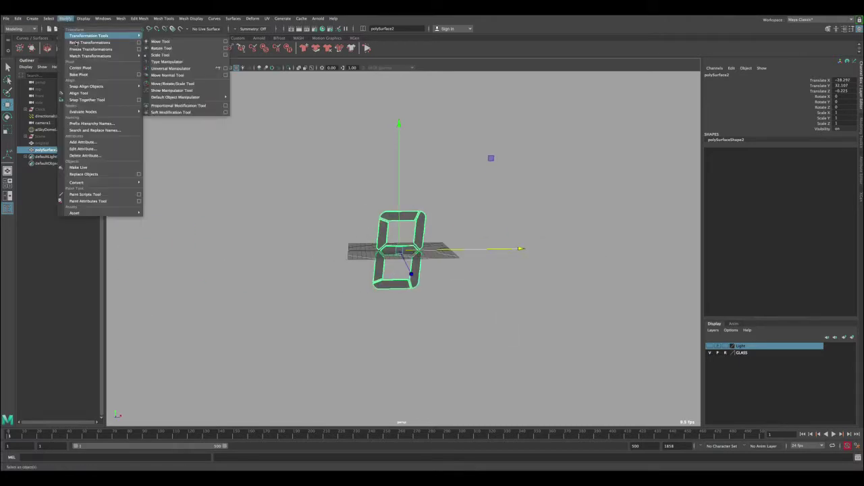
mouse_move(91, 57)
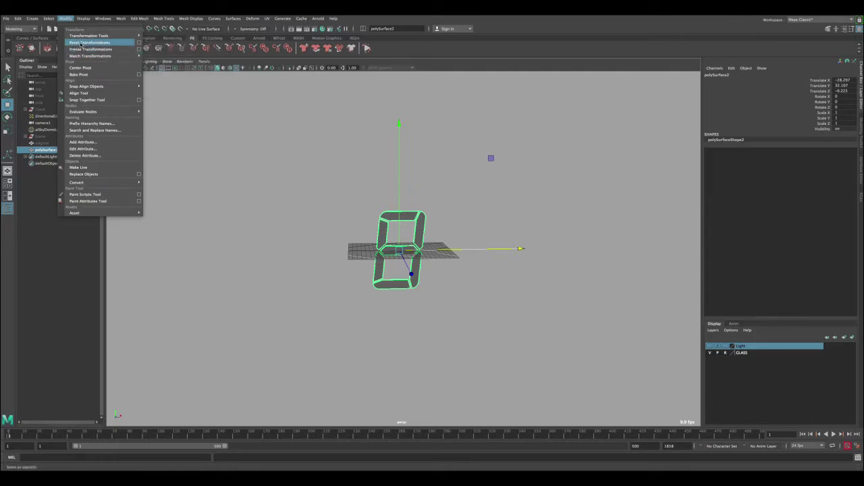
click(89, 49)
- Test the frozen digit 8 by moving it away along X and returning it with Translate X set to 0
click(423, 200)
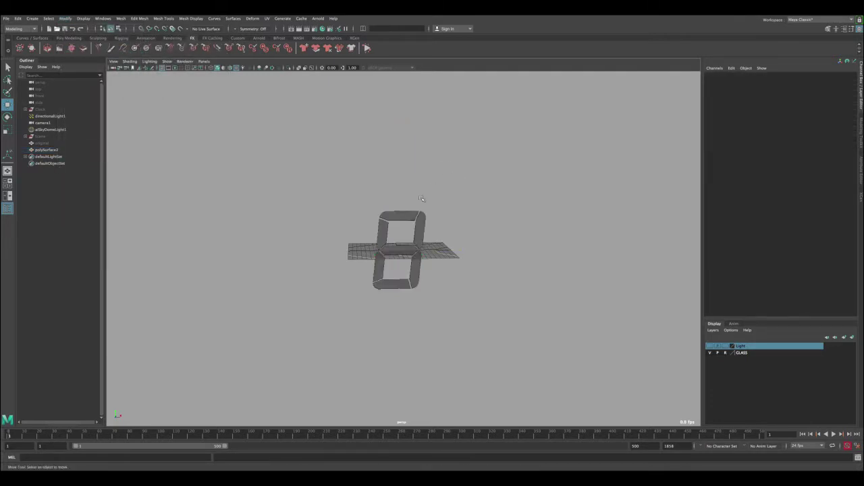
click(423, 217)
drag(451, 250, 253, 251)
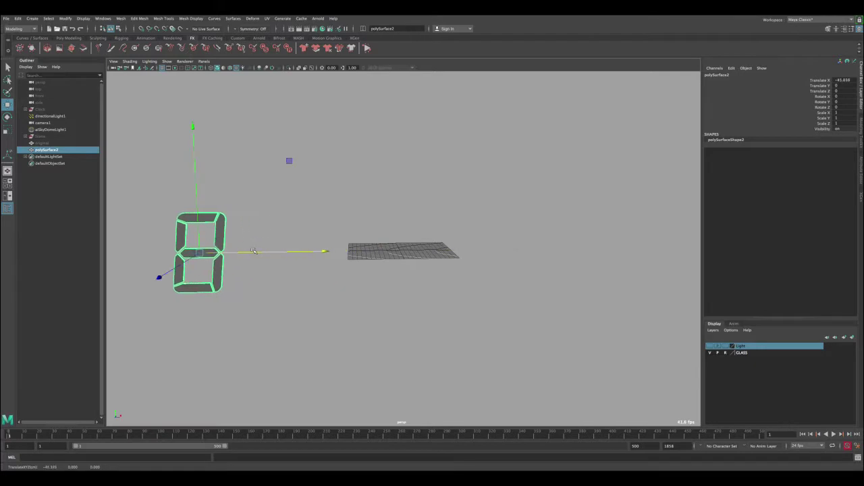
click(843, 80)
text(0)
key(Return)
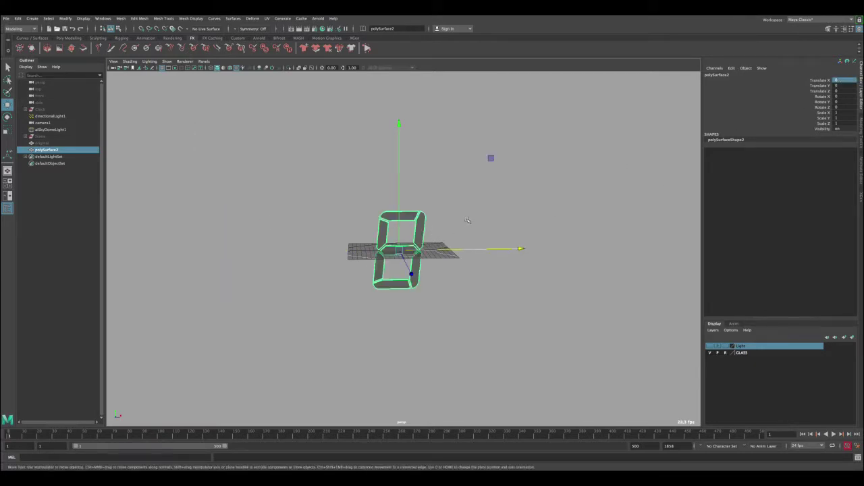
- Duplicate the centred digit 8 and place the copy along the negative X axis, clear of the original
alt+drag(467, 221, 441, 195)
alt+right_drag(441, 195, 458, 210)
alt+drag(457, 209, 473, 216)
click(472, 215)
key(q)
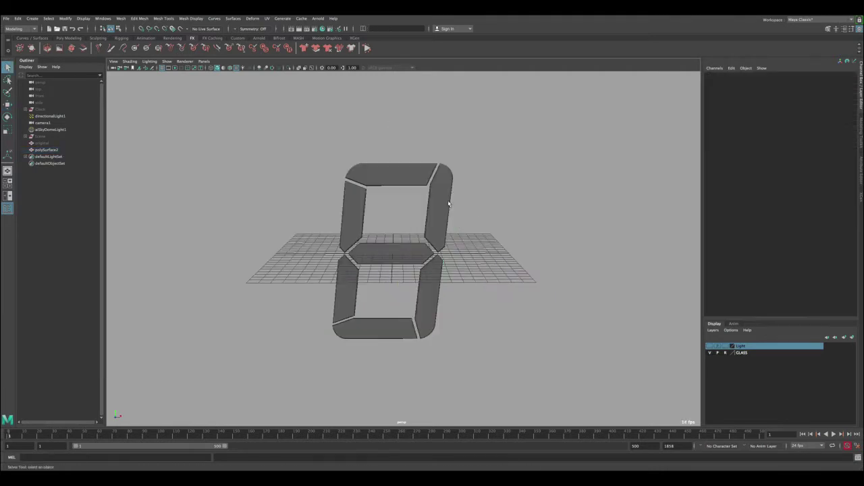
click(449, 204)
key(w)
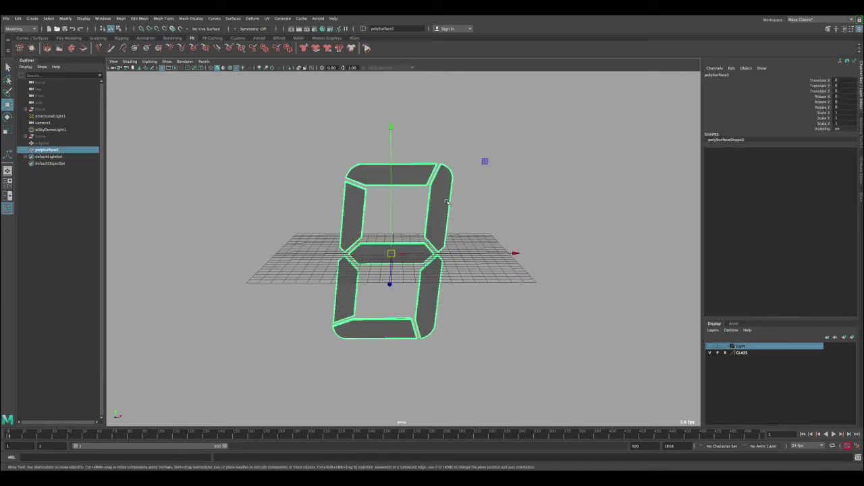
scroll(428, 203, down, 1)
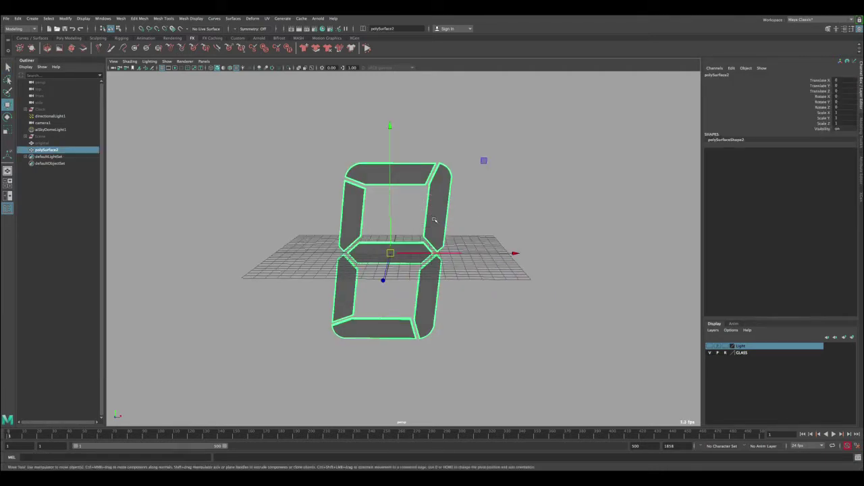
scroll(415, 210, down, 2)
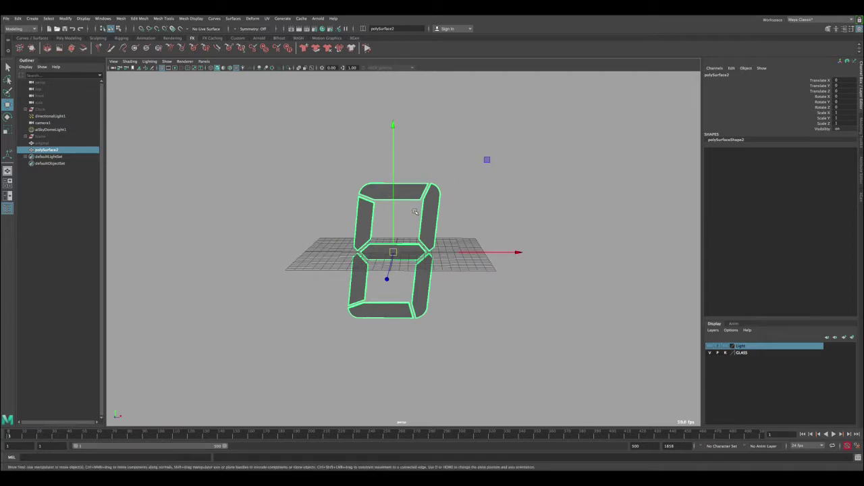
scroll(415, 212, down, 2)
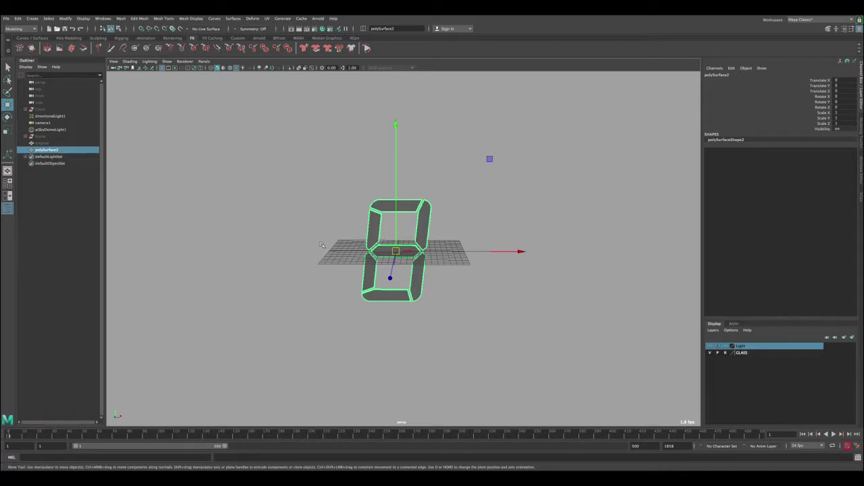
scroll(458, 276, down, 2)
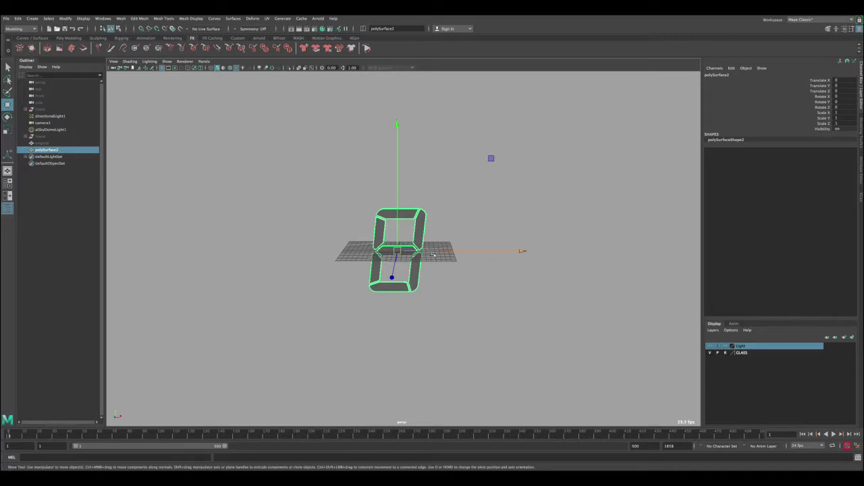
shift+drag(434, 254, 328, 247)
- Delete the top, upper-left, middle, lower-left and bottom segment faces of the copied 8 to form a 1, and return to object mode
key(q)
right_drag(304, 220, 303, 239)
click(301, 220)
double_click(303, 216)
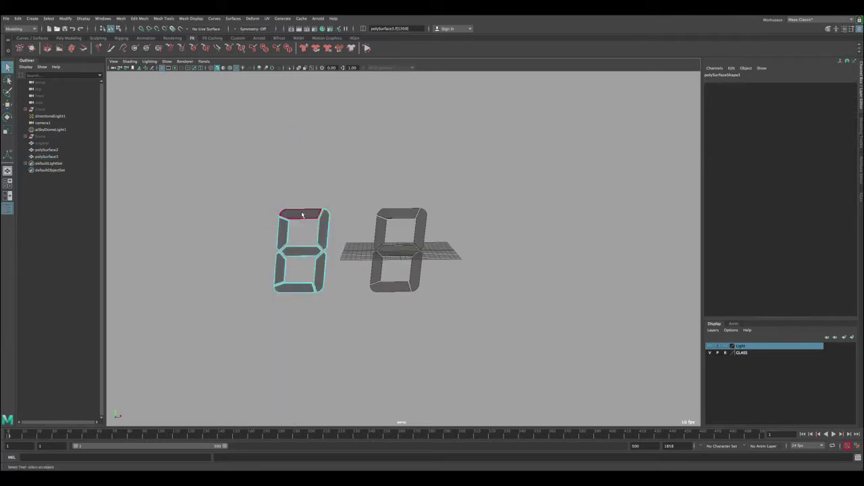
key(Delete)
click(283, 229)
key(Delete)
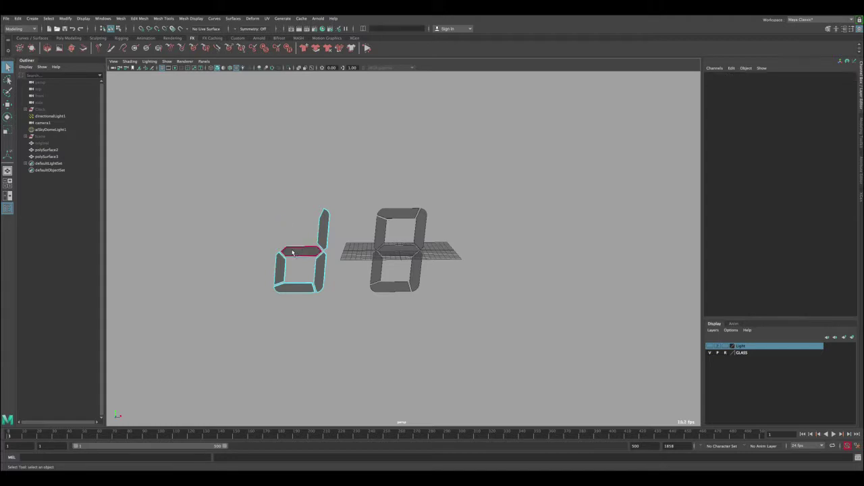
click(300, 251)
key(Delete)
click(281, 265)
key(Delete)
click(297, 288)
key(Delete)
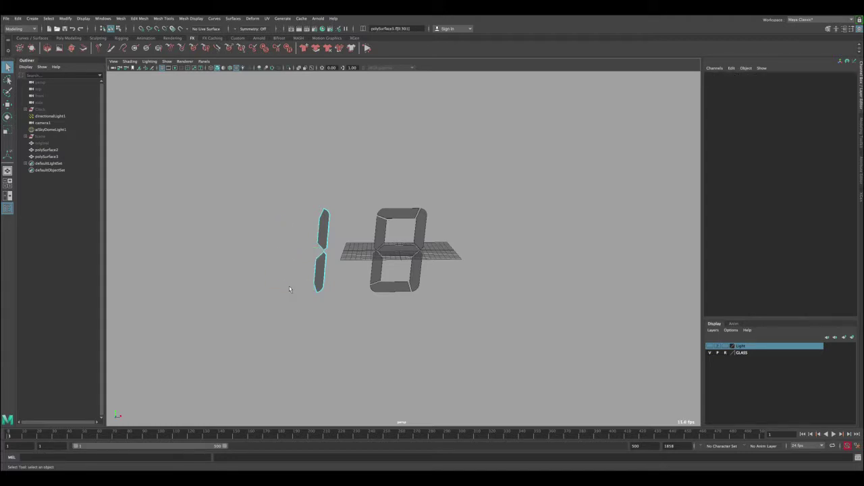
right_click(328, 236)
- Duplicate the centred digit 8 and move the copy along negative X to the far side of the 1
click(379, 233)
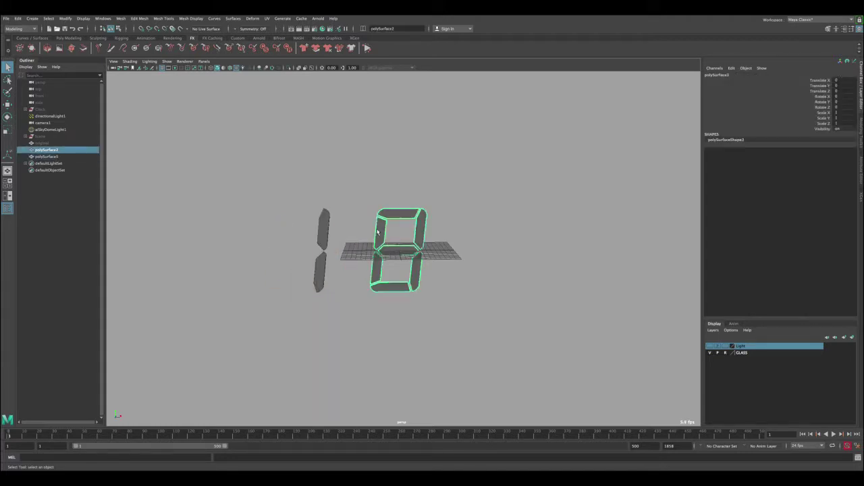
key(w)
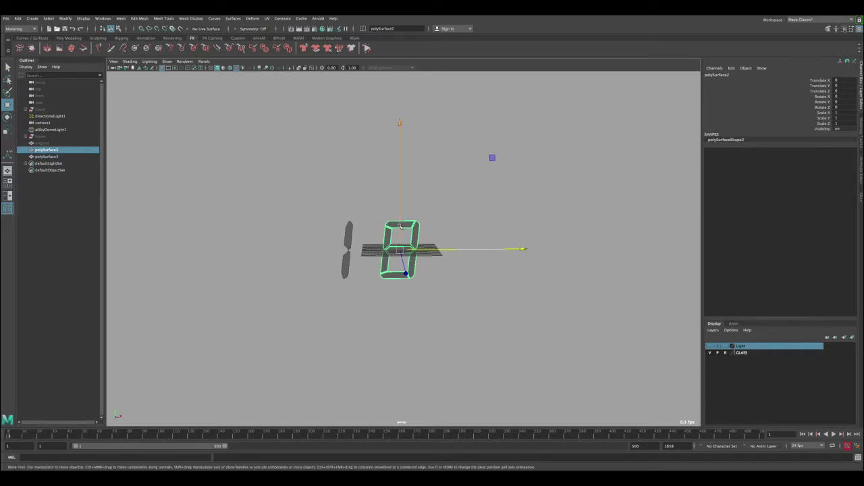
key(ctrl+d)
drag(440, 251, 324, 247)
- Delete the upper-left and lower-right segment faces of the new copy to form a 2, and return to object mode
key(q)
right_drag(304, 227, 319, 250)
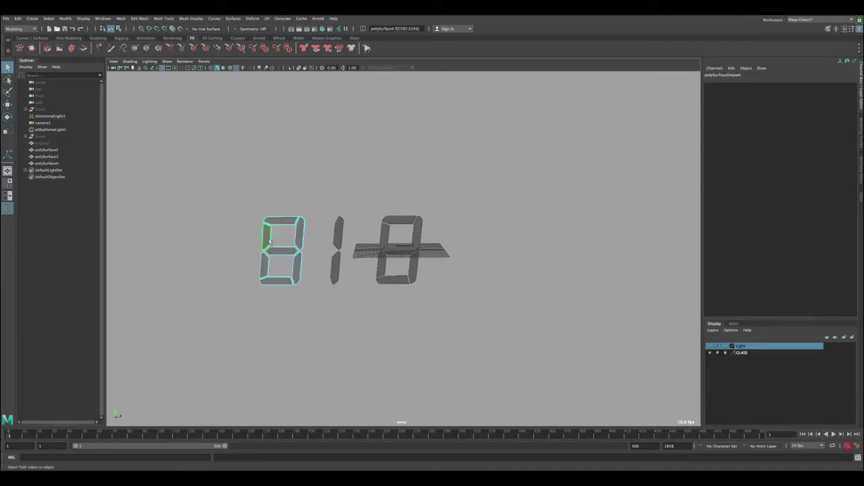
click(269, 237)
key(Delete)
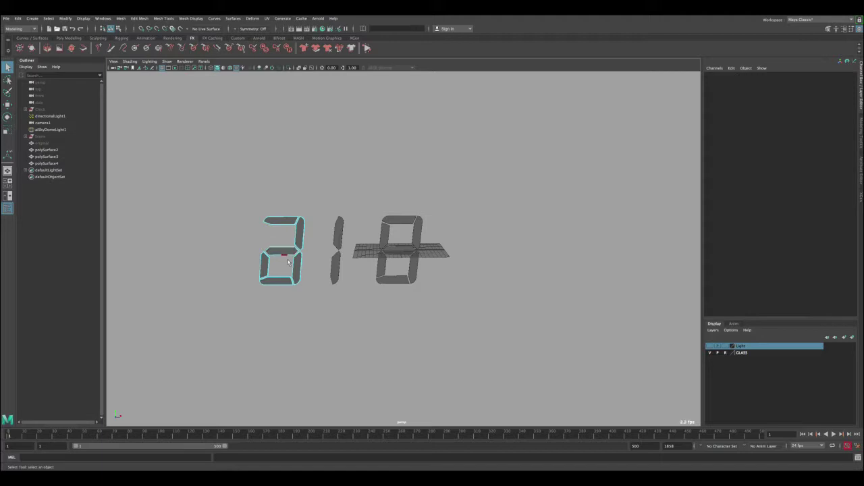
click(295, 270)
key(Delete)
right_drag(298, 241, 312, 207)
- Duplicate the centred digit 8 and move the copy along X past the 2, to about -48
click(383, 231)
alt+middle_drag(311, 207, 343, 202)
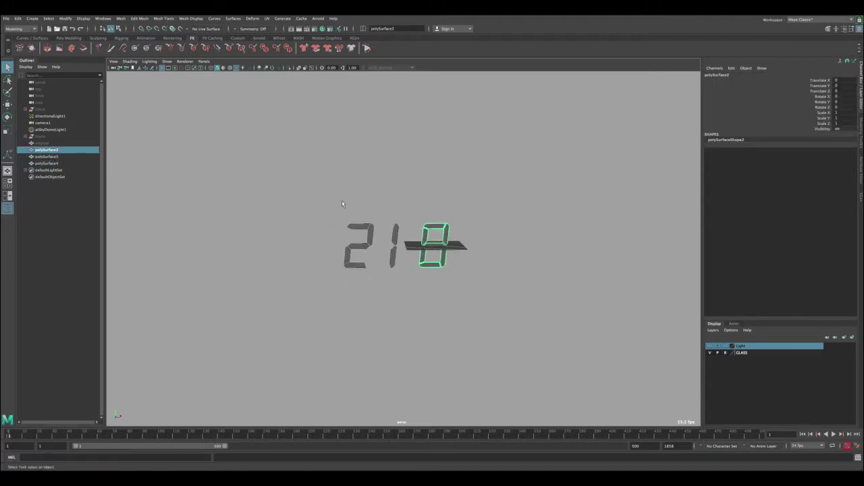
key(w)
key(ctrl+d)
drag(465, 245, 351, 245)
- Delete the upper-left and lower-left segment faces of the copy beside the 2 to form a 3, and return to object mode
key(q)
right_drag(331, 247, 326, 256)
click(308, 236)
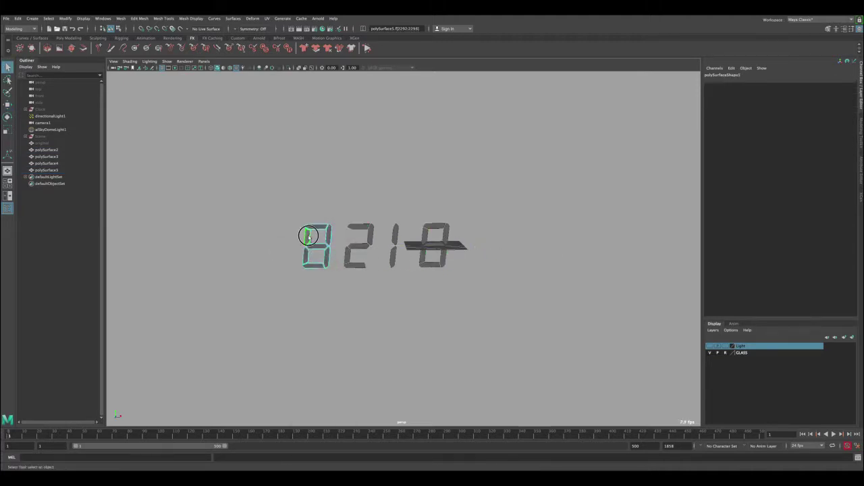
key(Delete)
click(304, 262)
key(Delete)
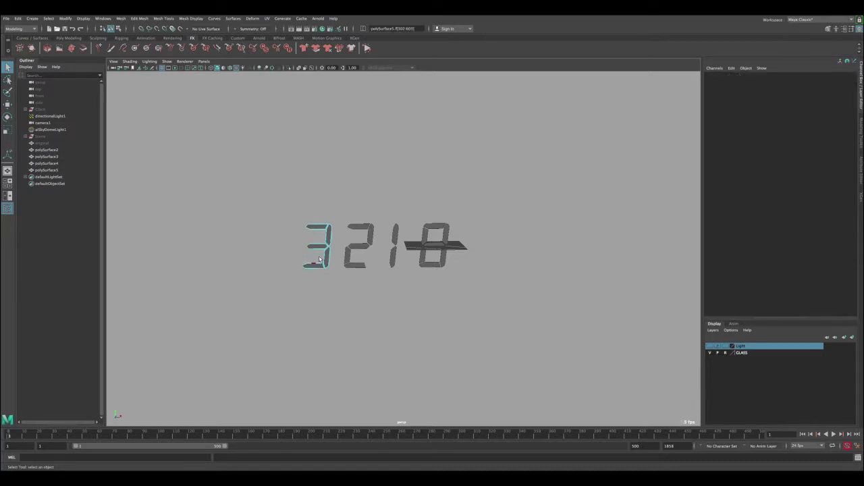
right_drag(328, 240, 341, 233)
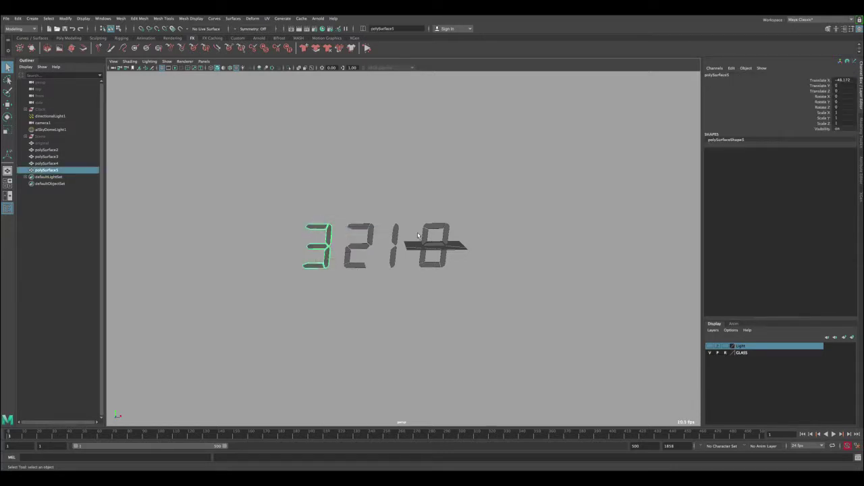
- Duplicate the centred digit 8 and move the copy along X past the 3, to about -68
click(425, 235)
key(ctrl+d)
key(w)
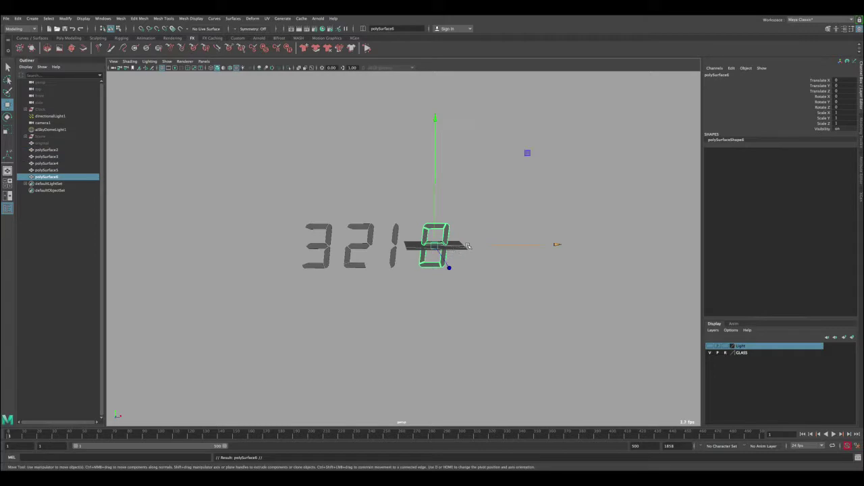
drag(469, 244, 301, 243)
- Delete the lower-left, bottom and top segment faces of the copy beside the 3 to form a 4
key(q)
right_drag(267, 249, 259, 253)
click(257, 244)
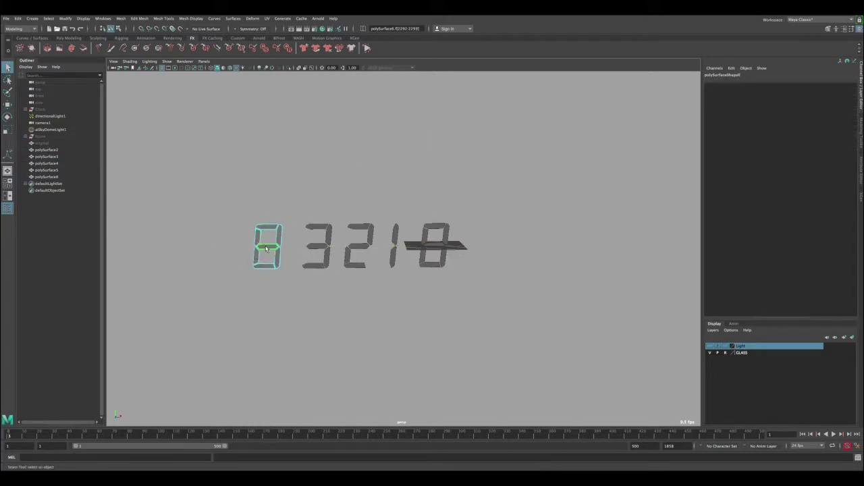
key(Delete)
click(264, 265)
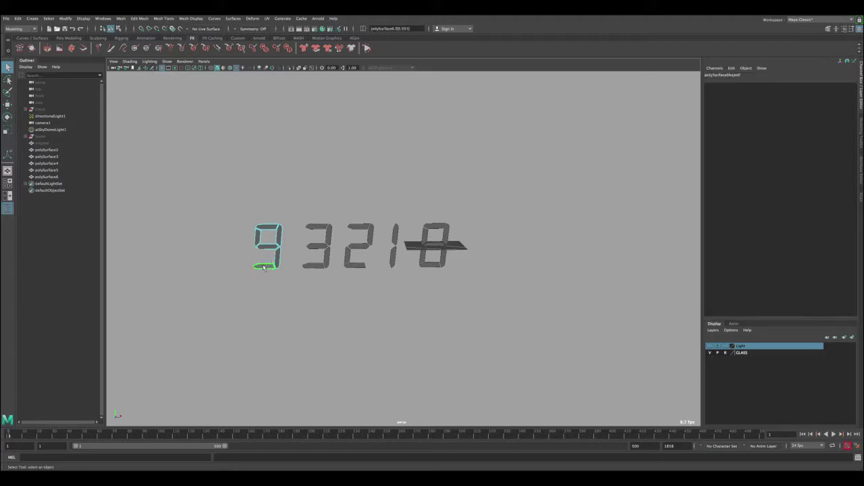
key(Delete)
click(265, 228)
key(Delete)
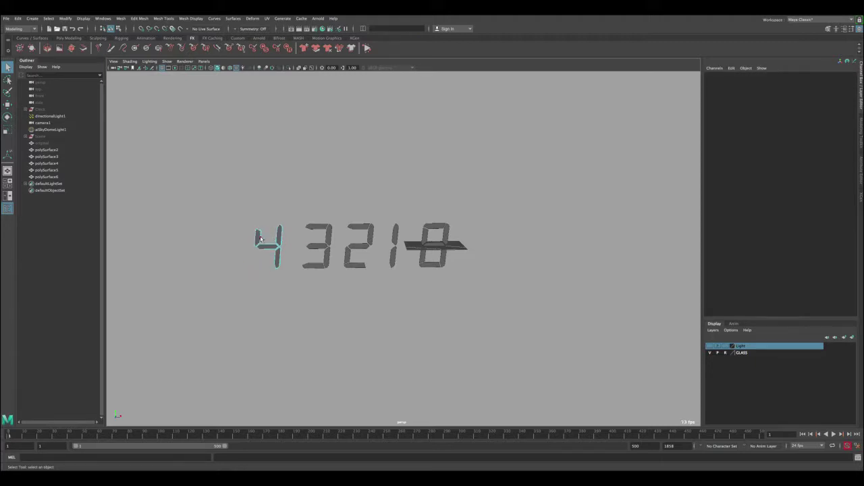
- Raise the top vertices of the 4's upper-left segment to nearly the height of its upper-right segment, and return to object mode
alt+right_drag(261, 239, 304, 242)
alt+middle_drag(210, 247, 303, 249)
alt+right_drag(284, 251, 327, 253)
alt+middle_drag(250, 237, 289, 237)
key(ctrl+z)
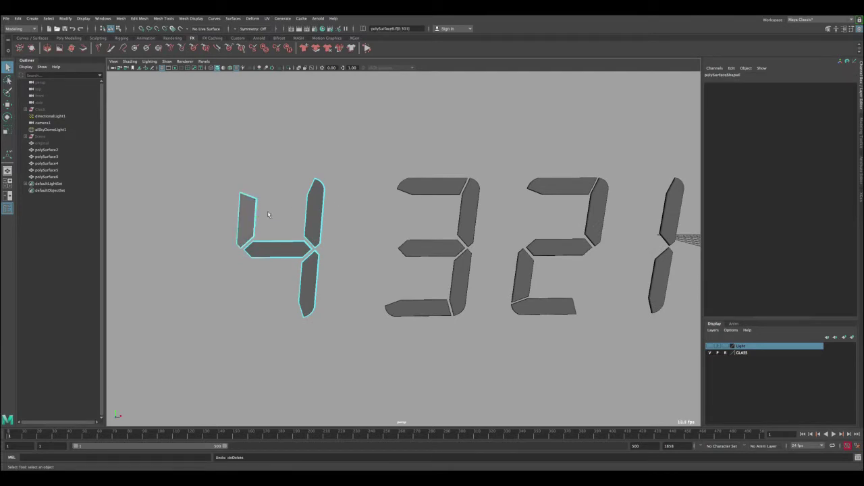
right_drag(250, 209, 233, 204)
drag(236, 182, 266, 185)
key(w)
alt+right_drag(282, 220, 219, 187)
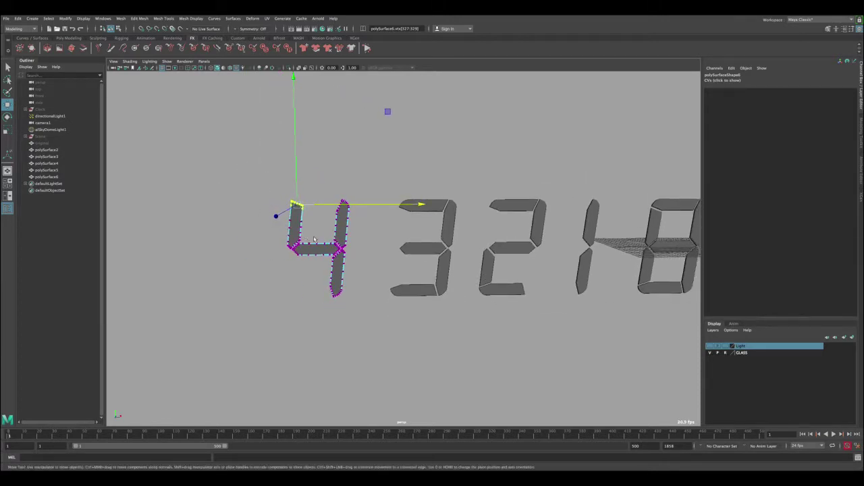
key(q)
right_drag(298, 220, 267, 191)
click(320, 223)
alt+drag(266, 190, 240, 183)
click(291, 213)
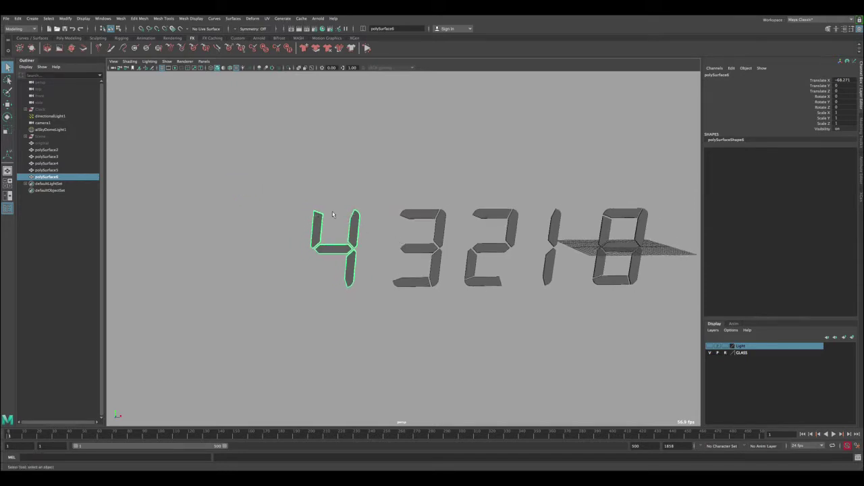
- Nudge the top vertices of the 4's upper-left segment slightly further up in Y, and leave vertex mode
right_drag(320, 216, 301, 216)
alt+right_drag(310, 223, 405, 275)
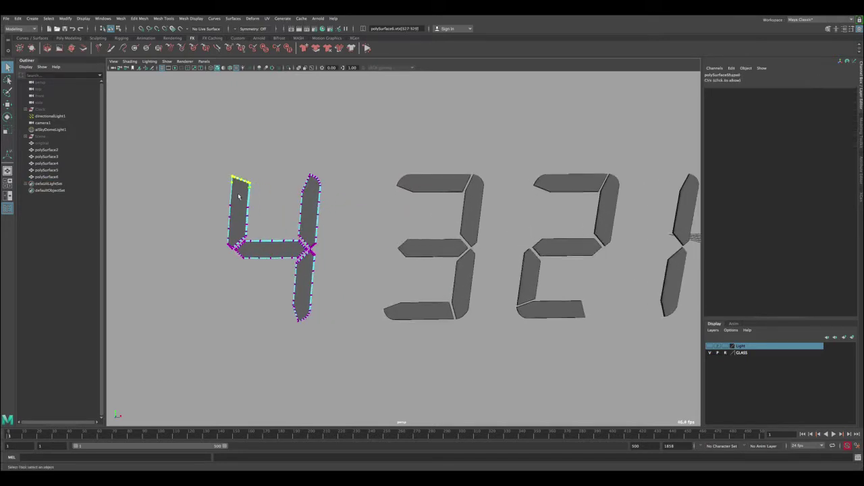
key(w)
drag(239, 166, 239, 163)
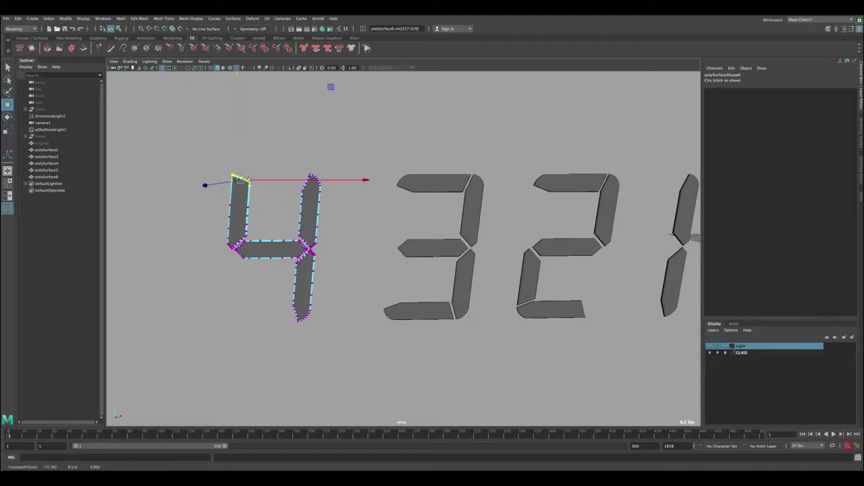
key(q)
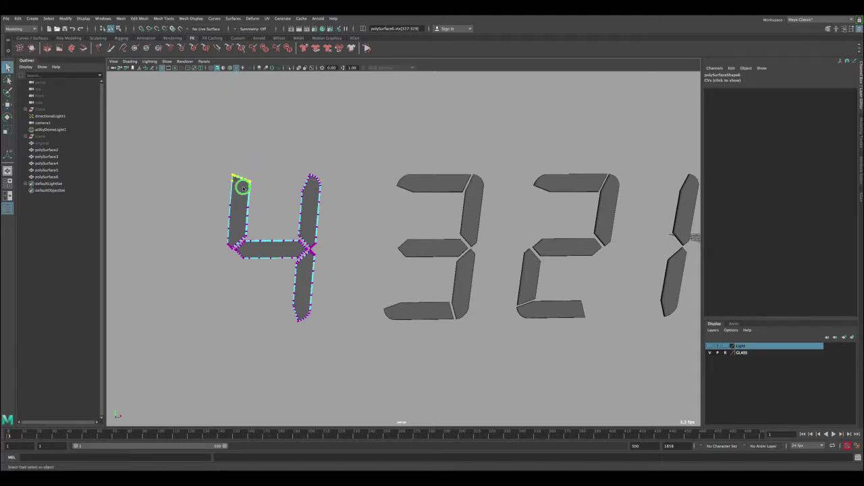
right_drag(241, 187, 243, 172)
- Duplicate the centred digit 8 and move the copy along negative X to the far side of the 4
scroll(247, 187, down, 5)
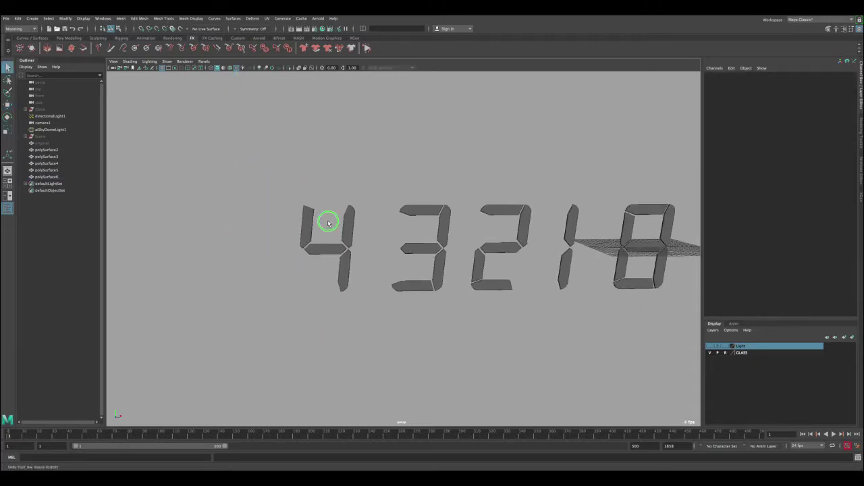
scroll(329, 223, down, 4)
click(495, 229)
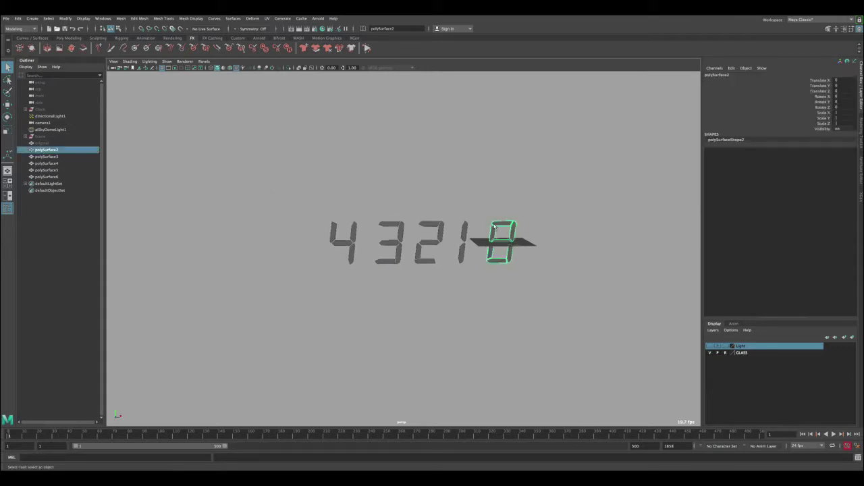
key(ctrl+d)
key(w)
drag(531, 241, 332, 241)
- Delete the upper-right and lower-left segment faces of the copy beside the 4 to form a 5, and return to object mode
key(q)
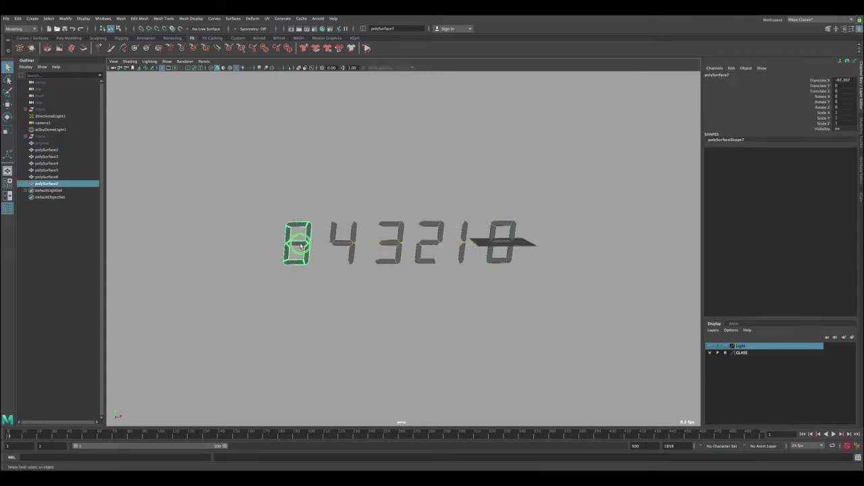
right_click(302, 256)
click(301, 261)
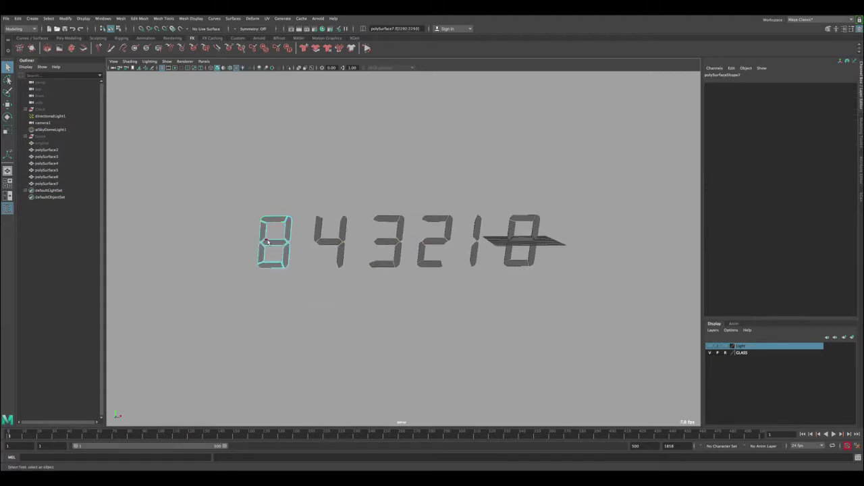
scroll(222, 224, up, 2)
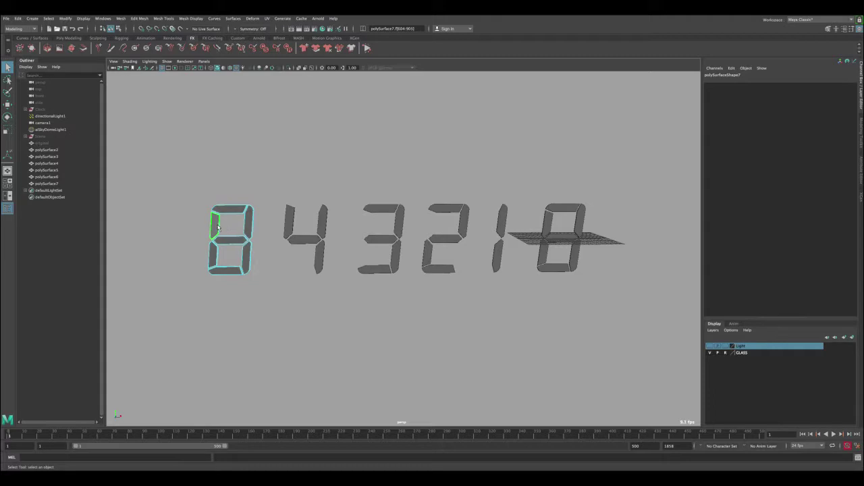
key(Delete)
key(ctrl+z)
click(247, 226)
key(Delete)
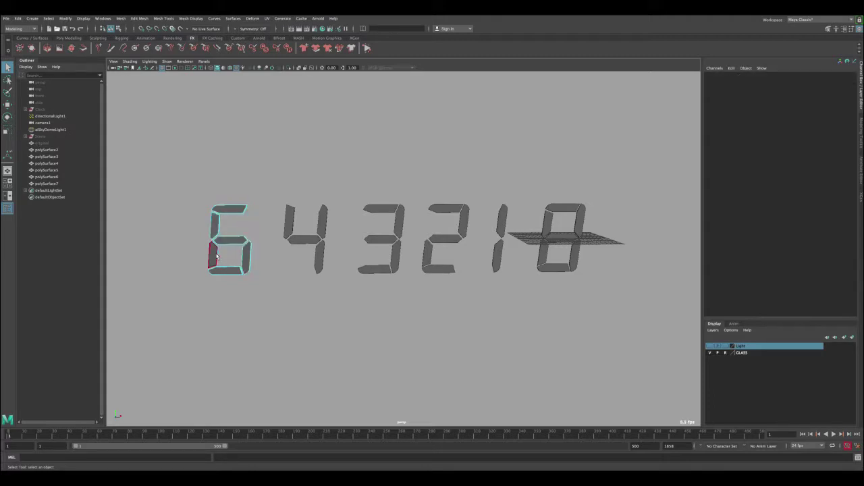
click(215, 255)
key(Delete)
right_drag(228, 242, 244, 240)
- Duplicate the centred digit 8 and move the copy along negative X to the far side of the 5
scroll(301, 199, down, 3)
click(499, 224)
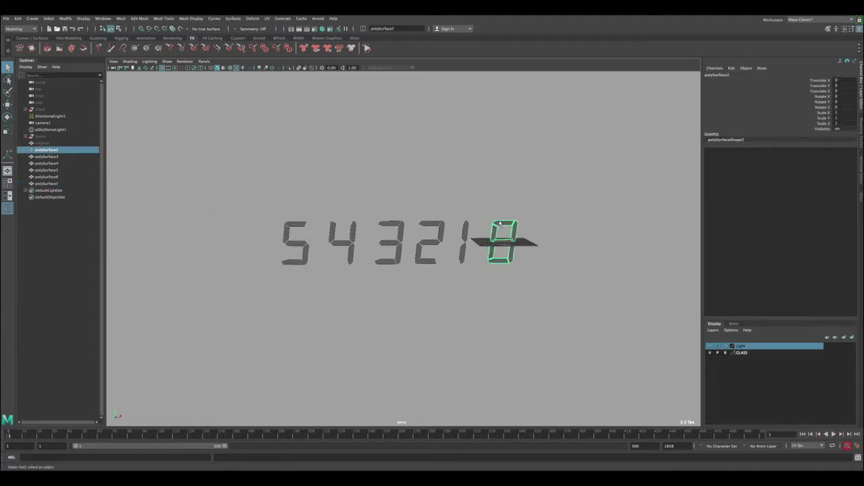
key(ctrl+d)
key(w)
drag(540, 243, 283, 243)
scroll(261, 204, up, 3)
key(q)
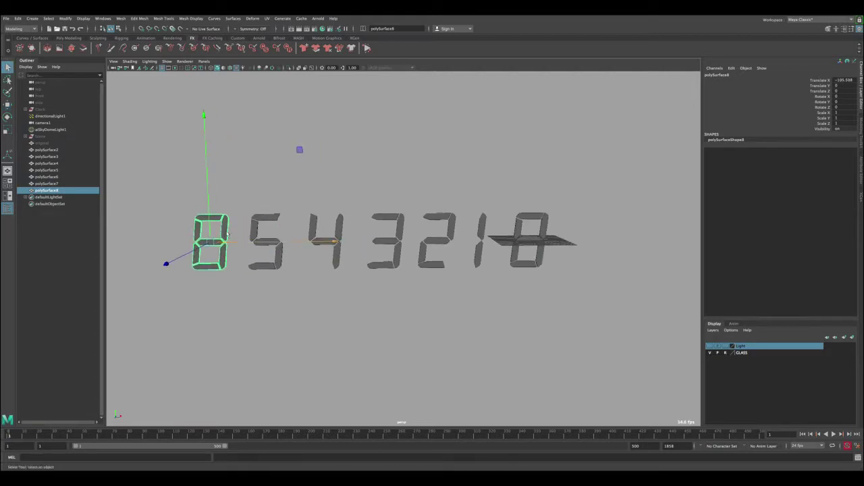
- Delete the upper-right segment face of the copy beside the 5 to form a 6
right_drag(222, 231, 224, 243)
double_click(224, 234)
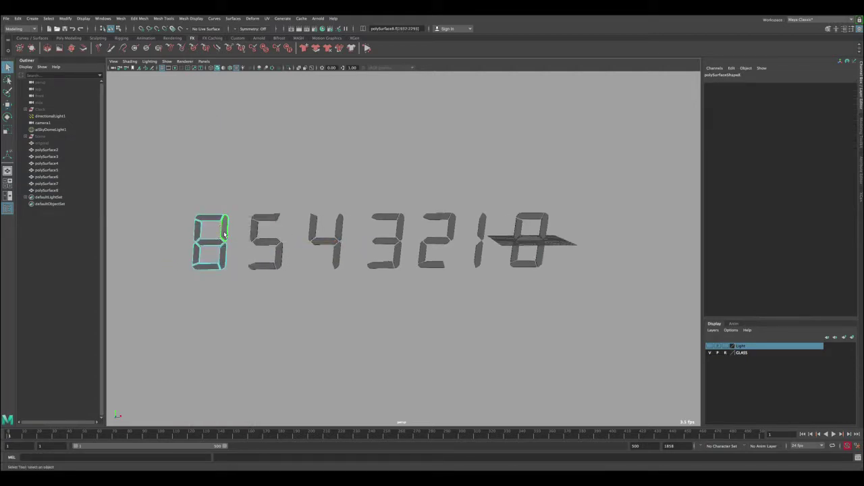
key(Delete)
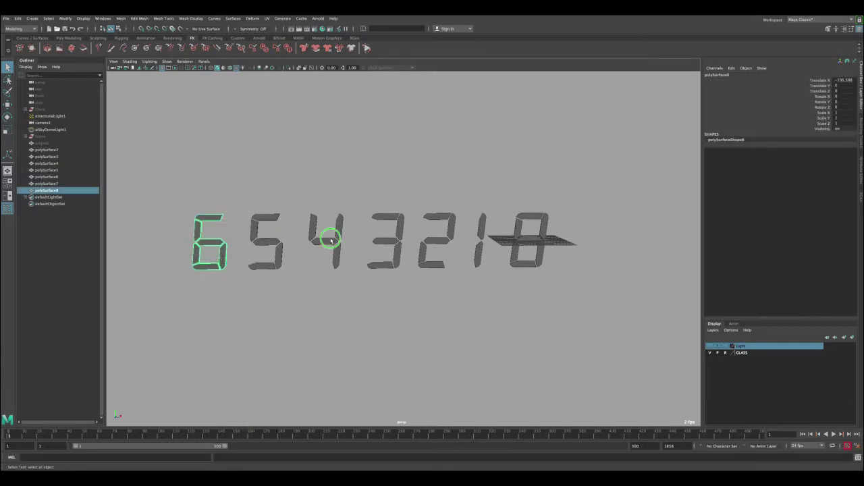
- Duplicate the centred digit 8 and move the copy along negative X to the far side of the 6
scroll(405, 242, down, 3)
click(496, 239)
key(ctrl+d)
key(w)
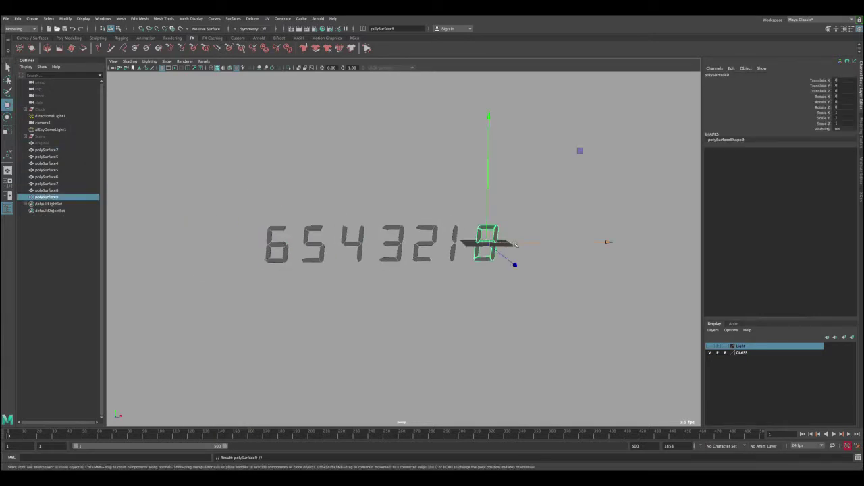
drag(517, 242, 266, 240)
key(q)
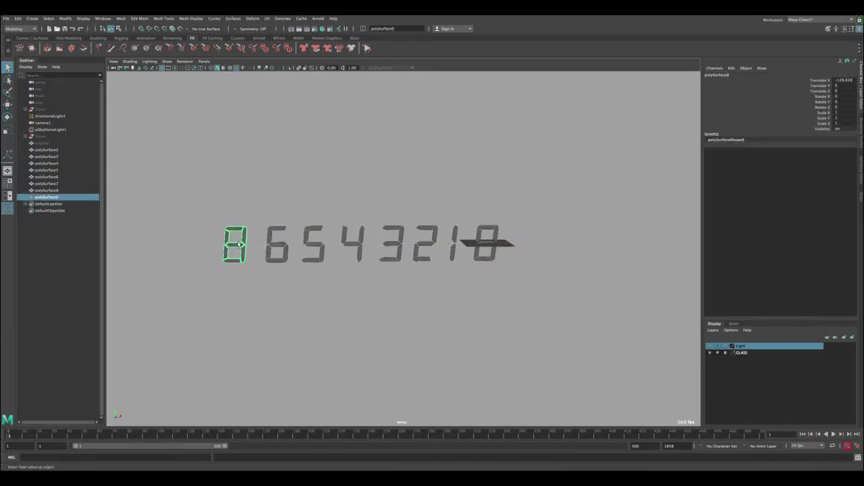
- Delete the upper-left, lower-left, bottom and middle segment faces of the copy beside the 6 to form a 7, and return to object mode
right_drag(234, 242, 227, 240)
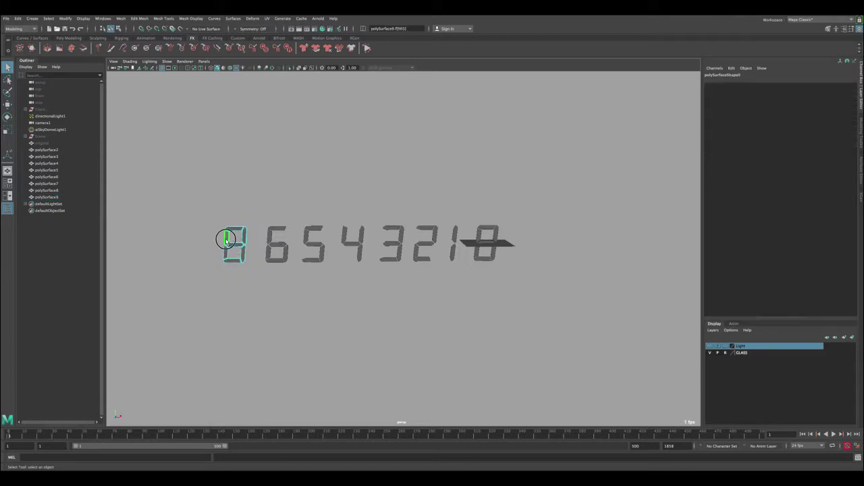
key(Delete)
click(227, 253)
key(Delete)
click(232, 246)
click(230, 265)
key(Delete)
click(230, 247)
key(Delete)
right_drag(243, 238, 370, 228)
- Duplicate the centred digit 8 and move the copy along negative X past the 7, leaving a one-digit gap
click(476, 237)
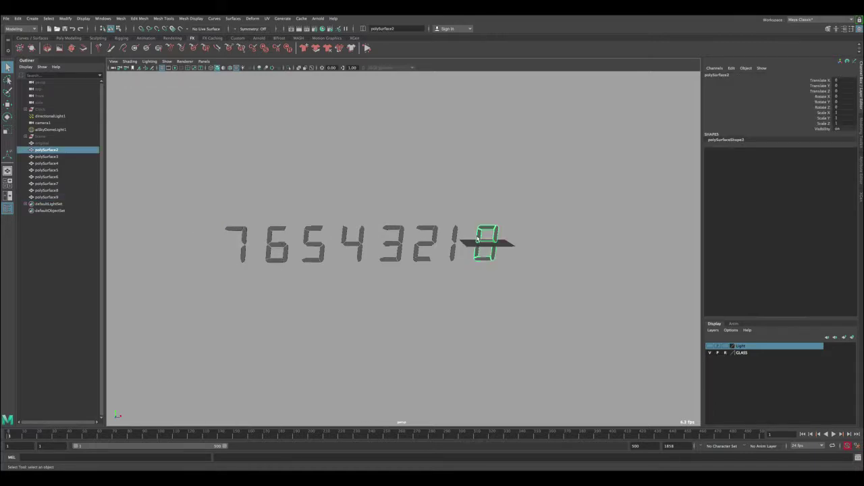
key(ctrl+d)
key(w)
drag(517, 243, 182, 241)
key(q)
- Delete the lower-left segment face of the outermost copy to form a 9, and deselect it
mouse_move(166, 245)
right_down()
mouse_move(165, 258)
mouse_move(155, 255)
mouse_move(168, 246)
mouse_move(153, 236)
right_up()
click(155, 255)
key(Delete)
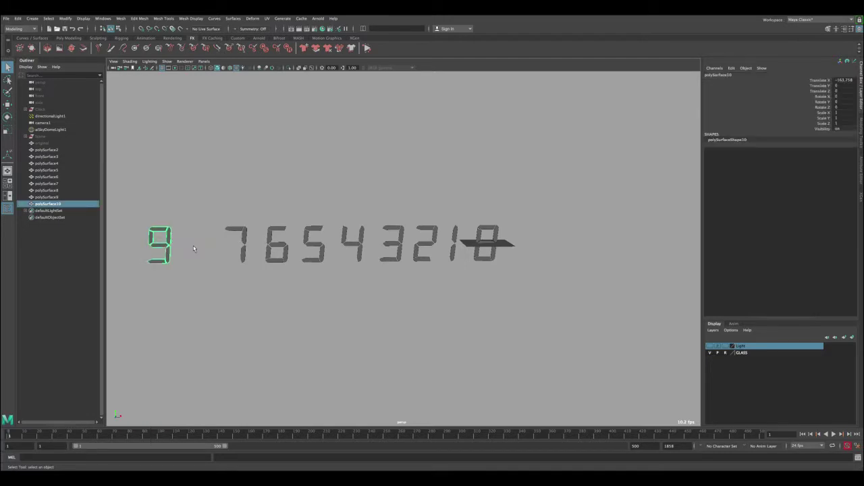
click(215, 256)
click(471, 251)
key(w)
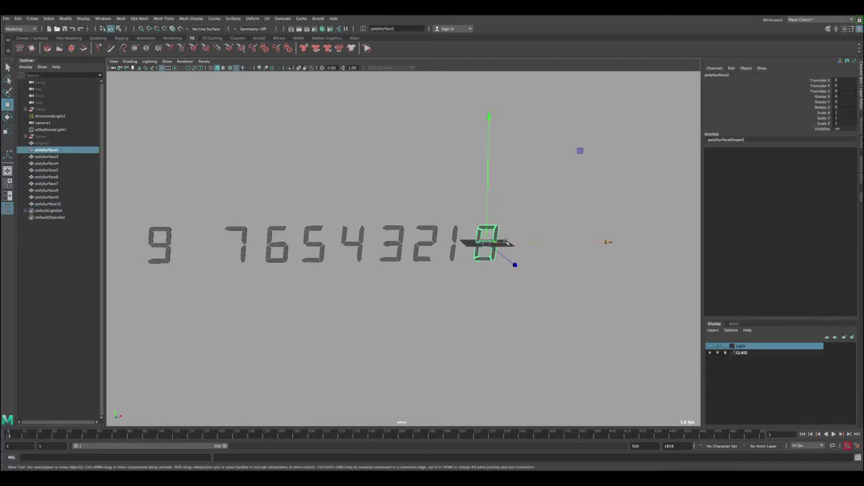
drag(506, 244, 213, 243)
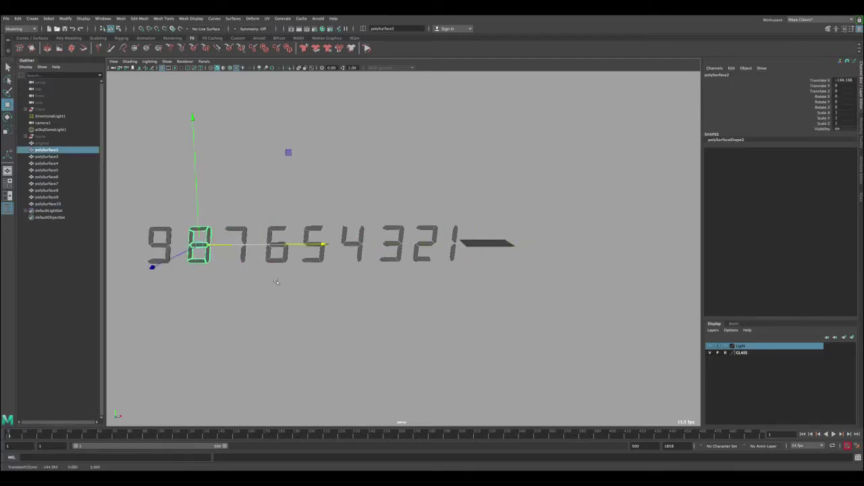
click(289, 152)
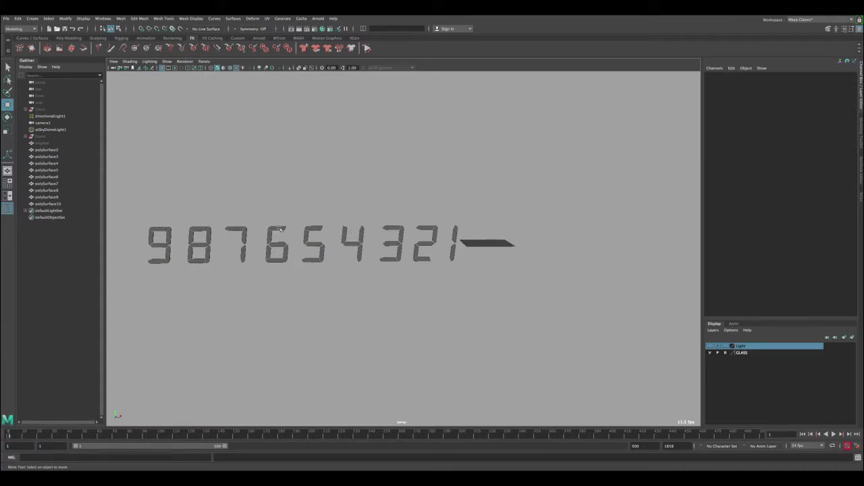
alt+drag(429, 279, 417, 279)
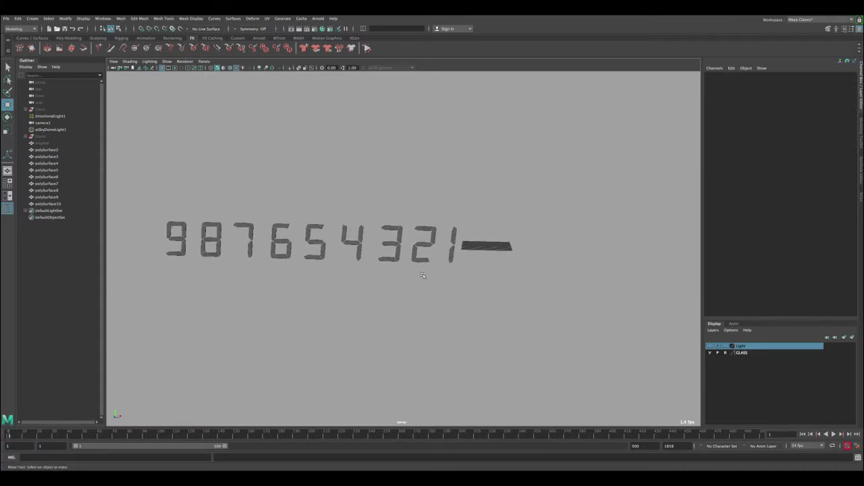
key(q)
key(ctrl+z)
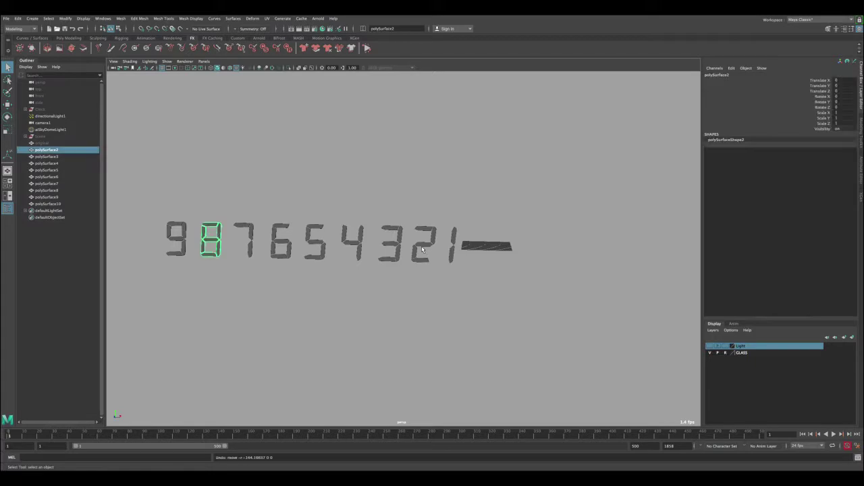
key(ctrl+z)
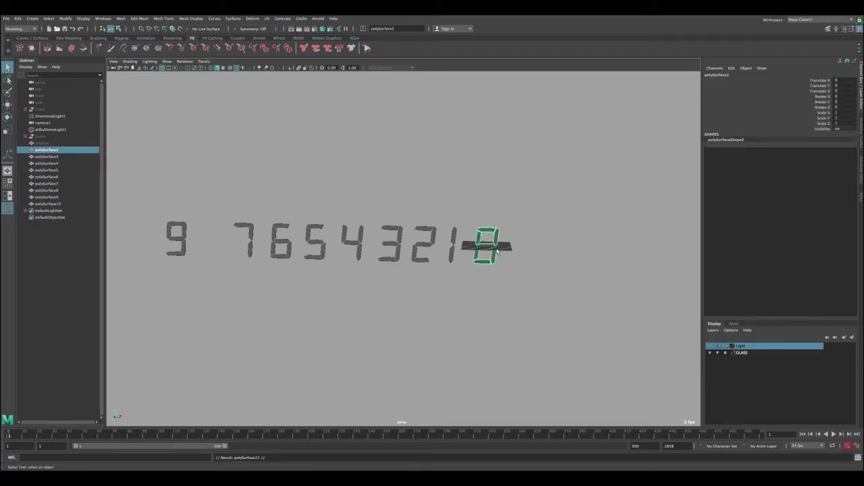
- Duplicate the centred digit 8 and move the copy along negative X into the gap between the 9 and the 7
key(ctrl+d)
key(w)
drag(613, 247, 393, 243)
drag(273, 245, 223, 242)
key(q)
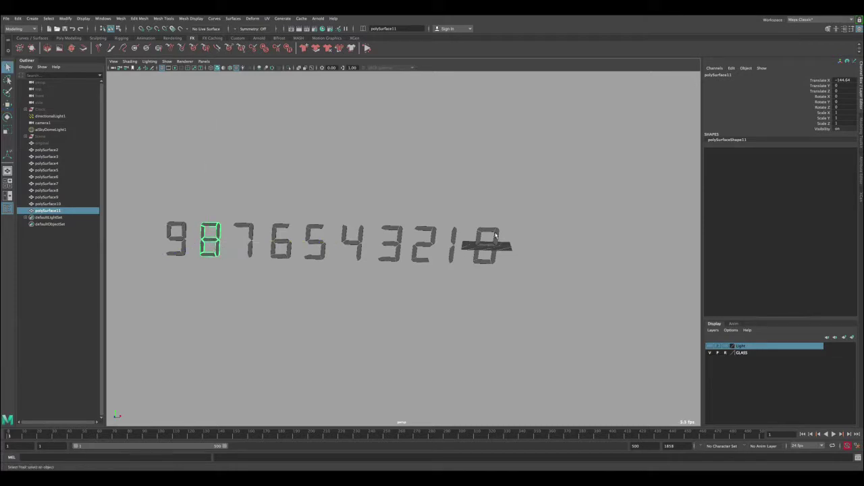
- Move the original centred 8 along positive X off the grid and delete its middle segment face to form a 0
click(495, 238)
alt+middle_drag(491, 247, 387, 238)
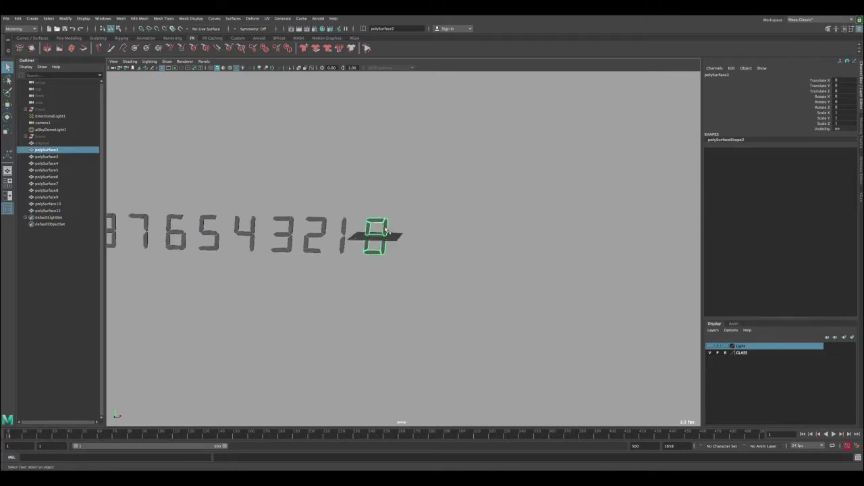
key(w)
drag(393, 237, 439, 238)
key(q)
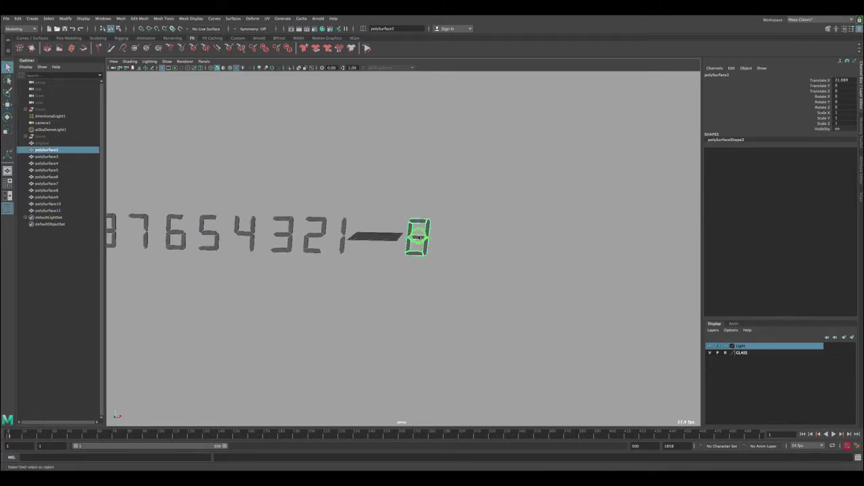
right_drag(417, 237, 459, 221)
double_click(418, 239)
key(Delete)
- Move the 0 back along negative X onto the grid beside the 1, and deselect it
key(w)
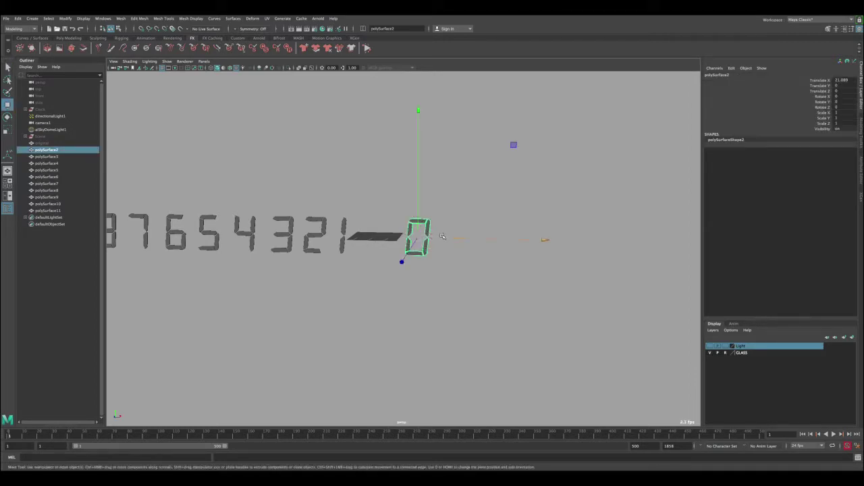
drag(441, 236, 399, 237)
key(q)
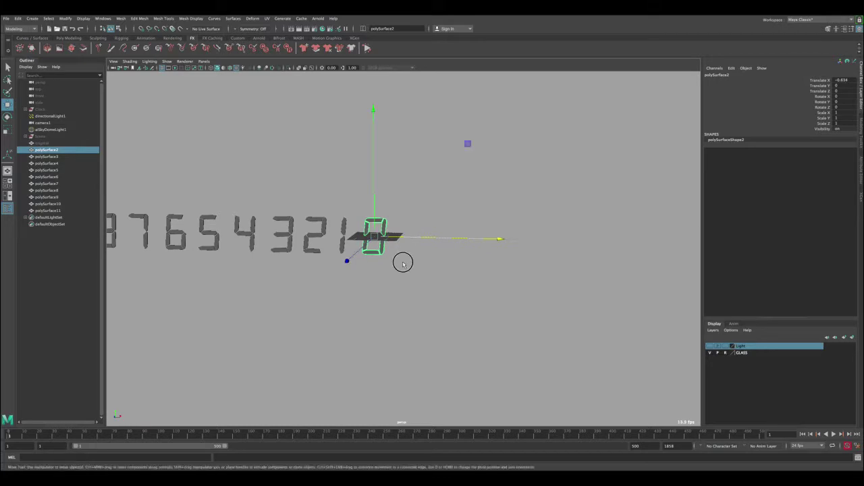
click(401, 260)
- Examine the row of digits from 9 to 0 for shape and spacing
alt+right_drag(366, 258, 299, 218)
alt+middle_drag(299, 218, 320, 218)
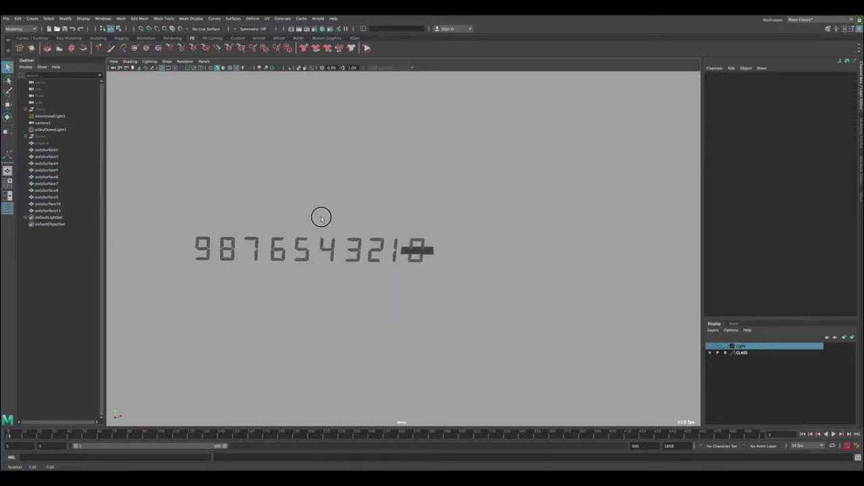
alt+drag(320, 218, 322, 212)
alt+right_drag(322, 212, 362, 266)
alt+middle_drag(362, 266, 434, 283)
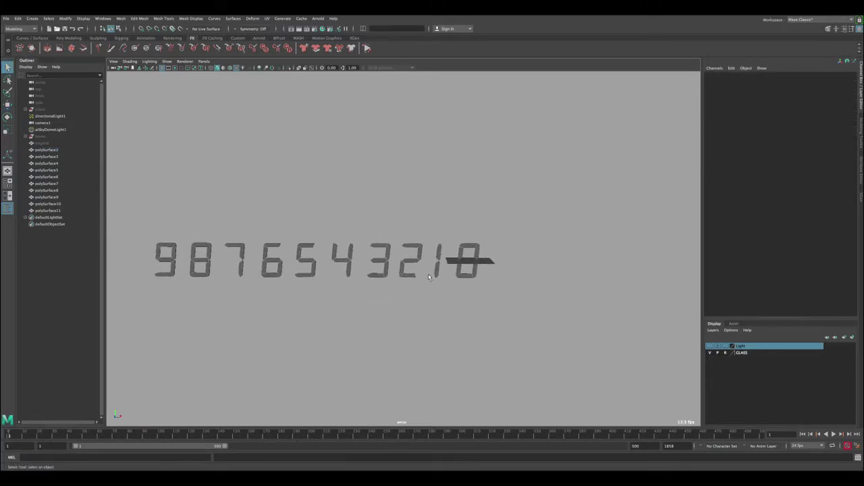
alt+right_drag(428, 269, 444, 282)
alt+middle_drag(164, 261, 209, 257)
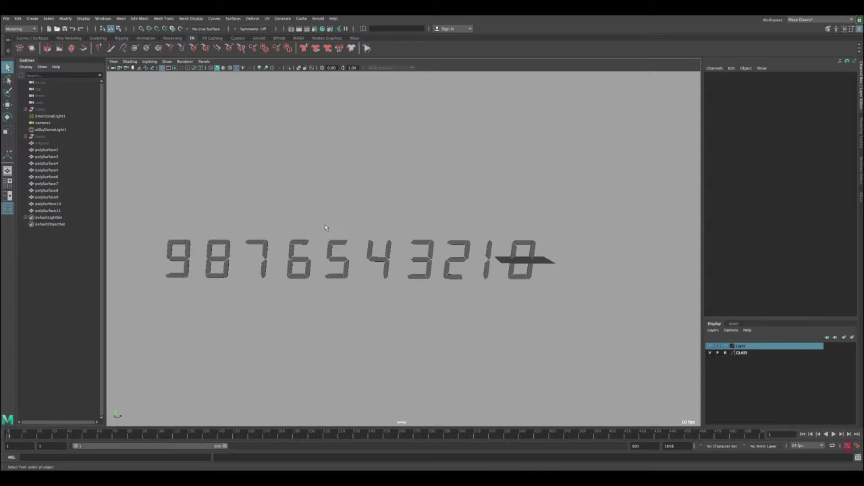
alt+middle_drag(393, 207, 348, 211)
alt+drag(388, 245, 439, 275)
- Try to rename the 0's object, polySurface2, as 0 in the Outliner
key(w)
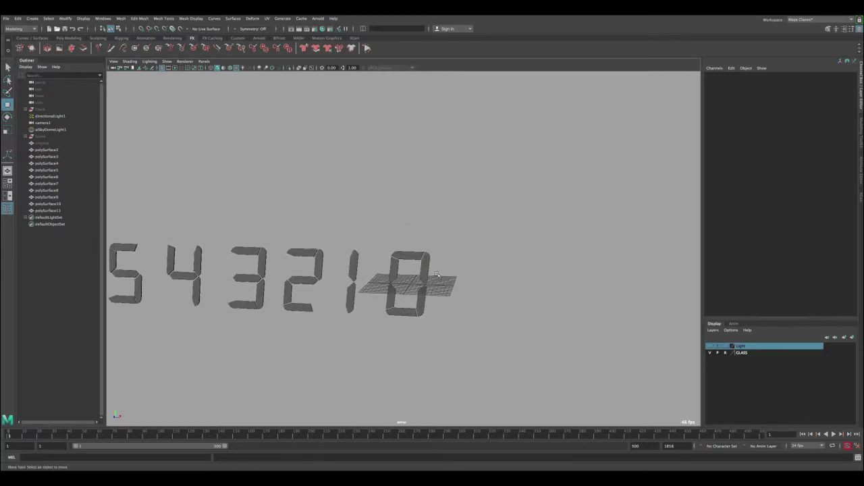
click(60, 150)
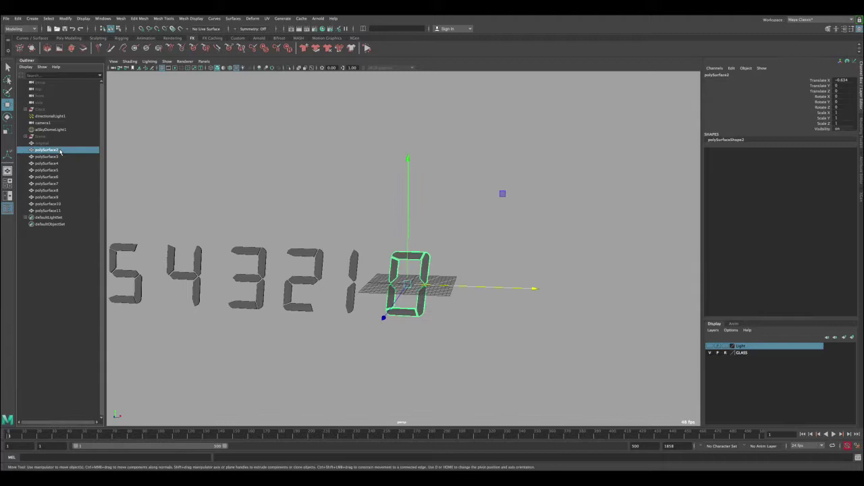
click(60, 211)
double_click(58, 150)
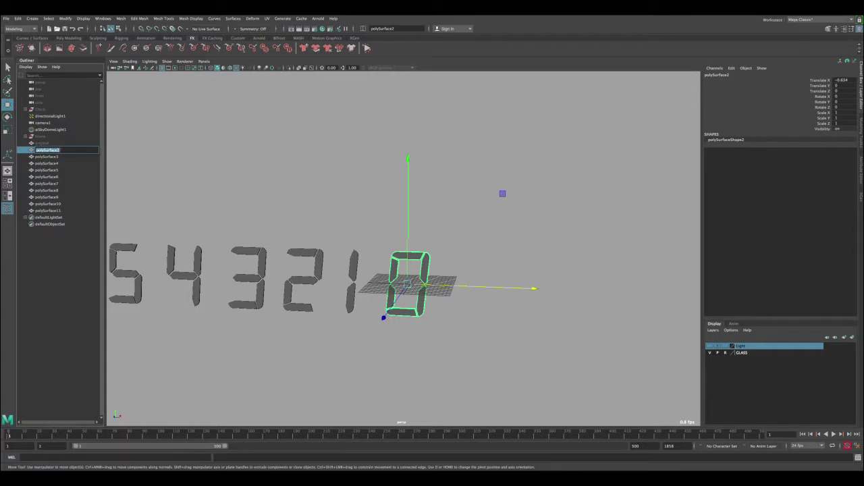
text(0)
key(Return)
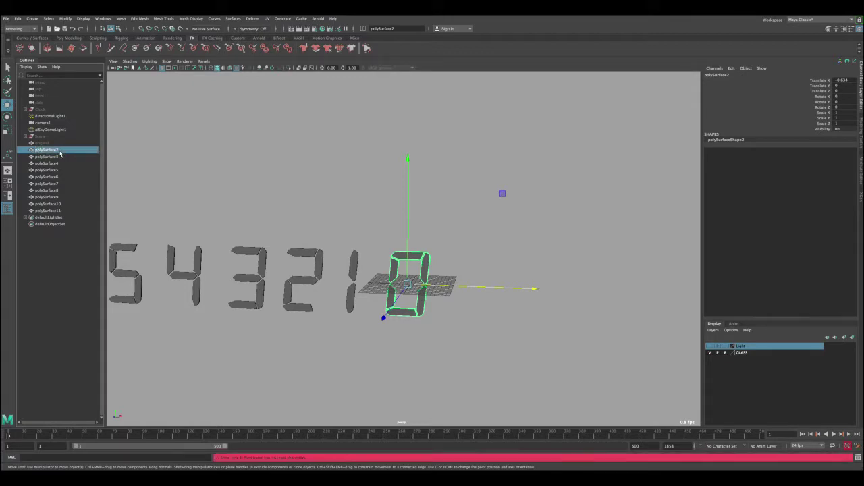
- Rename the ten digit objects with number words, from zero to nine, matching each digit's shape, and clear the selection
double_click(60, 151)
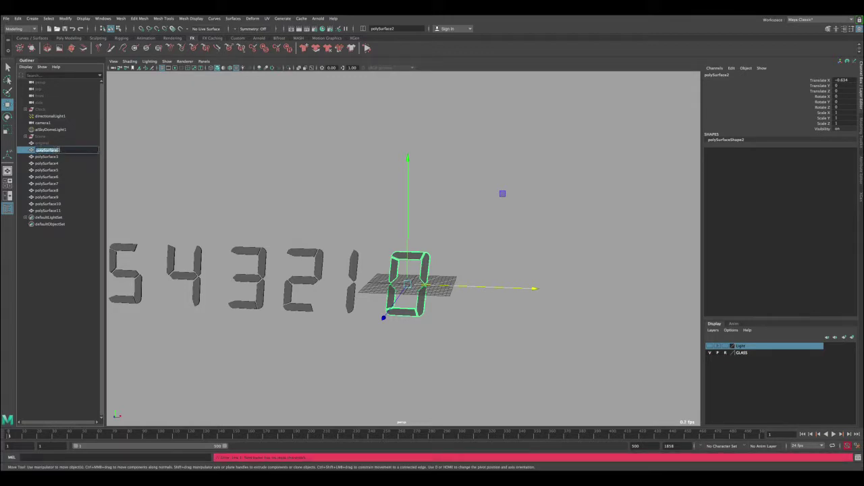
text(p)
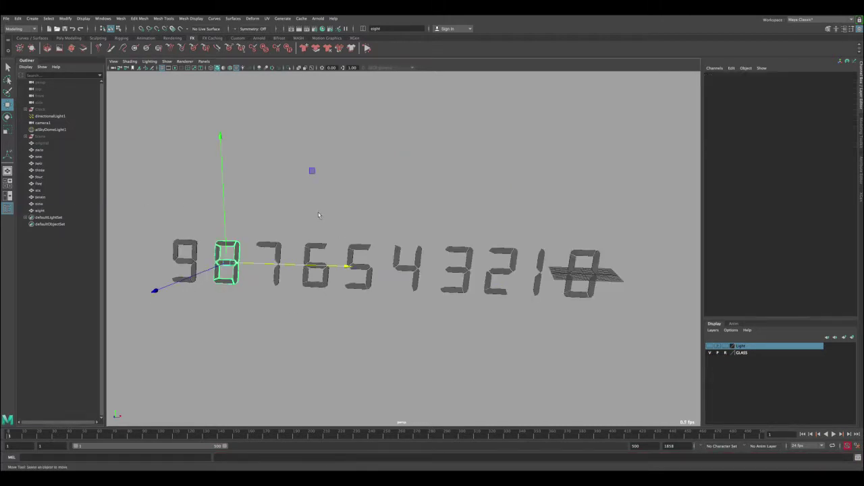
click(317, 217)
- Reorder the digit objects in the Outliner so that nine comes directly after eight
click(43, 154)
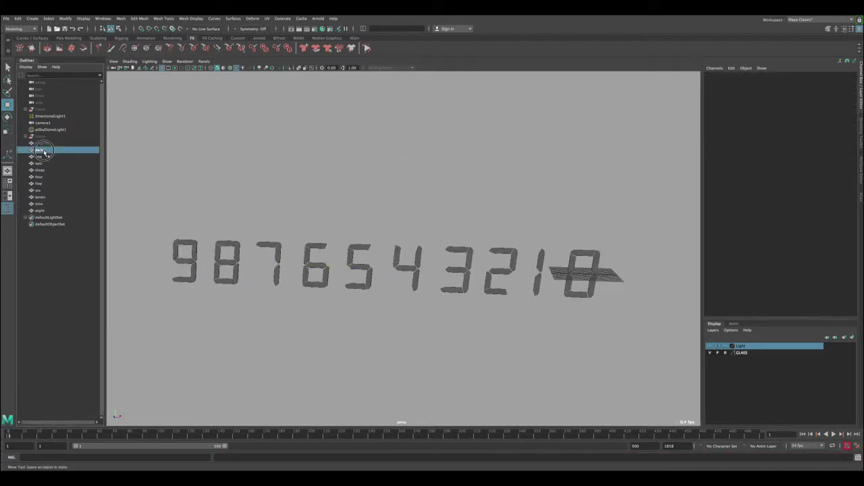
shift+click(54, 210)
click(50, 205)
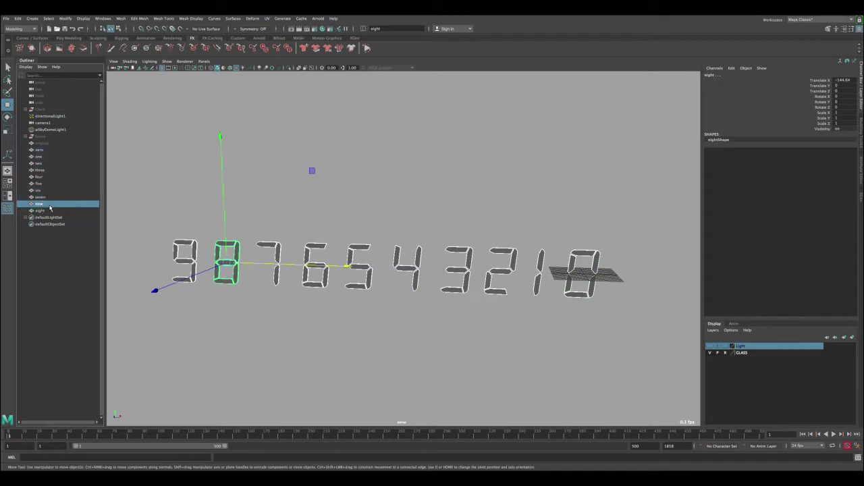
mouse_move(49, 207)
mouse_down()
mouse_move(51, 217)
mouse_move(40, 218)
mouse_up()
key(ctrl+z)
click(43, 204)
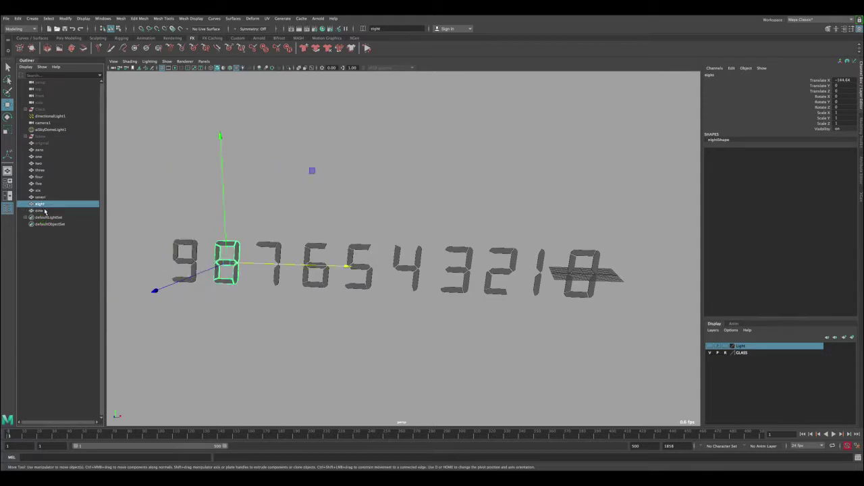
click(44, 210)
- Deselect the digits and hide the grid in the perspective viewport
click(405, 236)
alt+right_drag(405, 236, 366, 217)
alt+drag(366, 217, 362, 205)
click(161, 68)
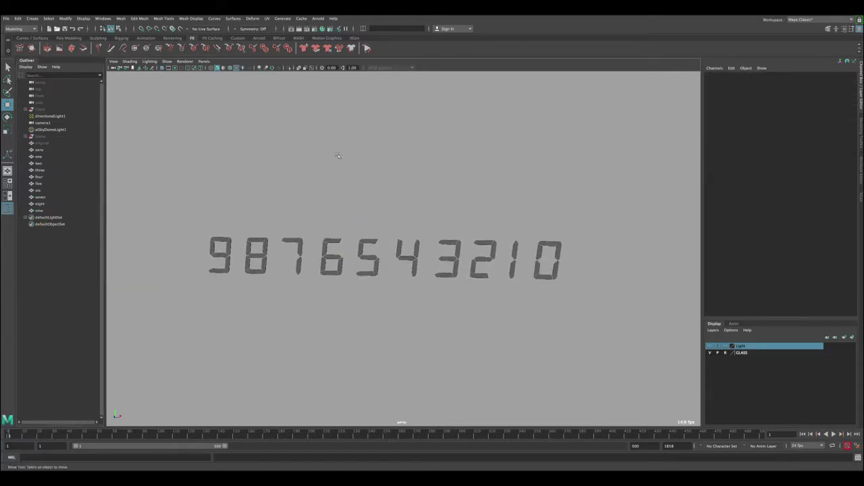
alt+drag(471, 211, 475, 205)
key(q)
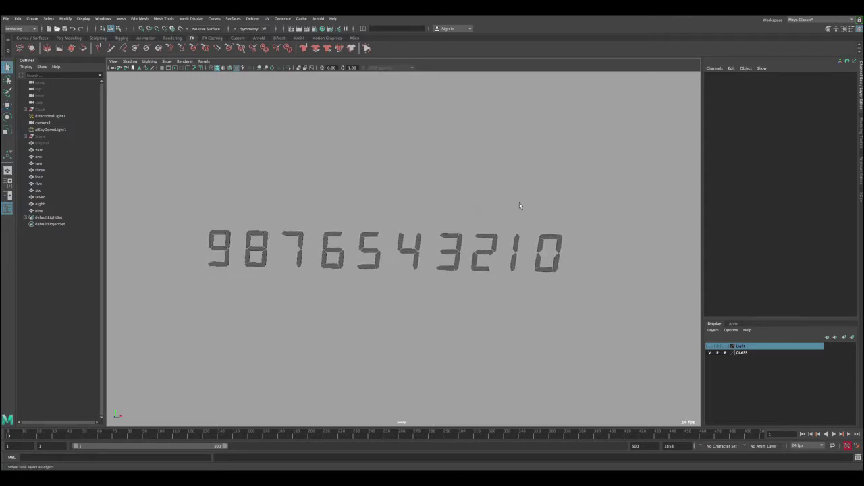
- Create a NURBS circle at the origin, inside the digit 0
alt+middle_drag(520, 208, 394, 205)
alt+right_drag(394, 205, 480, 245)
scroll(479, 246, up, 6)
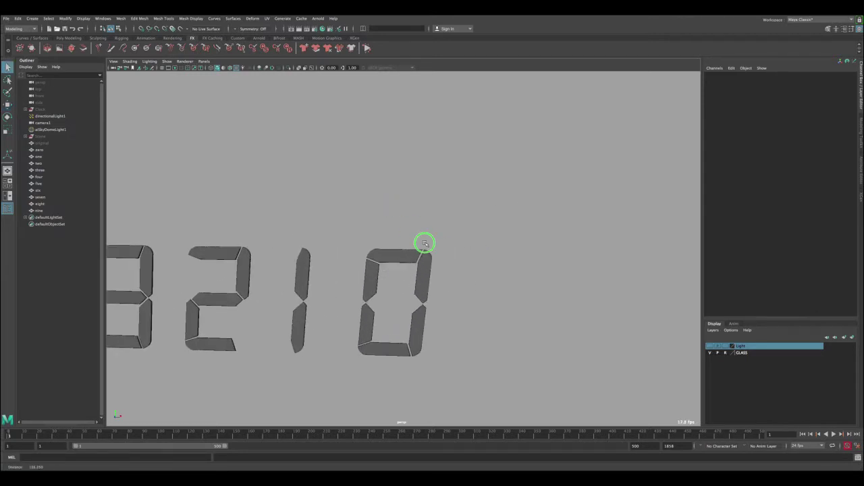
click(32, 20)
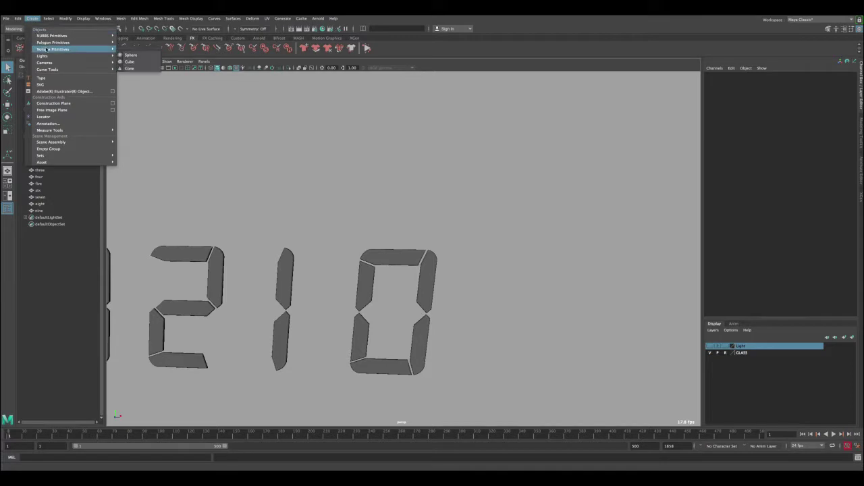
mouse_move(54, 35)
click(135, 82)
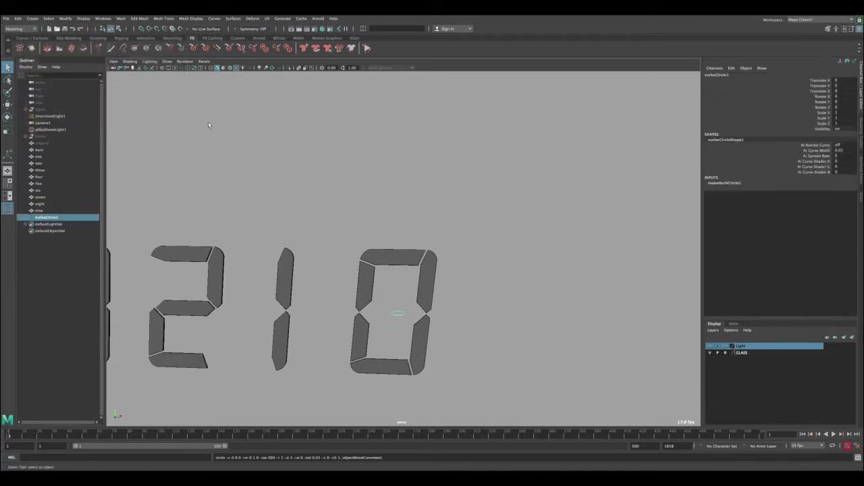
- Raise the circle just above the 0, to about 11.7 in Y, and scale it uniformly to about 2.7
key(w)
drag(398, 266, 425, 222)
key(r)
key(w)
key(q)
scroll(426, 253, down, 3)
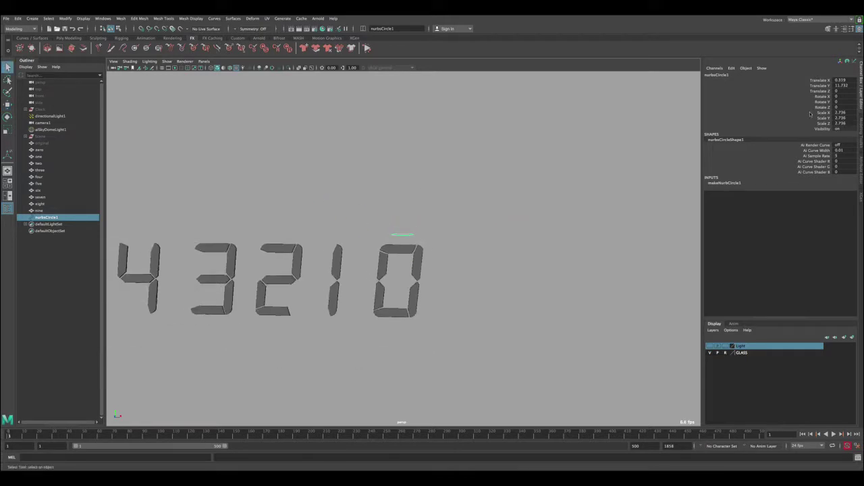
alt+drag(498, 221, 492, 228)
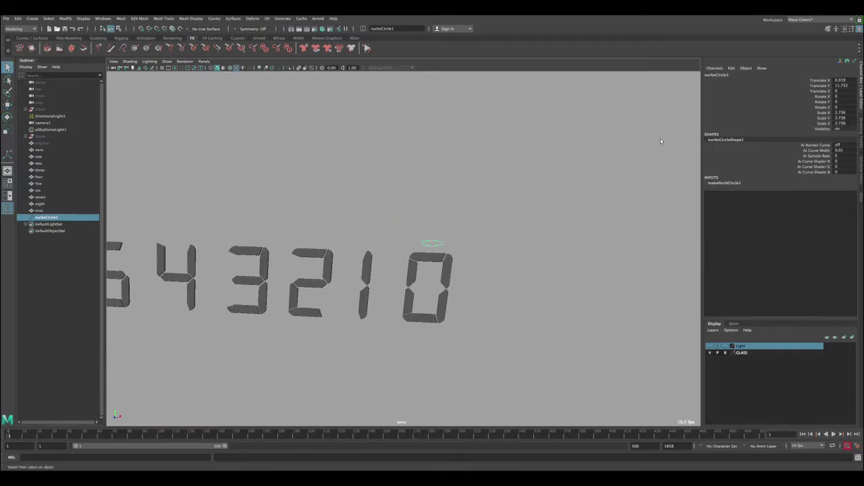
- Rename the NURBS circle above the 0 as seconds
key(w)
double_click(717, 74)
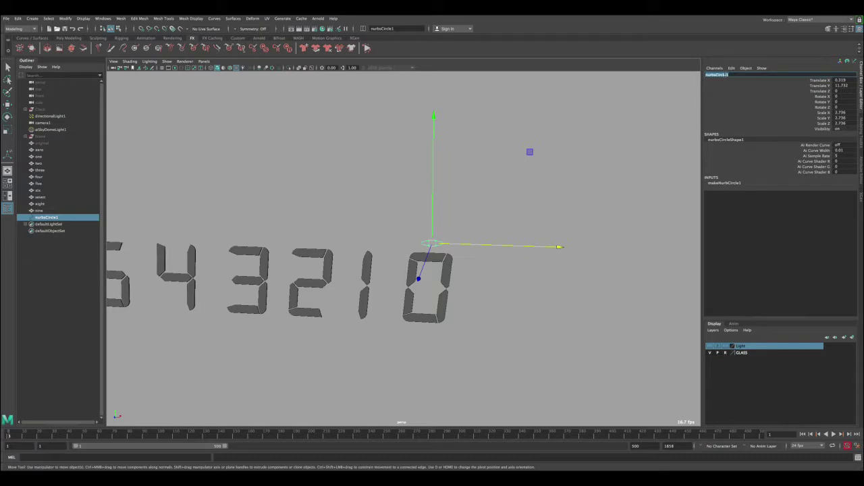
key(BackSpace)
text(seconds)
key(Return)
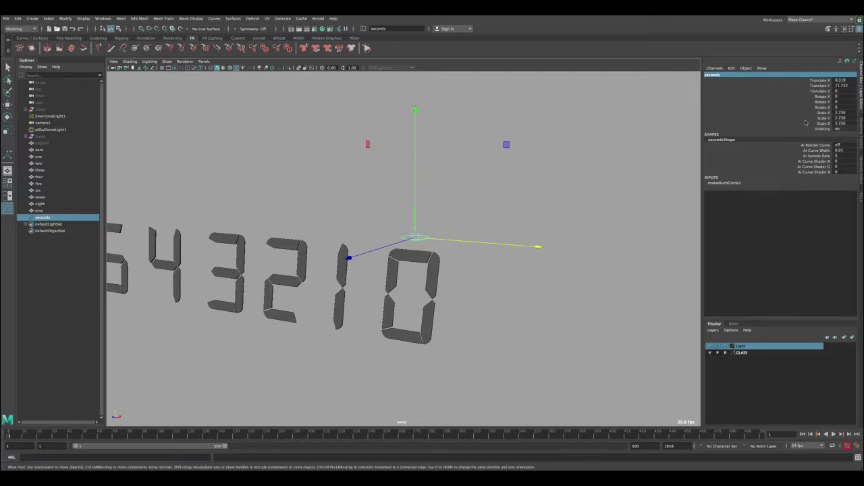
- Begin a new attribute on the circle with the long name seconds and the Integer data type
key(q)
click(453, 227)
click(426, 239)
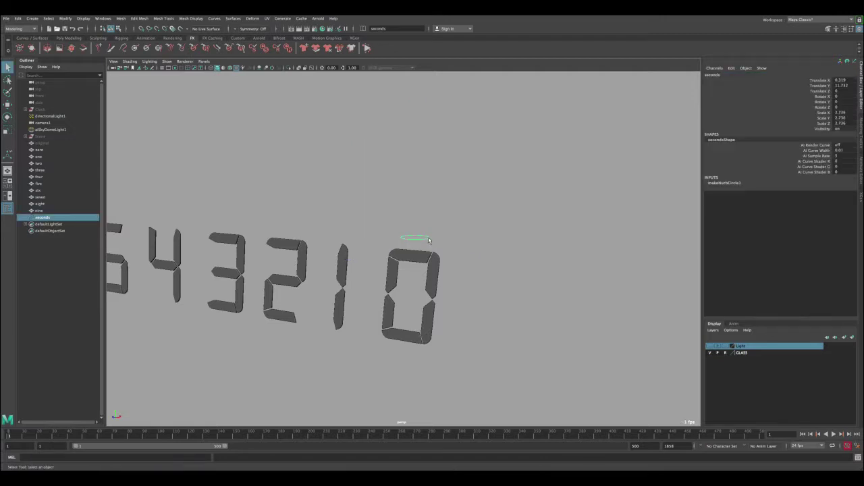
key(w)
alt+drag(513, 196, 553, 194)
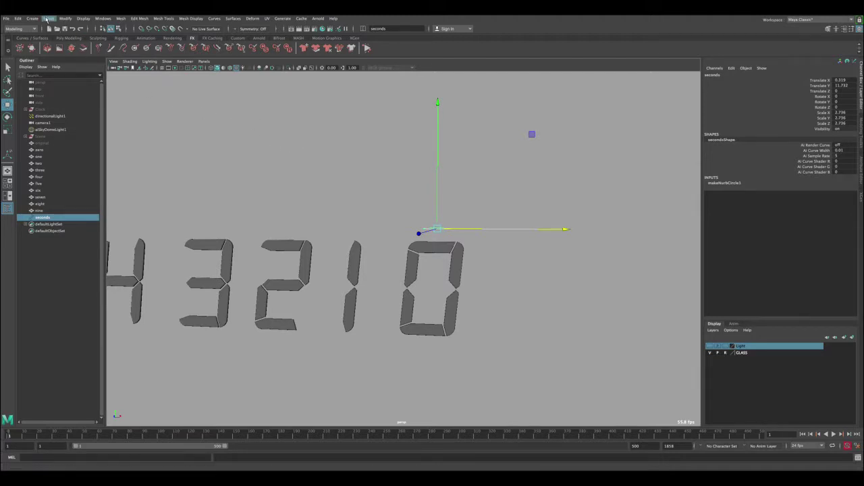
click(65, 19)
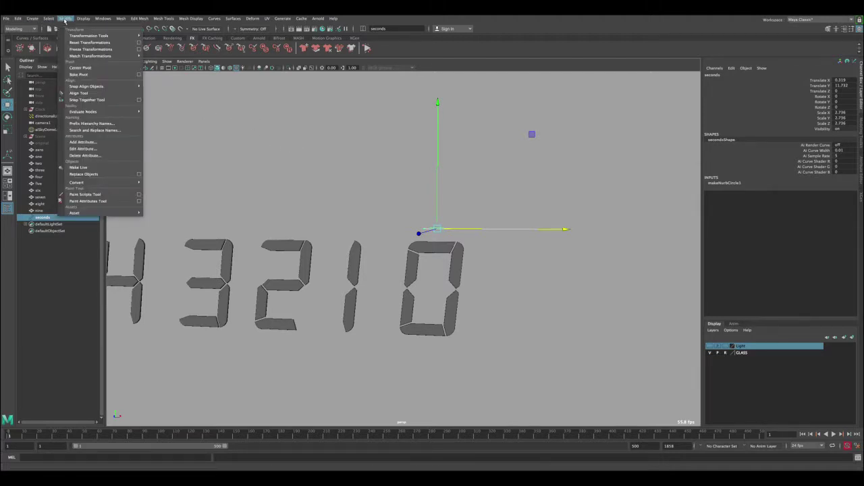
click(88, 142)
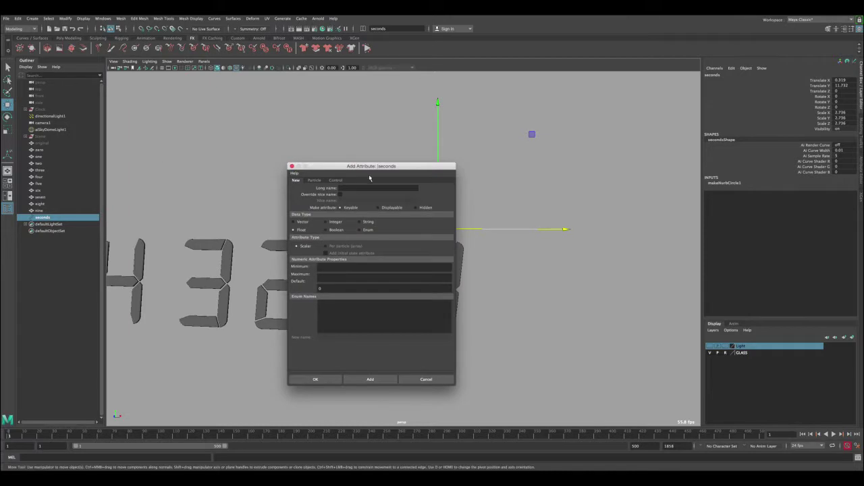
drag(361, 164, 250, 125)
click(249, 145)
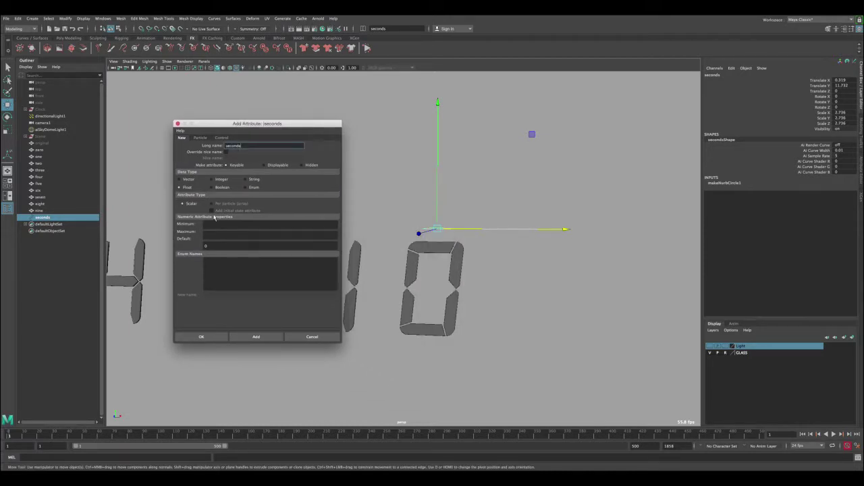
click(220, 179)
click(181, 187)
- Give the new attribute a minimum of 0, a maximum of 9 and a default of 0, and add it to the circle
click(216, 224)
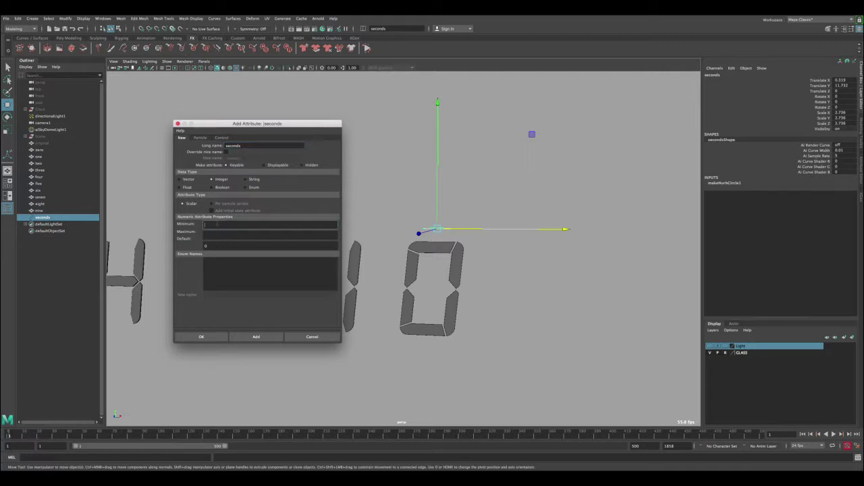
click(222, 235)
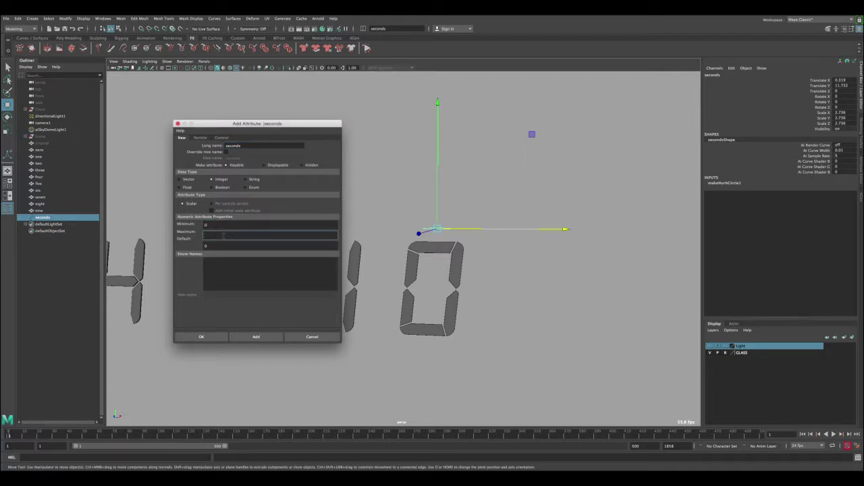
click(227, 246)
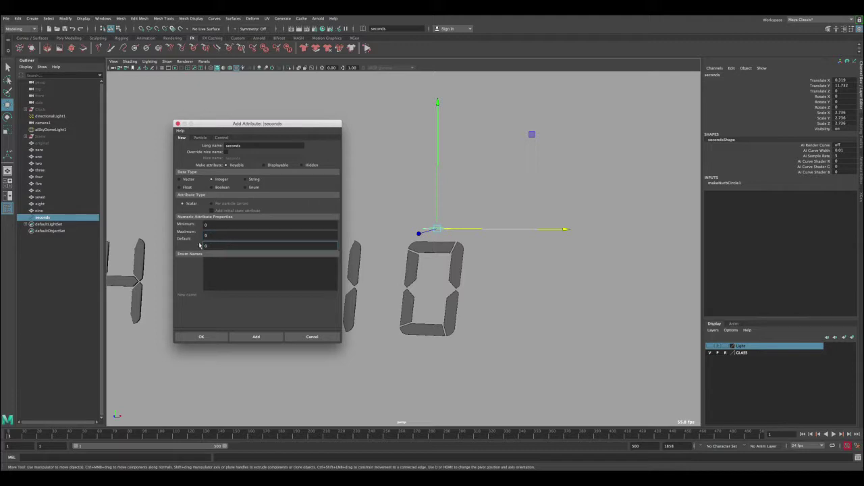
click(248, 339)
click(215, 336)
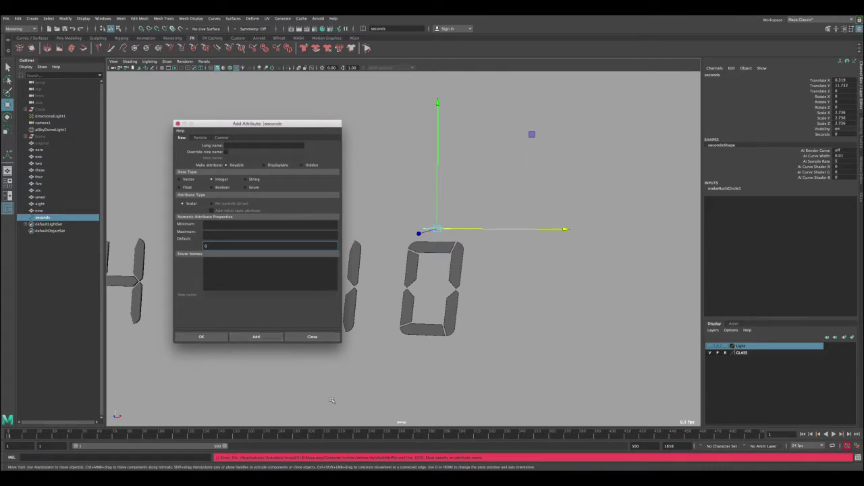
click(312, 336)
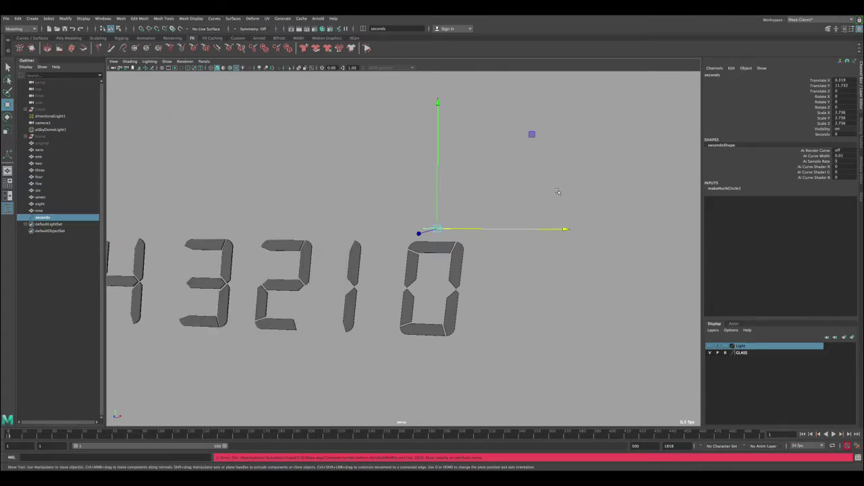
- Test the circle's Seconds attribute by scrubbing its value and returning it to 0, and review the row of digits
click(824, 135)
middle_drag(690, 159, 574, 172)
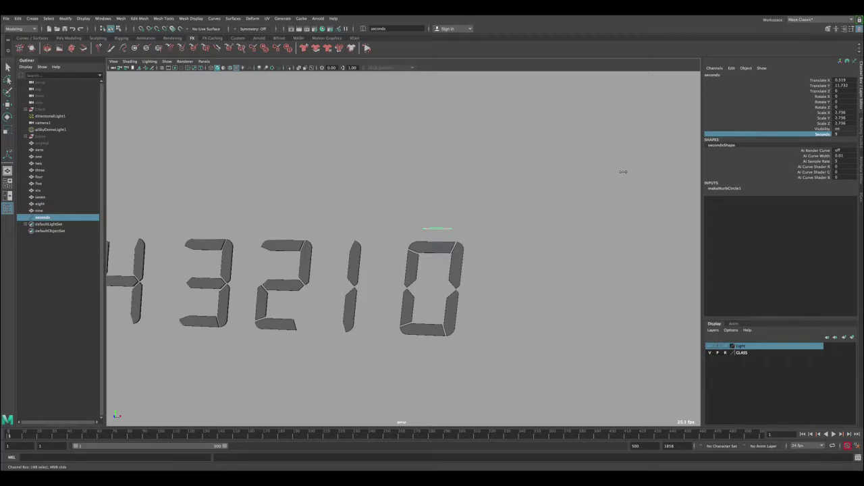
middle_drag(487, 206, 453, 243)
alt+right_drag(423, 266, 286, 239)
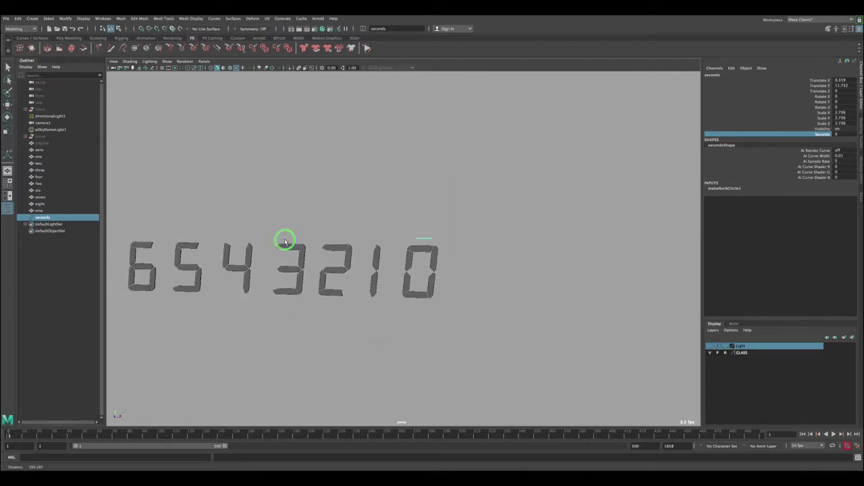
alt+middle_drag(285, 239, 392, 236)
alt+right_drag(392, 235, 326, 220)
alt+middle_drag(326, 220, 362, 224)
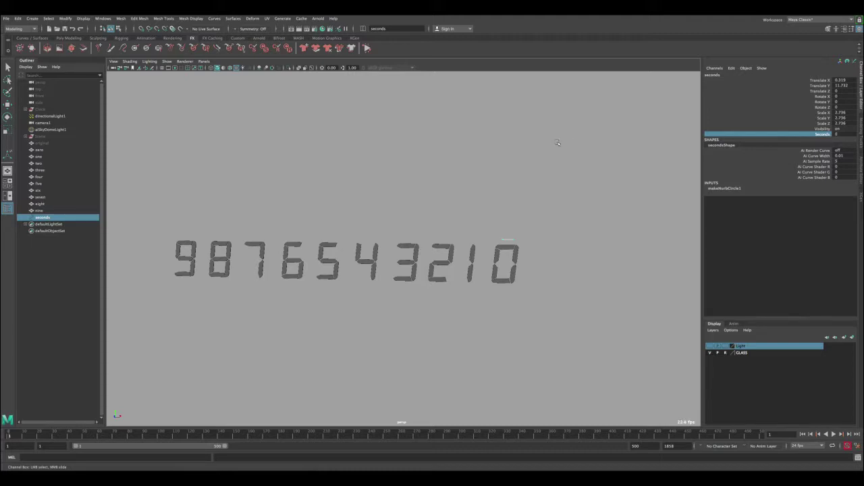
alt+middle_drag(538, 157, 461, 157)
alt+right_drag(461, 158, 477, 180)
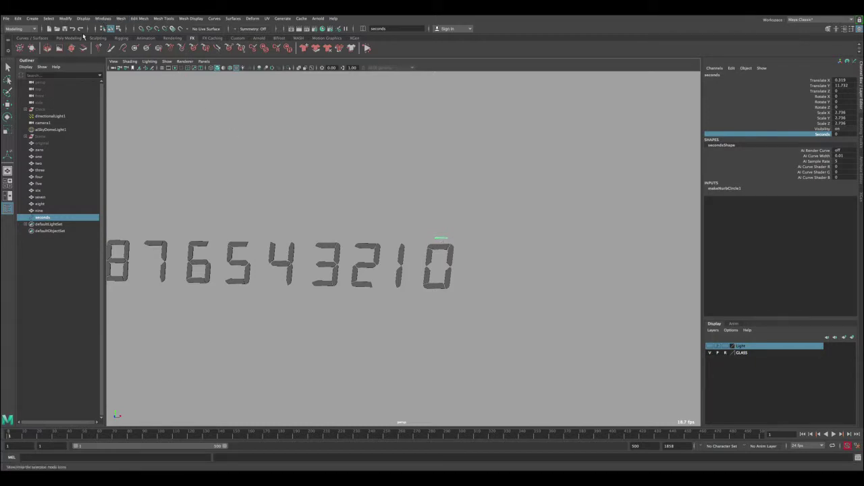
- Open Set Driven Key from the Animation menu set and load the seconds circle as the driver
click(21, 29)
click(20, 50)
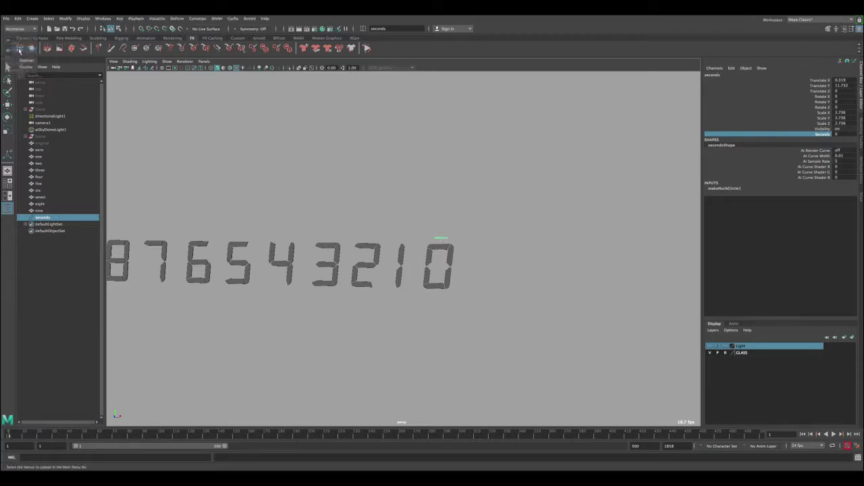
click(120, 18)
mouse_move(143, 76)
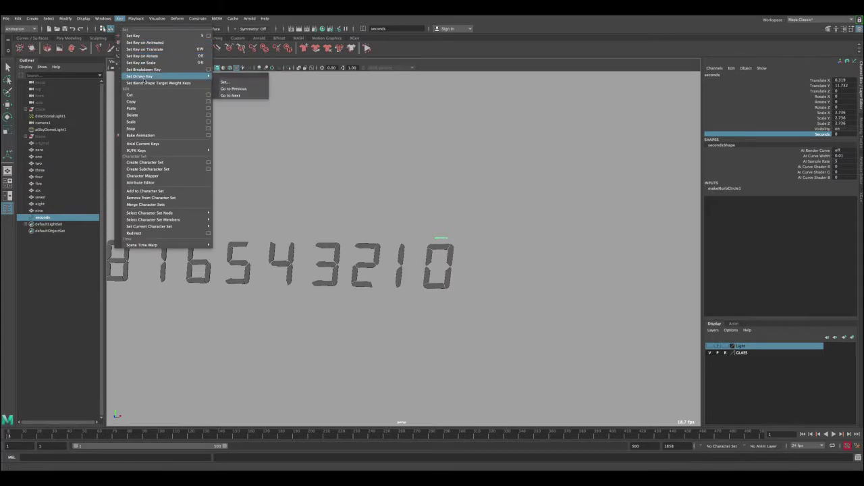
click(225, 82)
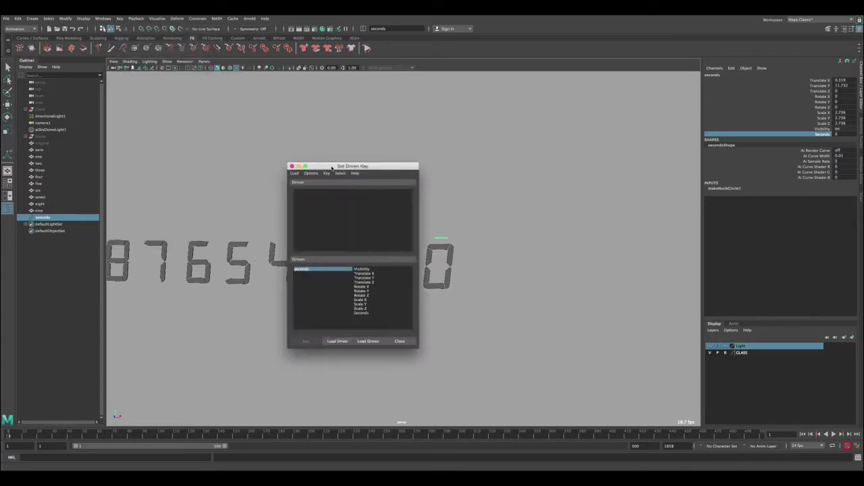
drag(339, 166, 214, 52)
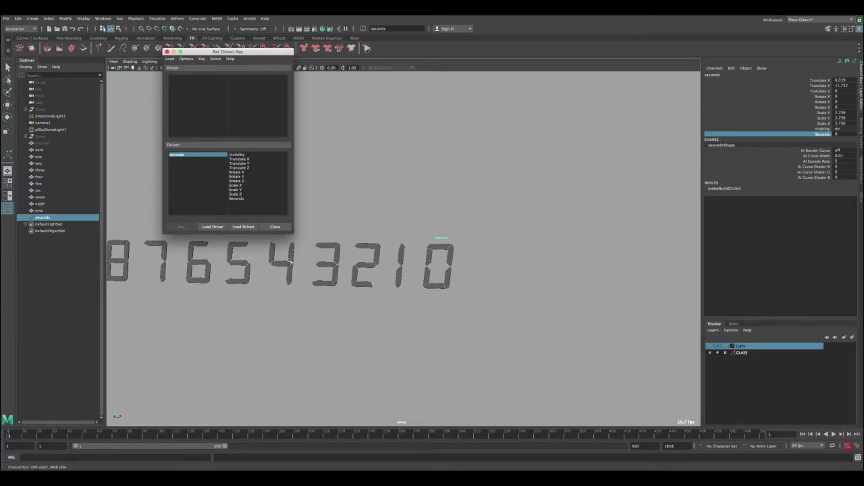
alt+right_drag(388, 242, 361, 233)
alt+middle_drag(362, 233, 383, 258)
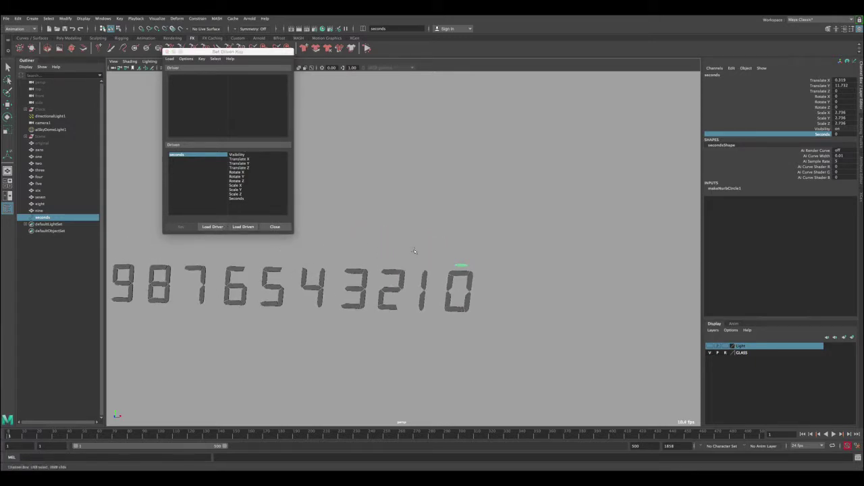
click(212, 226)
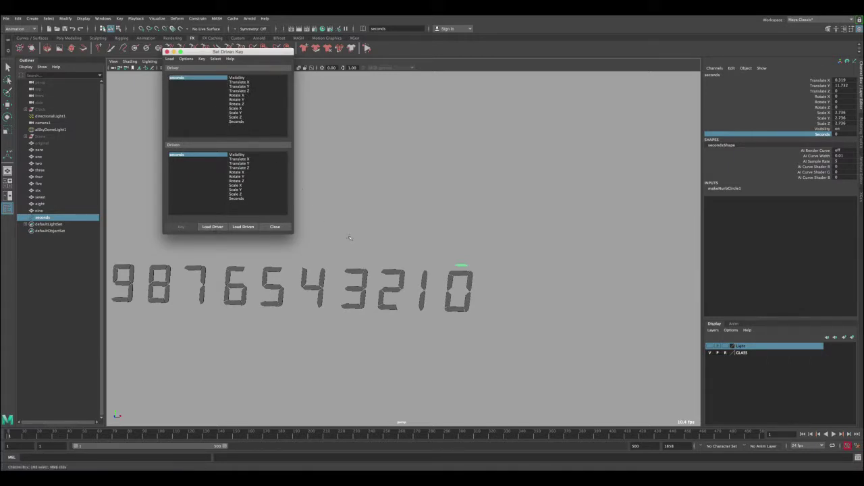
- Load all ten digit objects as the driven objects and select every one of them in Set Driven Key
alt+right_drag(408, 269, 348, 274)
drag(135, 316, 492, 289)
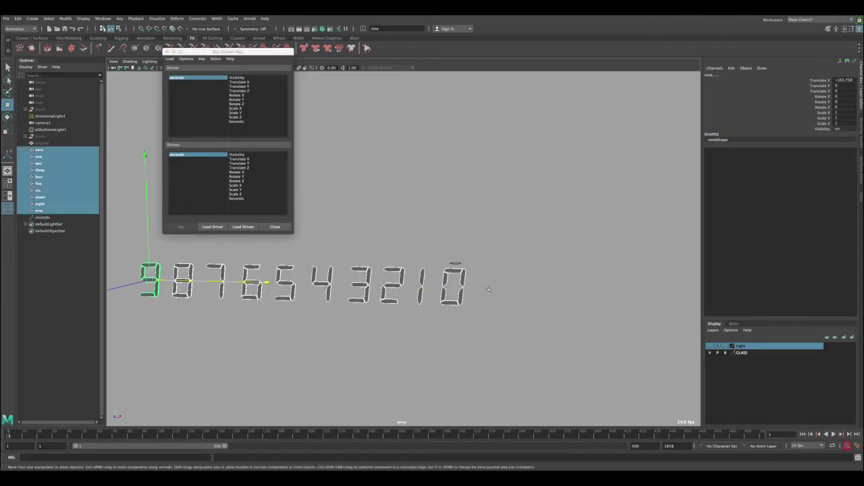
click(243, 226)
click(177, 155)
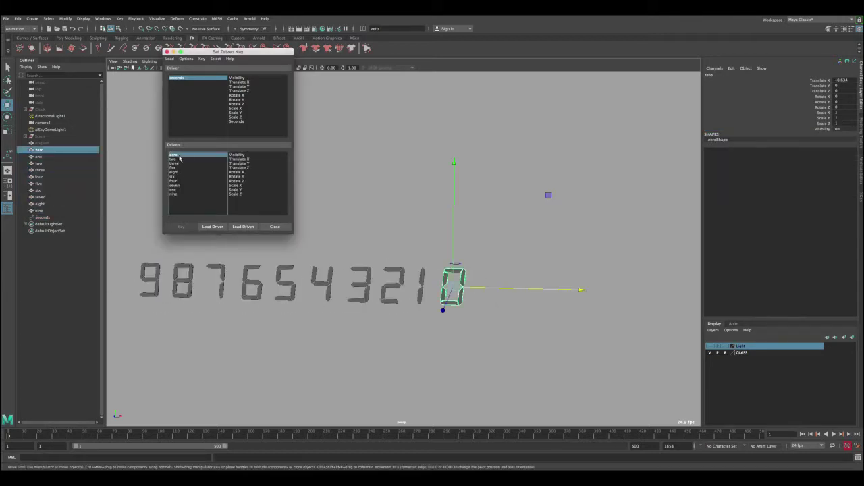
shift+click(177, 195)
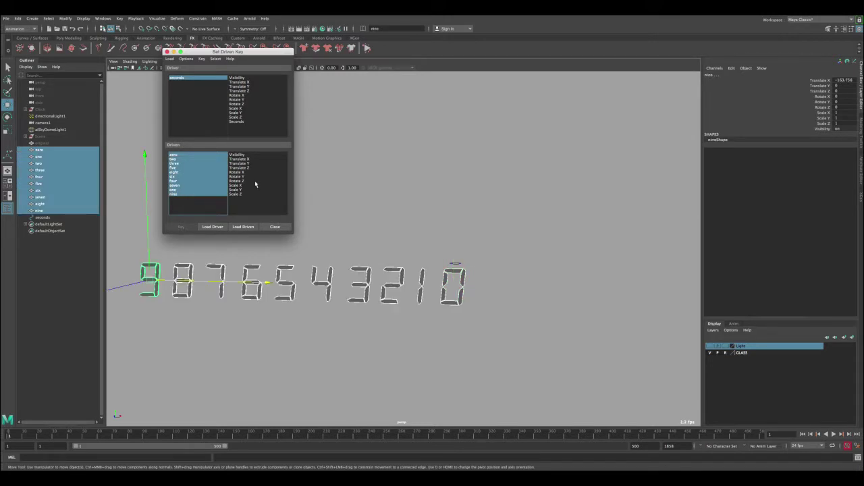
- Set a driven key on the Visibility of all ten digits, driven by the circle's Seconds attribute at 0
click(238, 154)
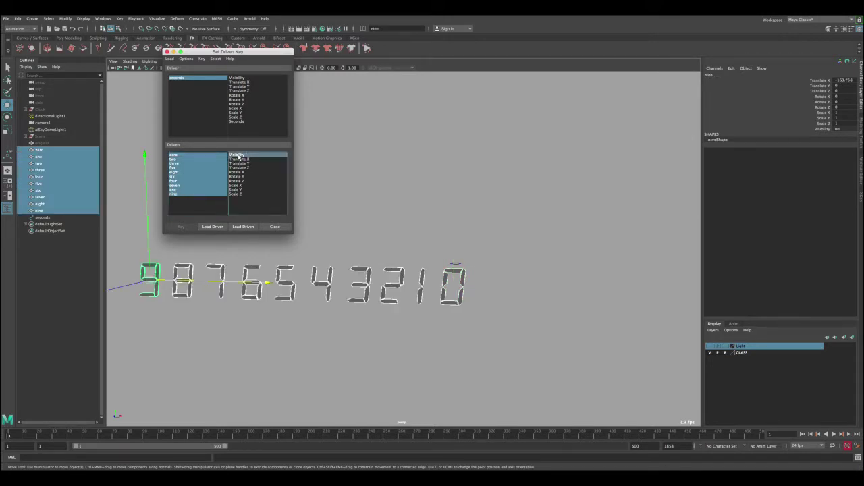
click(202, 78)
click(238, 121)
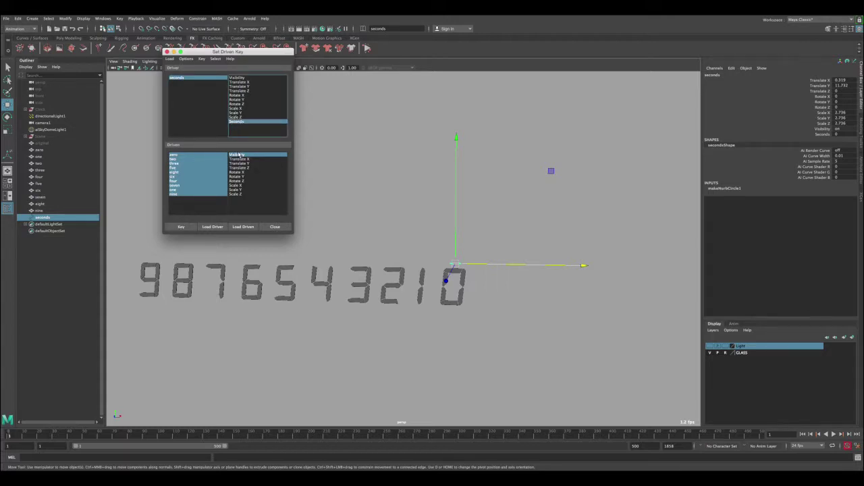
click(181, 226)
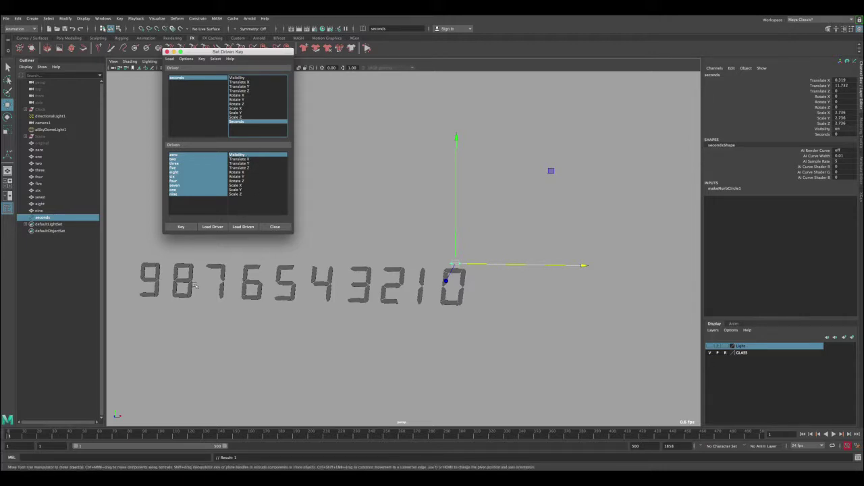
- Turn off Visibility for the digits one to nine and key that state against Seconds at 0
drag(141, 315, 426, 277)
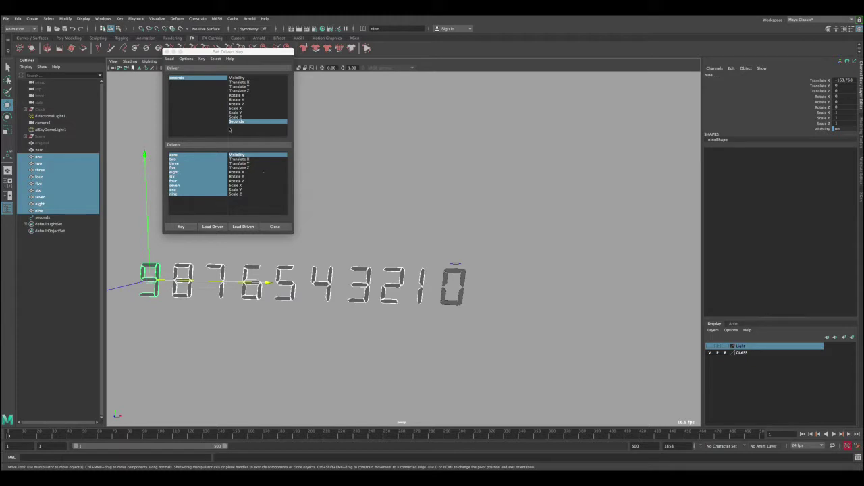
click(836, 128)
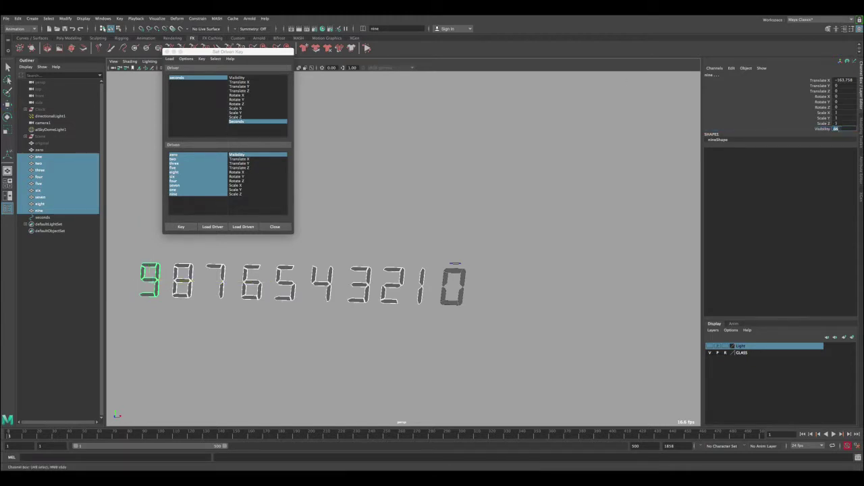
text(0)
key(Return)
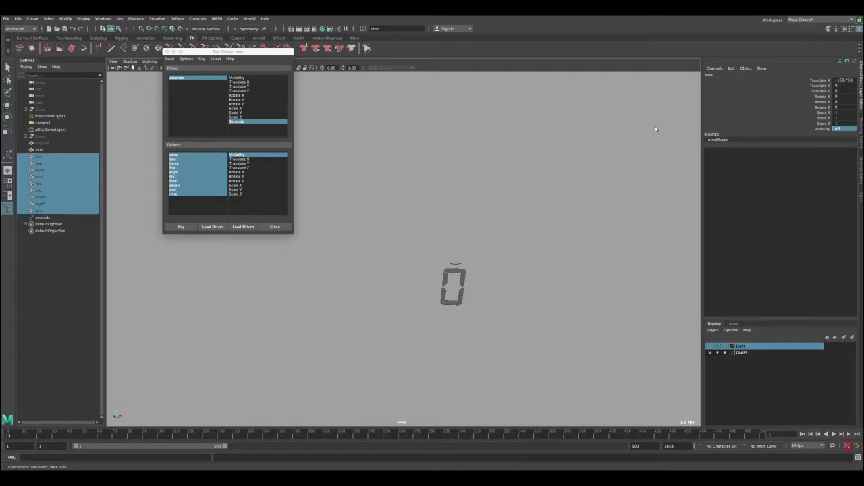
click(181, 226)
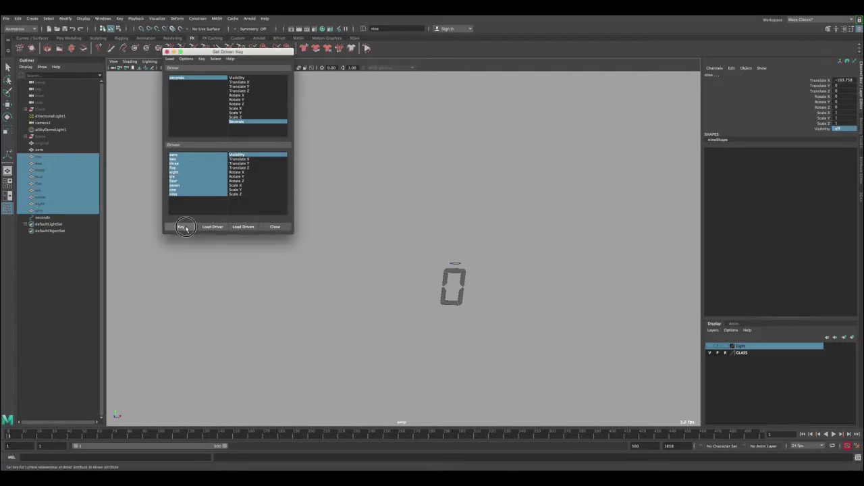
click(211, 76)
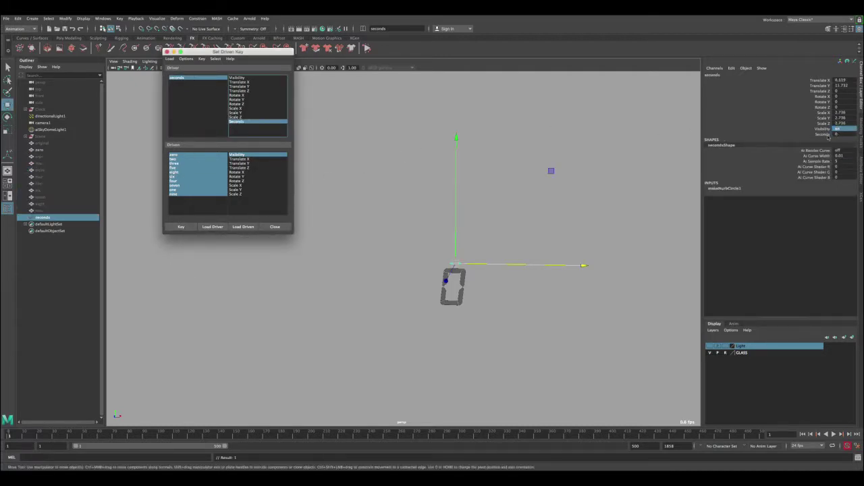
- Set the circle's Seconds to 1, turn off Visibility for the digit zero and set a driven key
click(823, 134)
middle_drag(529, 156, 401, 156)
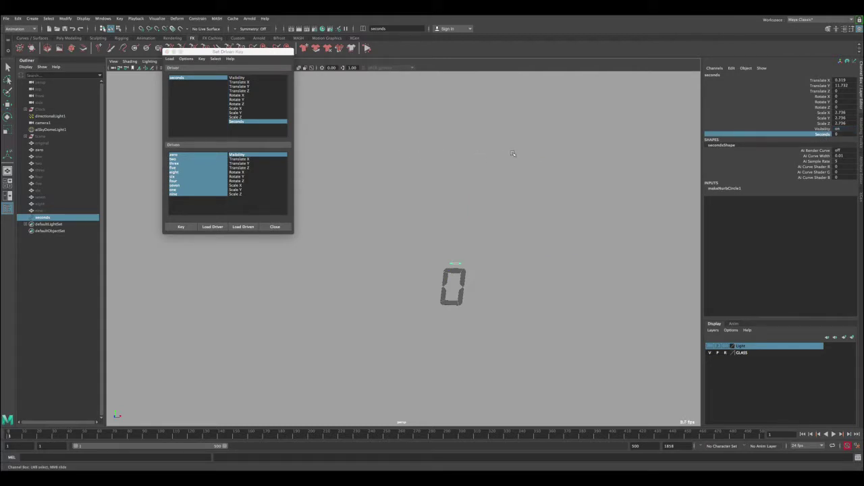
key(w)
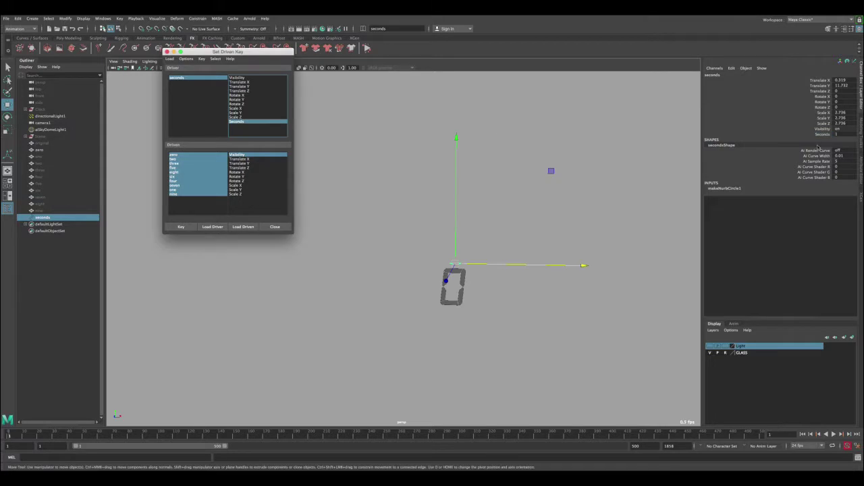
click(824, 134)
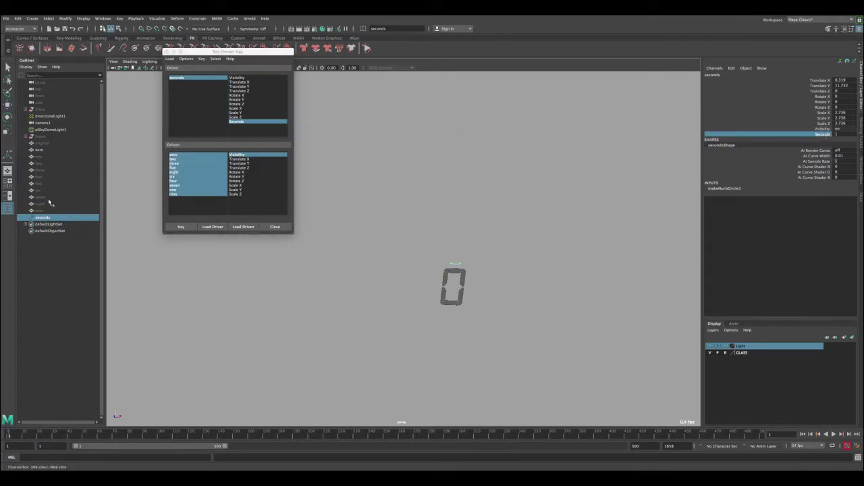
click(41, 150)
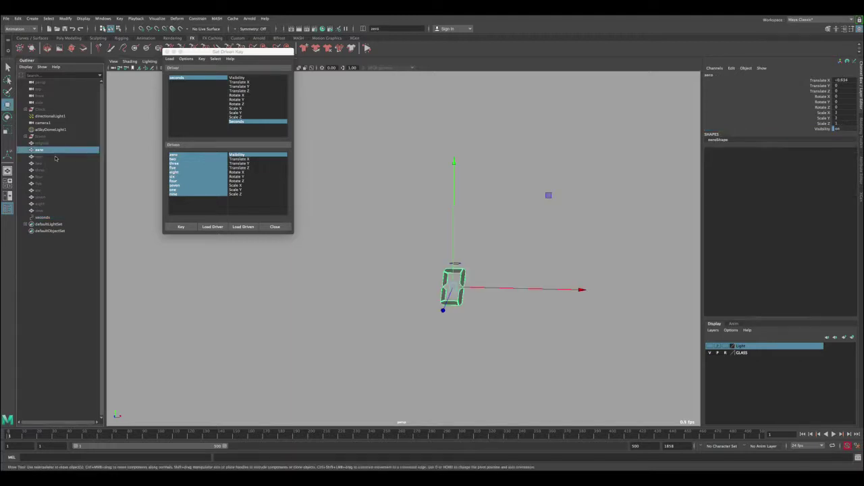
click(837, 129)
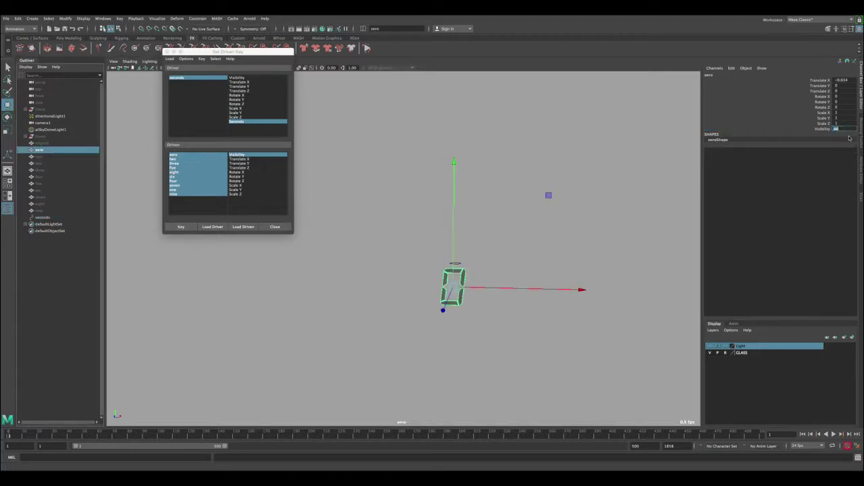
text(0)
key(Return)
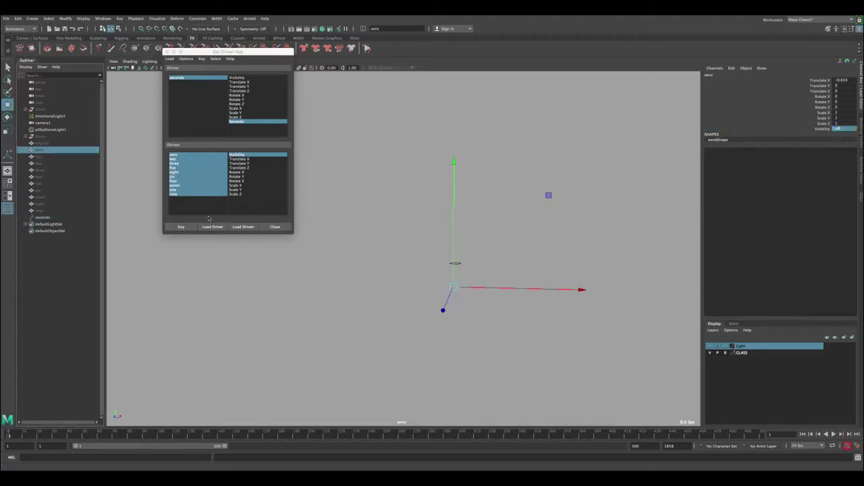
click(185, 227)
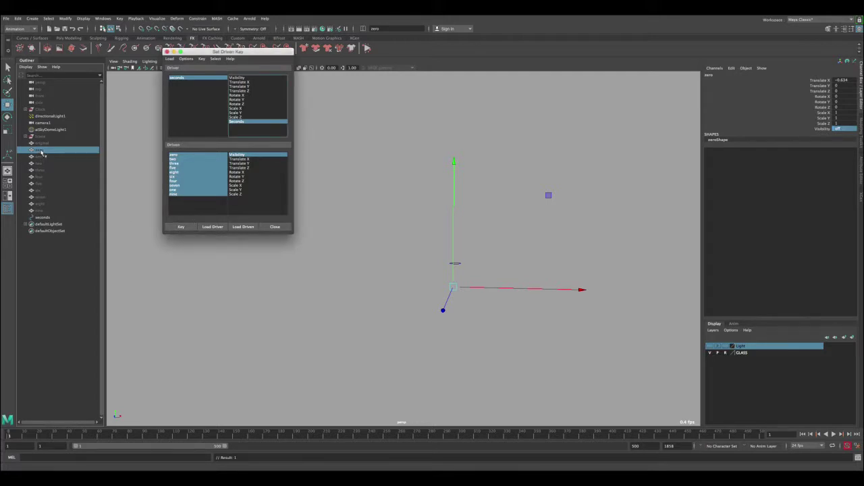
- Key all ten digits, turn on Visibility for the digit one and key that state against Seconds at 1
shift+click(50, 210)
click(181, 227)
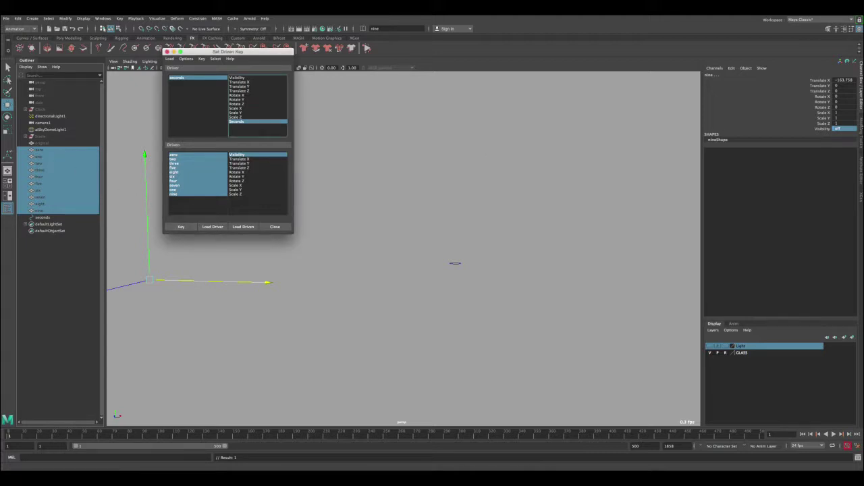
click(42, 158)
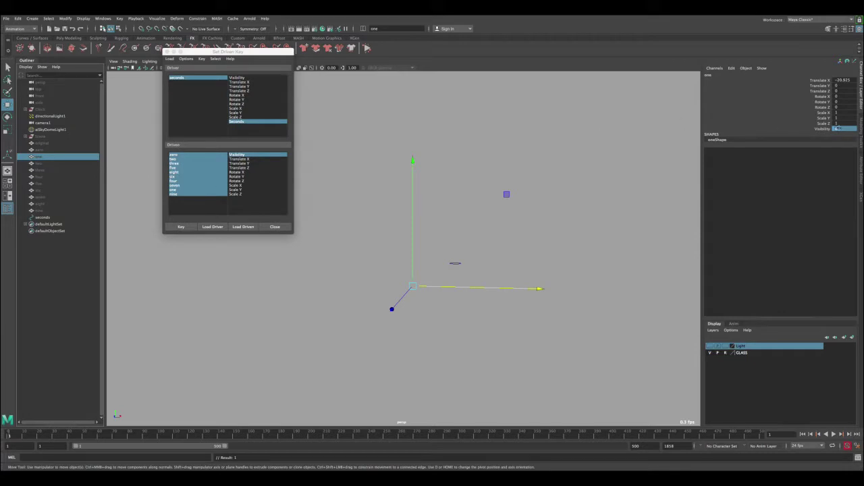
click(839, 128)
key(F1)
text(1)
key(Return)
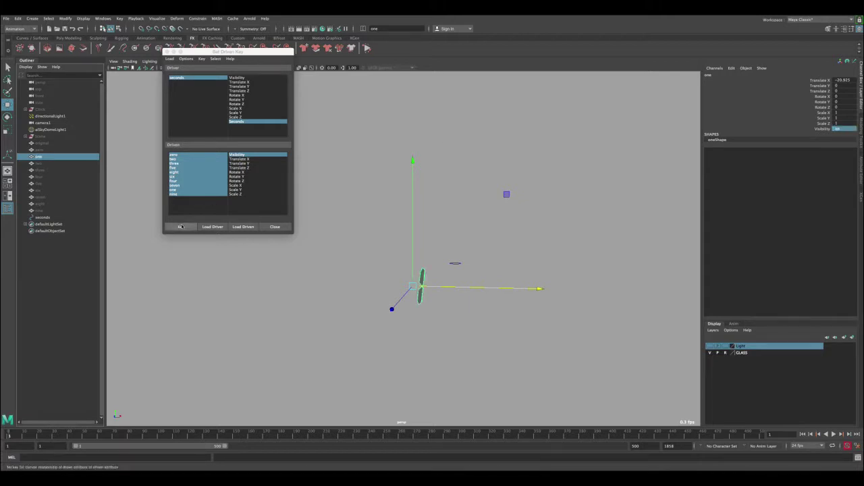
click(181, 226)
- Set the circle's Seconds to 2, set a driven key and turn off Visibility for the digit one
click(211, 79)
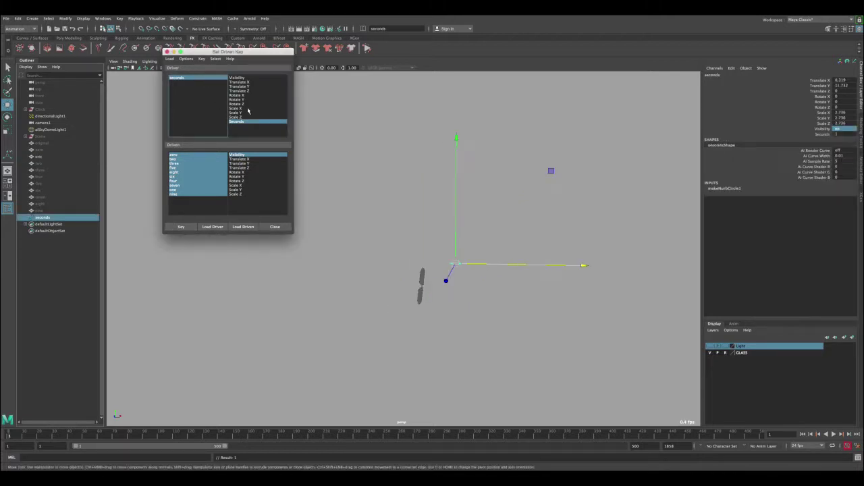
click(825, 133)
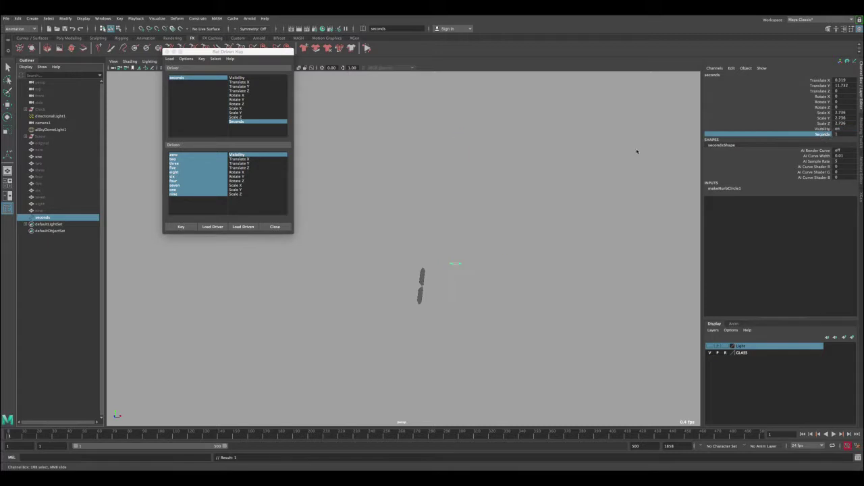
middle_drag(637, 149, 591, 146)
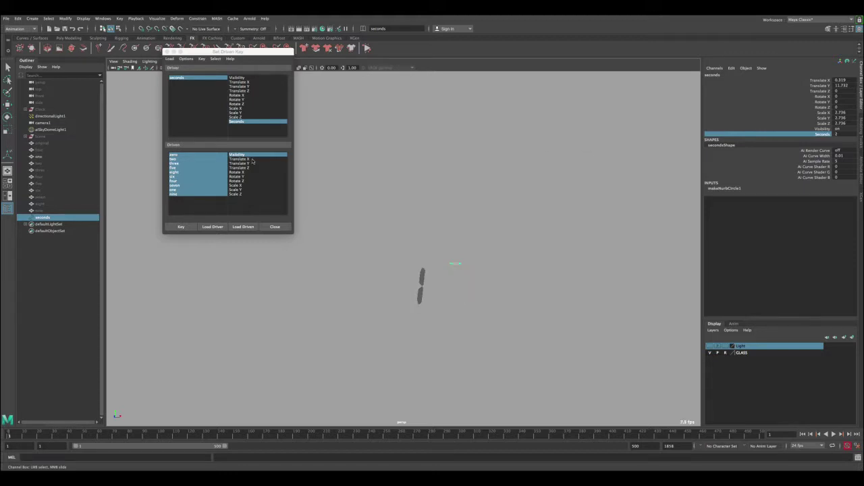
click(180, 226)
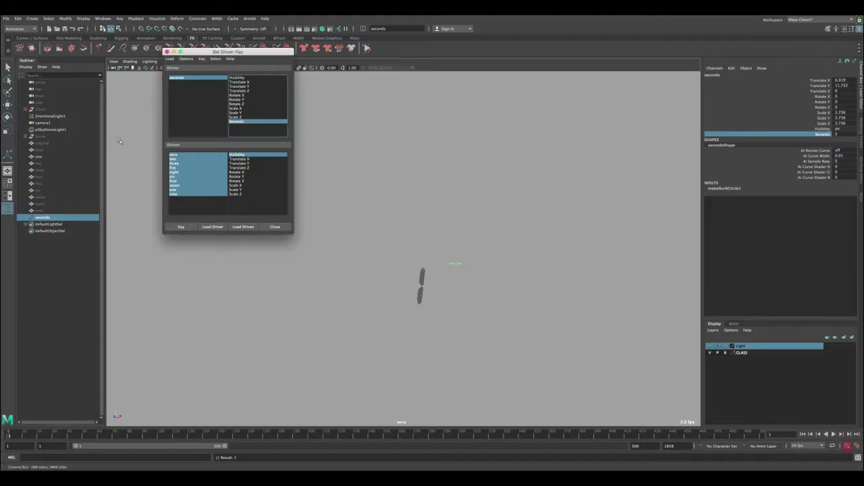
click(43, 158)
click(844, 129)
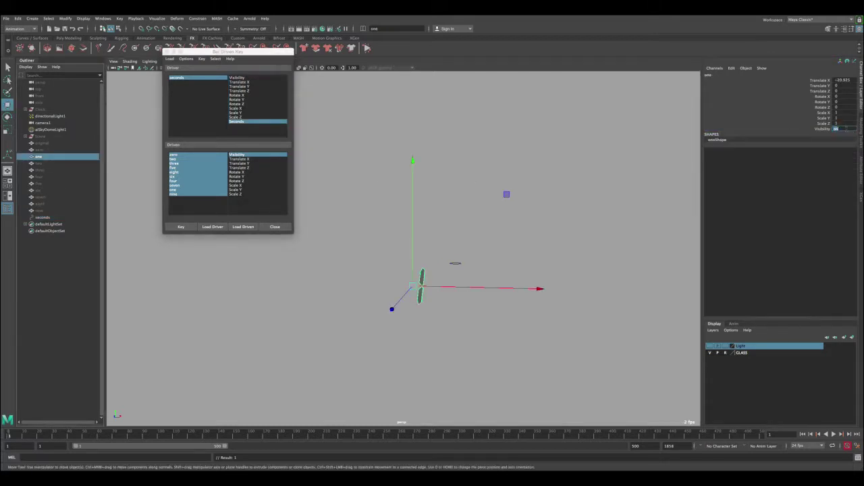
text(0)
key(Return)
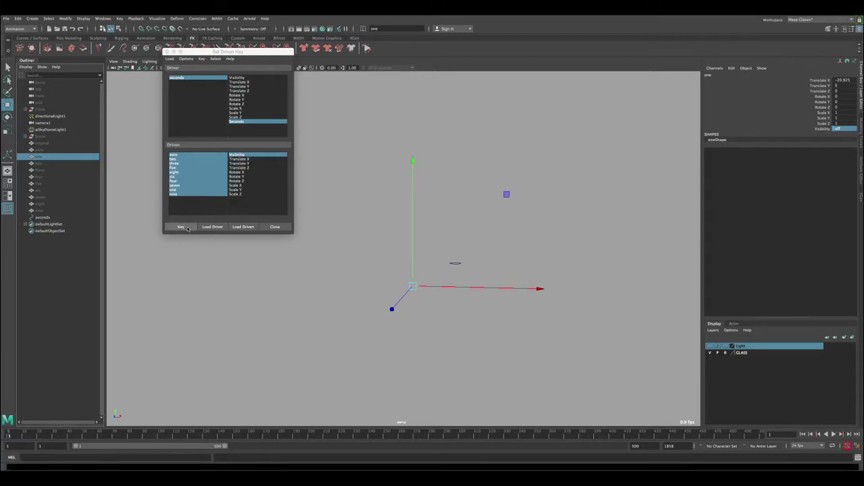
- Turn on Visibility for the digit two and key all ten digits against Seconds at 2
click(38, 164)
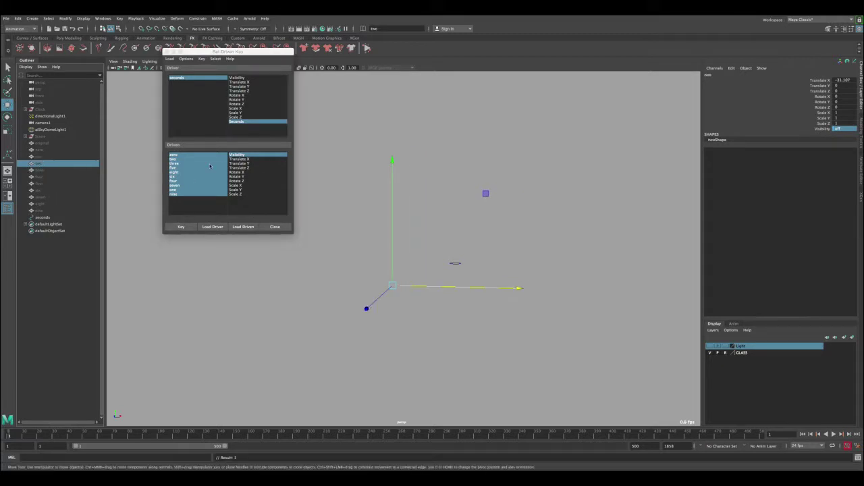
click(187, 229)
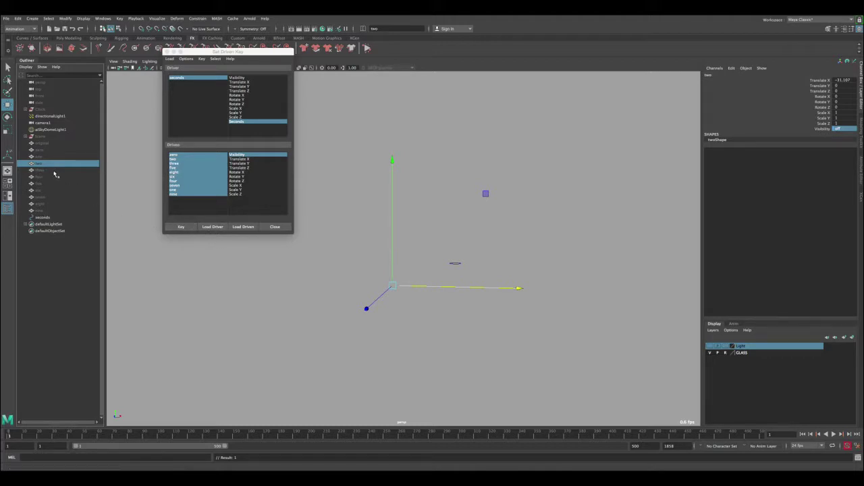
click(838, 129)
text(1)
key(Return)
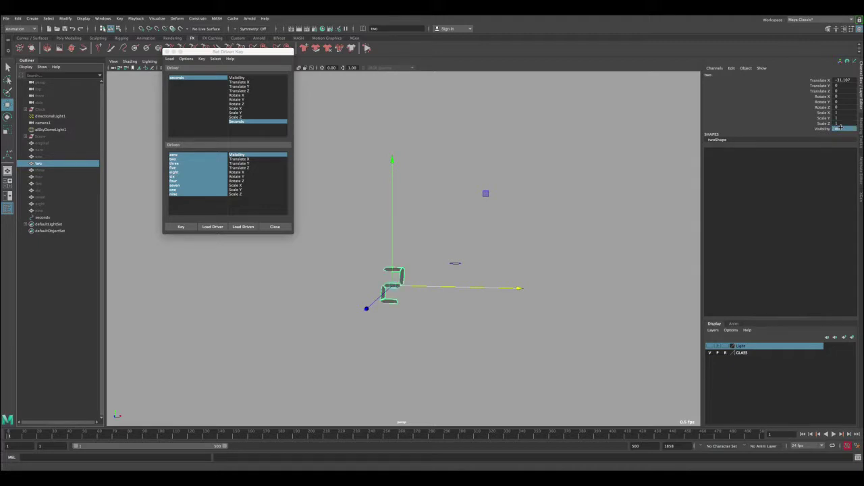
click(49, 150)
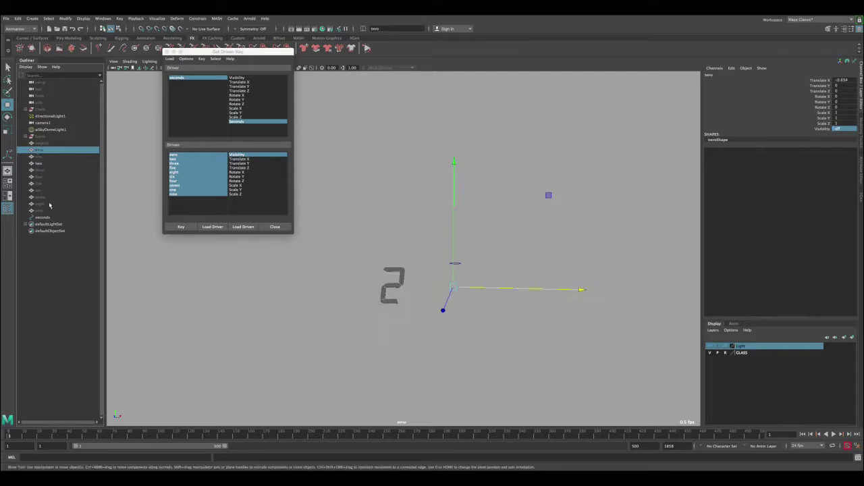
shift+click(50, 210)
click(178, 226)
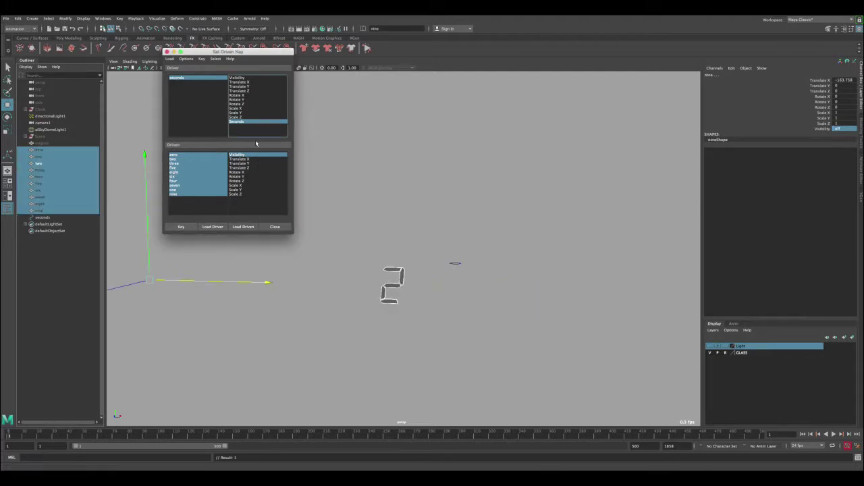
- Set the circle's Seconds to 3 and turn off Visibility for the digit two
click(191, 79)
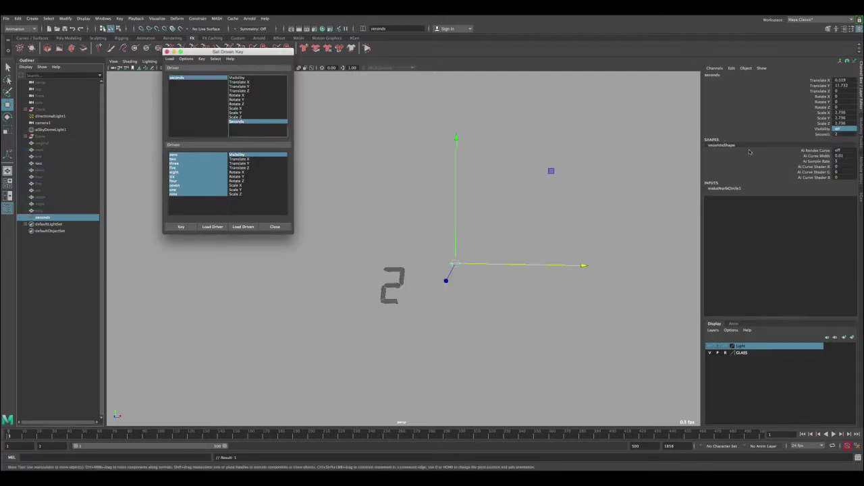
click(817, 134)
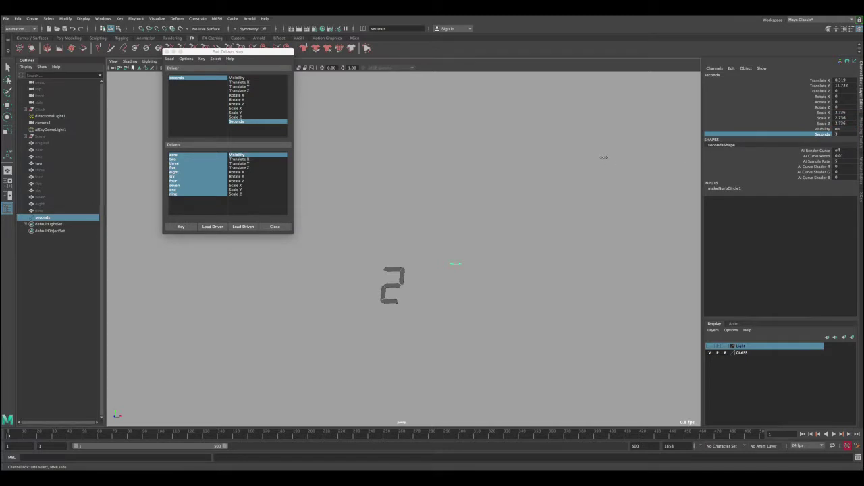
mouse_move(603, 156)
middle_down()
mouse_move(588, 156)
mouse_move(602, 156)
middle_up()
click(39, 163)
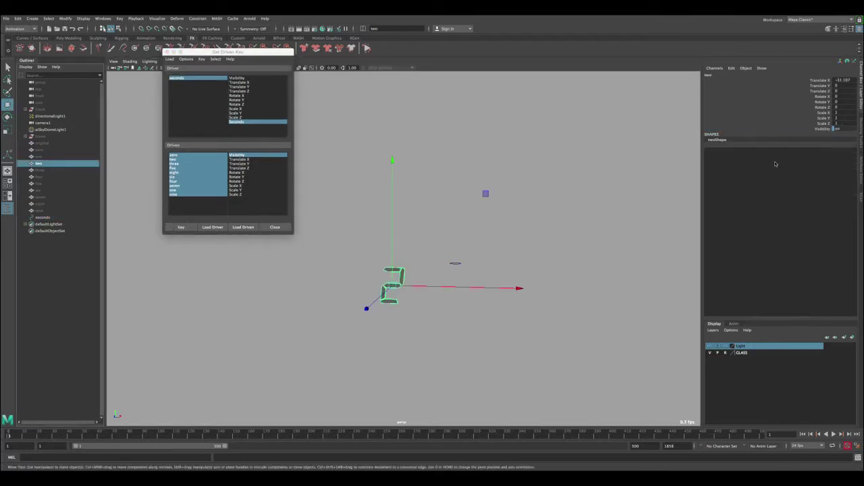
click(844, 128)
text(0)
key(Return)
- Turn on Visibility for the digit three and key all ten digits against Seconds at 3
click(40, 170)
text(1)
key(Return)
drag(42, 150, 42, 211)
- Set the circle's Seconds to 4 and turn off Visibility for the digit three
click(198, 77)
click(844, 135)
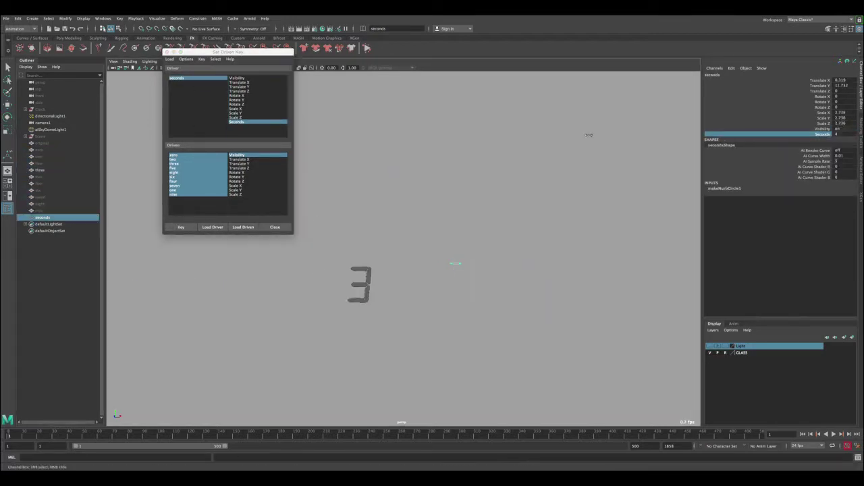
click(40, 170)
click(844, 128)
text(0)
- Turn on Visibility for the digit four and key all ten digits against Seconds at 4
click(67, 177)
text(1)
click(53, 210)
shift+click(52, 149)
click(181, 227)
- With Seconds set to 5, switch Visibility from the digit four to the digit five and key all ten digits
click(42, 218)
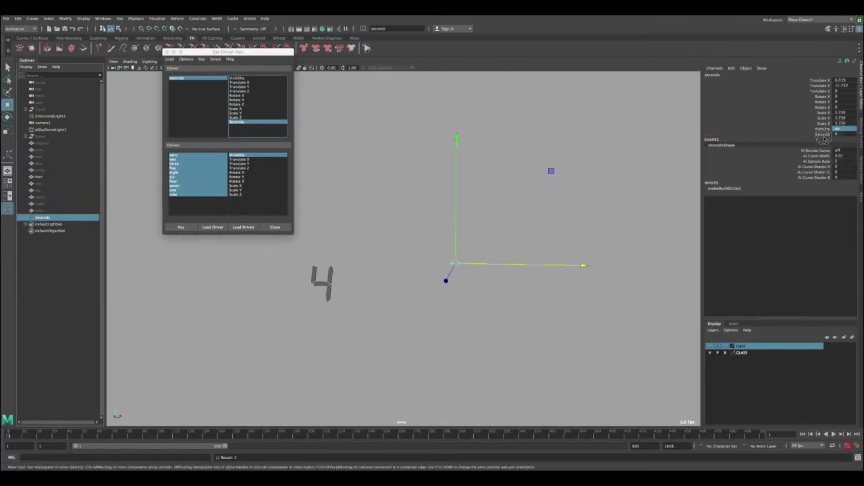
click(844, 134)
text(5)
click(63, 177)
click(844, 128)
text(0)
drag(42, 150, 43, 211)
click(181, 227)
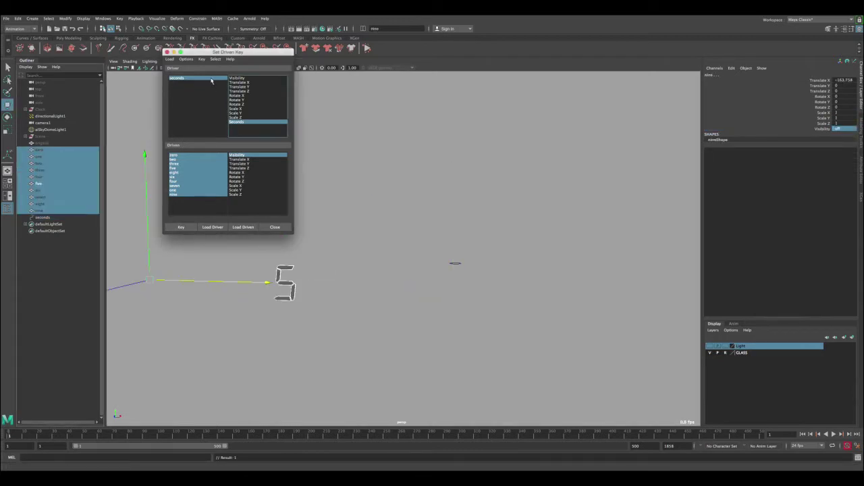
- Set the circle's Seconds to 6 and turn off Visibility for the digit five
click(208, 78)
click(844, 134)
text(6)
click(62, 184)
click(844, 128)
text(0)
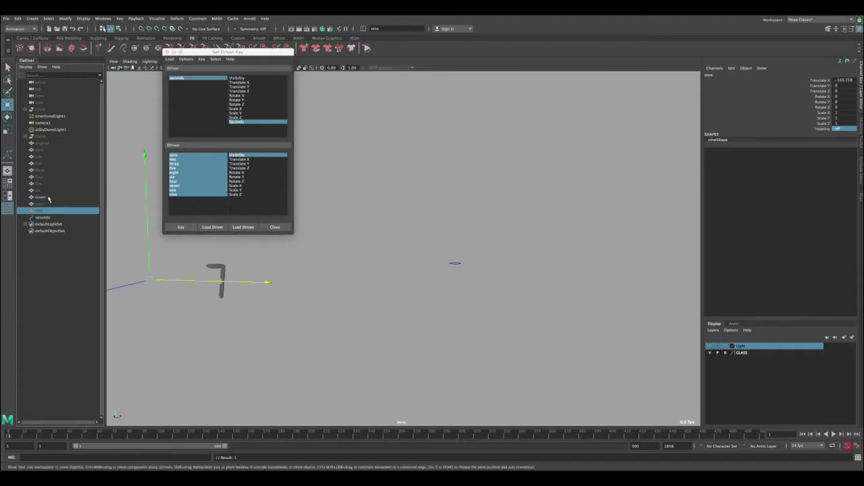
- Turn on Visibility for the digit eight and key all ten digits in that state
text(1)
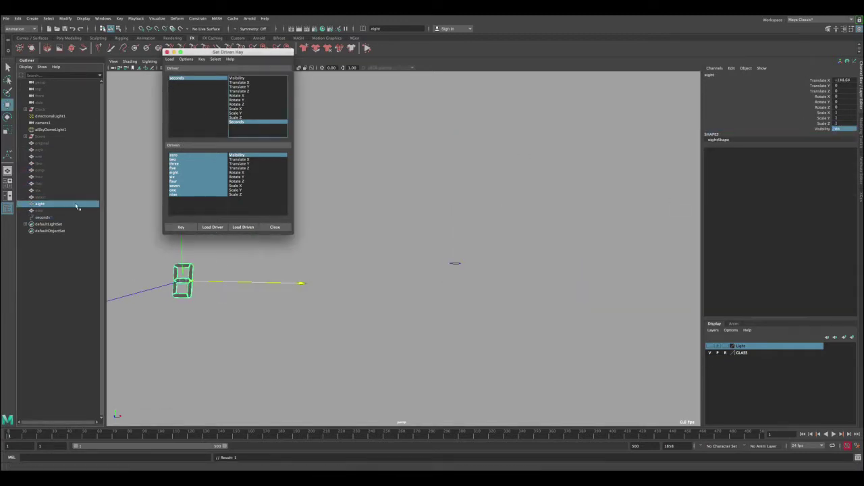
drag(76, 206, 42, 150)
- Set the circle's Seconds to 9 and turn off Visibility for the digit eight
click(208, 78)
click(844, 134)
text(9)
click(43, 204)
click(844, 128)
text(0)
- Turn on Visibility for the digit nine and key that state against Seconds at 9
click(39, 210)
click(844, 129)
text(1)
key(Return)
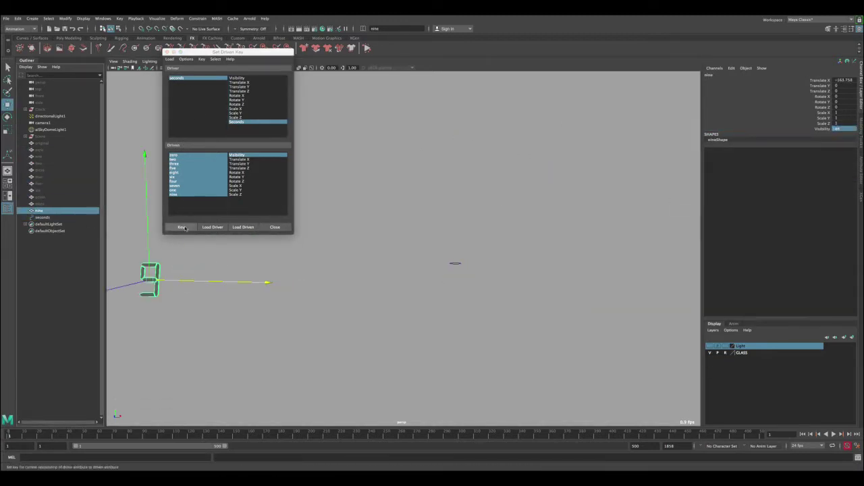
click(187, 227)
- Test the digit switching by scrubbing the circle's Seconds attribute and return it to 0
click(196, 78)
click(823, 135)
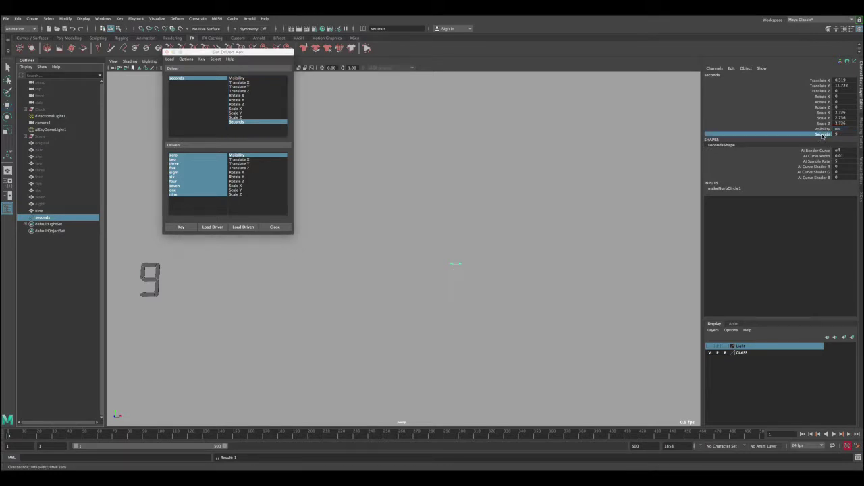
mouse_move(480, 208)
middle_down()
mouse_move(438, 205)
mouse_move(483, 202)
middle_up()
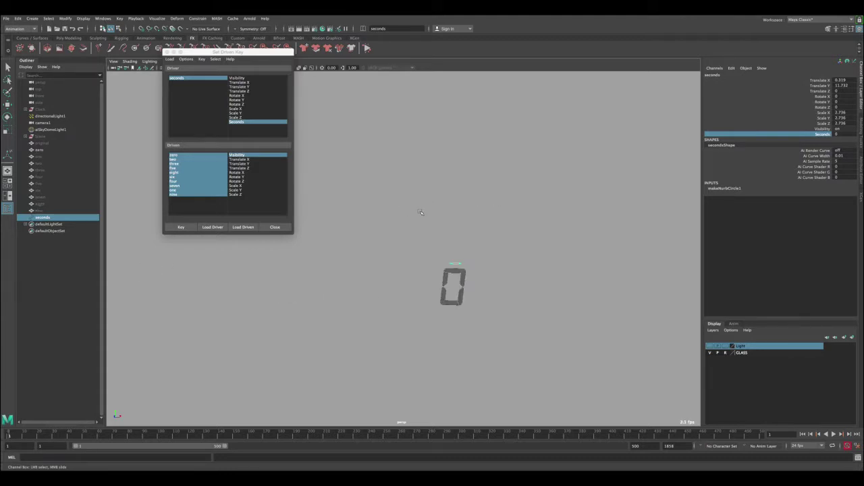
- Set Translate X of the digit zero to 0 and close Set Driven Key
click(459, 272)
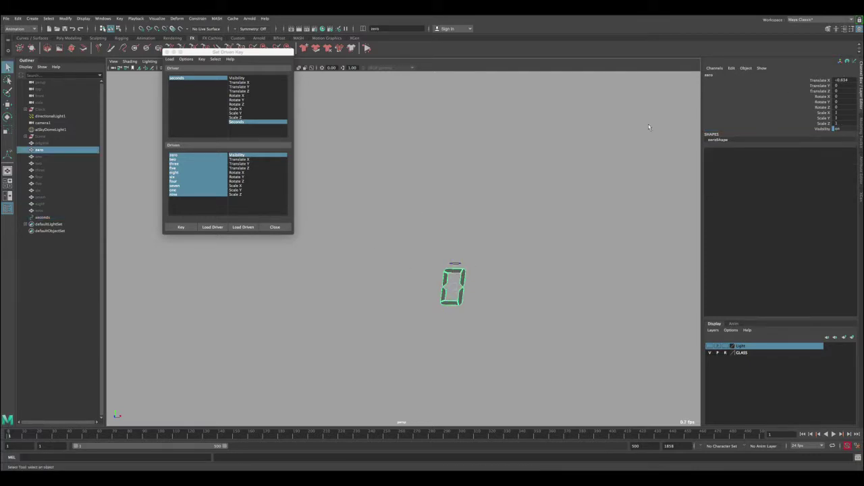
click(844, 80)
text(0)
key(Return)
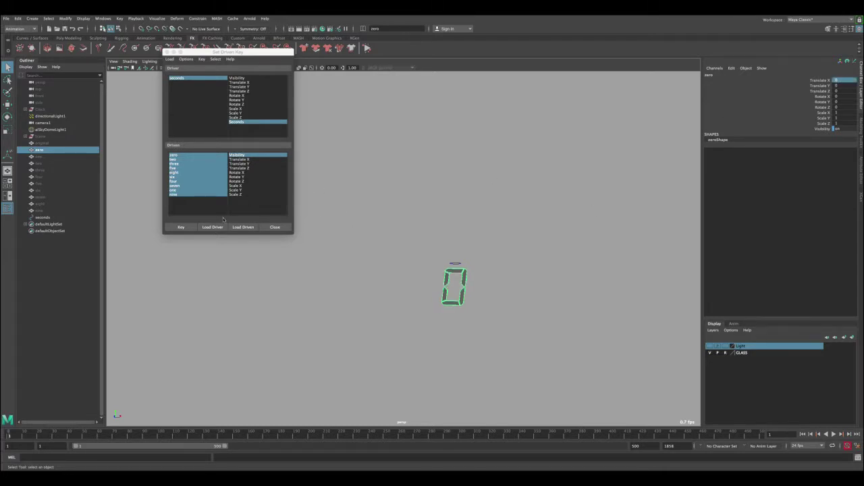
click(274, 227)
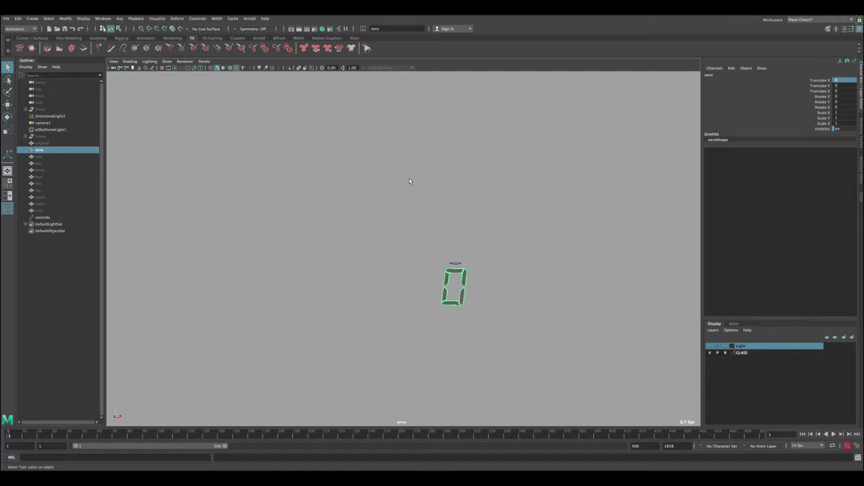
- Set Translate X of the digits one through nine to 0 so they share the zero's position
click(55, 158)
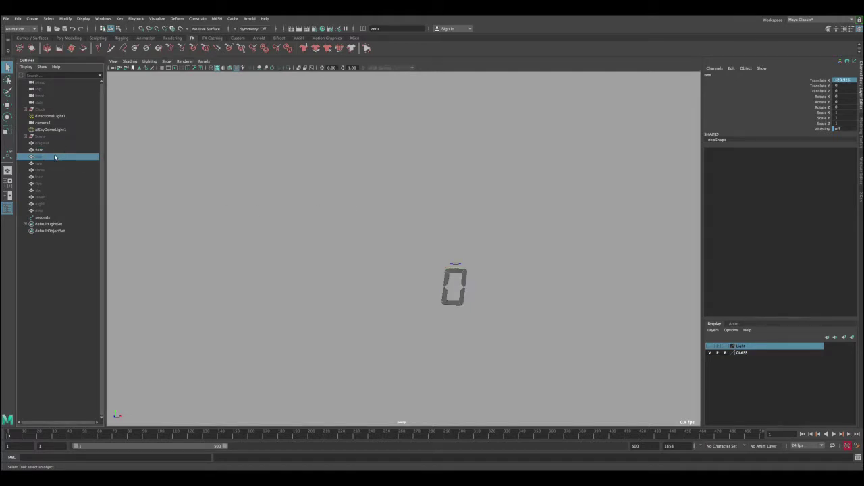
shift+click(50, 211)
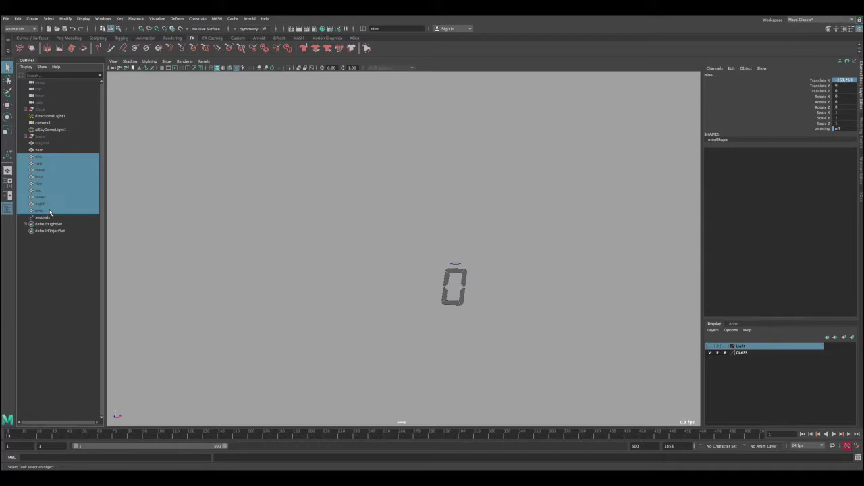
double_click(844, 80)
text(0)
click(610, 166)
- Test the overlapping digits by scrubbing the seconds circle's Seconds attribute and return it to 0
click(462, 264)
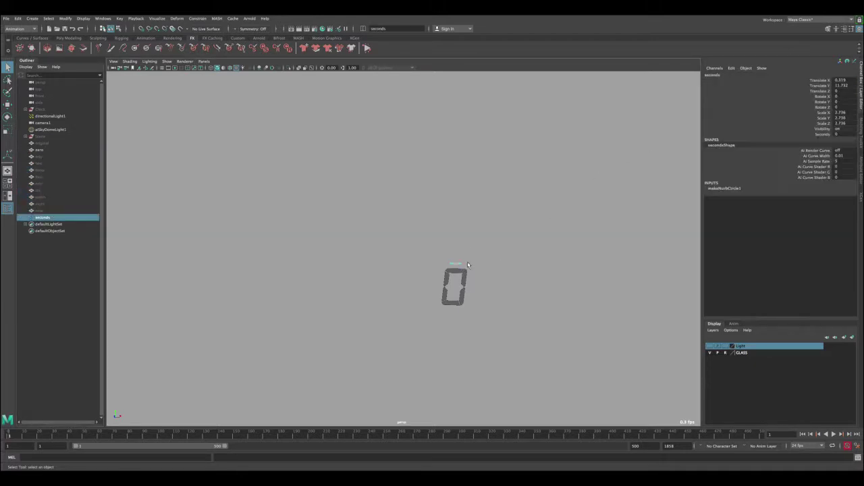
click(819, 134)
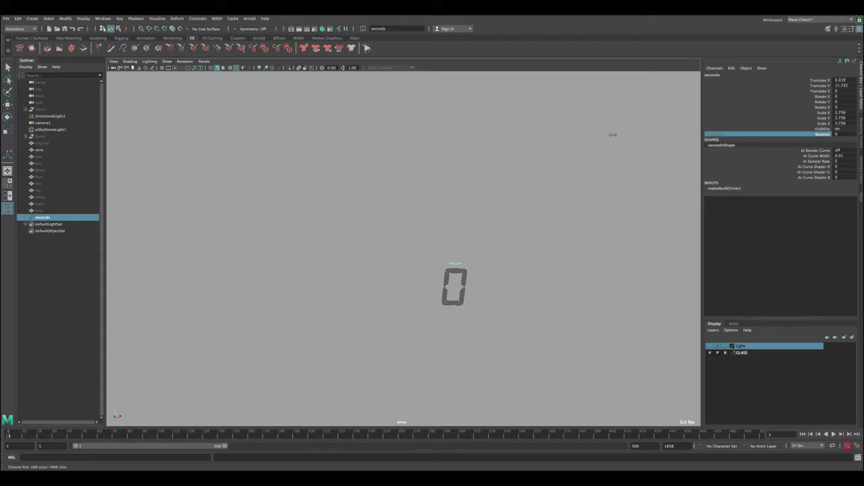
middle_drag(611, 134, 660, 131)
alt+right_drag(498, 166, 533, 241)
alt+middle_drag(536, 232, 429, 166)
alt+right_drag(417, 135, 491, 207)
mouse_move(438, 183)
middle_down()
mouse_move(488, 187)
mouse_move(465, 169)
mouse_move(440, 169)
mouse_move(492, 172)
mouse_move(438, 178)
middle_up()
mouse_move(439, 178)
alt+right_down()
mouse_move(426, 174)
mouse_move(429, 183)
alt+right_up()
alt+drag(429, 184, 421, 215)
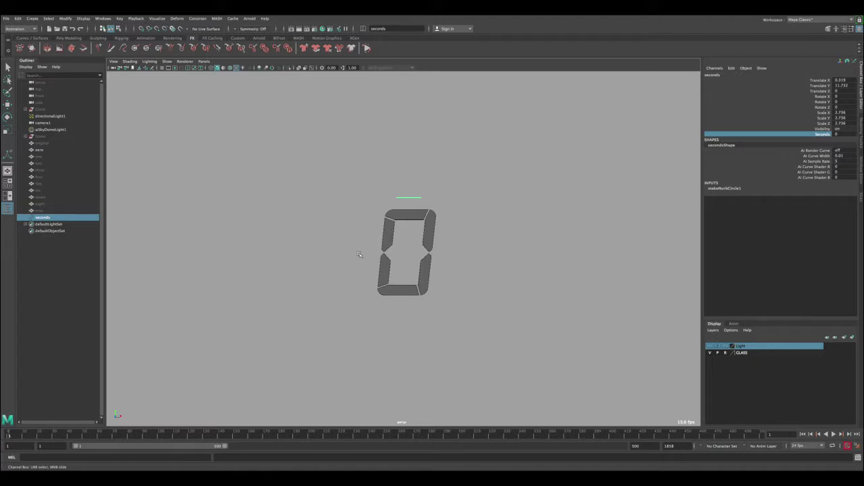
- Group the digits zero through nine with the seconds circle and name the group seconds_part1
click(41, 150)
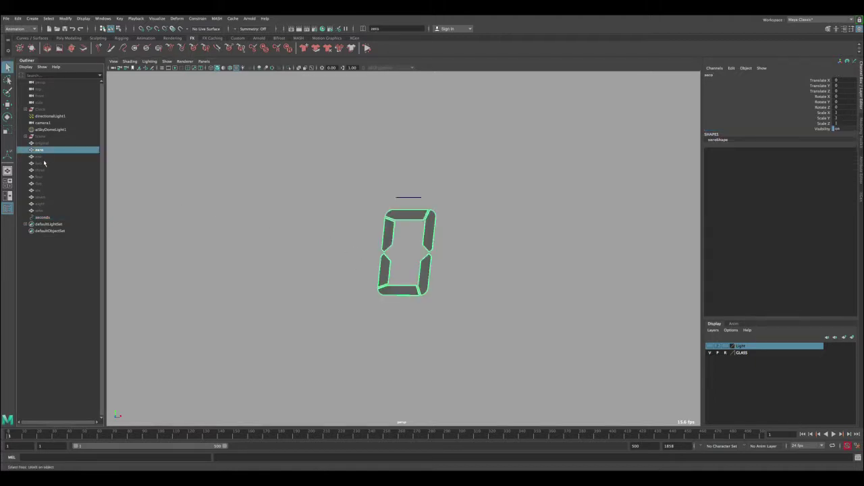
shift+click(42, 216)
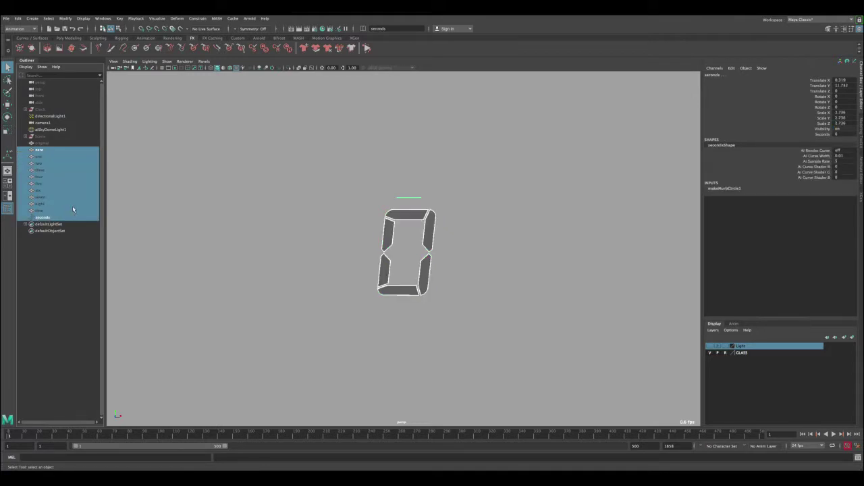
key(ctrl+g)
double_click(43, 149)
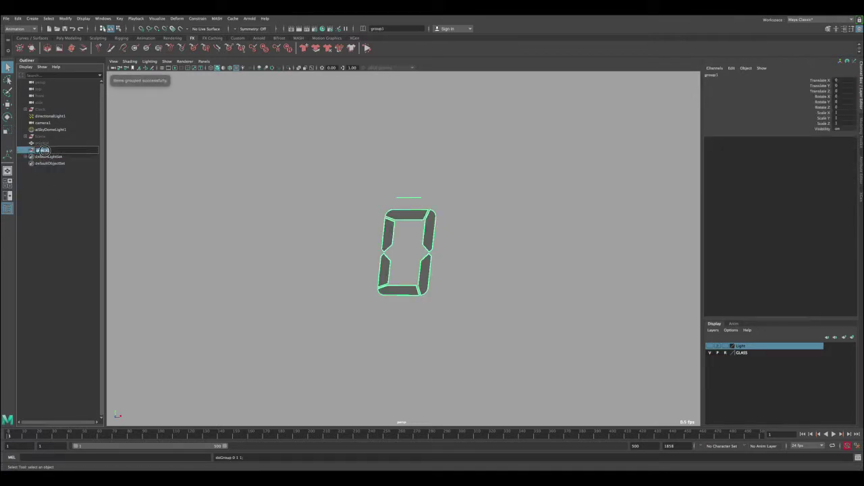
text(seconds_par)
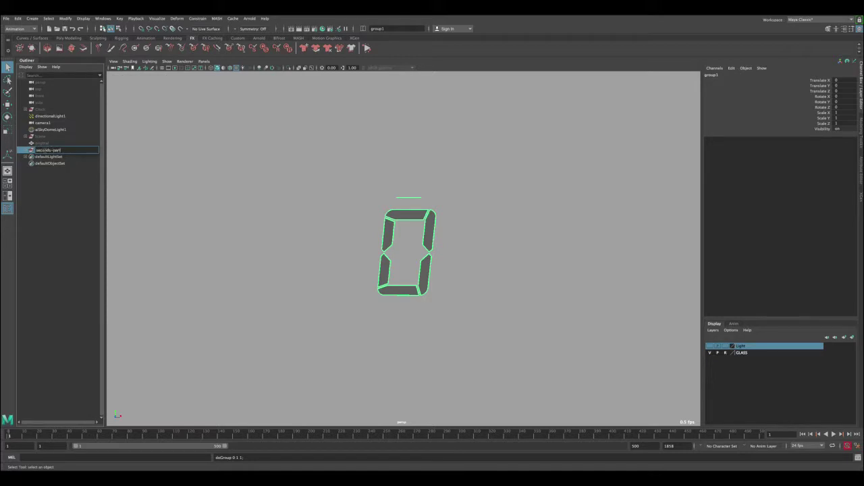
text(t1)
key(Return)
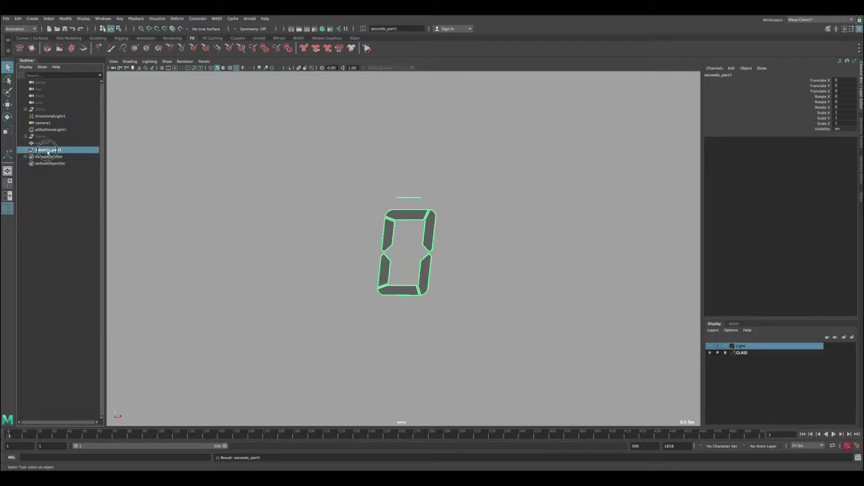
- Duplicate seconds_part1 using Duplicate Special with reset settings plus Duplicate input graph, and move the copy to about -13.4 in X
key(w)
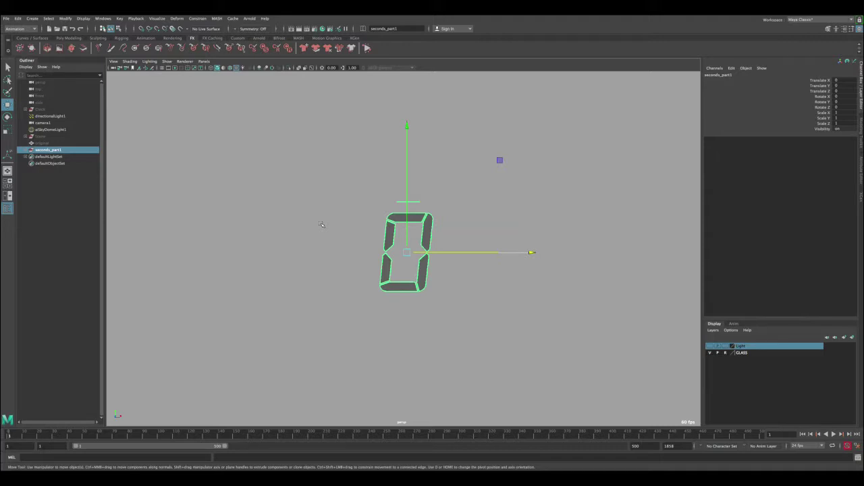
click(18, 18)
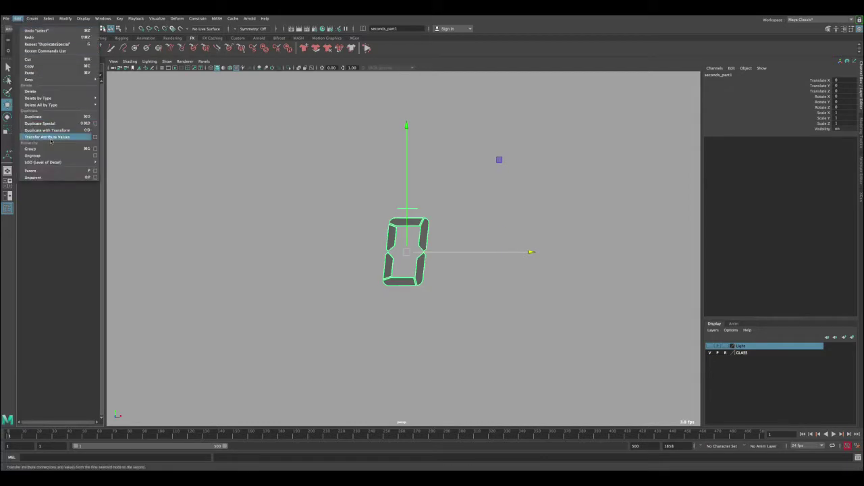
click(95, 123)
click(293, 173)
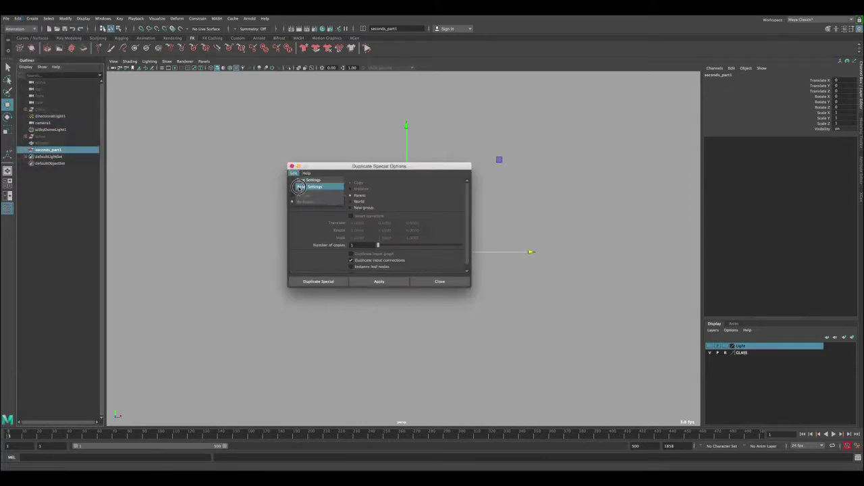
click(300, 188)
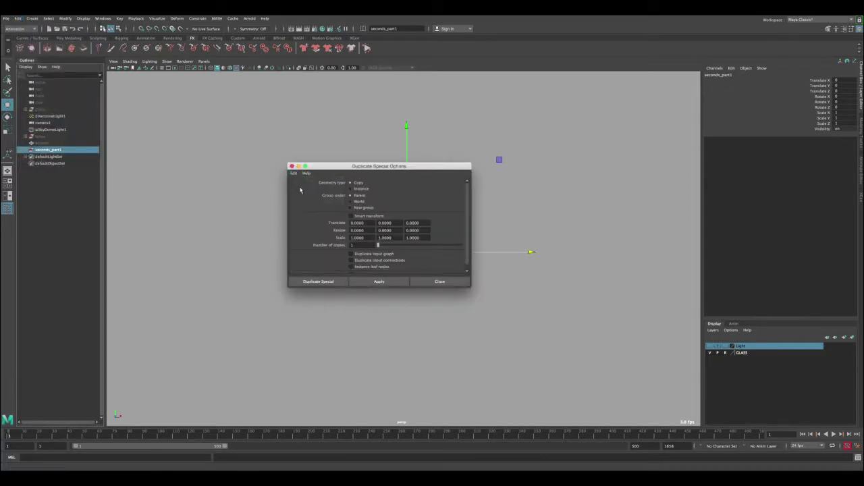
click(351, 254)
click(343, 281)
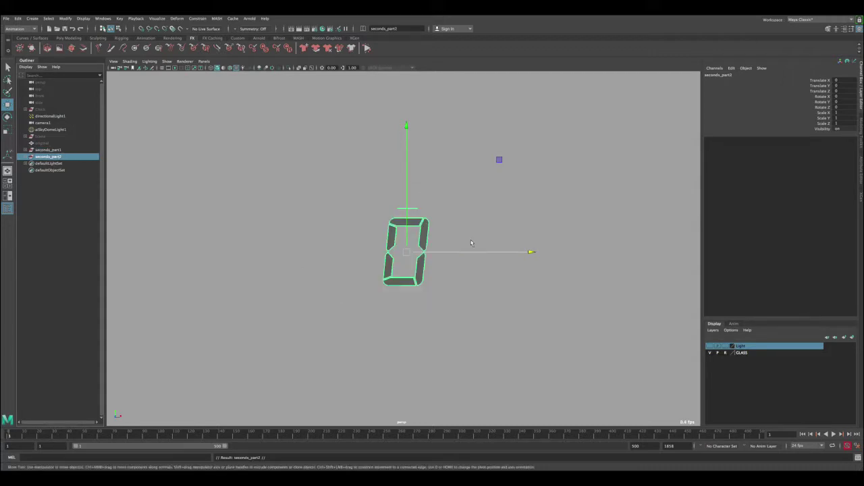
drag(464, 253, 415, 252)
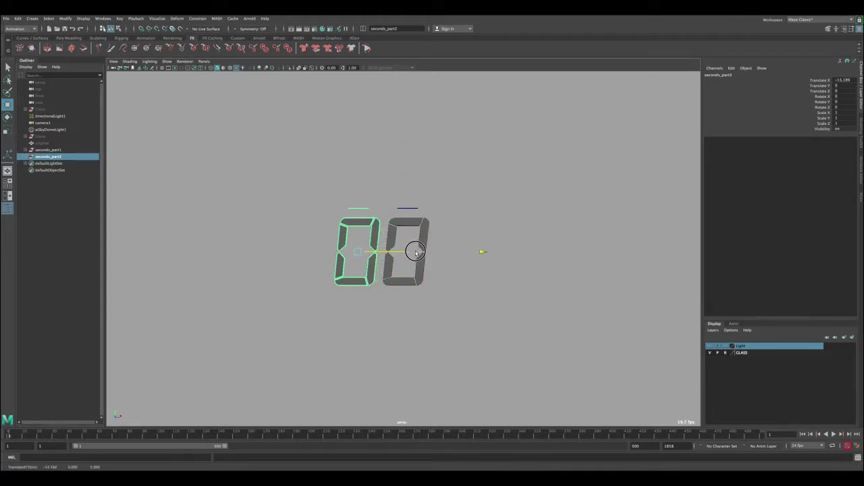
- Test Seconds on the copied circle alone and on both circles together, returning the values to 0
click(371, 208)
click(824, 135)
mouse_move(579, 162)
middle_down()
mouse_move(620, 166)
mouse_move(563, 164)
middle_up()
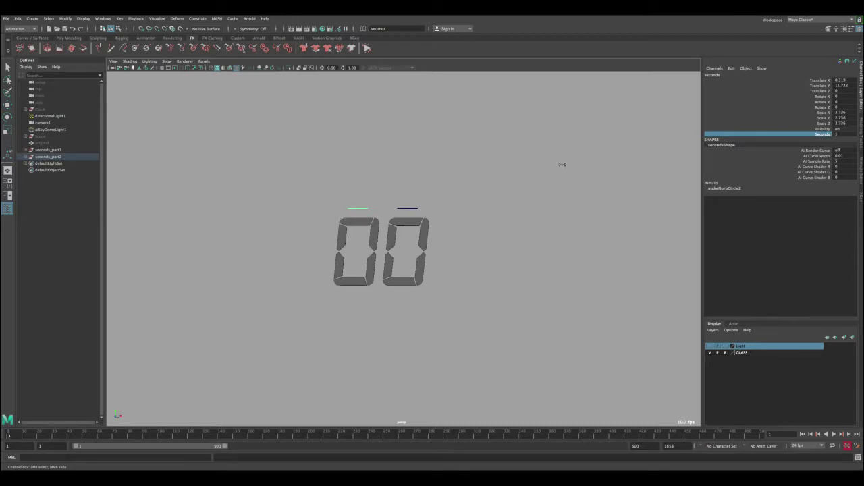
shift+click(415, 208)
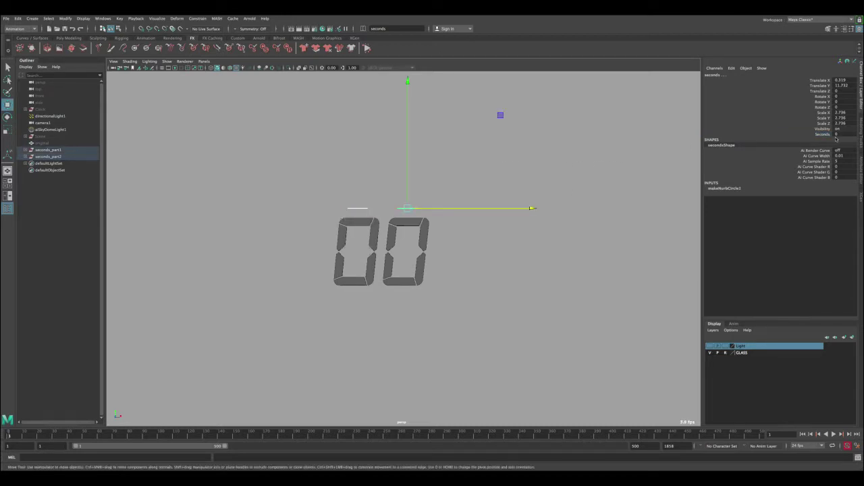
click(823, 134)
middle_drag(555, 145, 477, 143)
key(q)
click(472, 168)
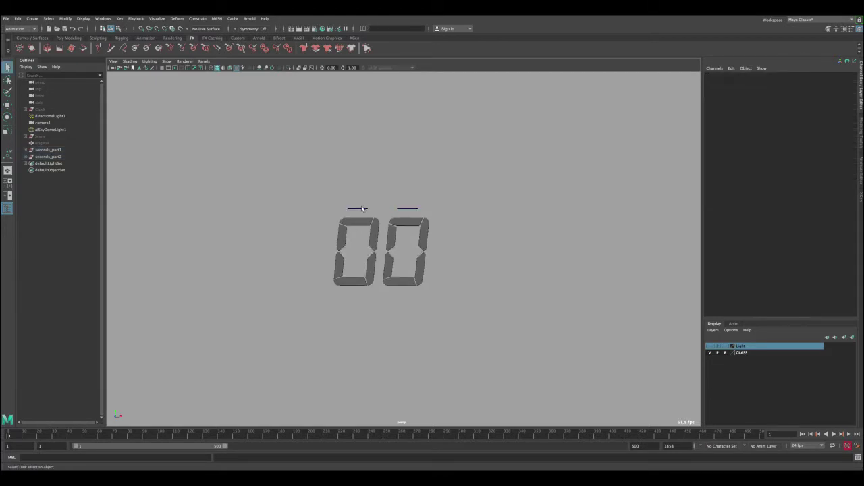
- Duplicate seconds_part2 with its input graph and move the copy to about -36 in X, leaving a gap beside the seconds digits
click(364, 208)
alt+drag(373, 209, 368, 206)
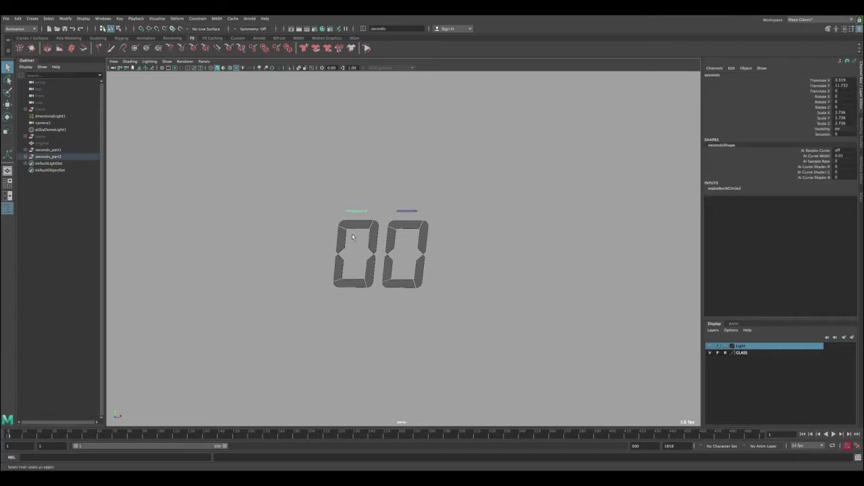
alt+right_drag(383, 244, 335, 200)
alt+middle_drag(335, 200, 390, 191)
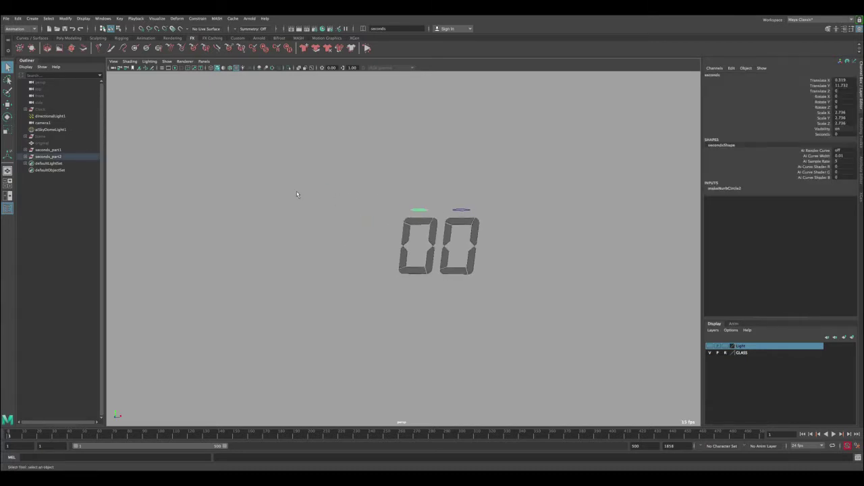
mouse_move(345, 216)
alt+mouse_down()
mouse_move(354, 211)
mouse_move(345, 212)
alt+mouse_up()
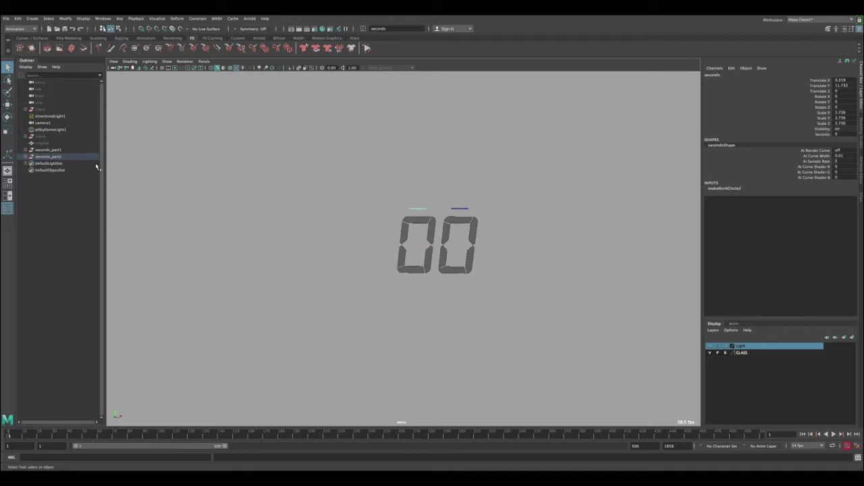
click(58, 151)
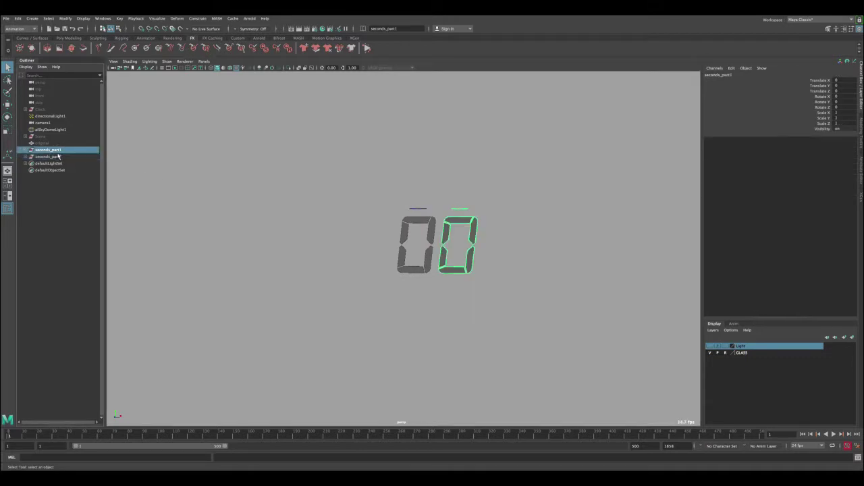
click(53, 157)
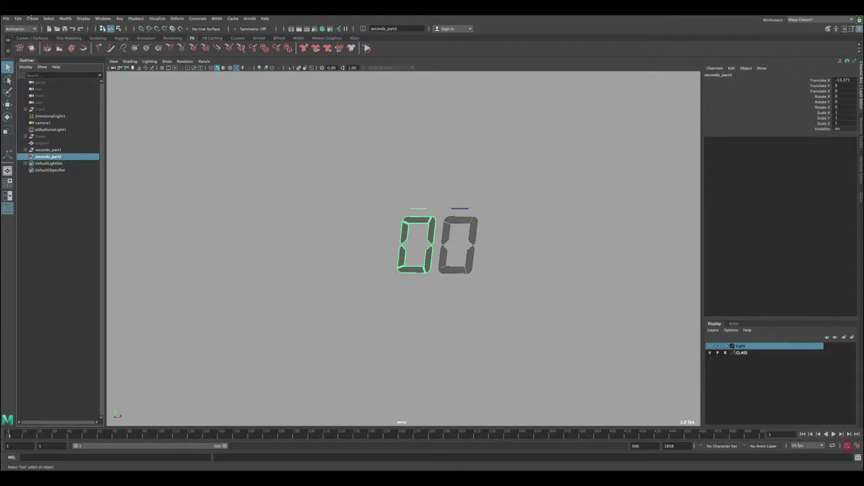
click(18, 18)
click(41, 115)
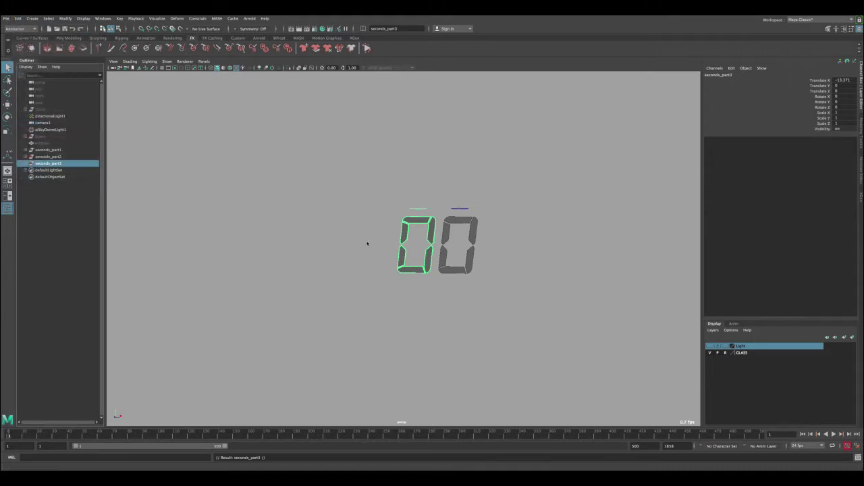
key(w)
drag(440, 246, 374, 244)
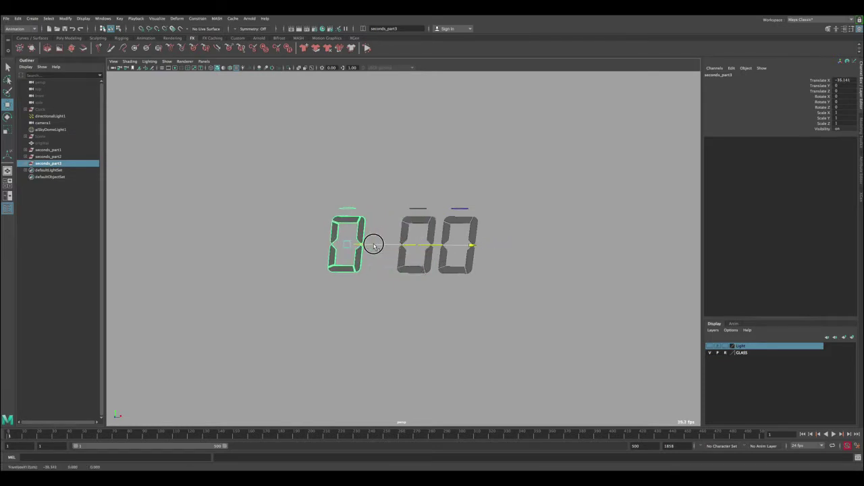
- Rename the control circle above the third digit, in seconds_part3, as mints
key(q)
click(350, 213)
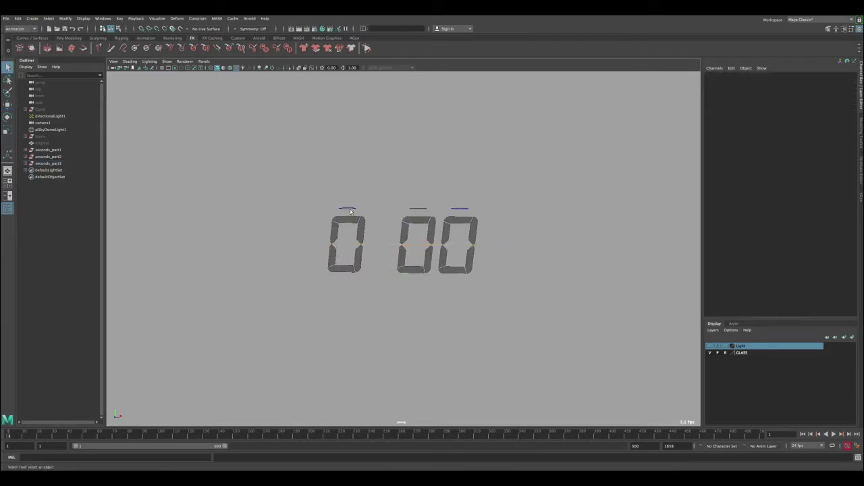
click(347, 209)
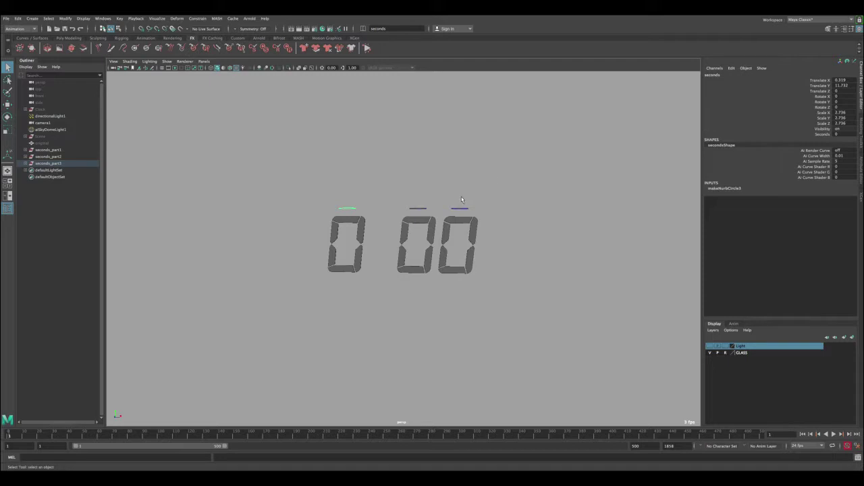
double_click(713, 75)
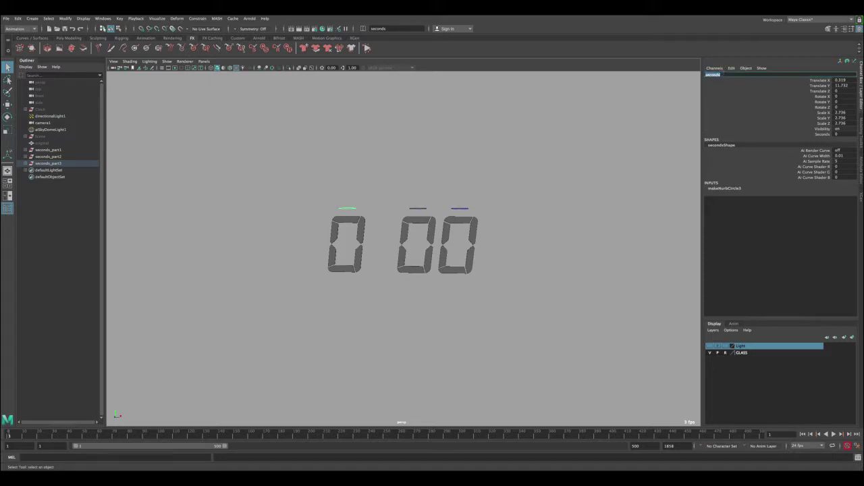
text(mints)
key(Return)
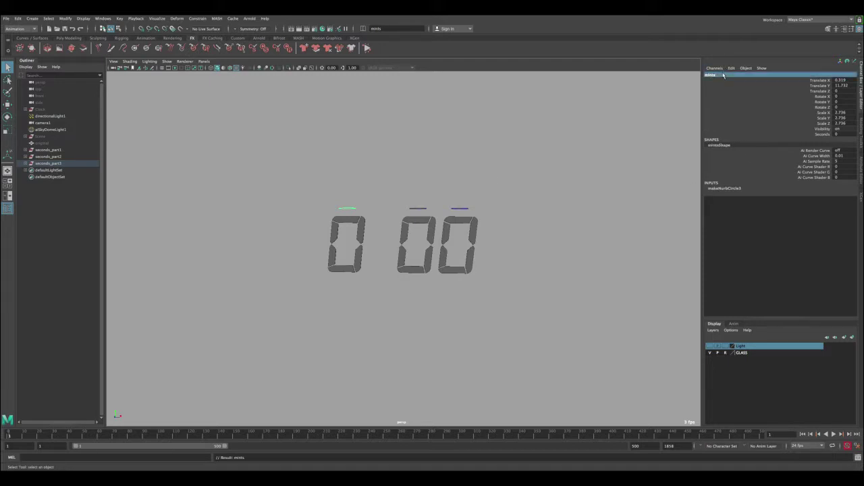
- Rename the mints circle's Seconds attribute to mints using Edit Attribute
click(815, 134)
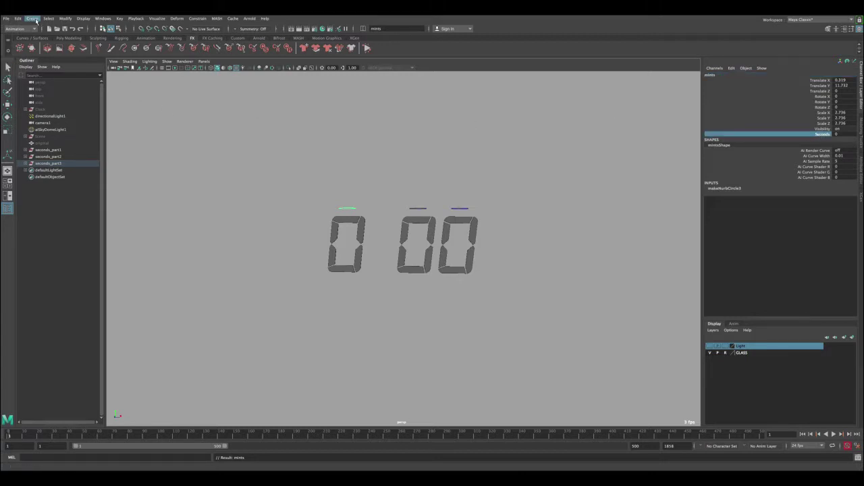
click(66, 19)
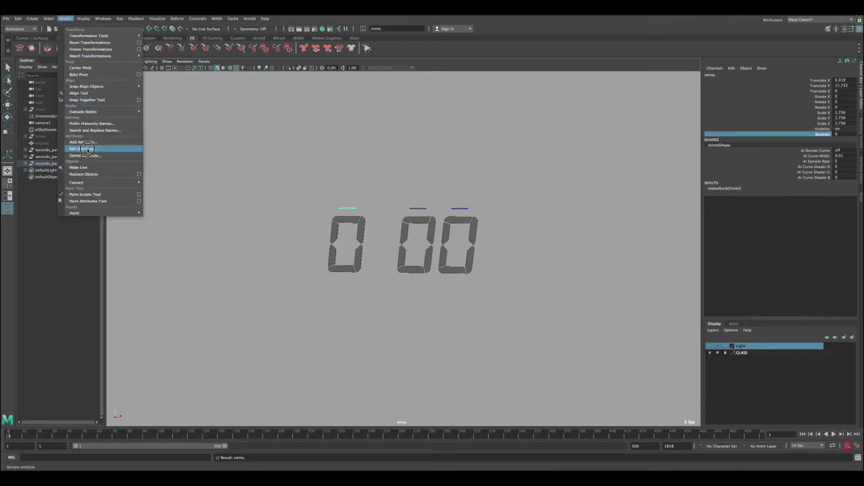
click(83, 148)
click(324, 188)
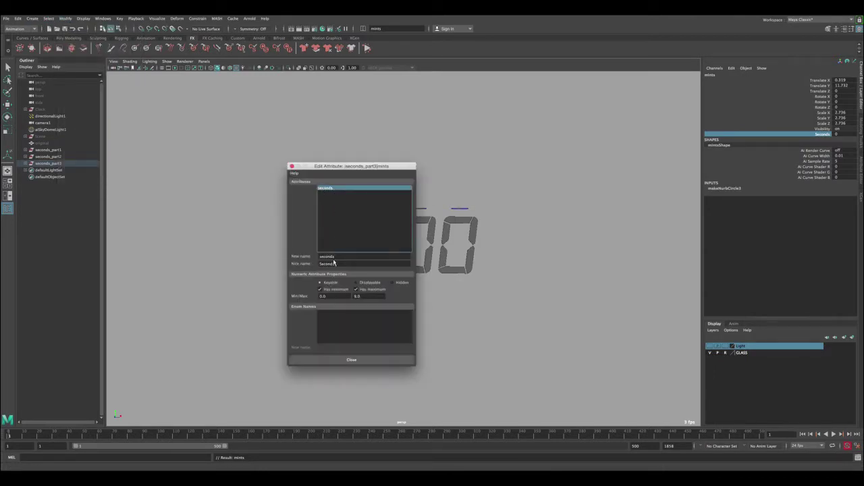
drag(335, 256, 305, 256)
text(mints)
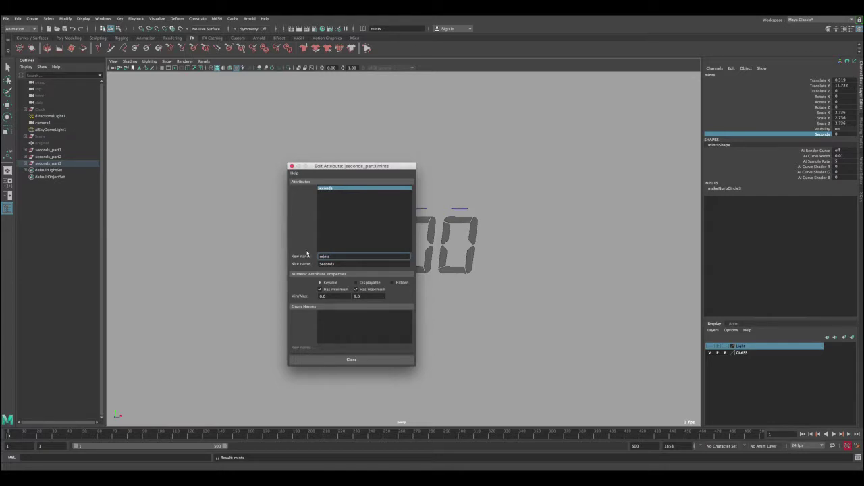
key(Return)
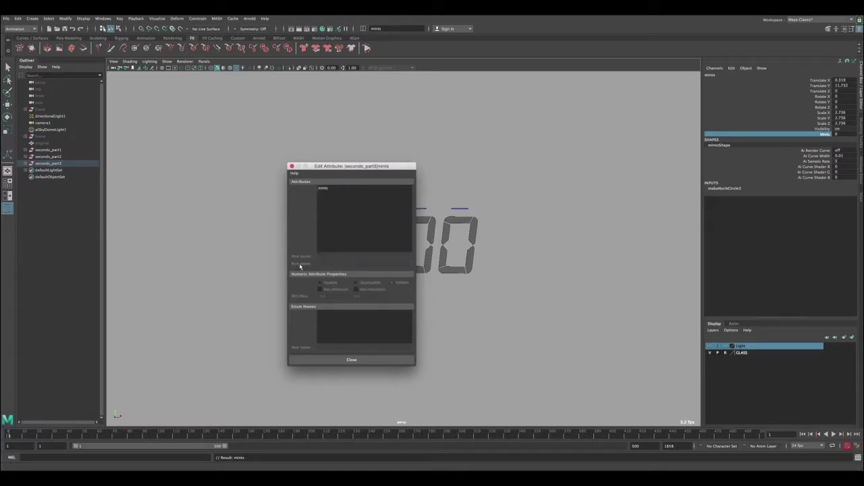
- Rename the seconds_part3 group as mints_part1
click(346, 359)
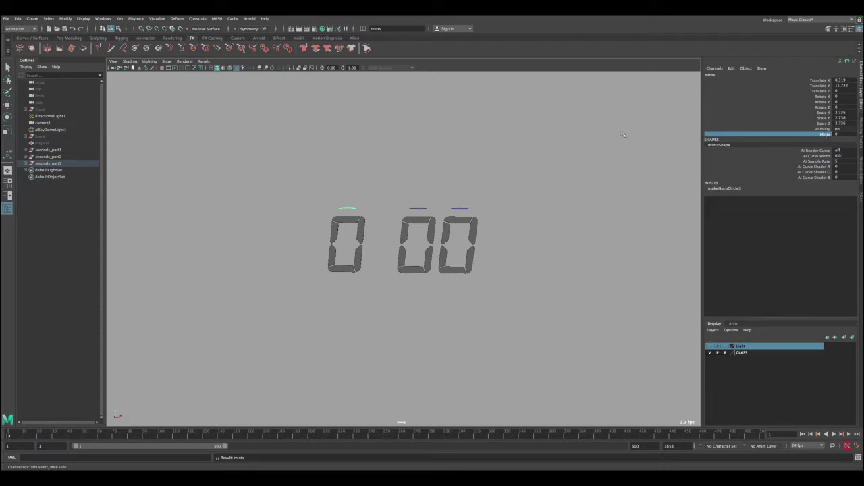
middle_drag(623, 133, 349, 131)
key(q)
click(52, 164)
double_click(51, 164)
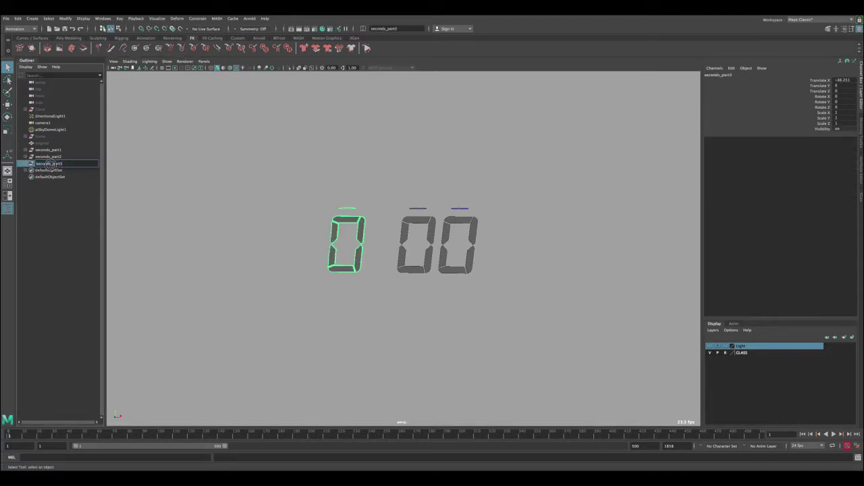
text(mints)
key(Return)
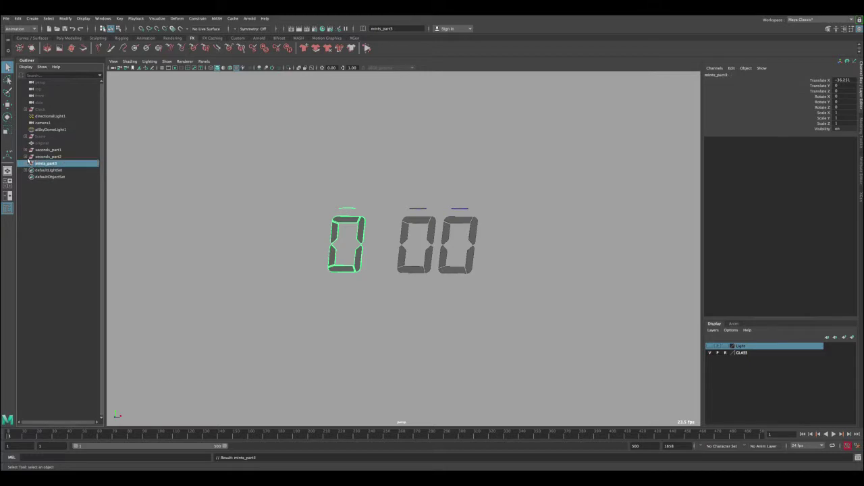
key(Right)
click(44, 156)
click(45, 164)
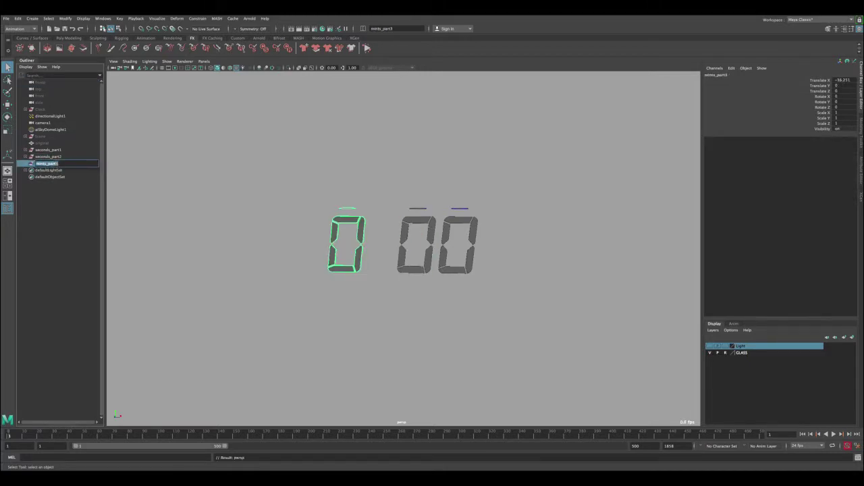
key(BackSpace)
text(1)
key(Return)
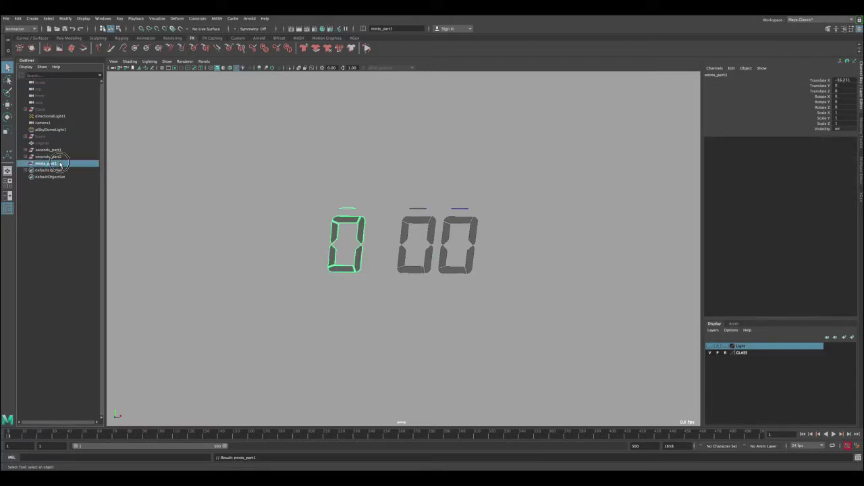
- Duplicate mints_part1 with its input graph and move the copy beside it, to about -49.9 in X
scroll(309, 212, up, 1)
key(w)
scroll(309, 193, up, 1)
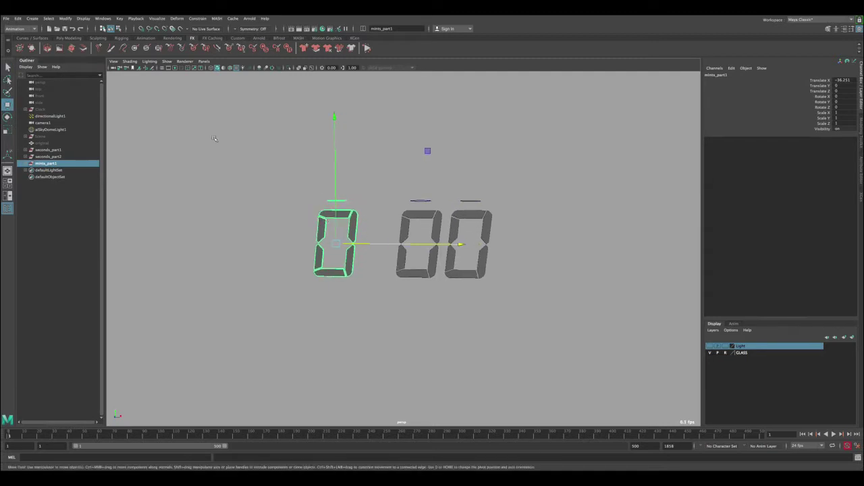
click(19, 21)
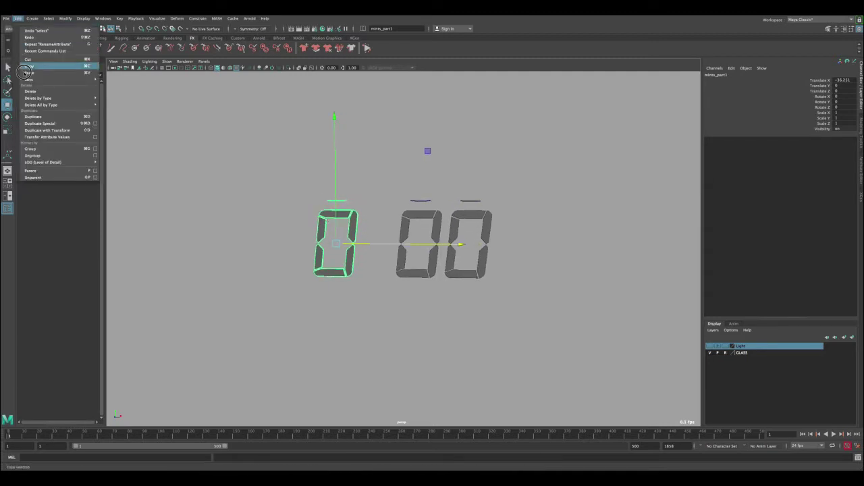
click(41, 123)
drag(381, 243, 336, 244)
alt+middle_drag(365, 207, 468, 216)
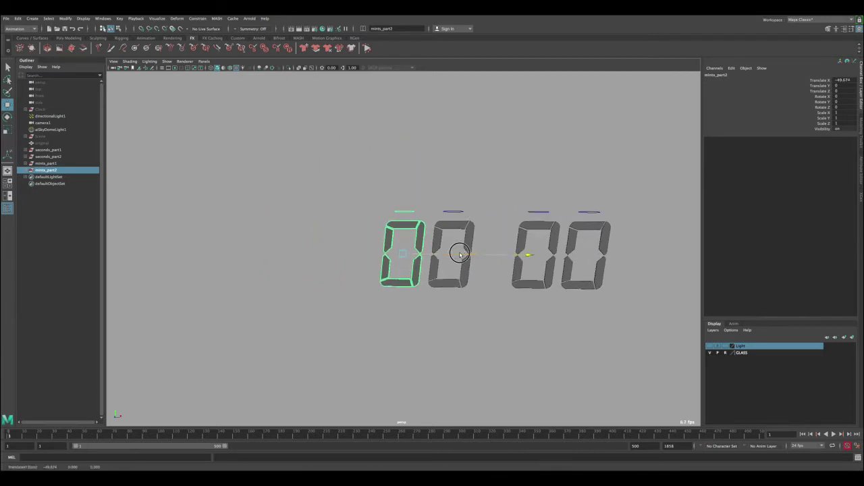
drag(460, 254, 458, 254)
click(496, 162)
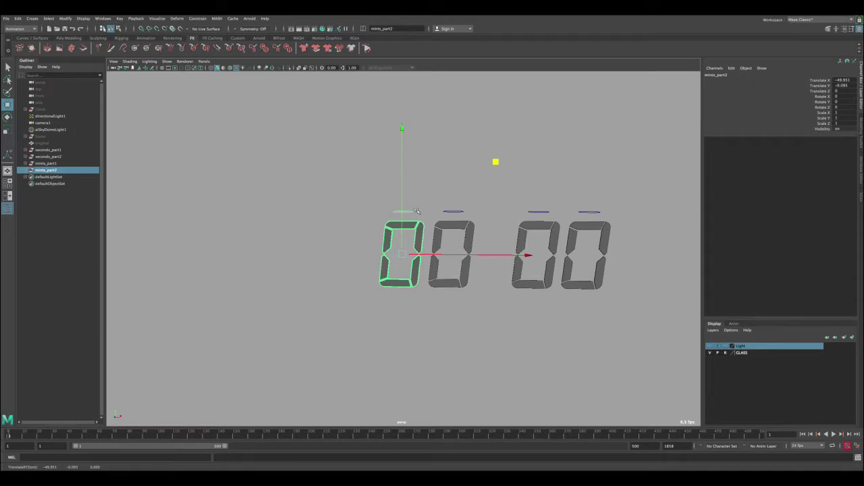
key(q)
click(412, 212)
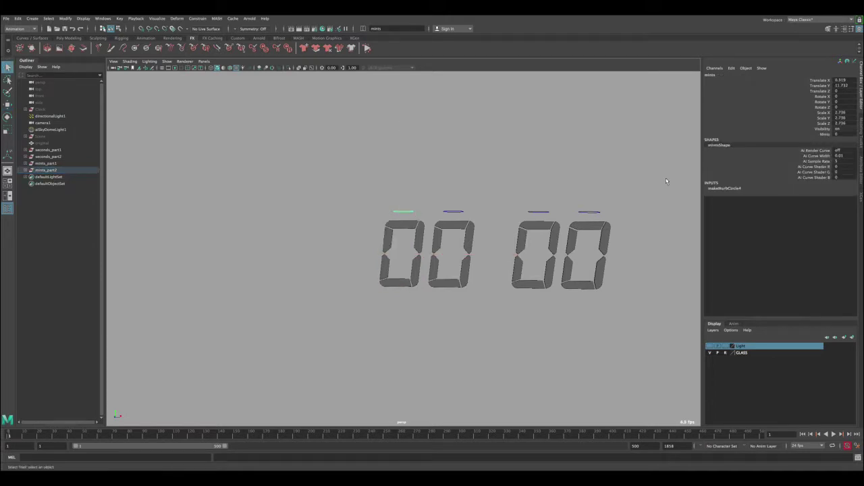
click(355, 163)
- Duplicate mints_part2 with its input graph and move the copy to about -73 in X, leaving a gap beside the minutes digits
click(56, 172)
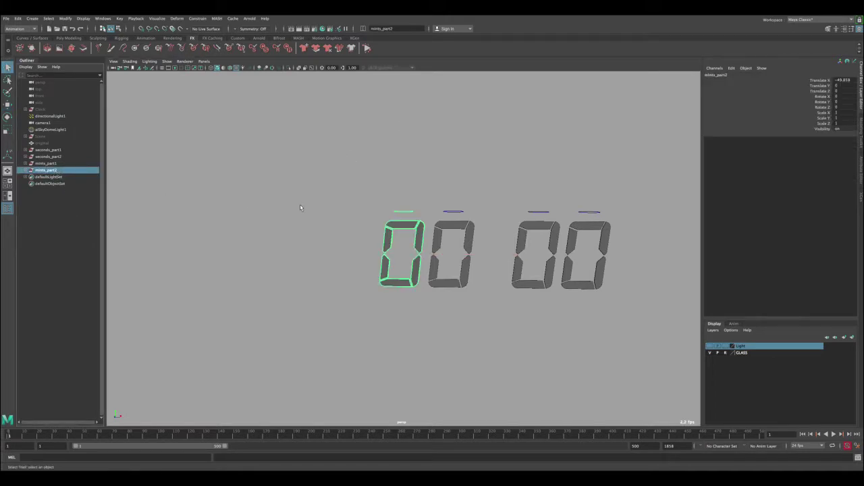
key(w)
click(30, 19)
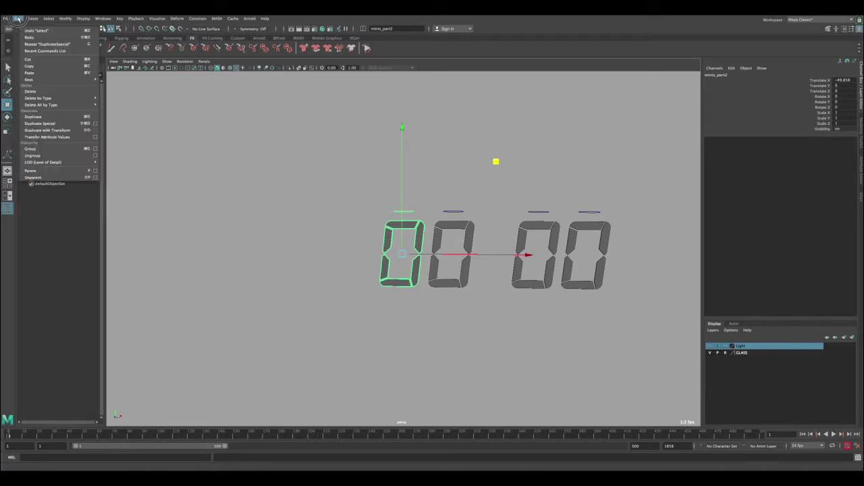
click(53, 124)
drag(418, 254, 349, 252)
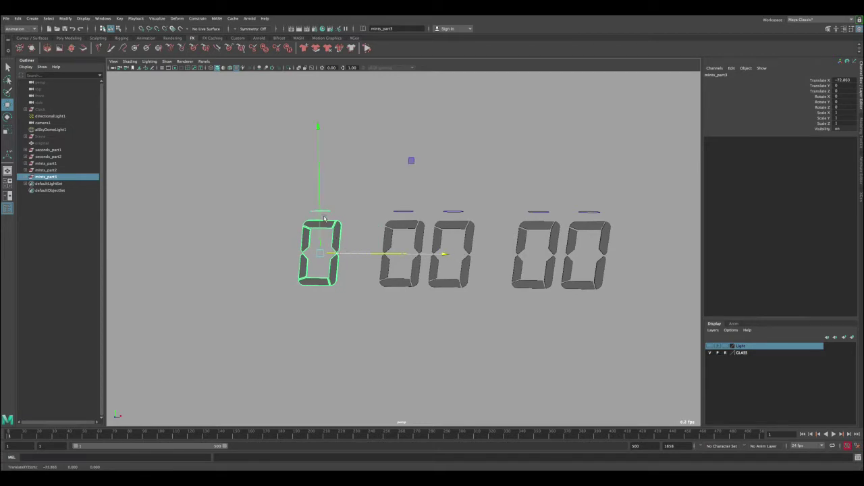
- Rename the control circle above the fifth digit, in mints_part3, as hours
key(q)
click(324, 213)
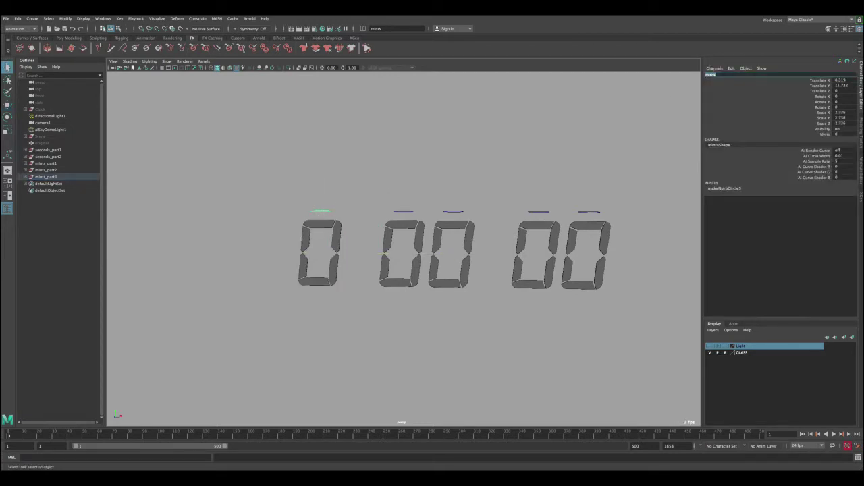
text(hours)
key(Return)
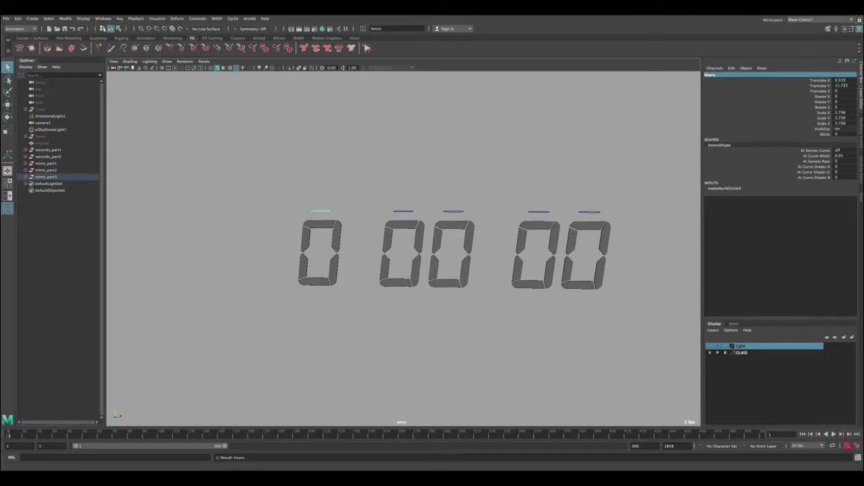
- Rename the hours circle's mints attribute to hours using Edit Attribute
click(18, 19)
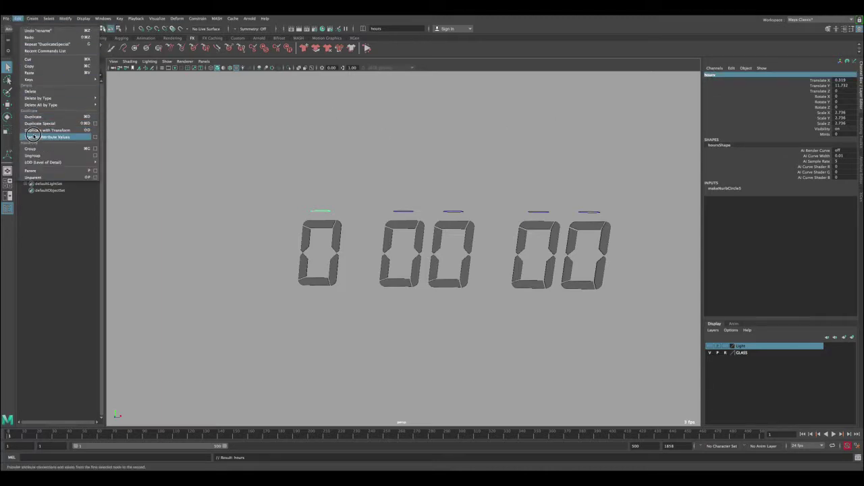
mouse_move(66, 18)
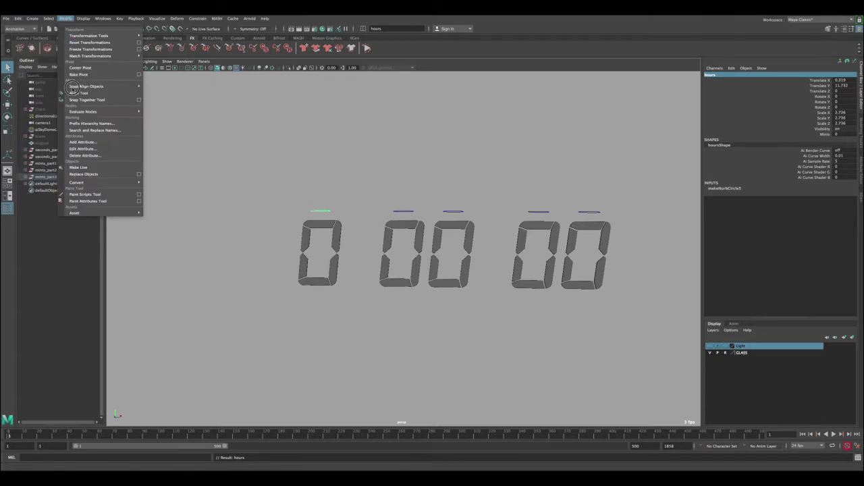
click(82, 148)
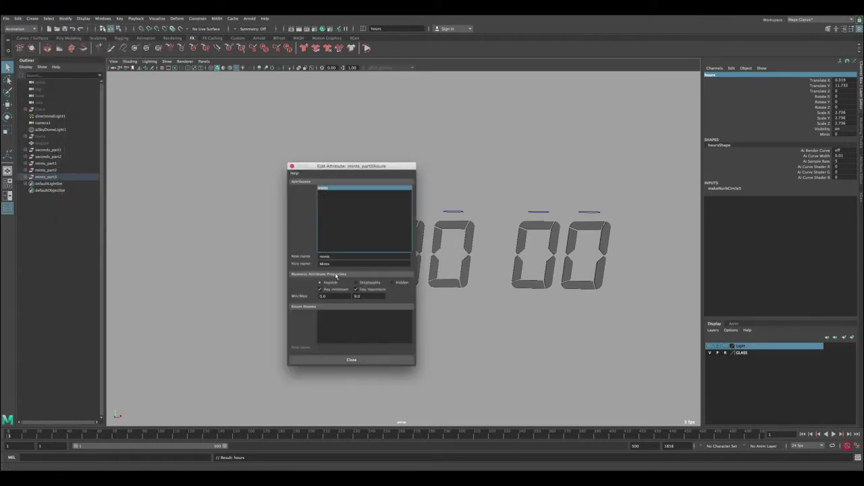
double_click(326, 257)
text(h)
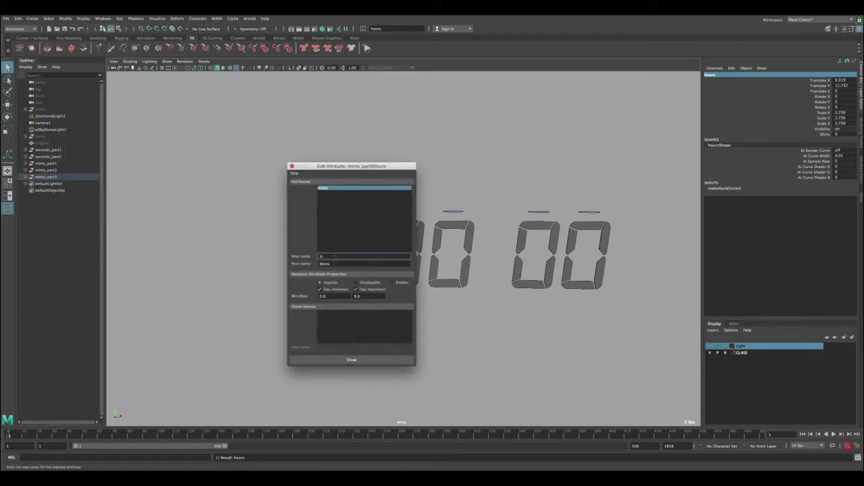
text(ours)
click(340, 360)
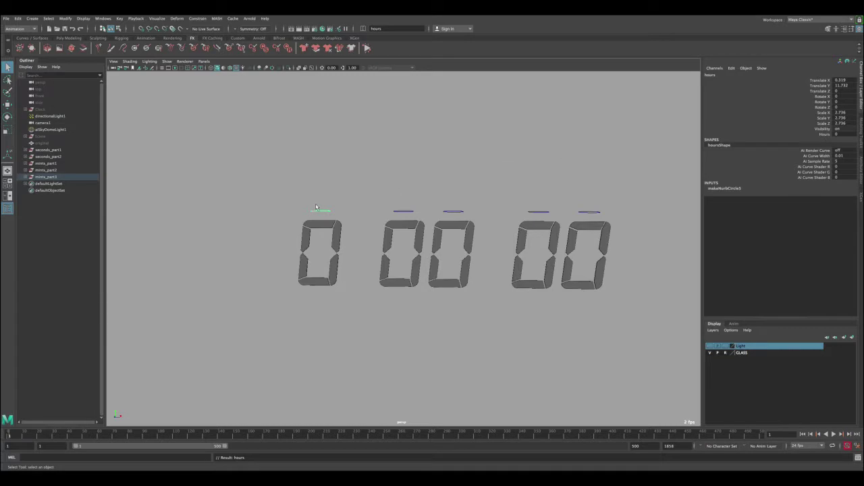
- Rename the mints_part3 group as hours_part1
click(46, 177)
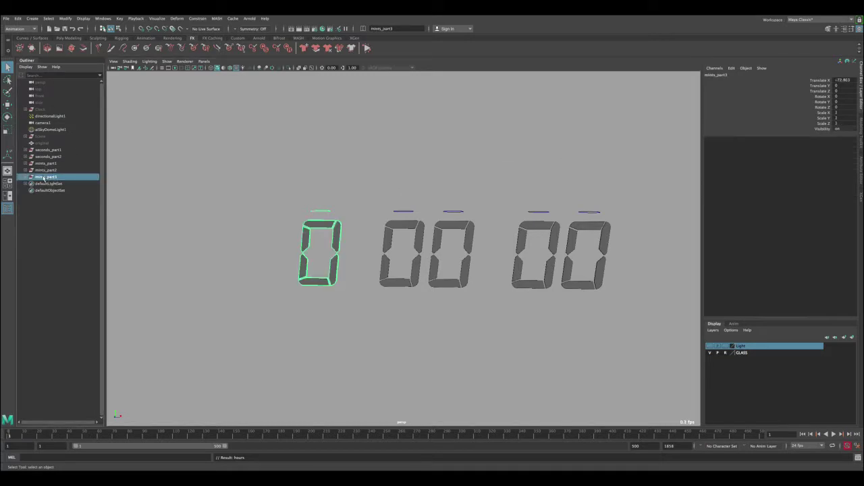
double_click(44, 177)
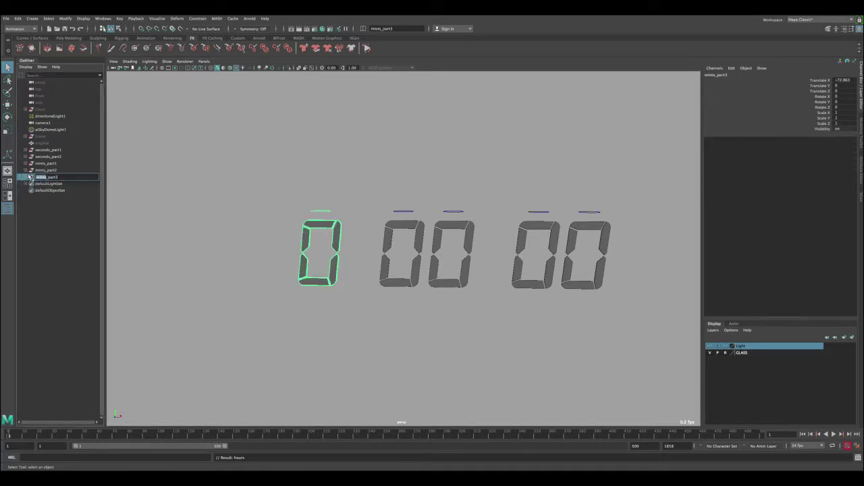
text(hrs)
key(Return)
- Move hours_part1 to about -73.8 in X, using the front view with its grid shown to even out the gap
key(w)
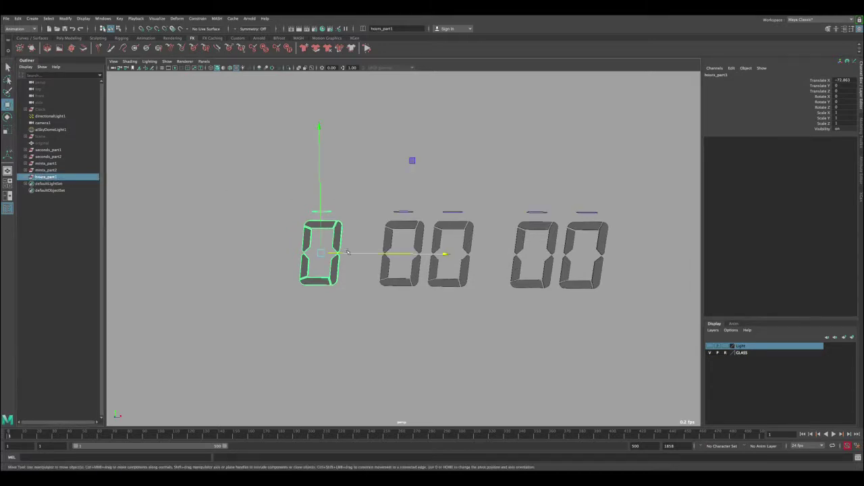
drag(348, 252, 378, 248)
key(space)
alt+middle_drag(318, 108, 284, 178)
alt+middle_drag(394, 165, 355, 247)
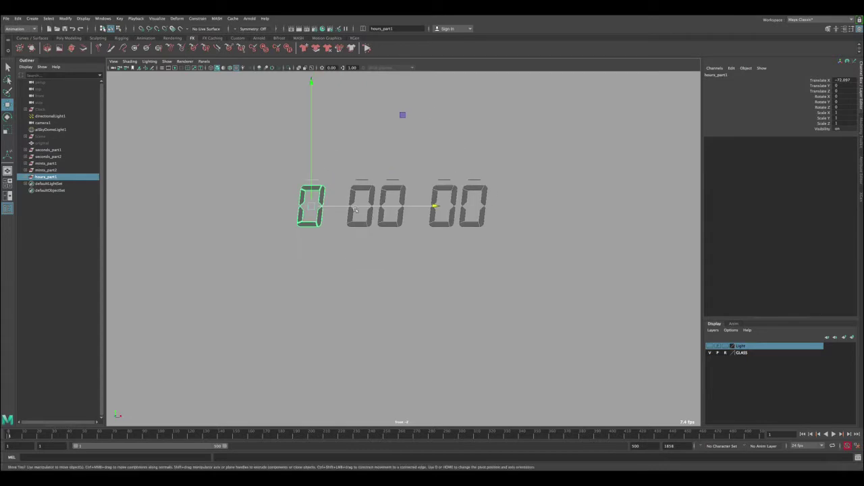
click(165, 68)
scroll(410, 197, up, 3)
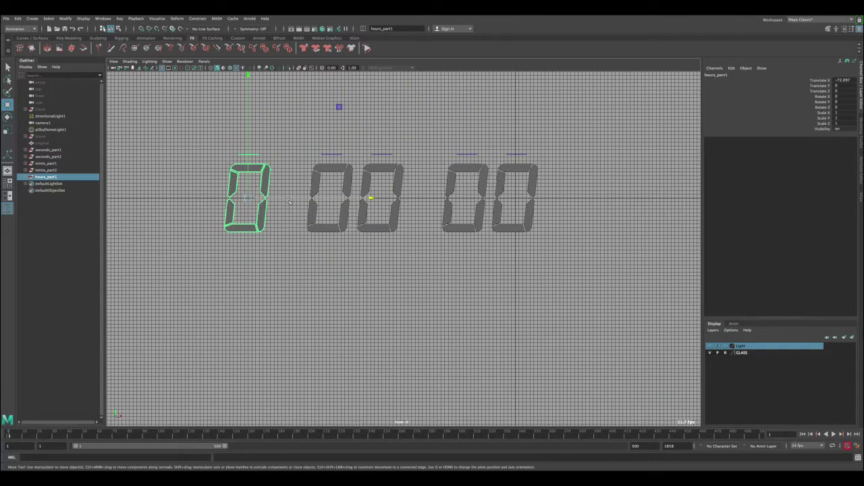
mouse_move(296, 198)
mouse_down()
mouse_move(285, 186)
mouse_move(313, 198)
mouse_up()
key(space)
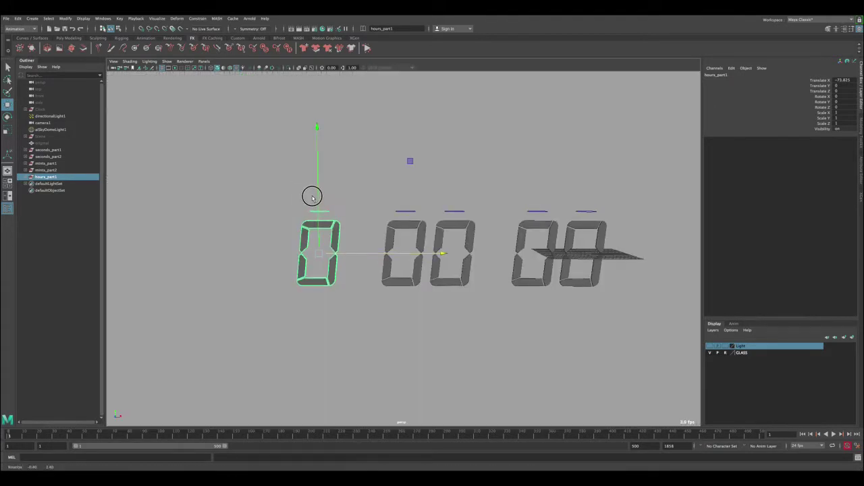
- Duplicate hours_part1 with its input graph and move the copy beside it, to about -87.4 in X
click(18, 18)
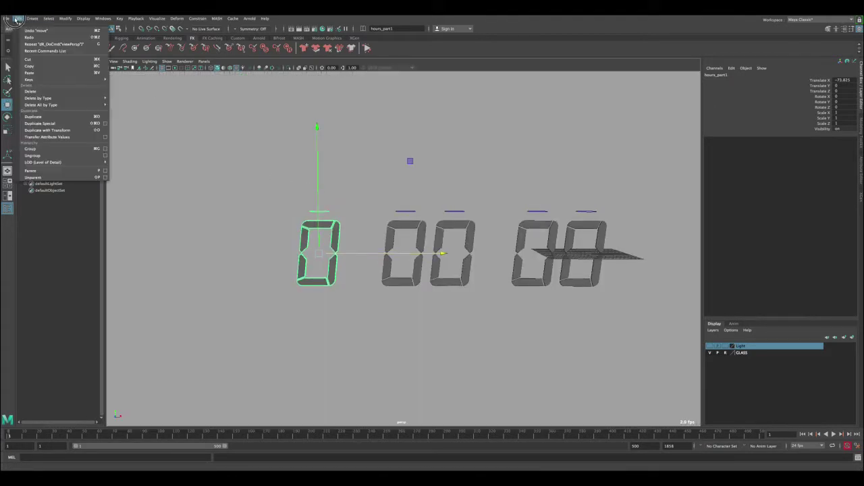
click(33, 116)
drag(361, 253, 309, 251)
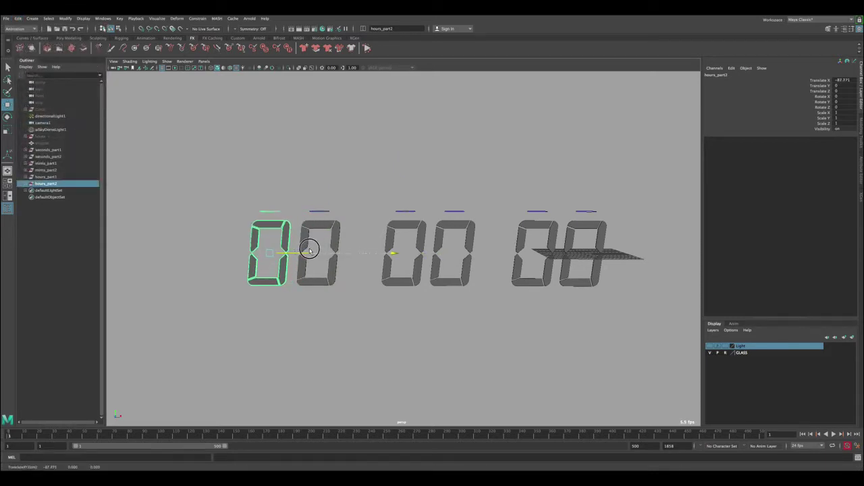
- Test the Hours attribute up to 9 on each of the two hours circles, and undo the test changes
key(q)
click(318, 212)
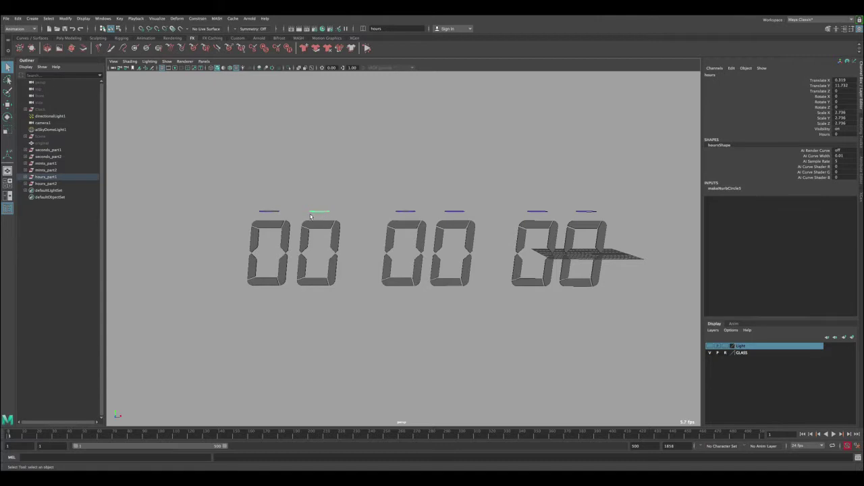
click(825, 134)
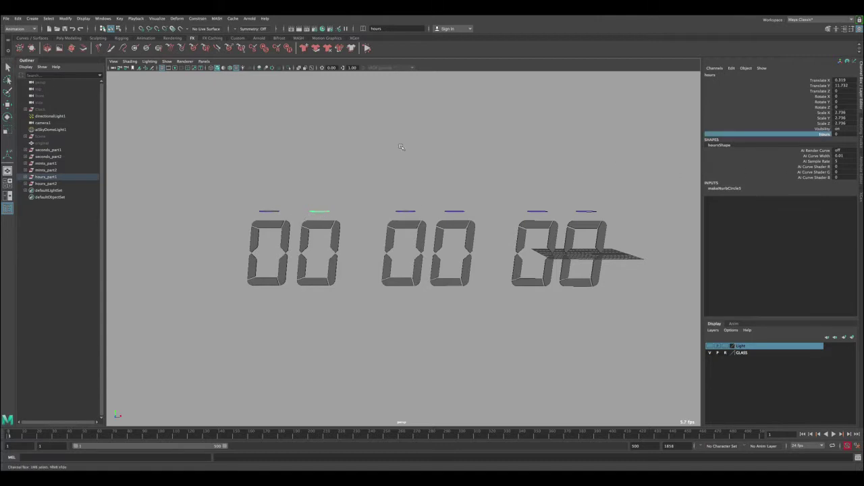
middle_drag(401, 144, 444, 148)
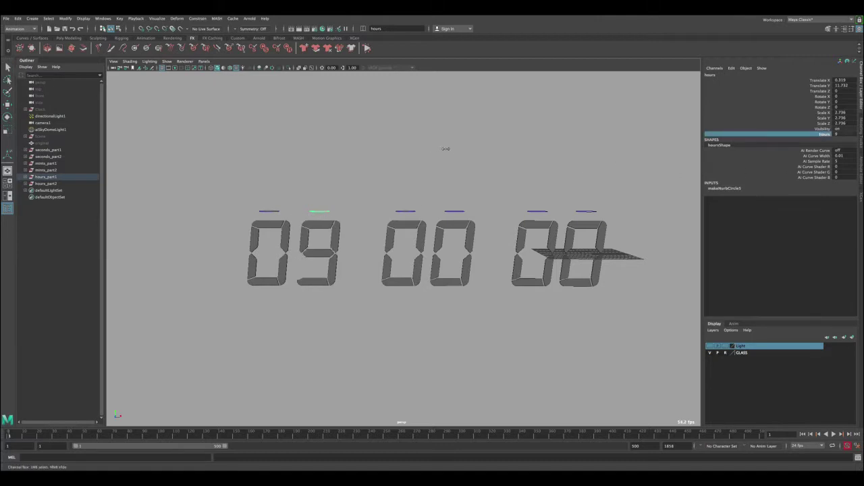
click(276, 211)
click(823, 135)
middle_drag(486, 144, 534, 141)
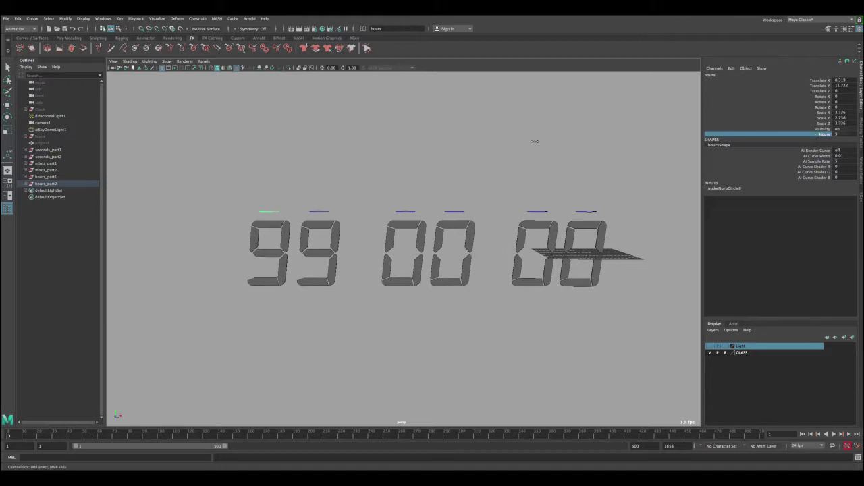
key(ctrl+z)
key(ctrl+z)
key(ctrl+z)
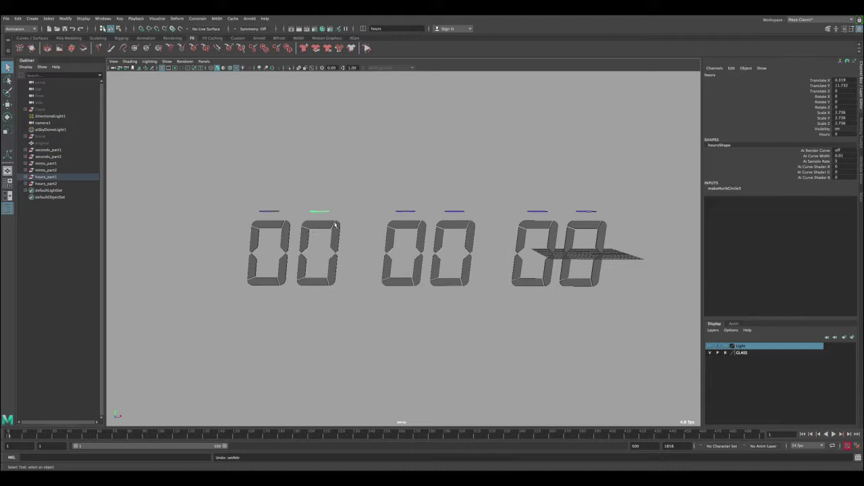
- Set the Hours attribute to 2 on the control circle in hours_part1
click(392, 197)
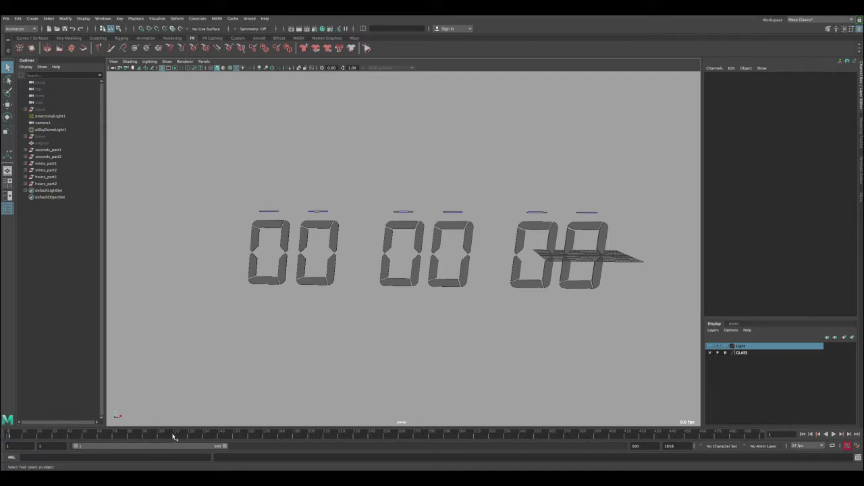
alt+drag(403, 326, 353, 326)
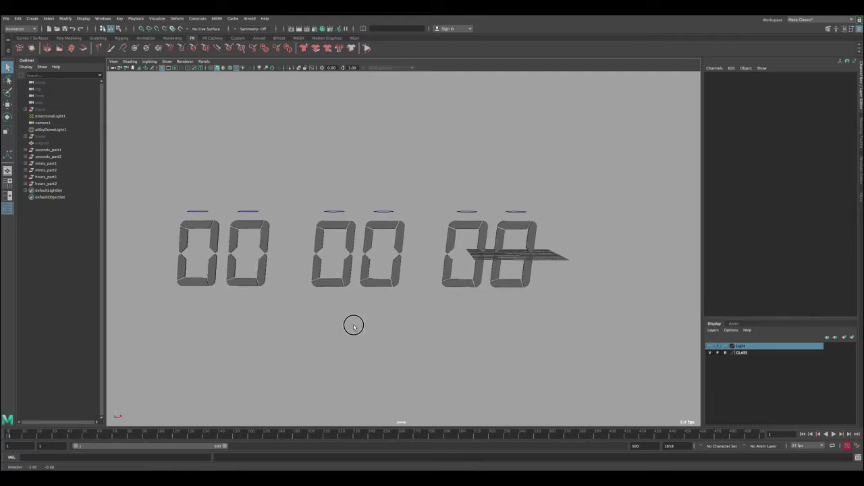
click(249, 213)
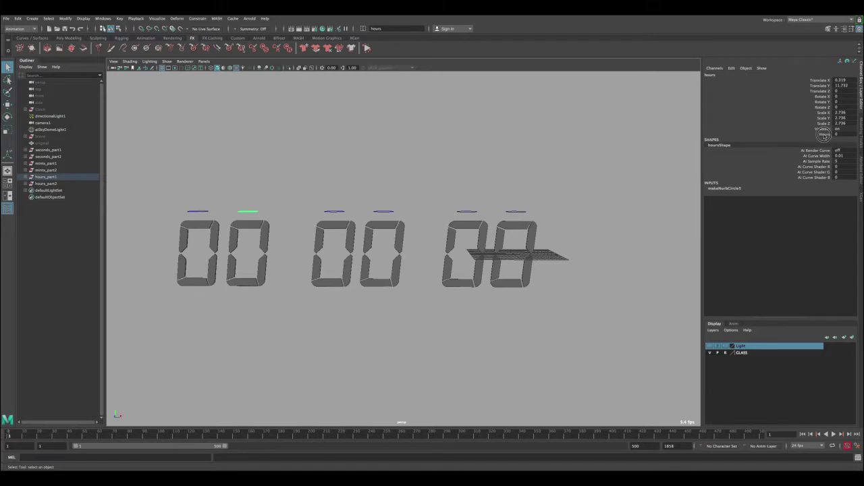
click(824, 134)
middle_drag(351, 156, 358, 157)
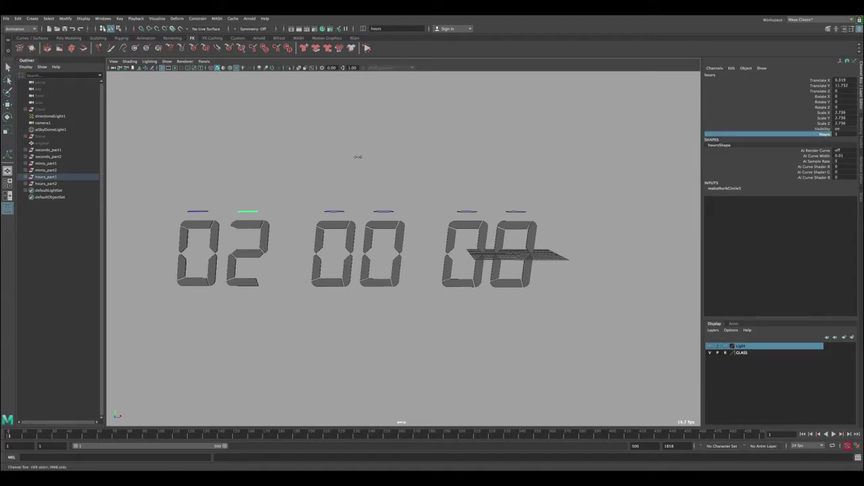
- Undo the last change to the Hours value of the hours control
key(ctrl+z)
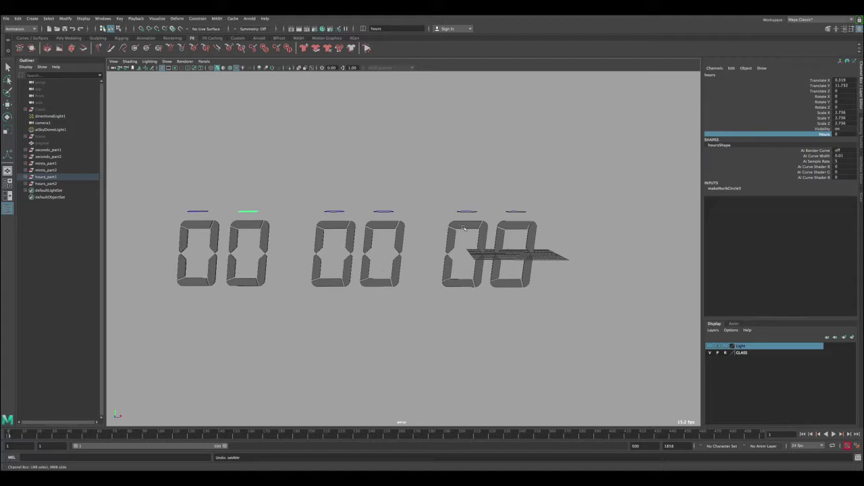
alt+drag(470, 228, 490, 205)
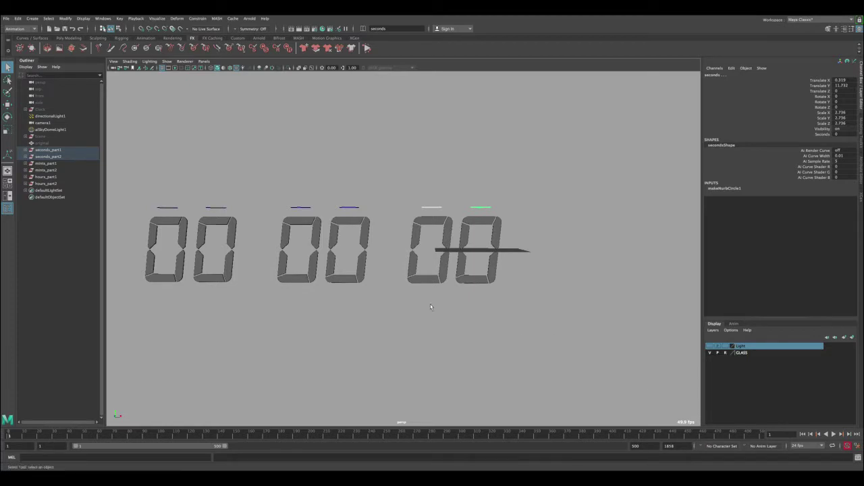
- Select the minutes control and then both seconds controls to review which digits they belong to
click(349, 208)
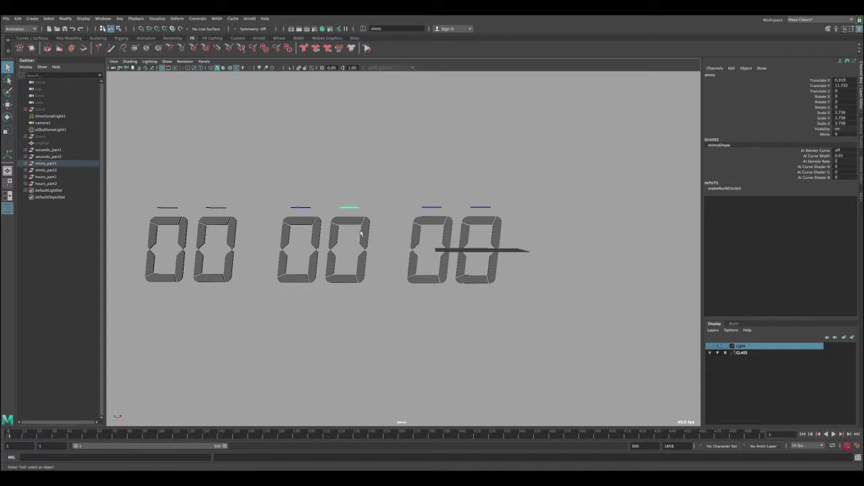
drag(415, 212, 491, 206)
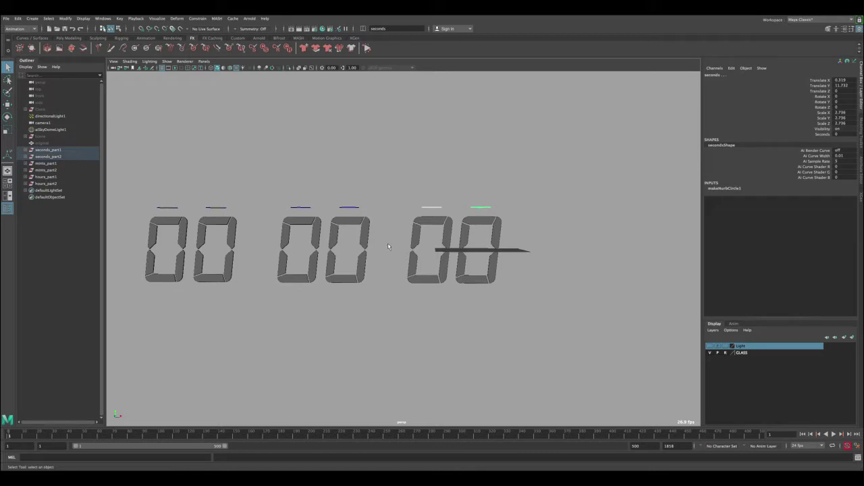
mouse_move(424, 232)
alt+mouse_down()
mouse_move(421, 241)
mouse_move(394, 208)
mouse_move(421, 216)
alt+mouse_up()
click(395, 208)
drag(421, 217, 465, 213)
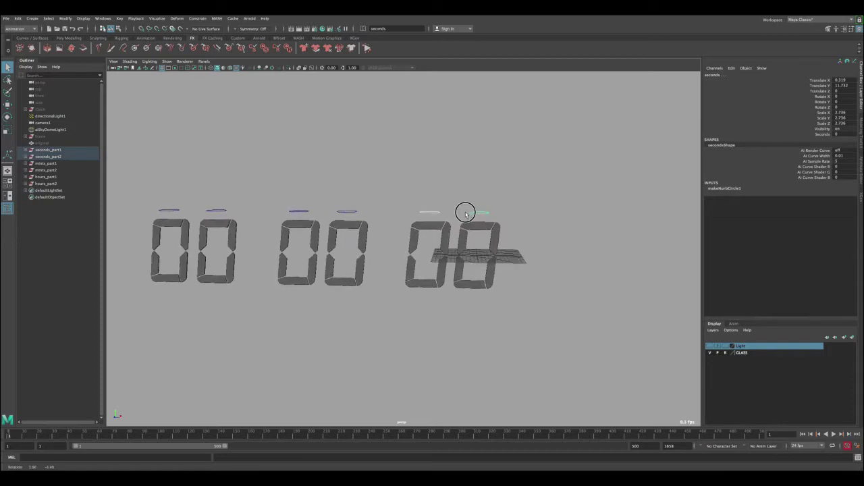
alt+middle_drag(451, 204, 414, 198)
alt+right_drag(414, 198, 387, 219)
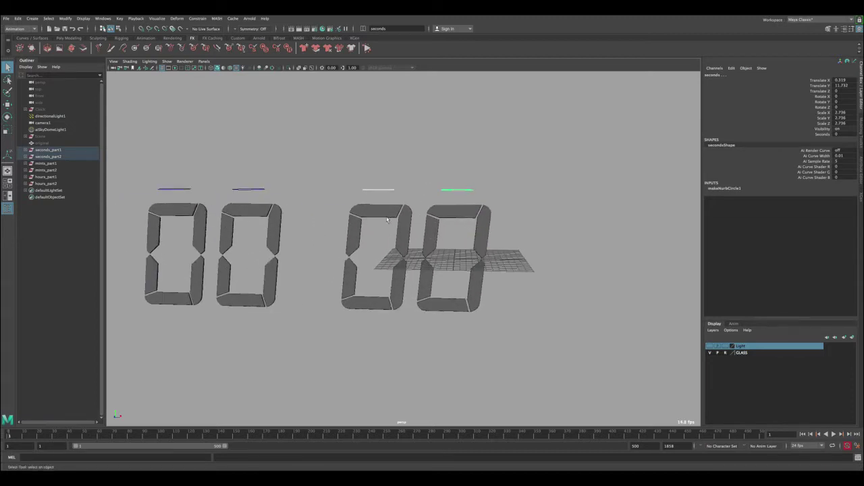
scroll(386, 220, down, 5)
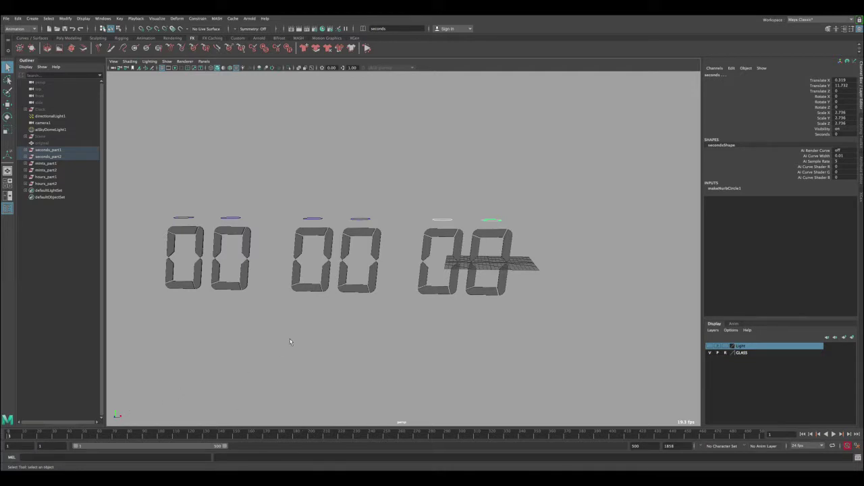
- Select the control above the last seconds digit and set the playback speed to 24 fps
click(506, 277)
click(494, 220)
alt+middle_drag(522, 241, 466, 244)
alt+right_drag(483, 244, 530, 312)
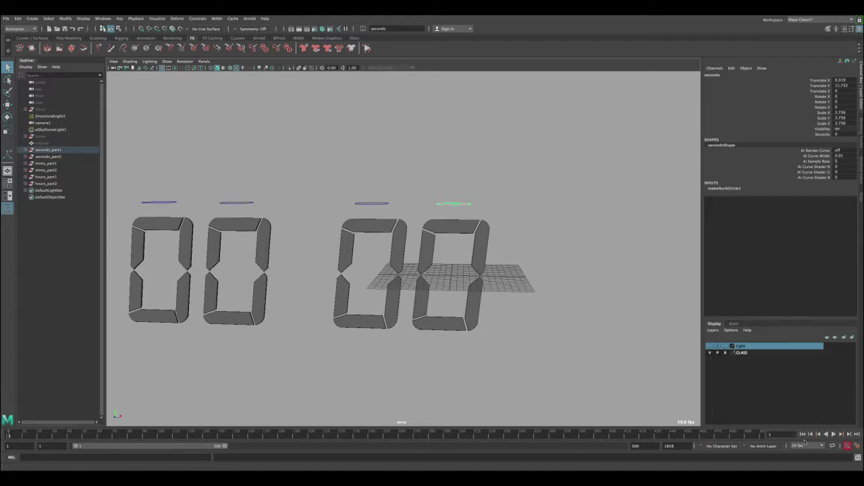
click(817, 446)
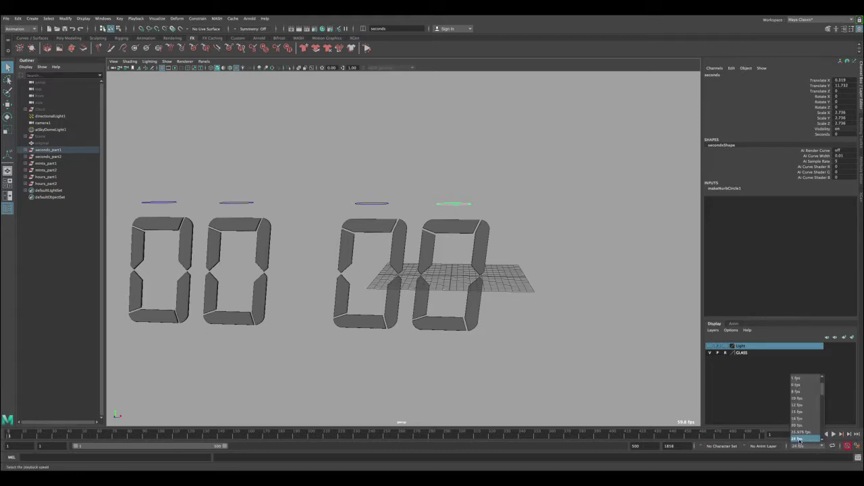
click(800, 439)
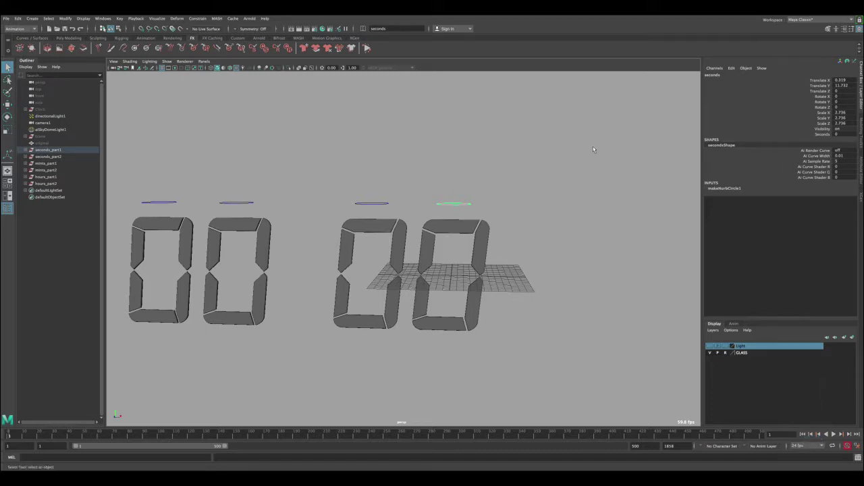
click(10, 437)
drag(15, 435, 44, 441)
key(s)
key(ctrl+z)
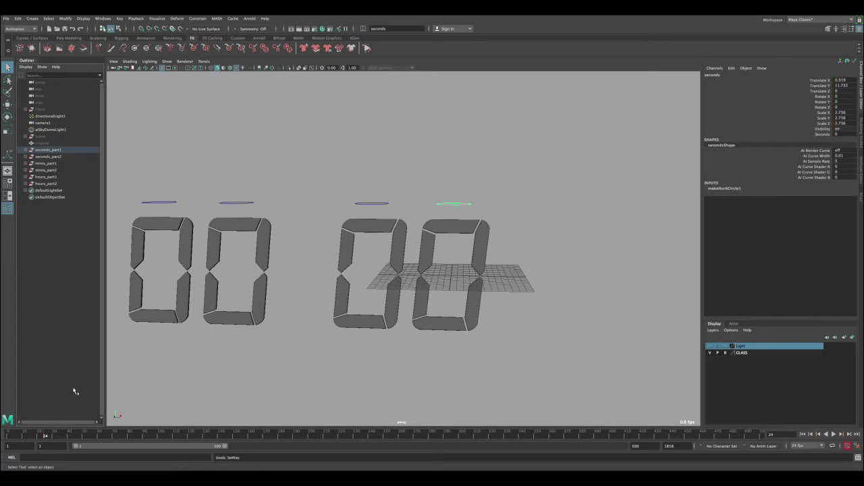
- Key the seconds control at frame 1 and set its Seconds value to 1 at frame 24
click(8, 436)
key(s)
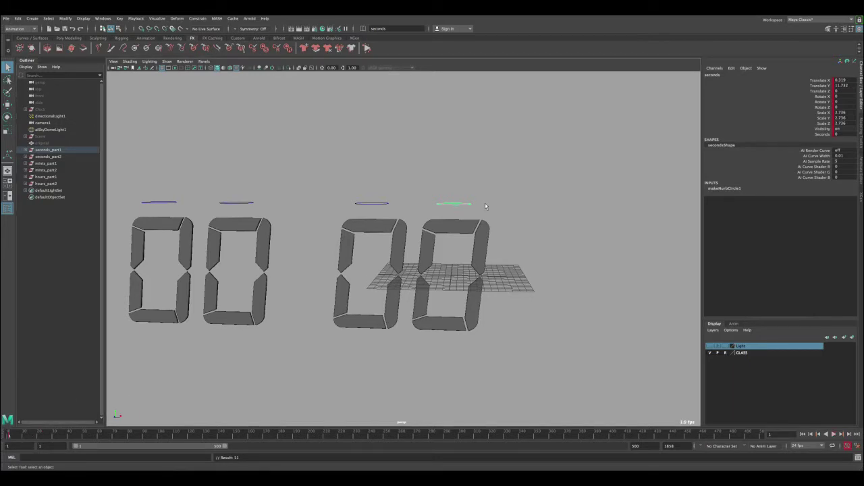
drag(8, 438, 44, 439)
click(845, 133)
text(1)
key(Return)
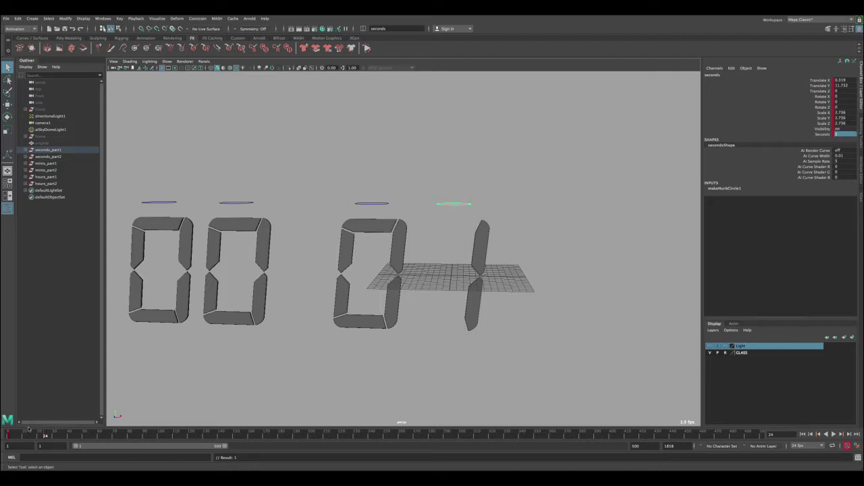
mouse_move(24, 437)
mouse_down()
mouse_move(16, 437)
mouse_move(31, 441)
mouse_up()
- Open the Graph Editor and show only the Seconds curve of the seconds control
click(103, 18)
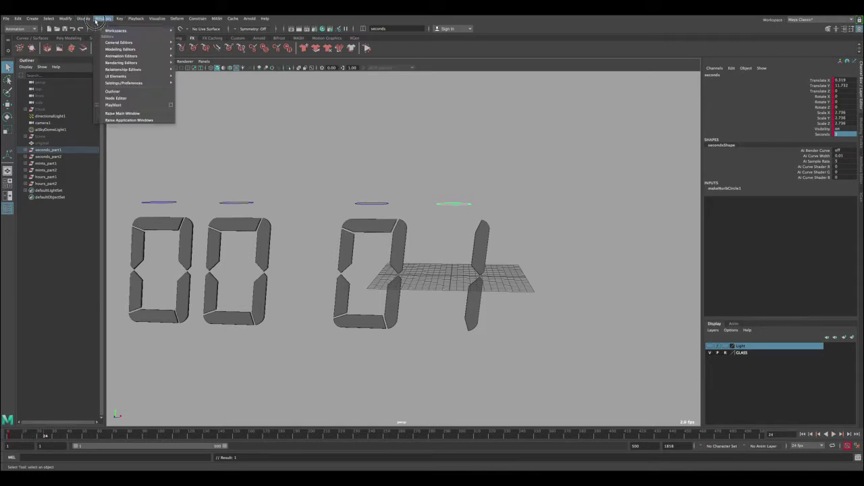
mouse_move(129, 56)
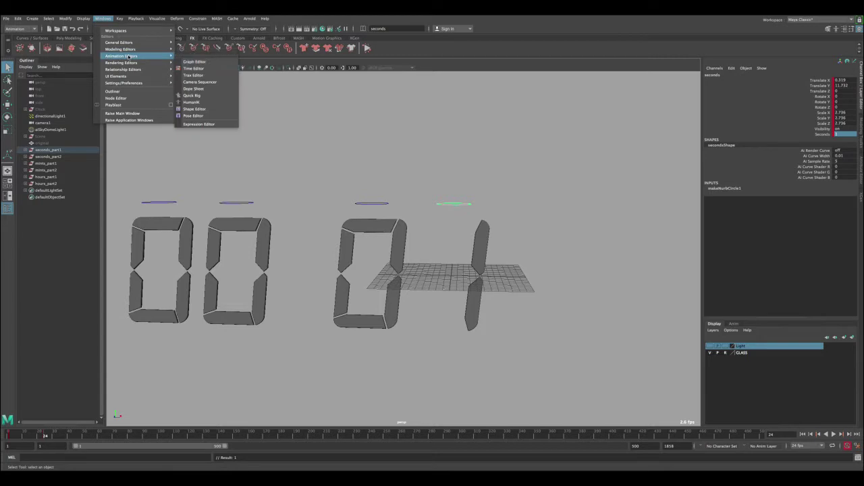
click(195, 61)
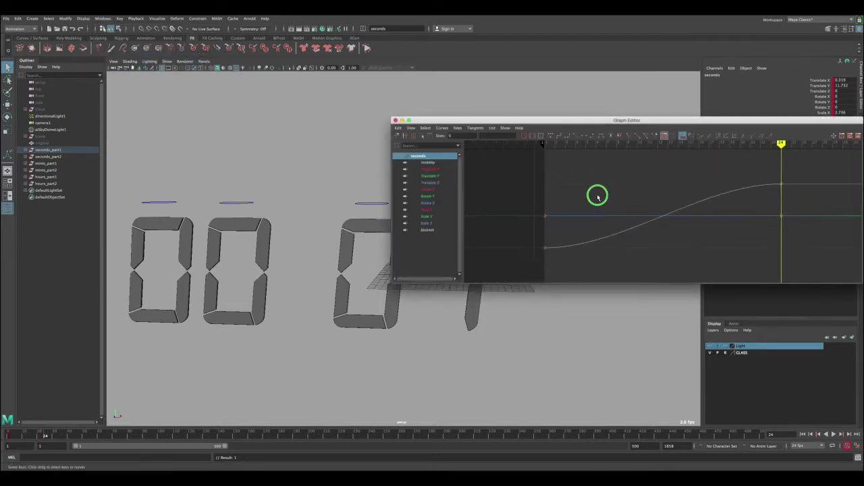
click(437, 224)
click(435, 229)
scroll(658, 212, down, 5)
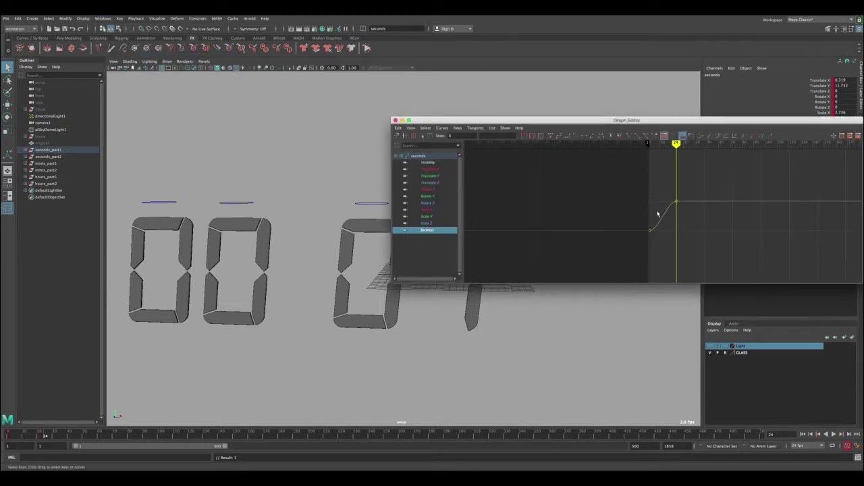
- Apply stepped tangents to both keys of the Seconds curve and minimize the Graph Editor
alt+shift+right_drag(658, 213, 669, 212)
drag(663, 206, 673, 223)
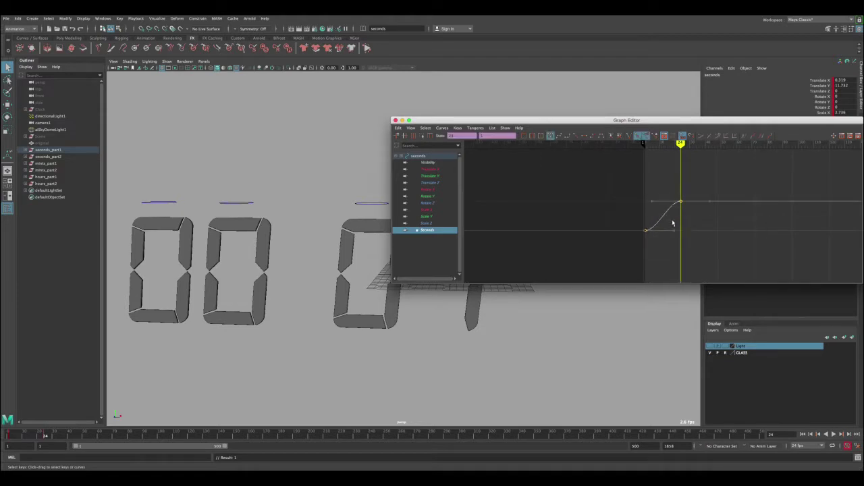
click(592, 135)
click(402, 121)
- Scrub and play back the first 24 frames to check how the last seconds digit changes
click(35, 435)
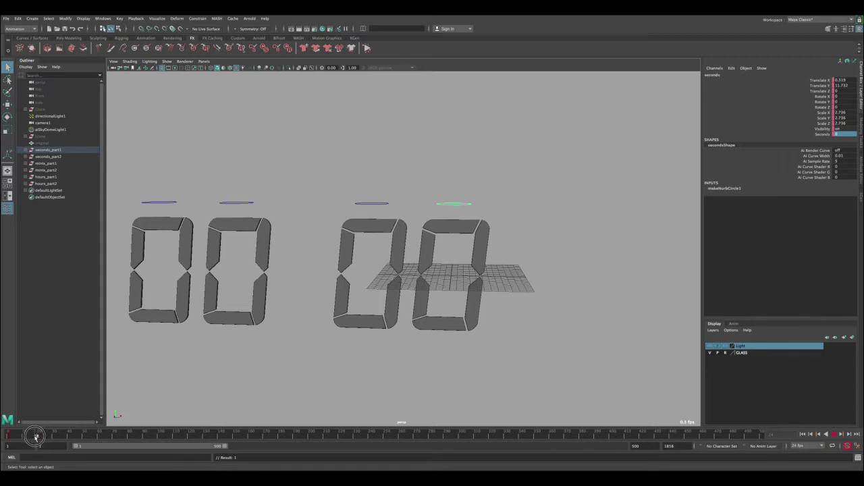
drag(36, 437, 8, 436)
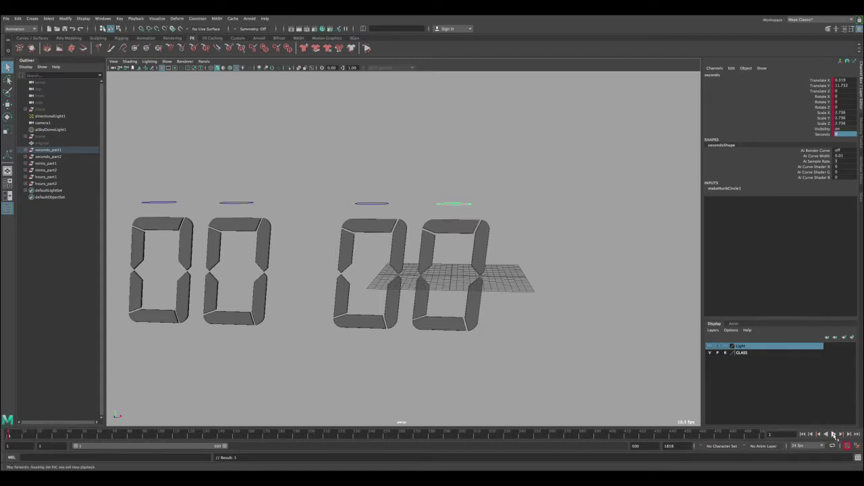
click(833, 434)
click(834, 434)
key(period)
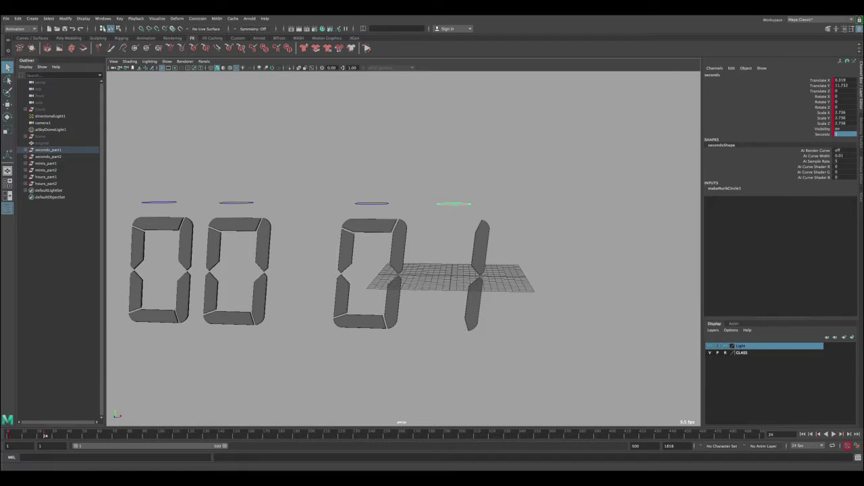
- Restore the Graph Editor over the viewport and toggle the infinity display of the Seconds curve off and back on
click(847, 446)
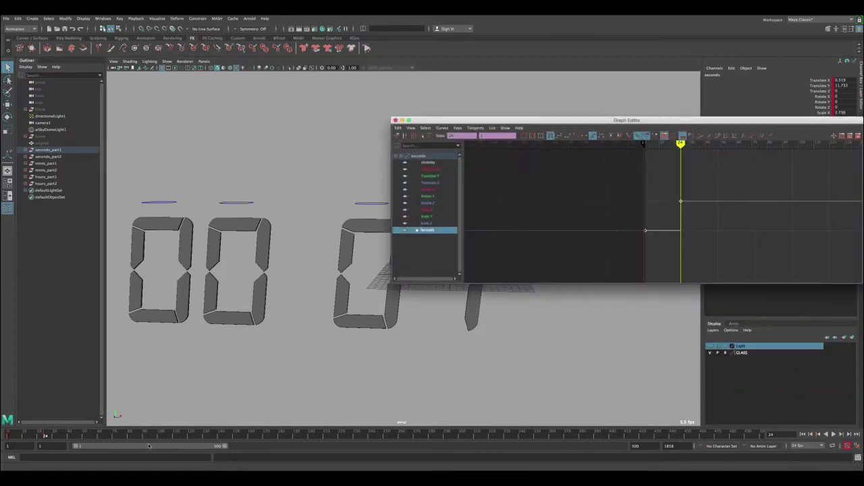
drag(599, 121, 365, 93)
alt+right_drag(460, 176, 388, 157)
alt+shift+right_drag(437, 173, 425, 142)
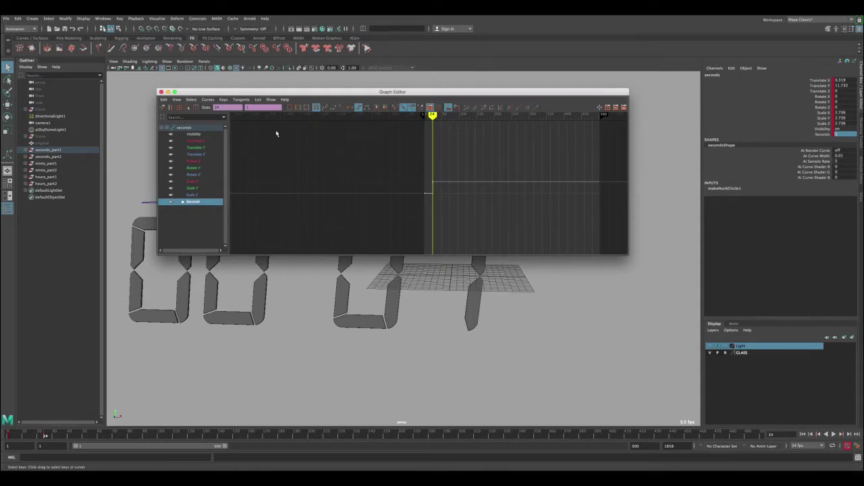
click(177, 100)
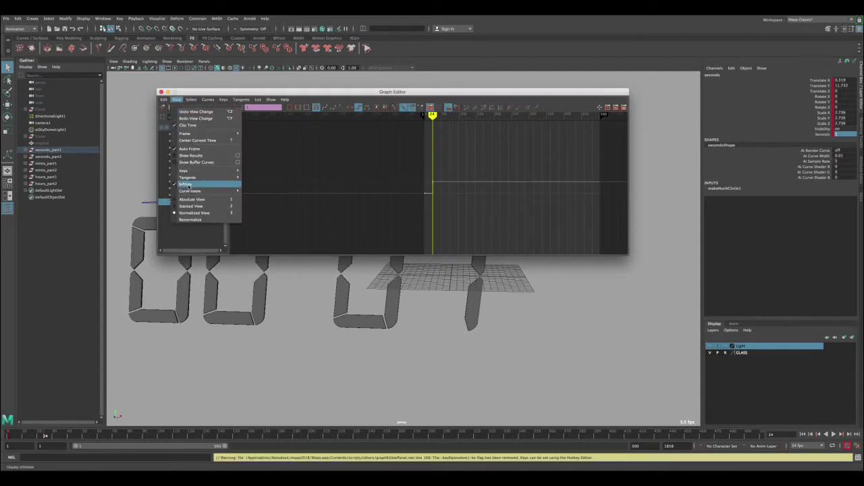
click(190, 185)
click(177, 100)
click(191, 183)
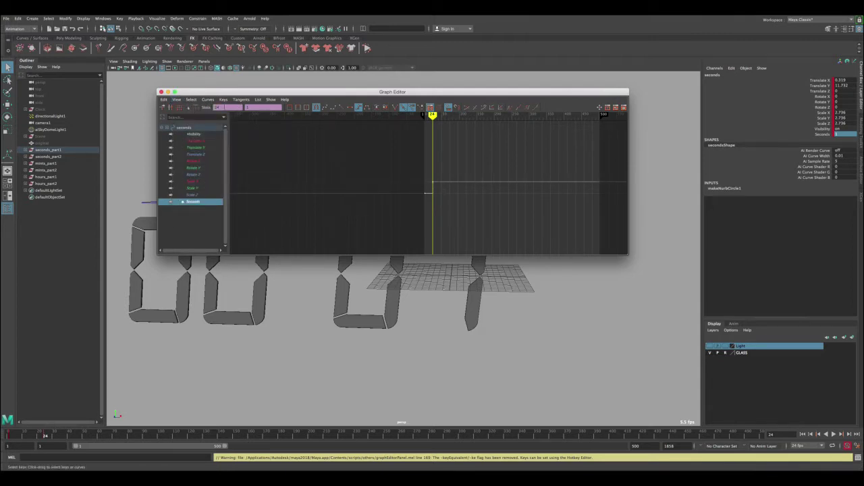
- Set the Seconds curve's post infinity to Cycle with Offset
click(208, 100)
mouse_move(223, 118)
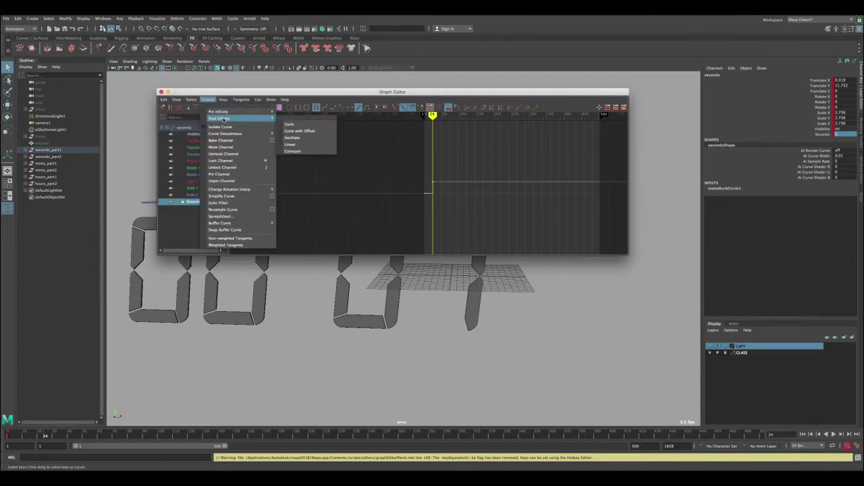
click(305, 130)
scroll(430, 197, down, 5)
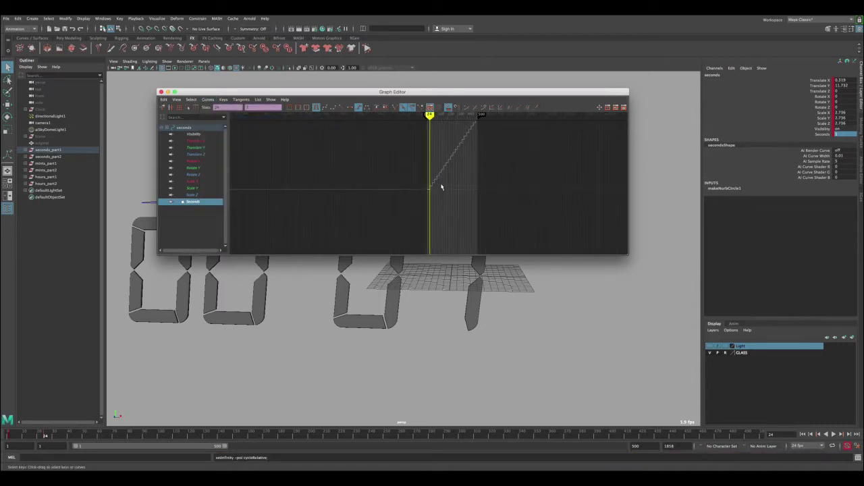
alt+shift+right_drag(441, 185, 478, 173)
alt+middle_drag(490, 163, 382, 183)
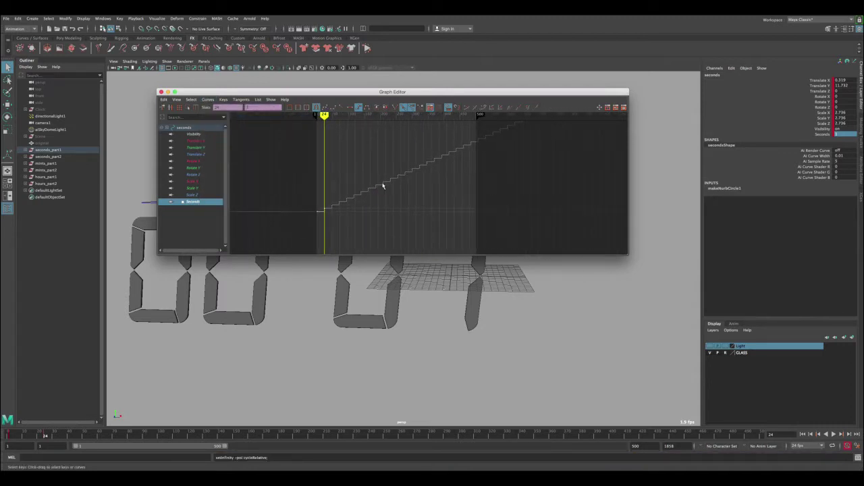
- Minimize the Graph Editor and scrub through the timeline to check the counting of the seconds digit, ending at frame 210
click(168, 92)
drag(51, 434, 638, 436)
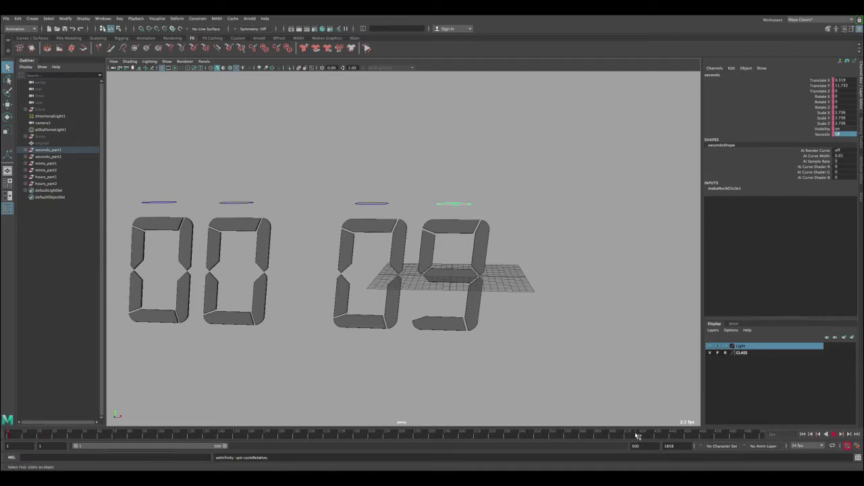
mouse_move(315, 439)
mouse_down()
mouse_move(308, 434)
mouse_move(335, 436)
mouse_move(325, 438)
mouse_up()
- Examine the Seconds curve's steps from frame 210 to 231 in the Graph Editor and compare them with the Seconds channel
click(840, 465)
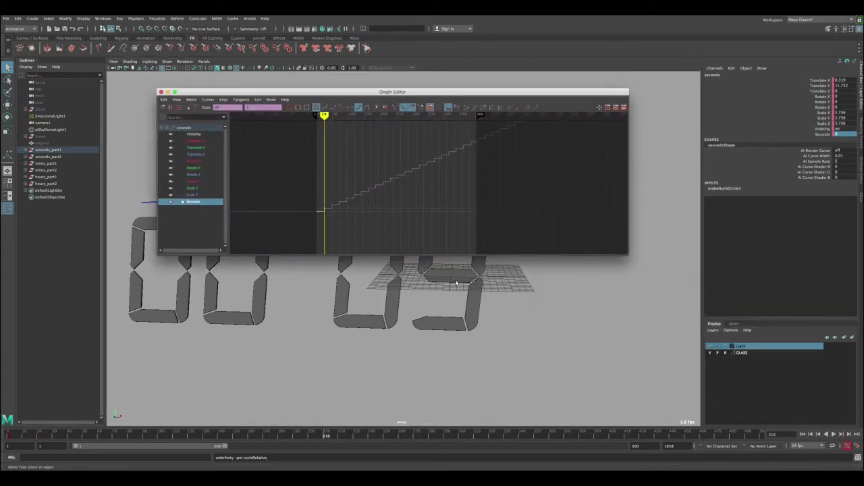
alt+right_drag(363, 170, 383, 183)
alt+middle_drag(358, 183, 586, 213)
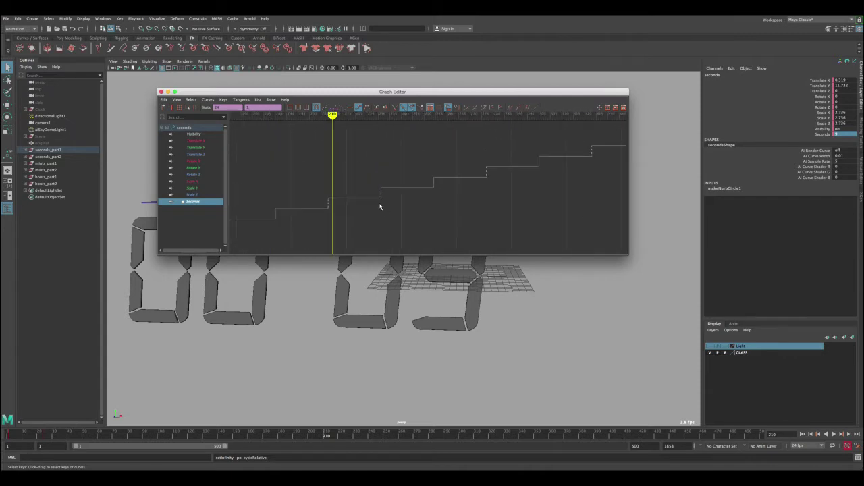
alt+middle_drag(380, 207, 436, 201)
alt+right_drag(389, 166, 409, 198)
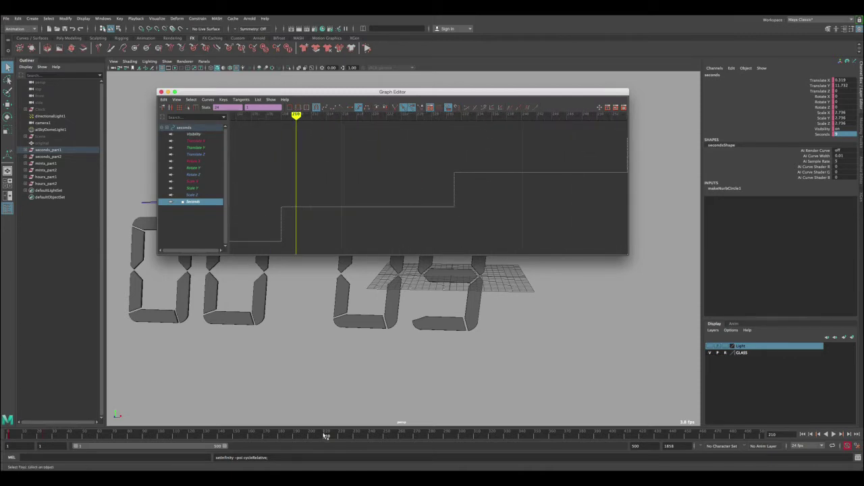
drag(326, 436, 356, 435)
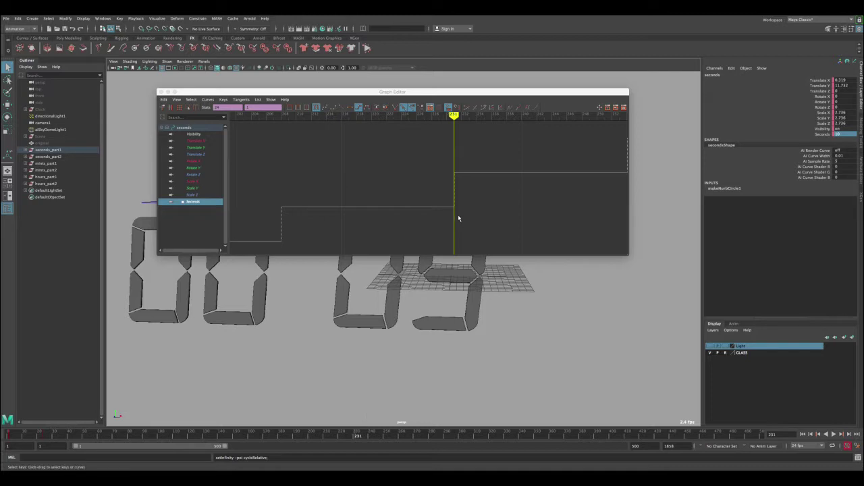
alt+right_drag(475, 215, 388, 195)
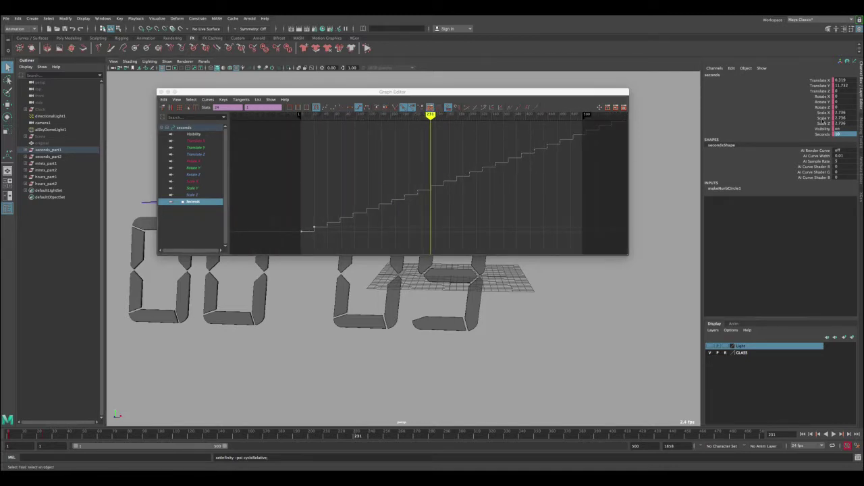
click(823, 133)
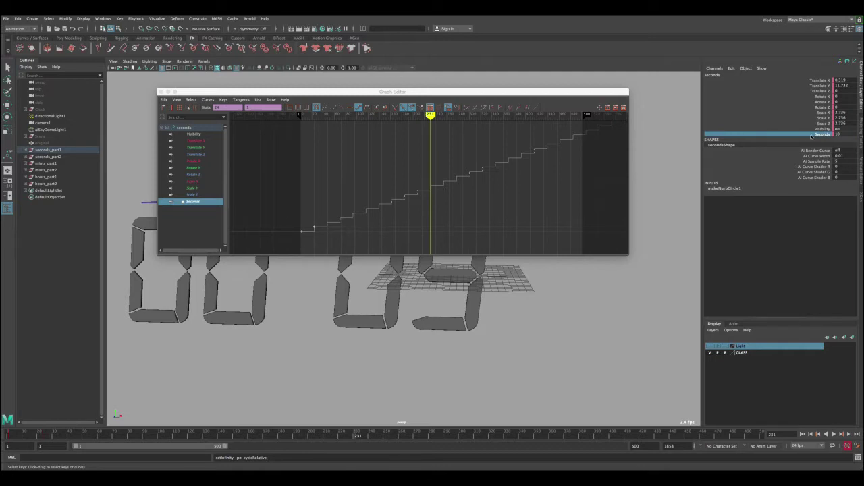
- Bake the Seconds channel over the time slider range with reset Bake Simulation options, channels From Channel Box and Smart Bake enabled
click(20, 19)
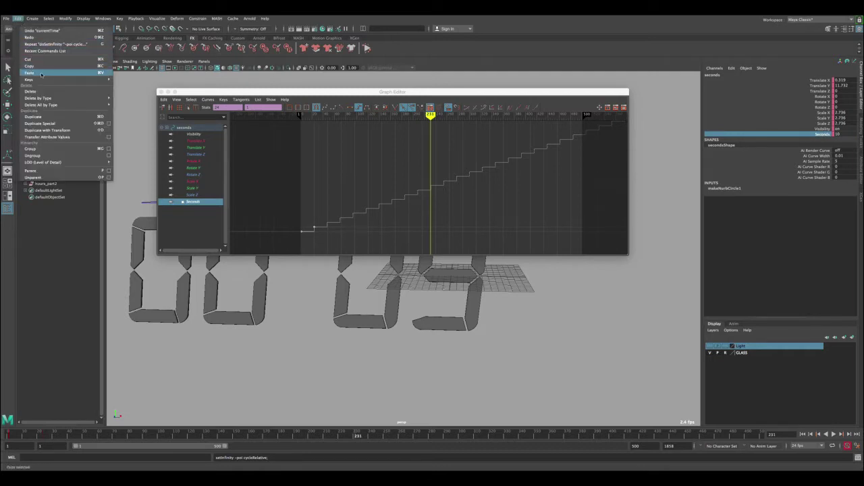
mouse_move(40, 80)
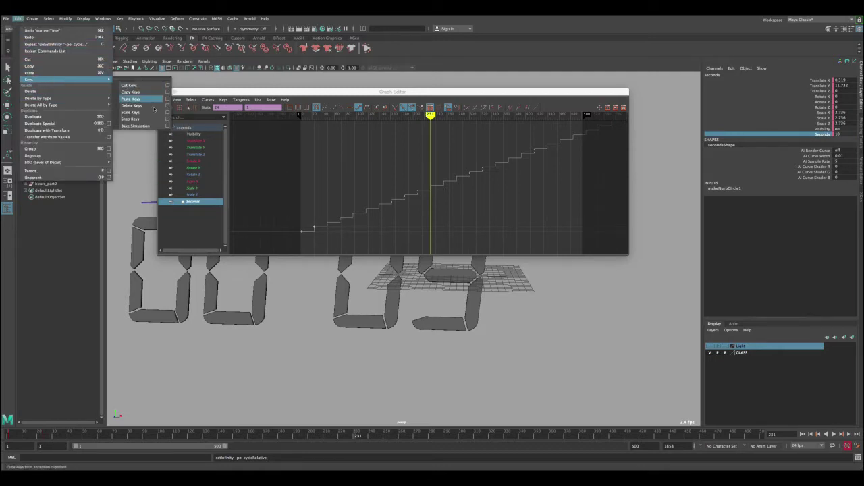
click(167, 127)
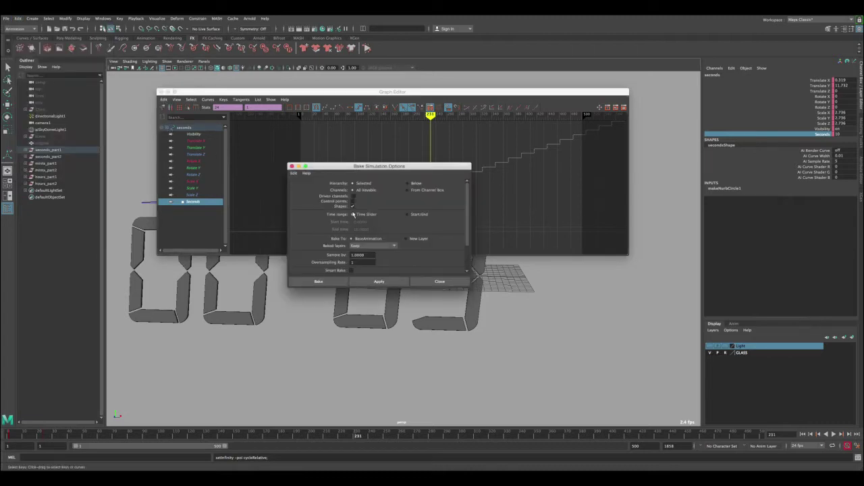
click(294, 174)
click(306, 189)
drag(466, 208, 469, 233)
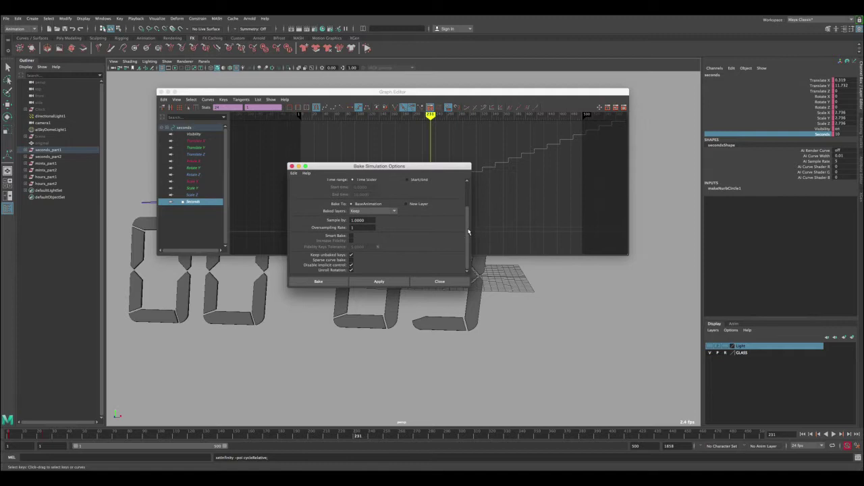
click(350, 235)
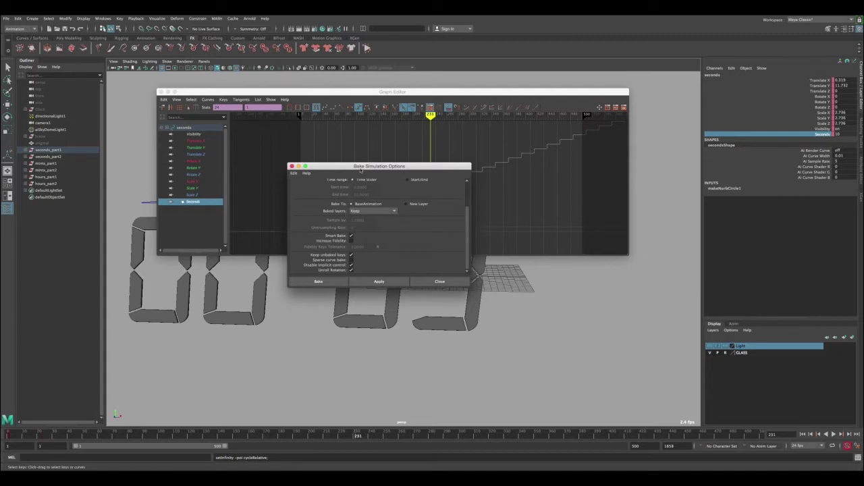
drag(465, 210, 457, 184)
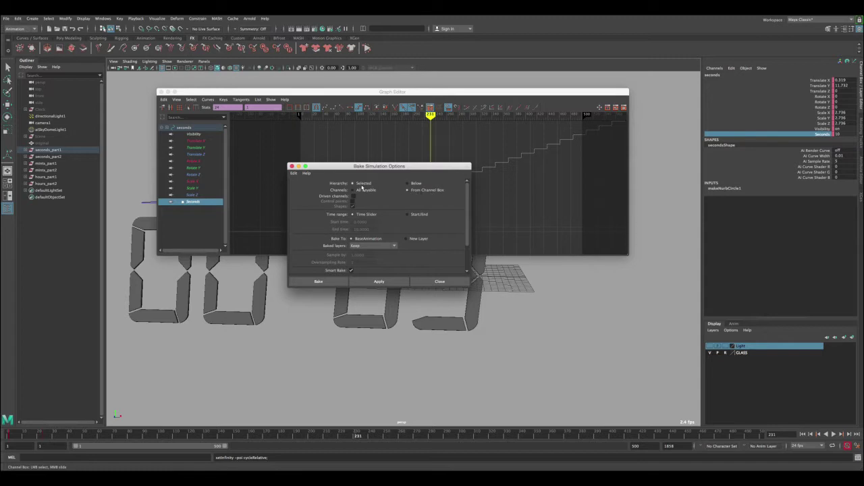
drag(468, 206, 467, 232)
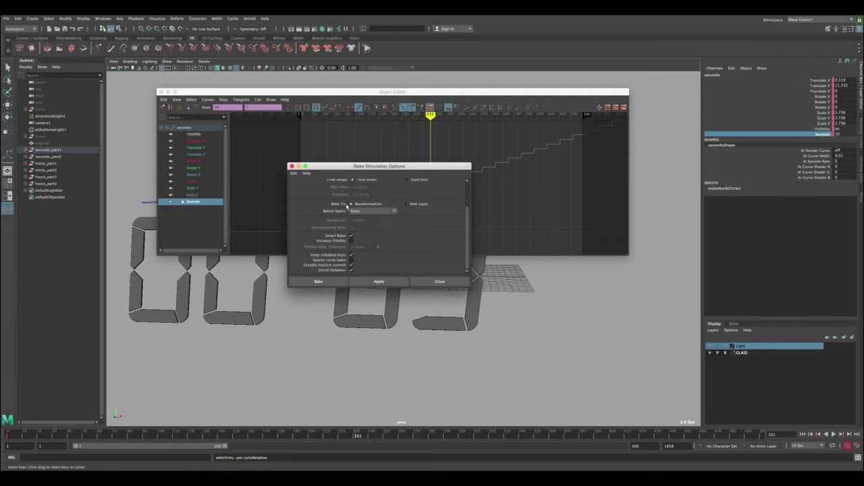
click(331, 282)
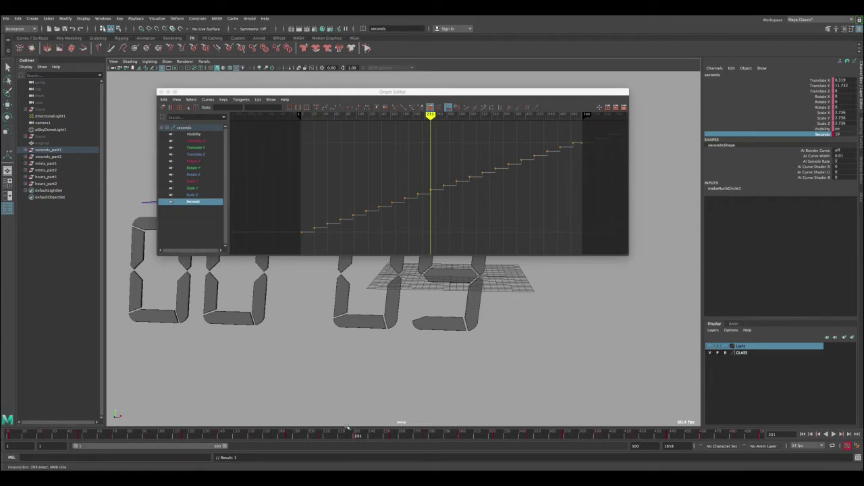
- Scrub through the baked steps between frames 185 and 231, then inspect the Seconds curve closely at frame 231
mouse_move(340, 441)
mouse_down()
mouse_move(320, 437)
mouse_move(364, 439)
mouse_move(354, 441)
mouse_up()
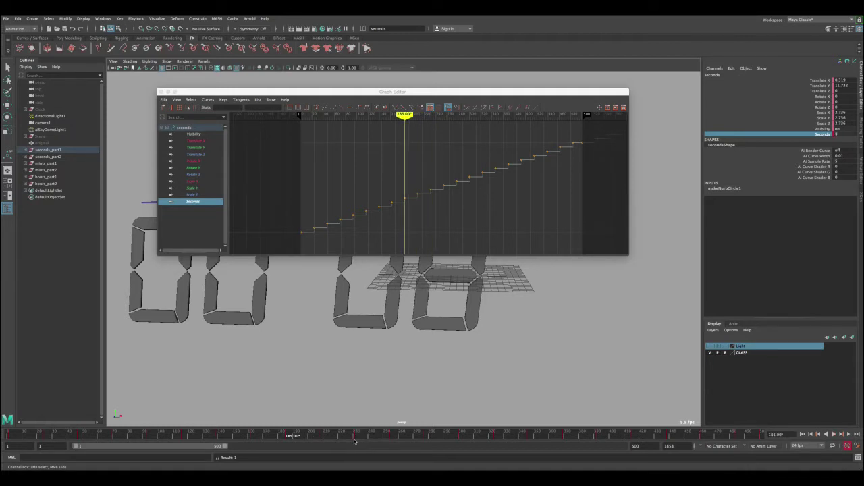
drag(291, 437, 357, 441)
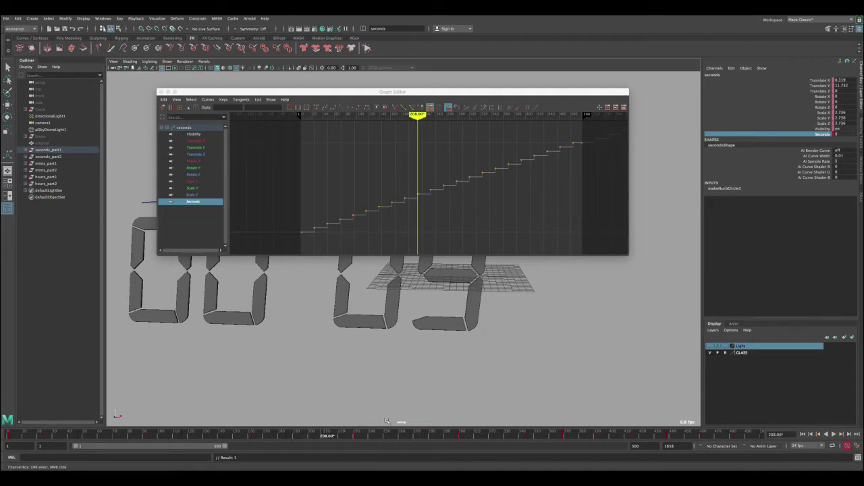
key(period)
alt+right_drag(453, 194, 474, 197)
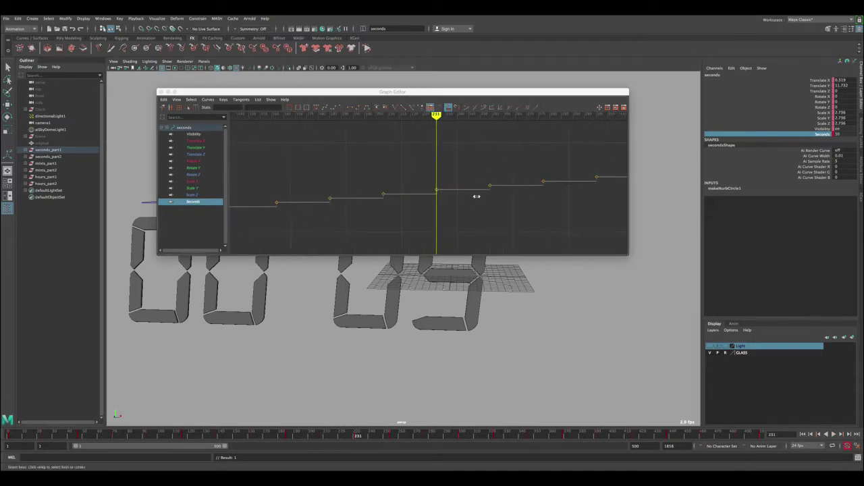
alt+middle_drag(424, 181, 392, 178)
alt+right_drag(391, 178, 403, 154)
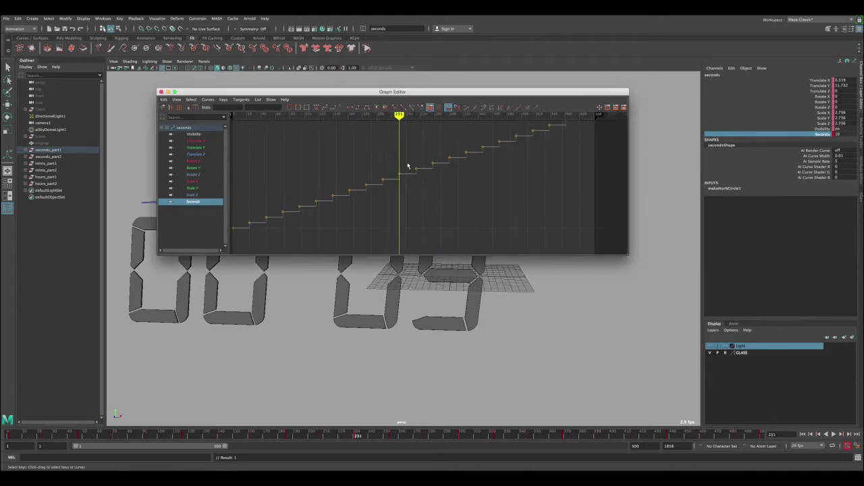
- Set the Seconds channel to 0 at frame 231 and key it
click(841, 134)
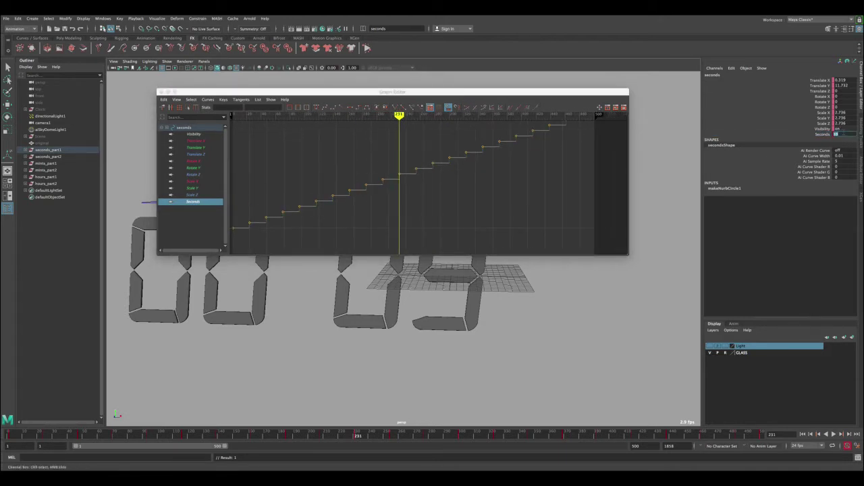
text(0)
key(Return)
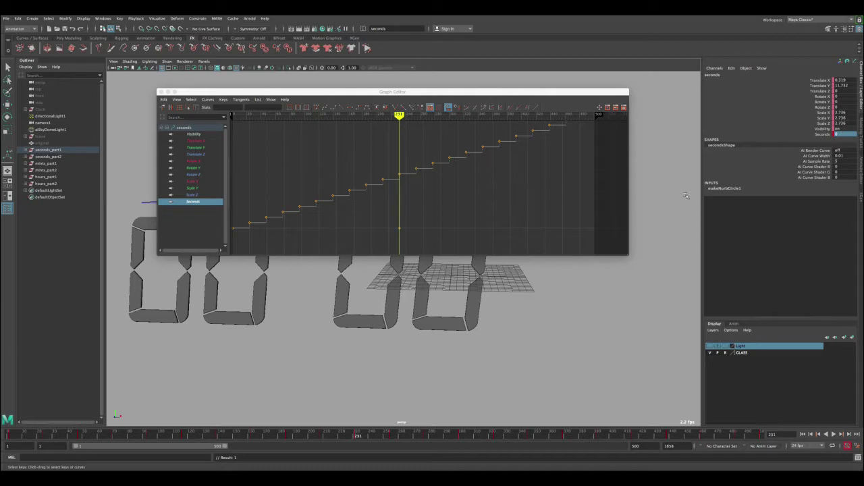
click(818, 136)
right_click(817, 136)
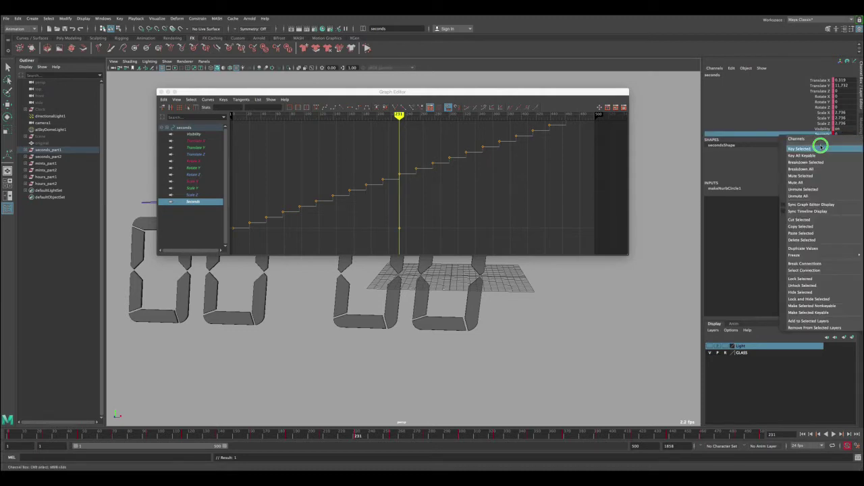
click(820, 146)
- Delete the Seconds keys beyond frame 231 so that the curve ends with the 0 key
alt+right_drag(547, 176, 560, 153)
drag(559, 151, 418, 214)
key(Delete)
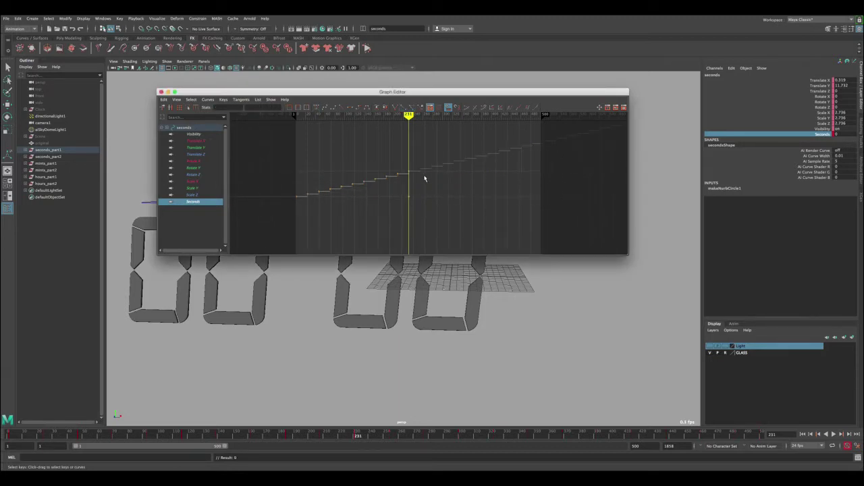
alt+middle_drag(425, 177, 409, 193)
alt+right_drag(409, 193, 443, 194)
alt+middle_drag(341, 195, 431, 186)
alt+right_drag(324, 184, 406, 179)
alt+middle_drag(237, 183, 403, 177)
alt+right_drag(395, 176, 444, 188)
click(380, 177)
key(Delete)
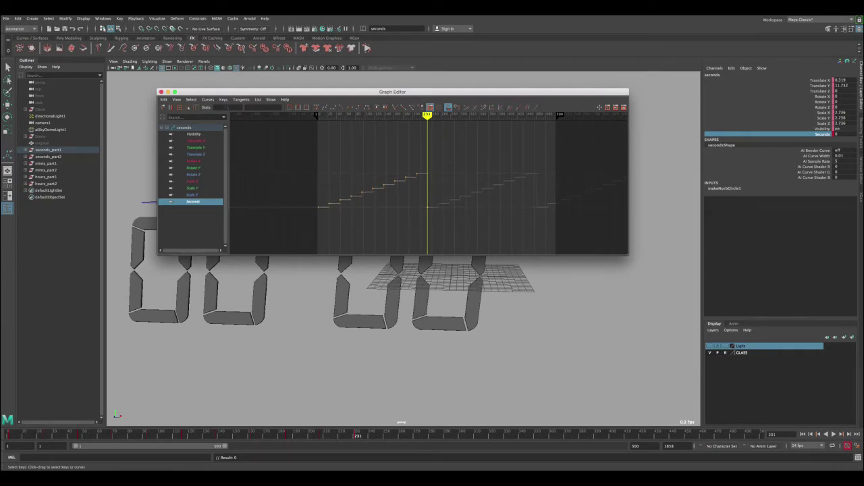
- Set the Seconds curve's post infinity to Cycle and close the Graph Editor
click(208, 99)
mouse_move(218, 118)
click(302, 126)
click(160, 91)
- Extend the playback range to frame 1858 and scrub the timeline to check the repeating count of the seconds digit
drag(358, 434, 788, 432)
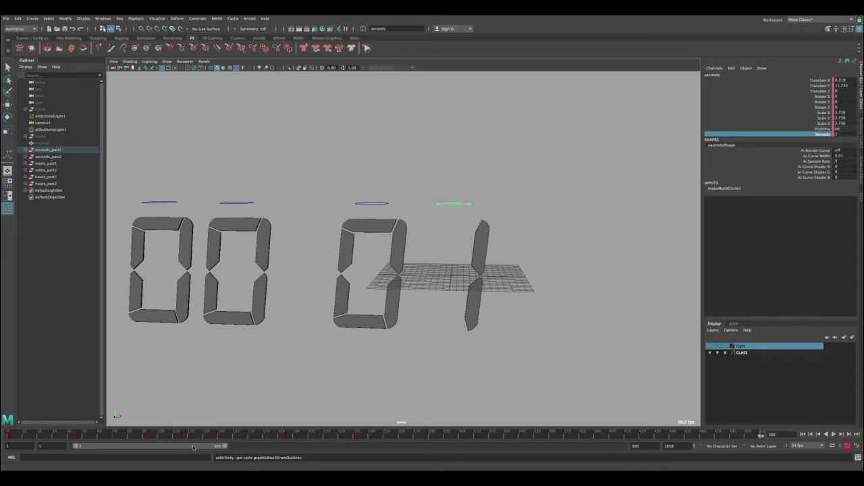
drag(224, 447, 619, 447)
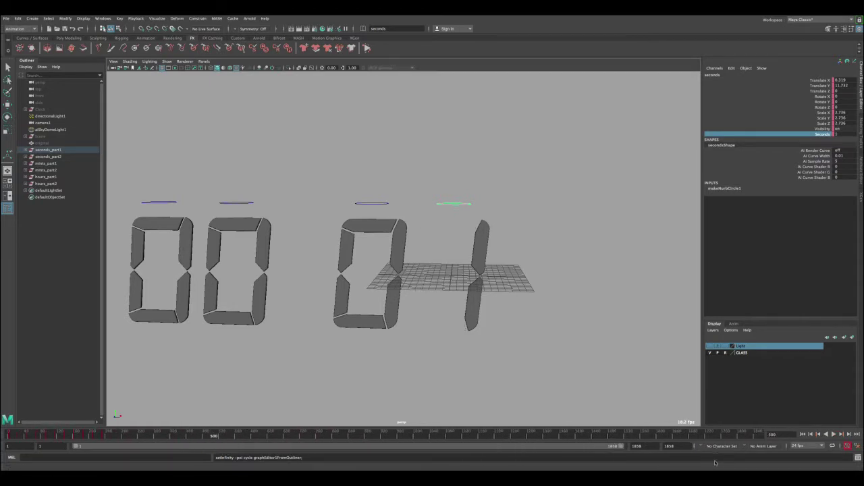
mouse_move(223, 436)
mouse_down()
mouse_move(721, 436)
mouse_move(550, 428)
mouse_move(461, 393)
mouse_move(677, 373)
mouse_move(3, 404)
mouse_move(37, 406)
mouse_up()
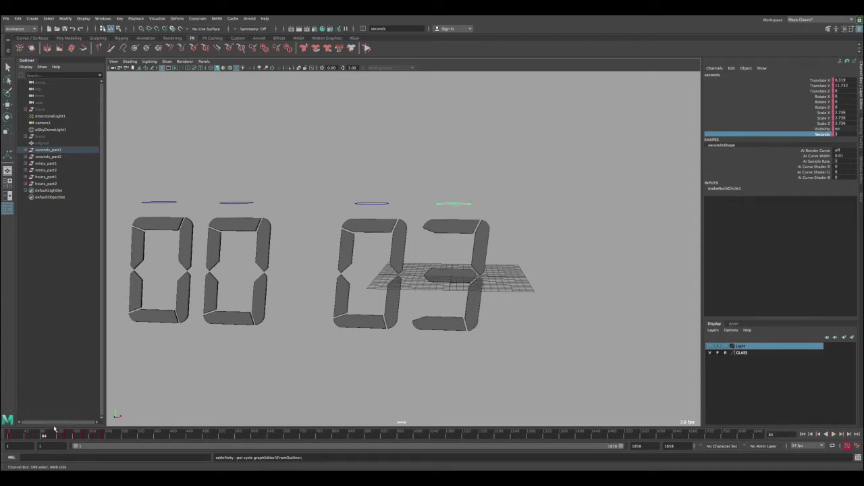
drag(54, 428, 108, 434)
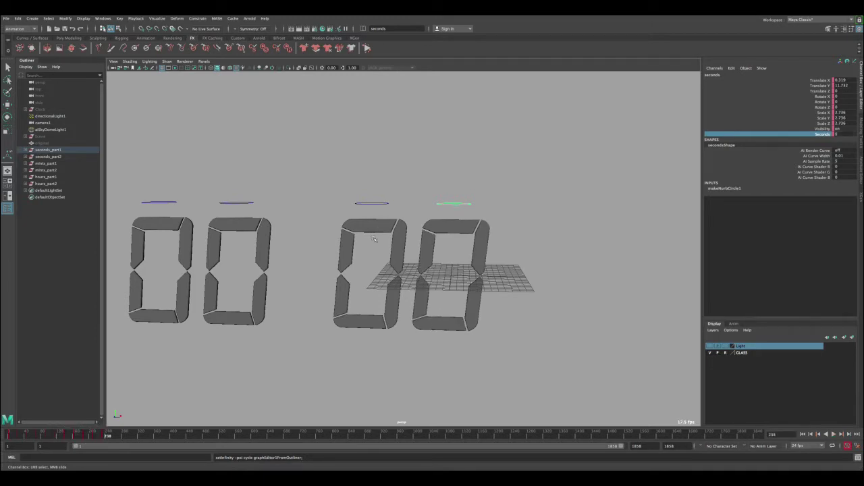
- Key the Seconds channel of the tens-of-seconds digit's control at 0 on frame 1
click(376, 204)
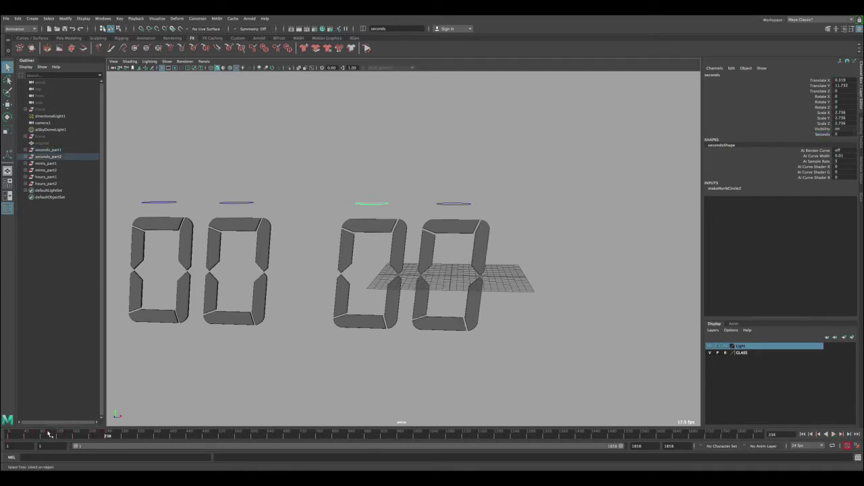
click(6, 434)
click(825, 133)
right_click(817, 134)
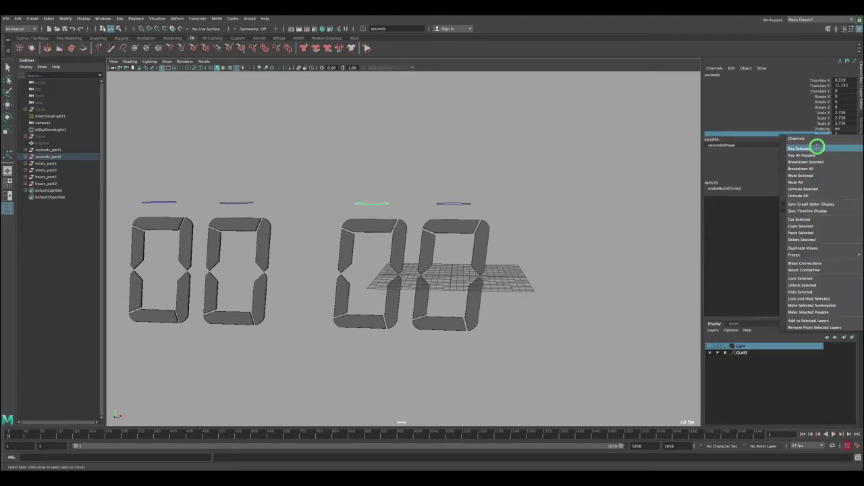
click(816, 141)
- Key the tens-of-seconds control's Seconds channel at 1 on frame 231, where the units digit restarts from 0
alt+right_drag(495, 190, 530, 251)
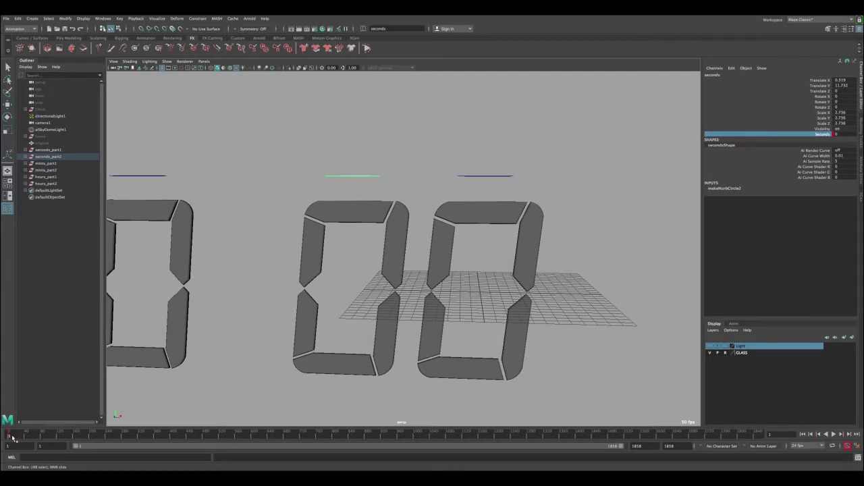
drag(12, 438, 106, 436)
click(472, 177)
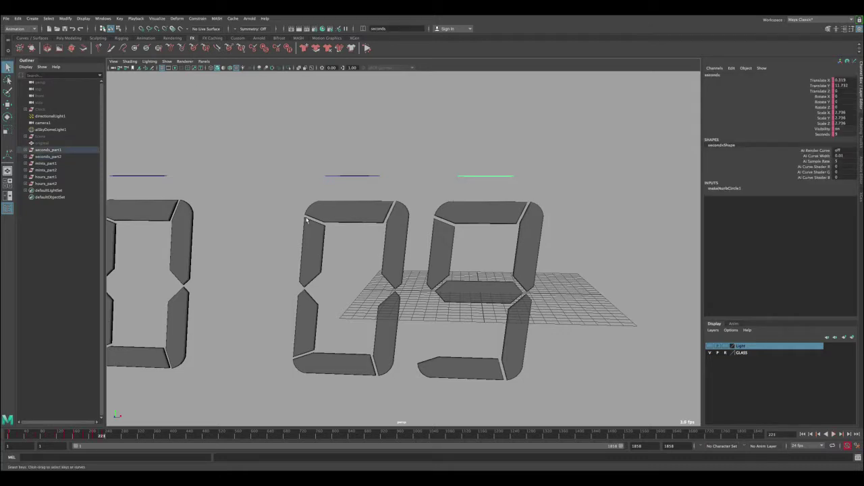
key(alt+shift+v)
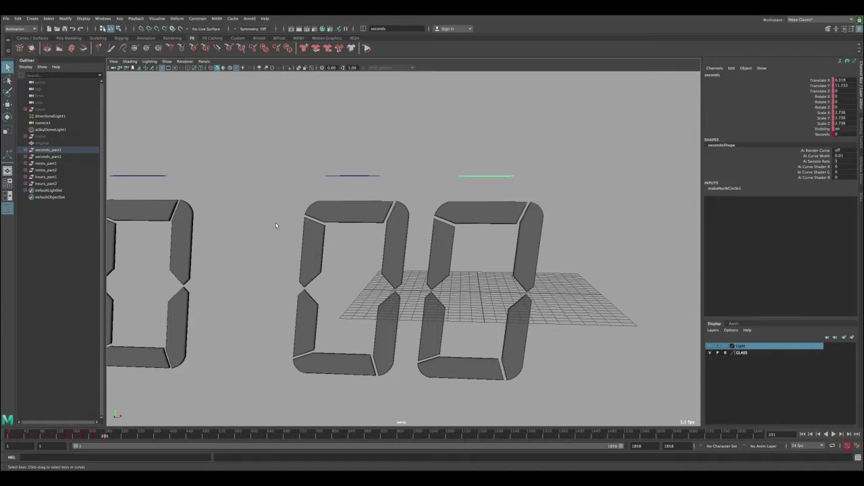
click(360, 177)
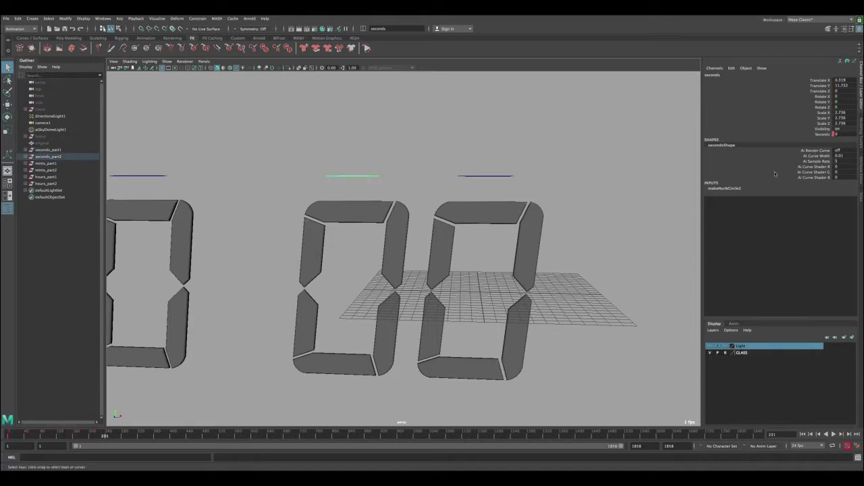
double_click(838, 134)
text(1)
key(Return)
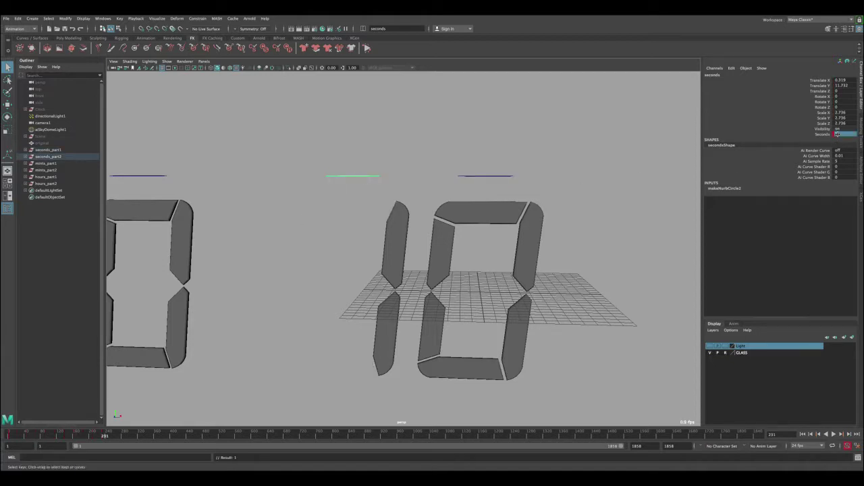
click(824, 135)
right_click(822, 135)
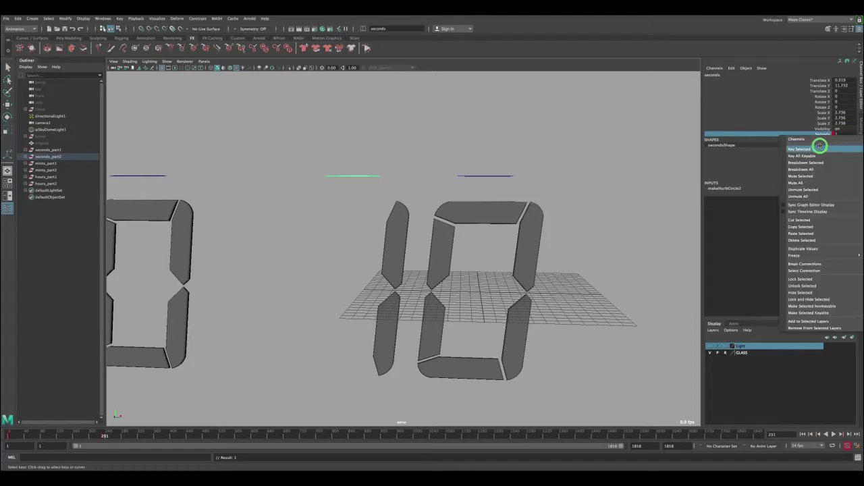
click(817, 149)
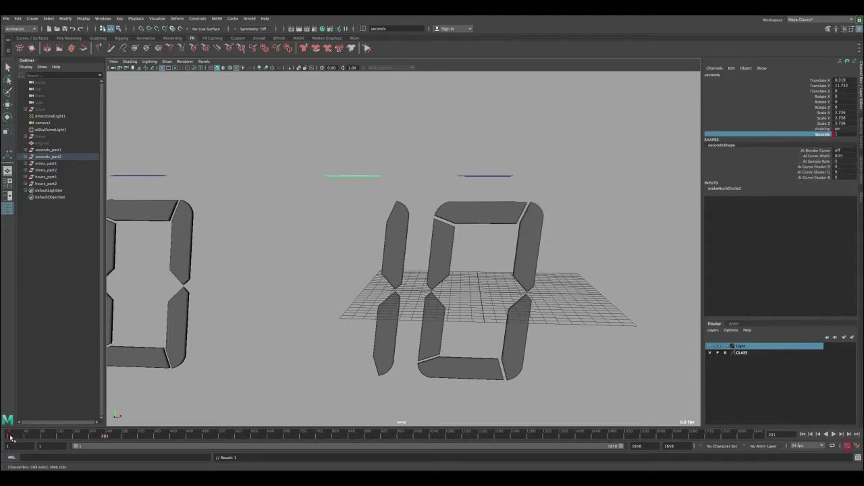
- Scrub the tens-of-seconds animation and apply stepped tangents to its Seconds curve in the Graph Editor
drag(10, 438, 80, 438)
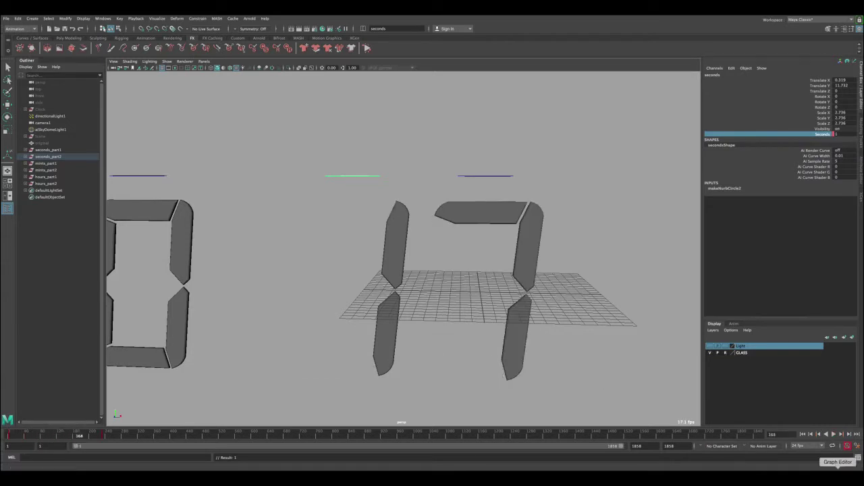
click(847, 445)
click(204, 136)
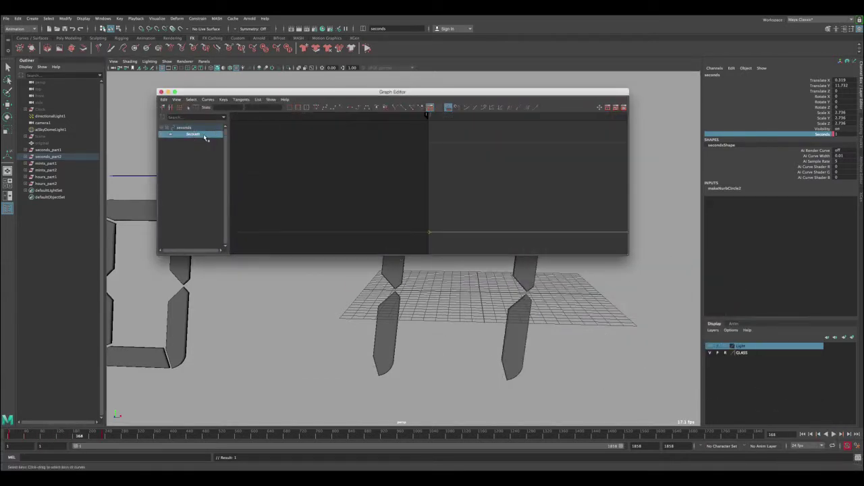
key(f)
scroll(422, 203, down, 6)
click(435, 192)
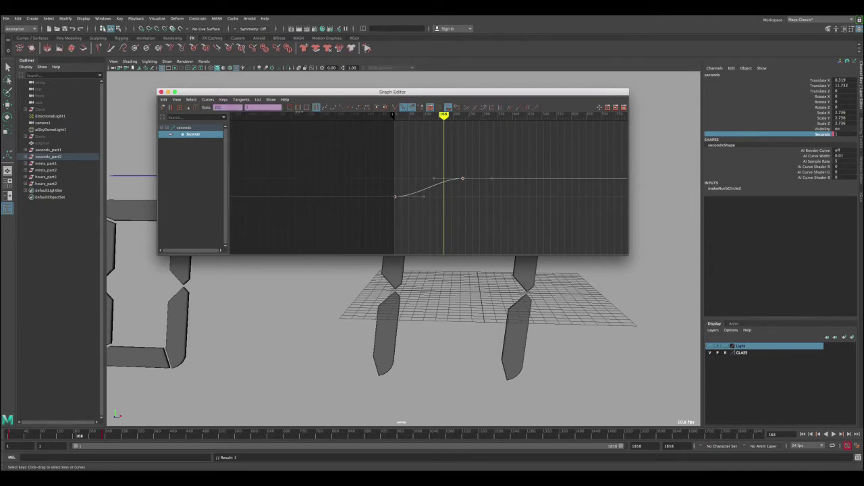
click(358, 107)
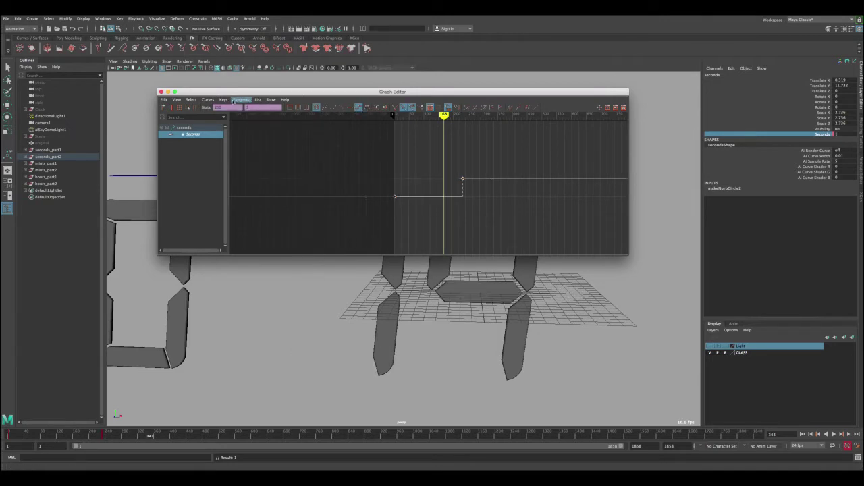
- Set the tens-of-seconds Seconds curve's post infinity to Cycle with Offset and put the Graph Editor away
click(208, 99)
mouse_move(223, 118)
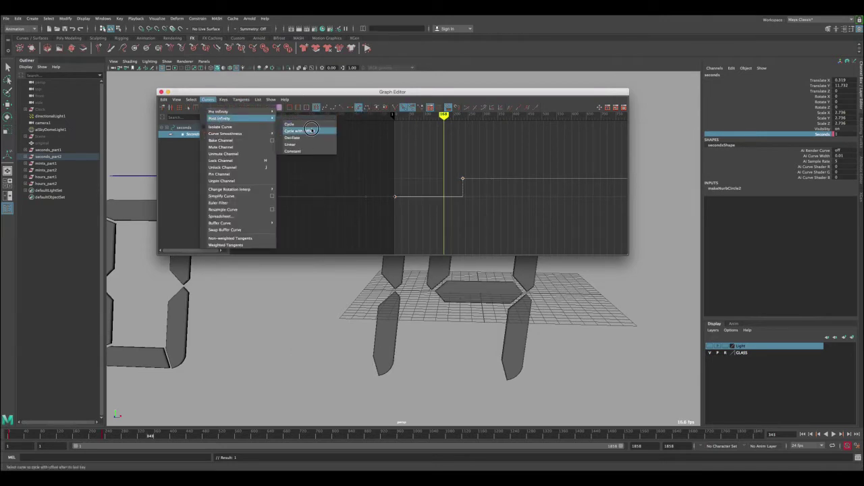
click(299, 130)
scroll(424, 170, down, 3)
alt+middle_drag(430, 156, 340, 154)
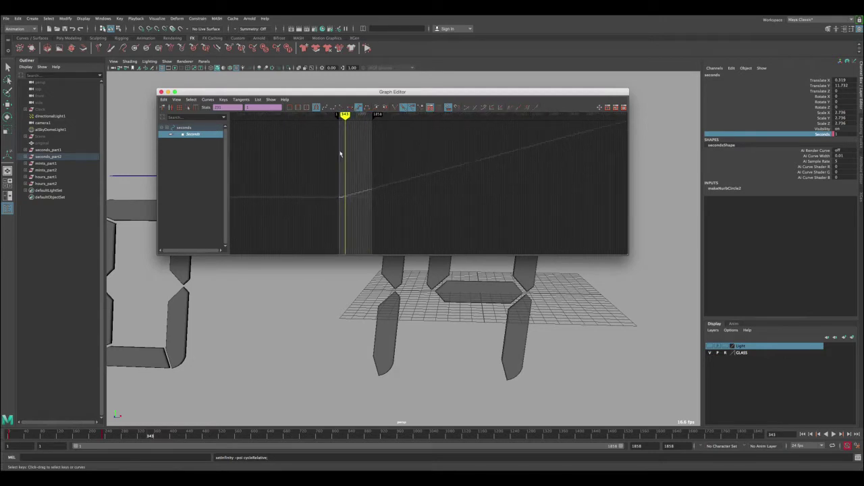
click(207, 100)
mouse_move(222, 118)
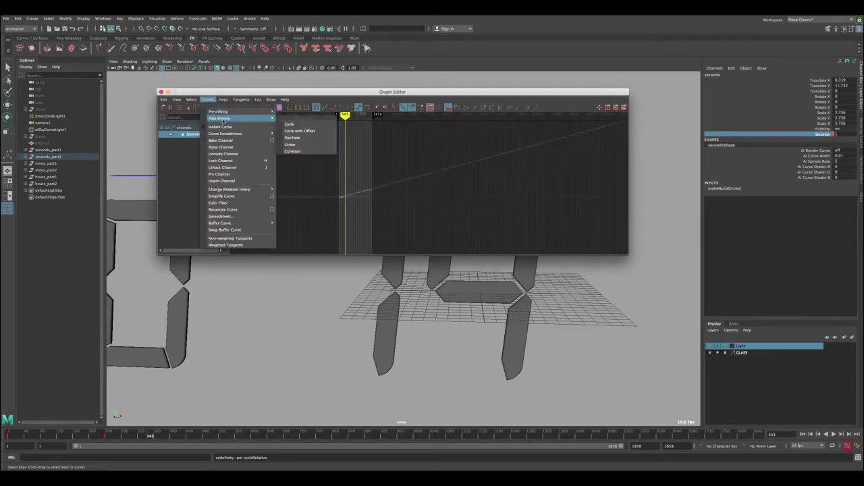
click(299, 131)
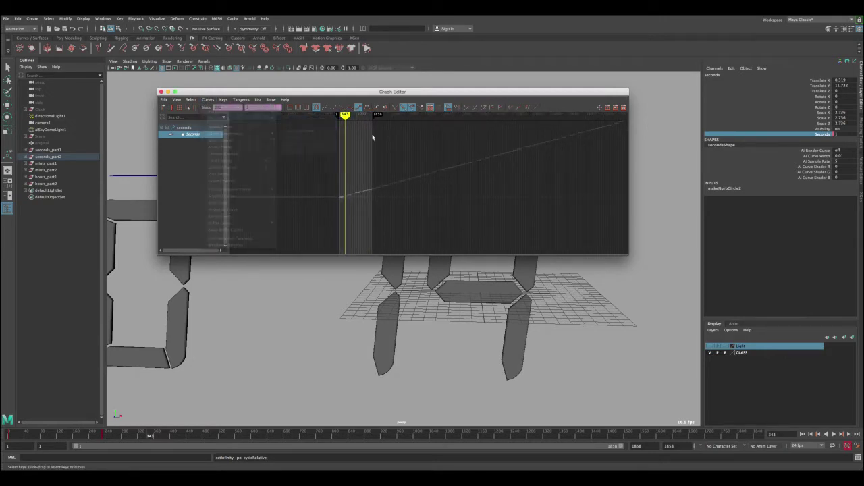
click(168, 92)
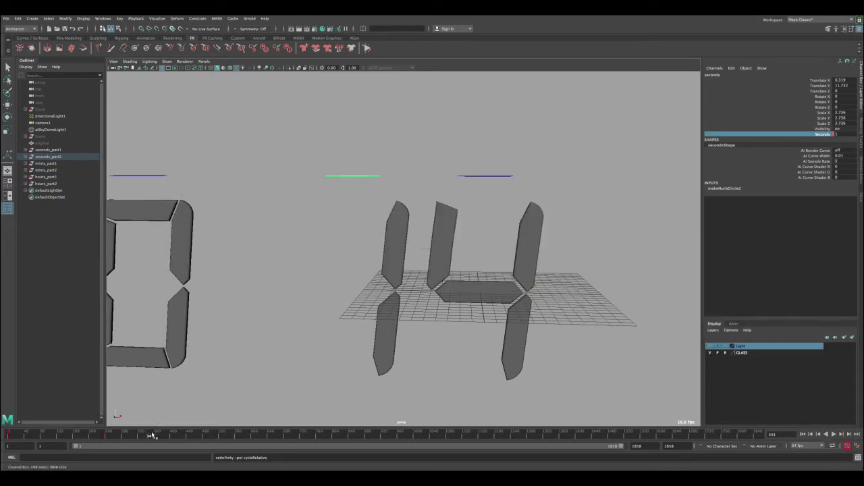
- Scrub and step frame by frame to find where the seconds pass 59, with the tens-of-seconds control selected
mouse_move(153, 436)
mouse_down()
mouse_move(564, 419)
mouse_move(601, 436)
mouse_move(626, 435)
mouse_move(568, 438)
mouse_up()
alt+right_drag(503, 308, 537, 362)
alt+middle_drag(476, 184, 434, 179)
click(414, 182)
click(310, 182)
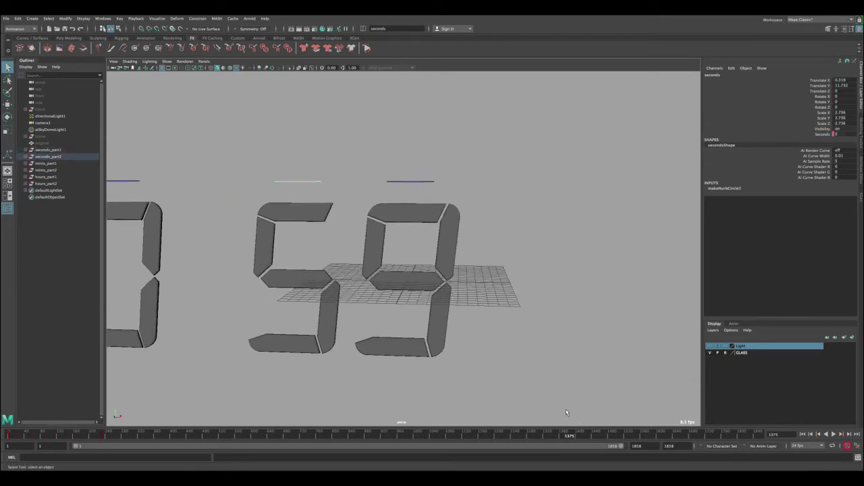
key(alt+v)
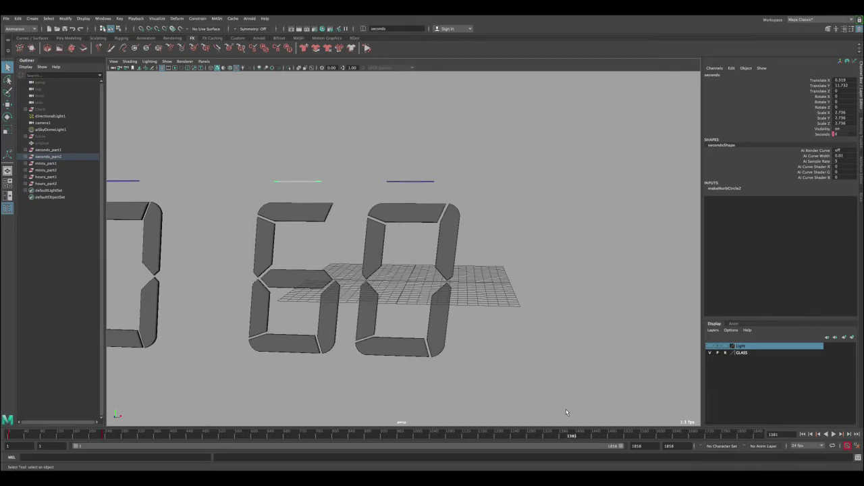
key(alt+comma)
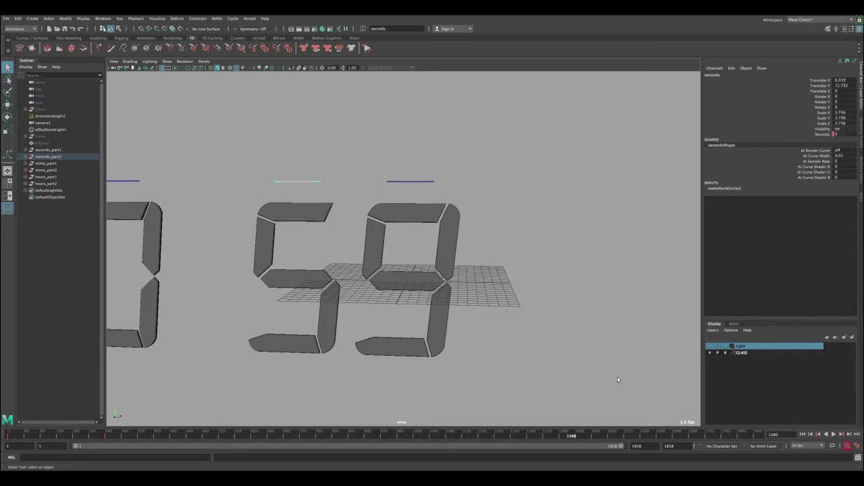
key(alt+period)
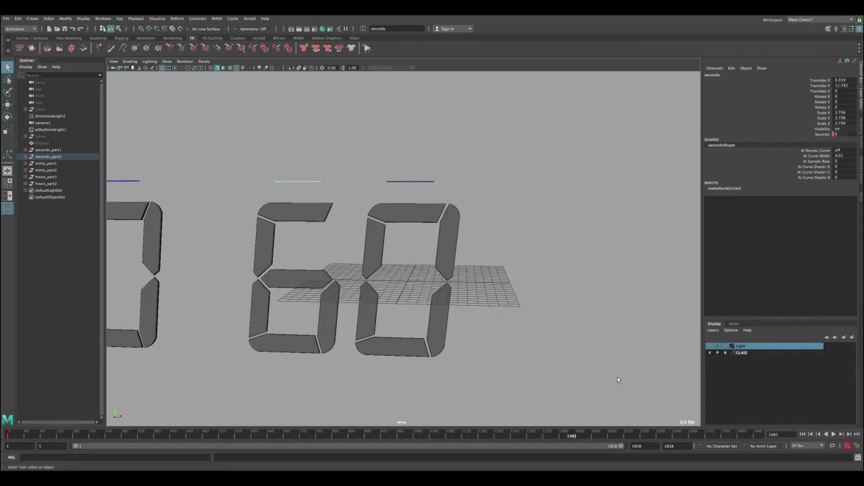
- Reopen the Graph Editor and examine the tens-of-seconds control's stepped Seconds curve around frame 1381
click(832, 467)
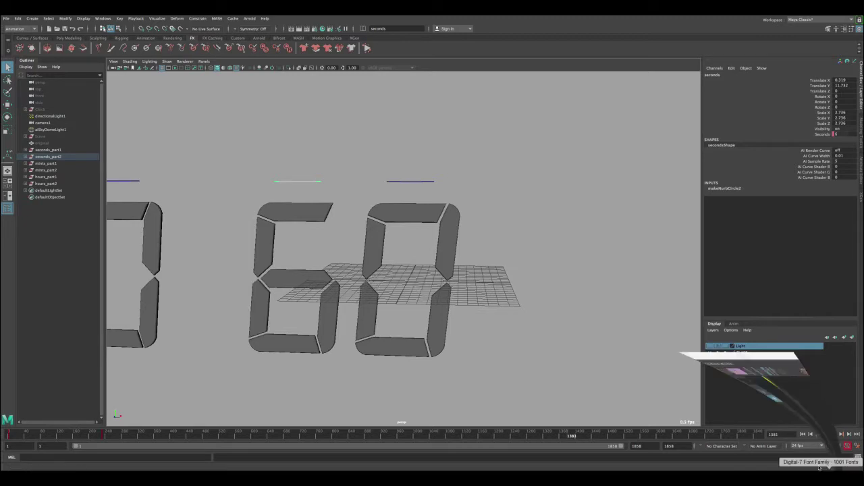
key(f)
scroll(392, 202, down, 5)
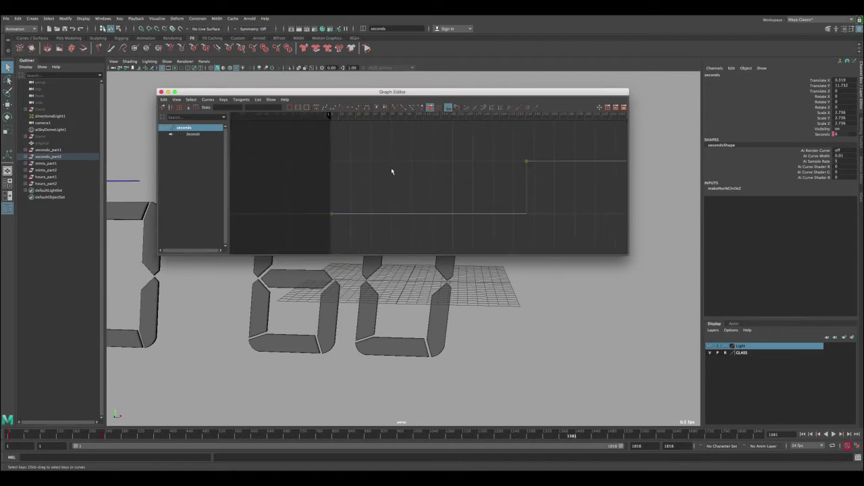
click(450, 181)
scroll(454, 174, down, 5)
alt+right_drag(459, 164, 477, 193)
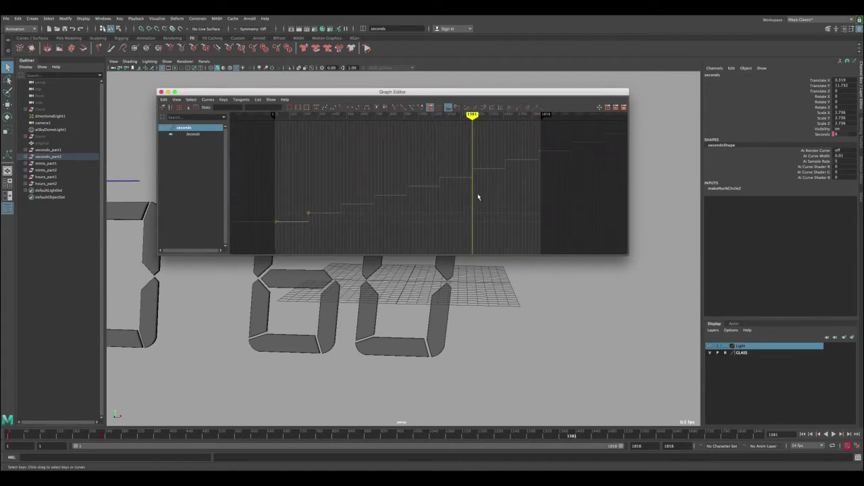
drag(256, 92, 293, 80)
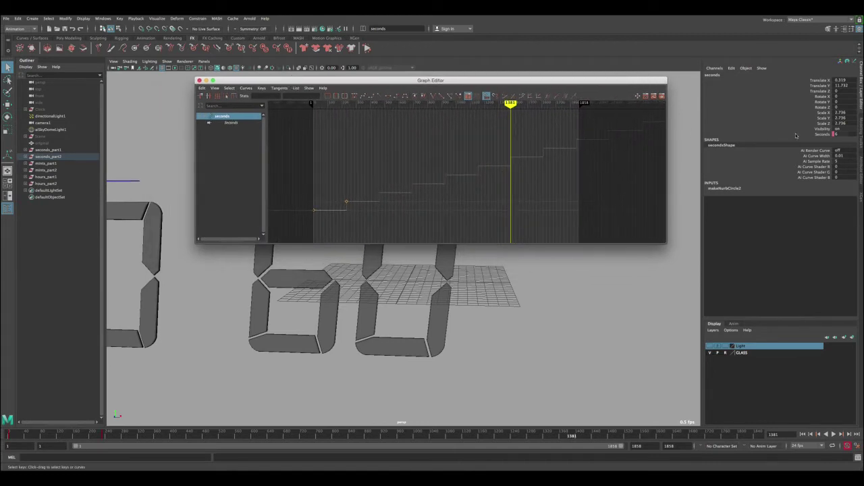
- Bake the tens-of-seconds control's Seconds channel over the time slider range with Bake Simulation and Smart Bake enabled
click(820, 135)
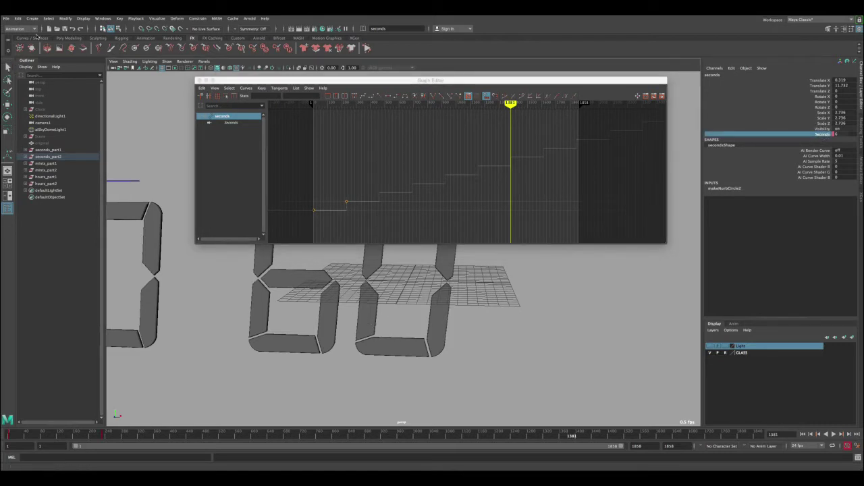
click(19, 18)
mouse_move(64, 80)
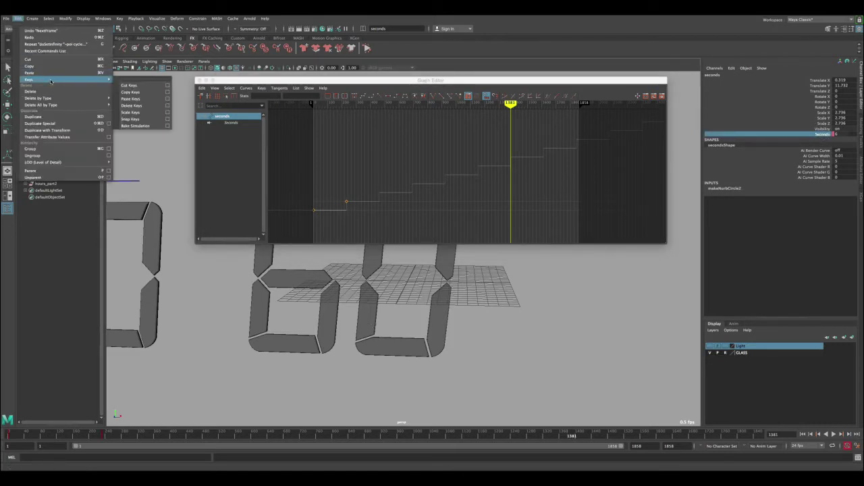
click(167, 126)
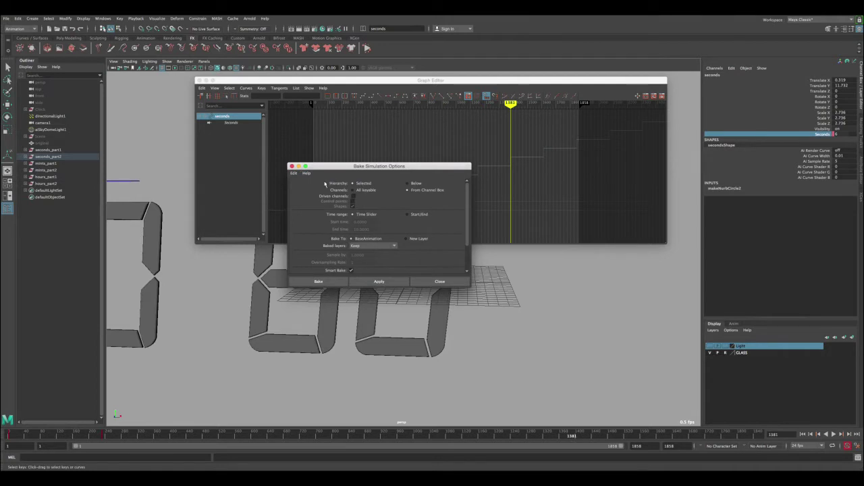
scroll(467, 229, down, 2)
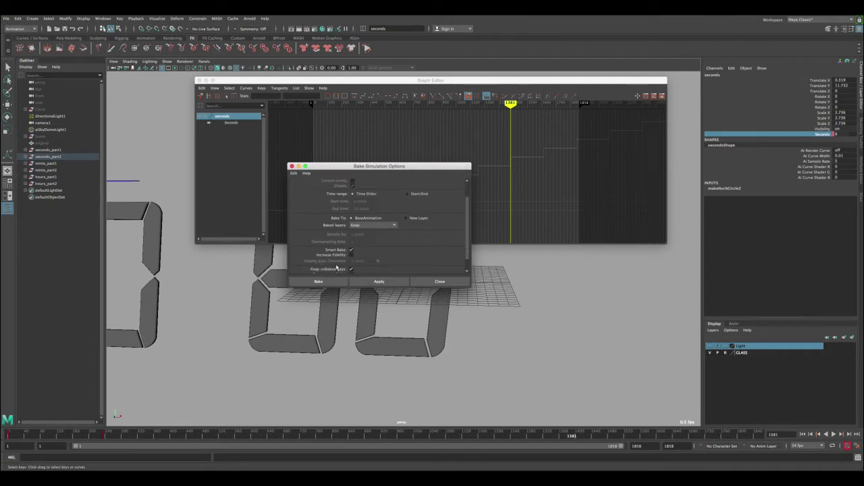
click(317, 280)
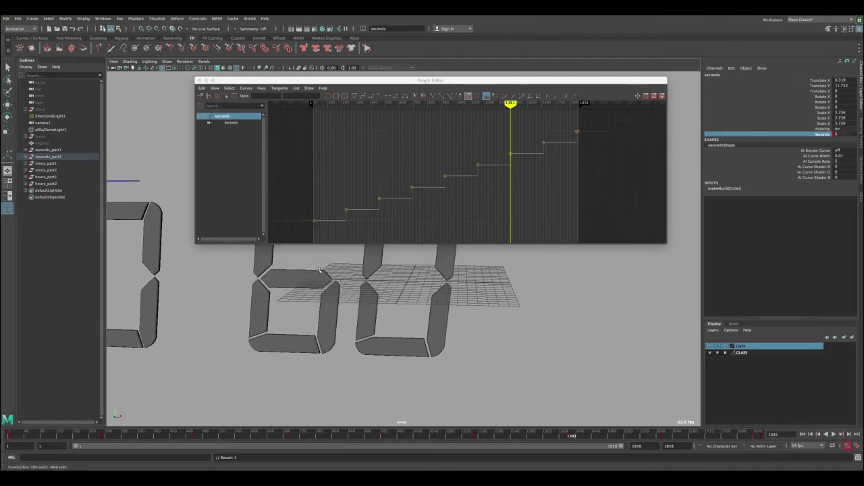
- Set the tens-of-seconds control's Seconds channel to 0 on the baked key at frame 1381
scroll(499, 198, down, 4)
alt+shift+right_drag(494, 189, 511, 186)
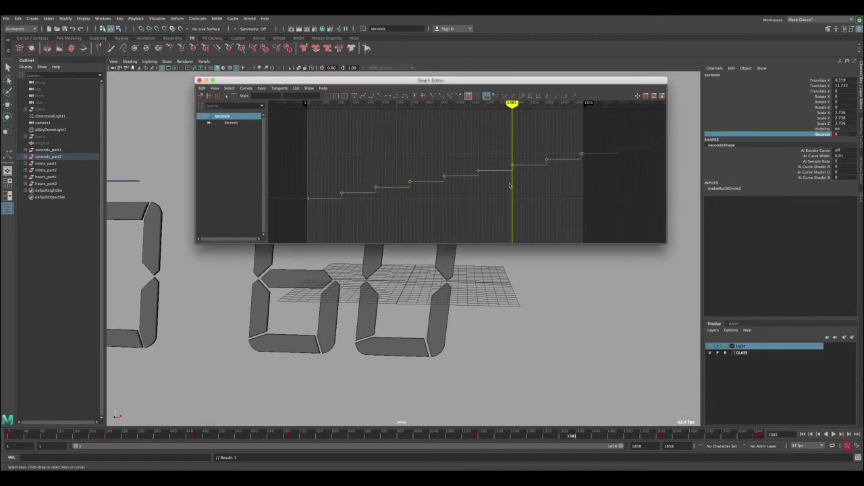
alt+middle_drag(512, 186, 441, 185)
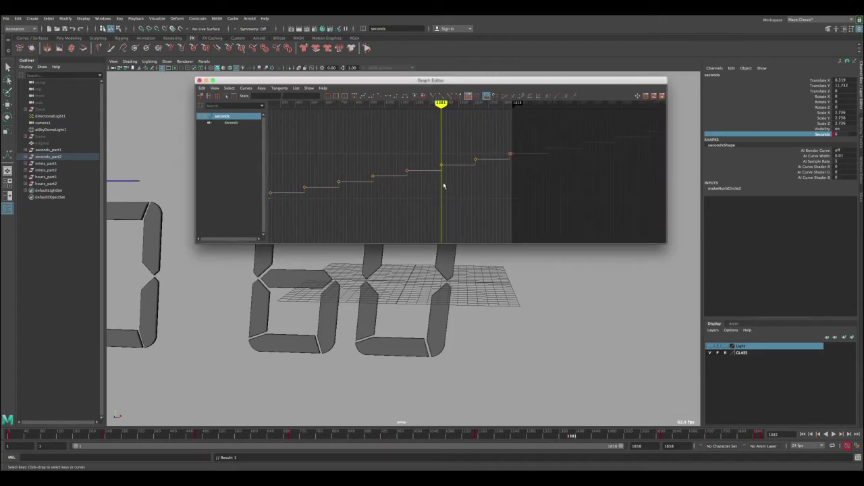
alt+right_drag(444, 186, 447, 194)
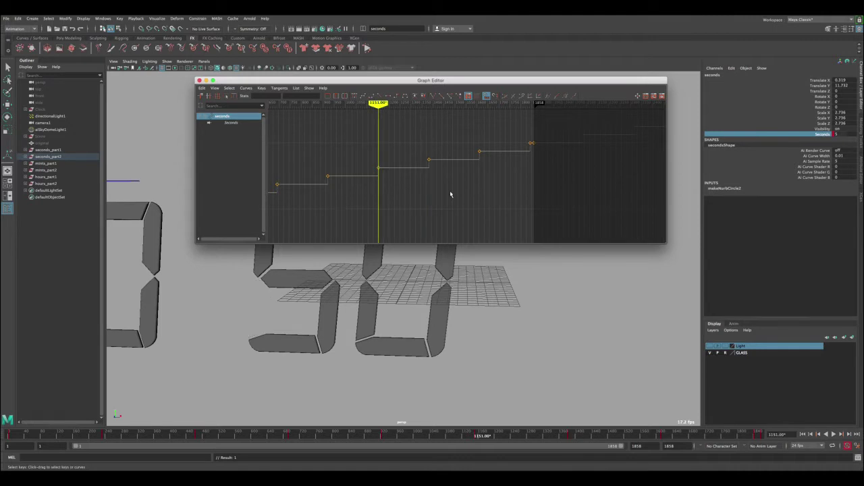
key(.)
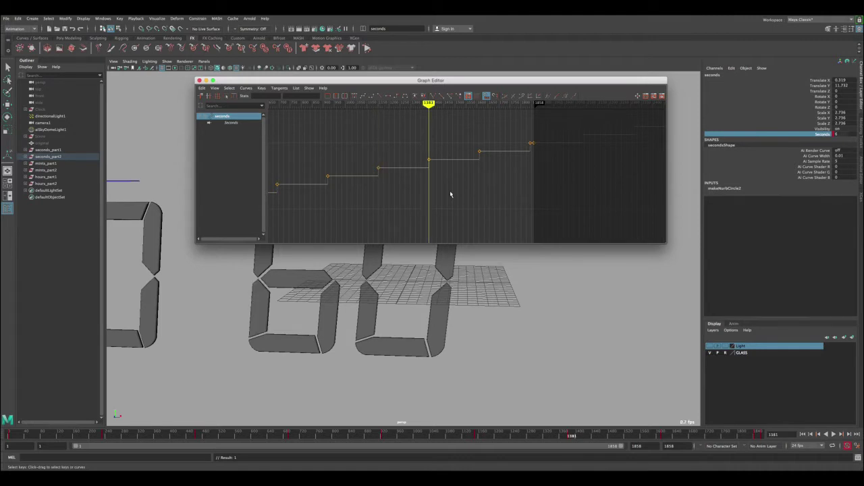
double_click(844, 134)
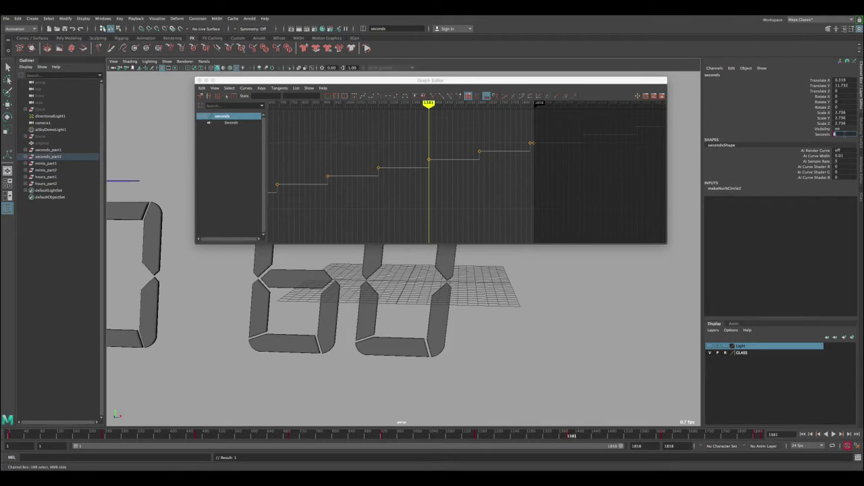
text(0)
key(Return)
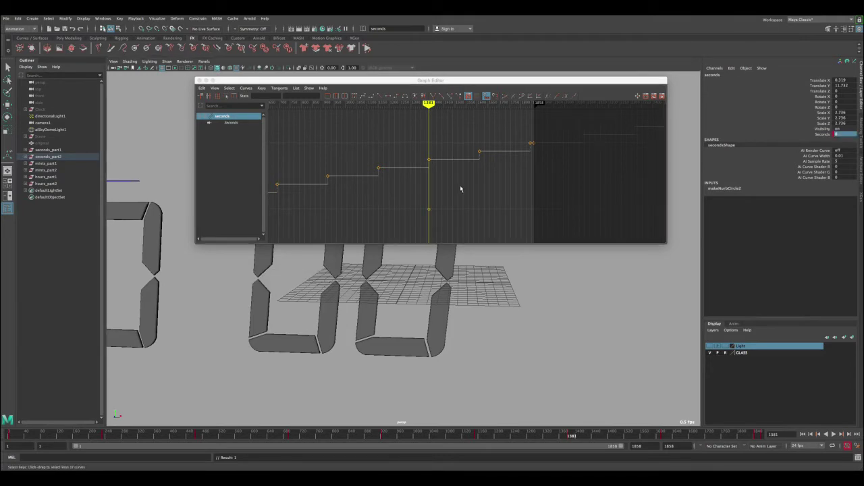
- Delete the baked Seconds keys after frame 1381 and the leftover upper key at that frame
scroll(467, 177, down, 4)
alt+shift+right_drag(467, 182, 526, 177)
drag(548, 147, 467, 180)
key(Delete)
click(441, 160)
key(Delete)
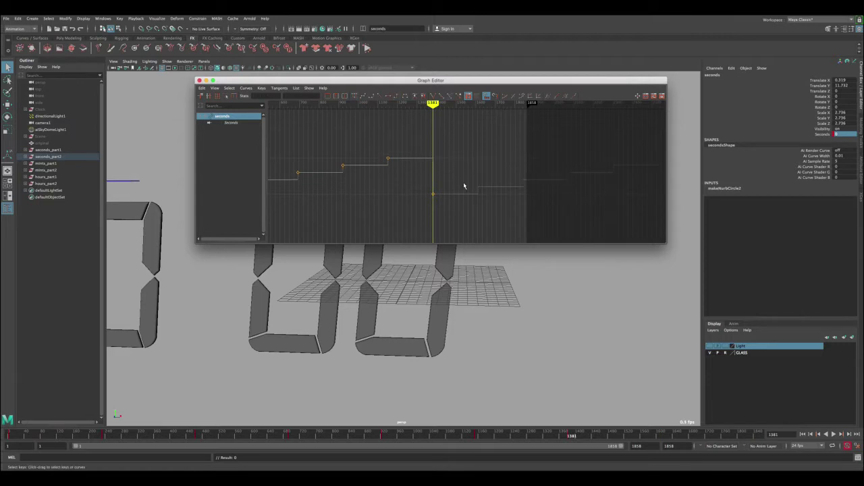
- Inspect the cycling Seconds curve, close the Graph Editor and scrub past frame 1381 to check the seconds rollover
alt+right_drag(464, 185, 461, 128)
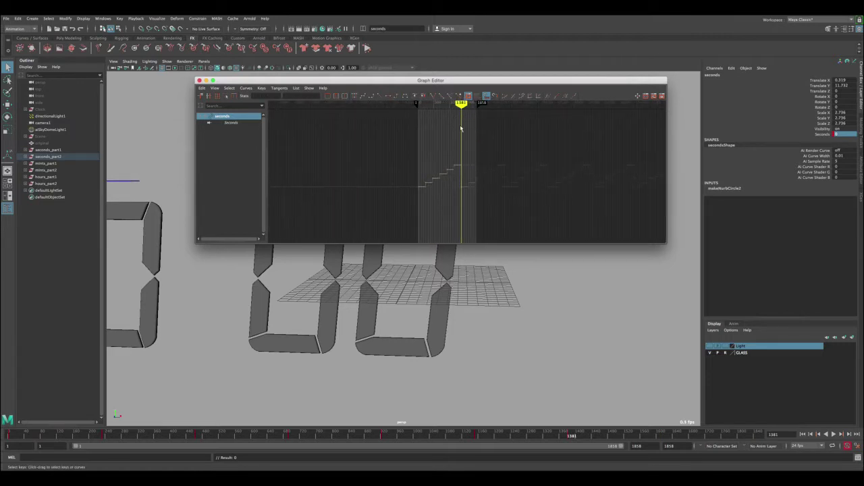
alt+middle_drag(461, 129, 393, 164)
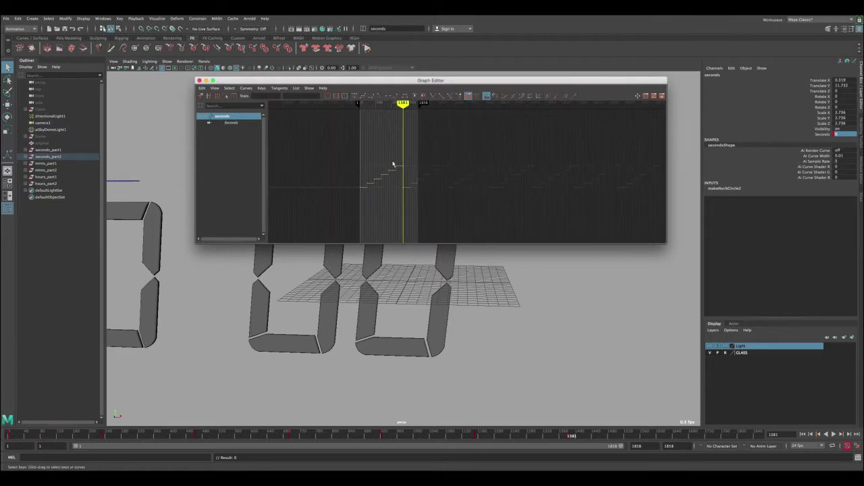
click(206, 81)
click(516, 389)
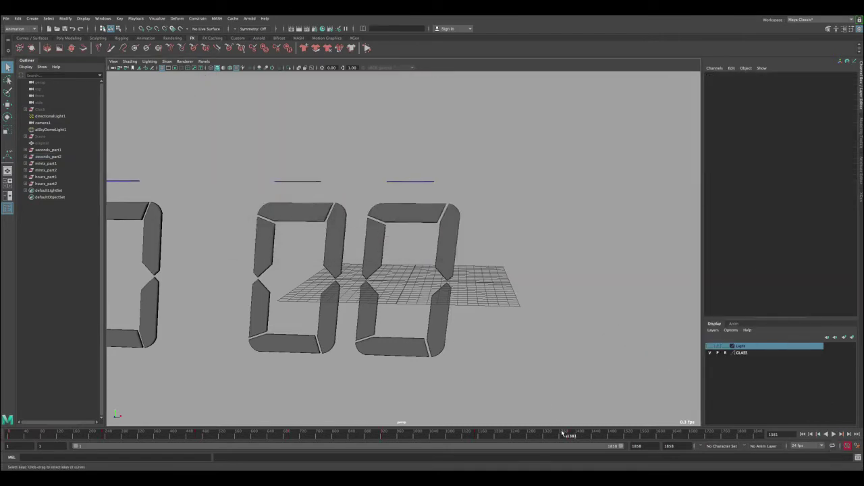
mouse_move(562, 434)
mouse_down()
mouse_move(717, 435)
mouse_move(119, 436)
mouse_move(609, 428)
mouse_move(557, 429)
mouse_move(577, 428)
mouse_up()
alt+right_drag(453, 310, 198, 146)
alt+drag(199, 146, 320, 197)
alt+drag(608, 403, 601, 396)
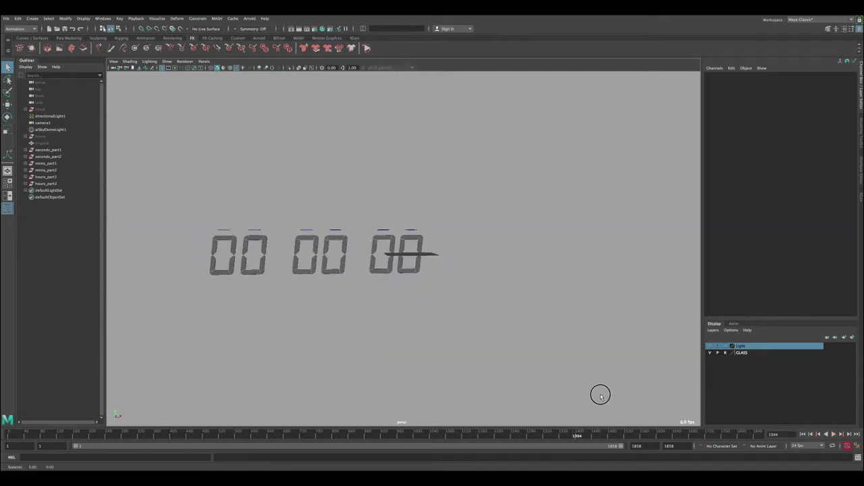
drag(580, 432, 738, 436)
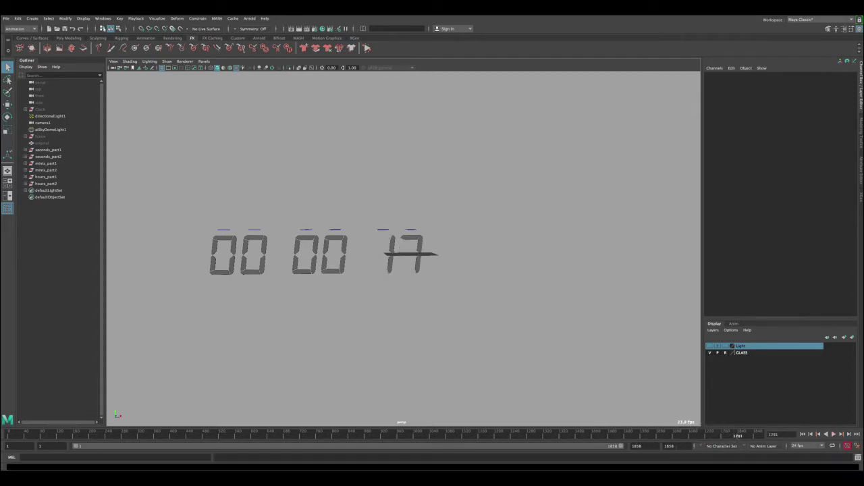
- Extend the playback range to frame 10000 and scrub the timeline back to frame 1
click(648, 447)
text(1000)
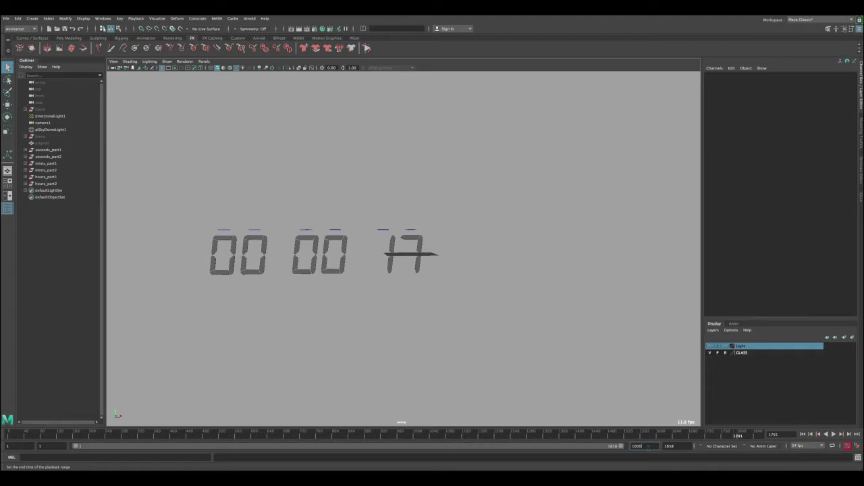
text(0)
key(Return)
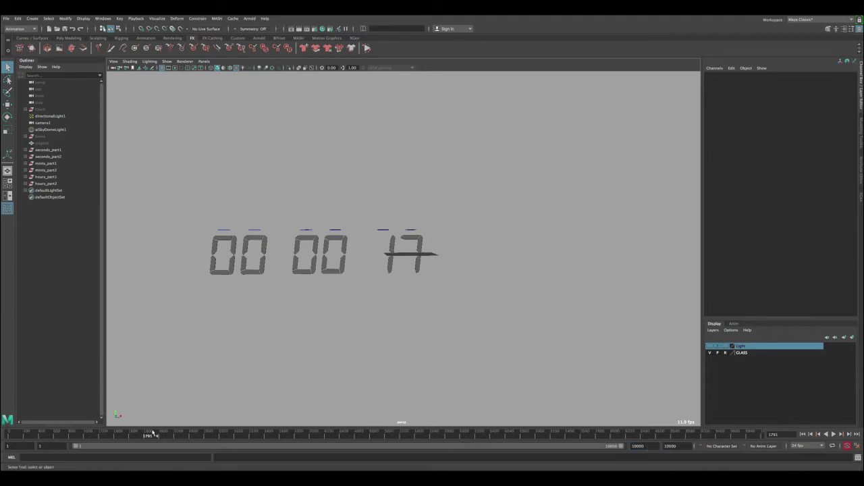
drag(154, 435, 3, 422)
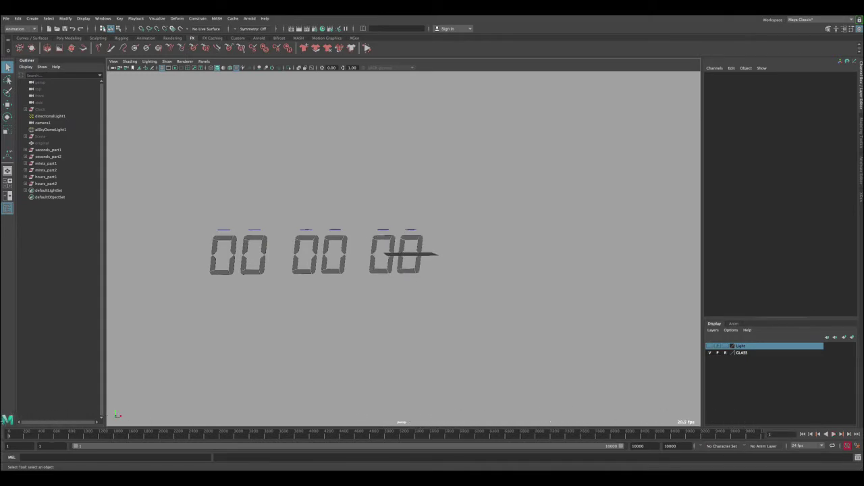
- Select the ones-of-minutes control and scrub the timeline from frame 1 to review how the seconds digits count
alt+right_drag(332, 218, 402, 365)
alt+right_drag(285, 164, 291, 193)
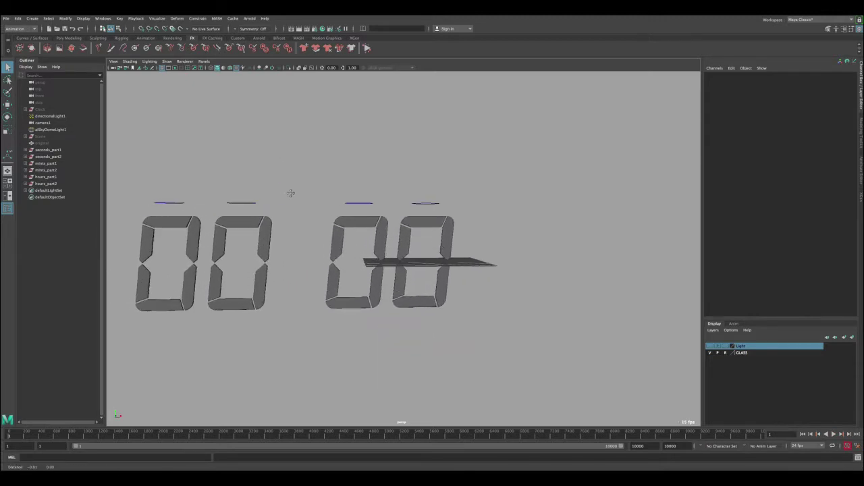
alt+drag(291, 193, 337, 192)
click(297, 201)
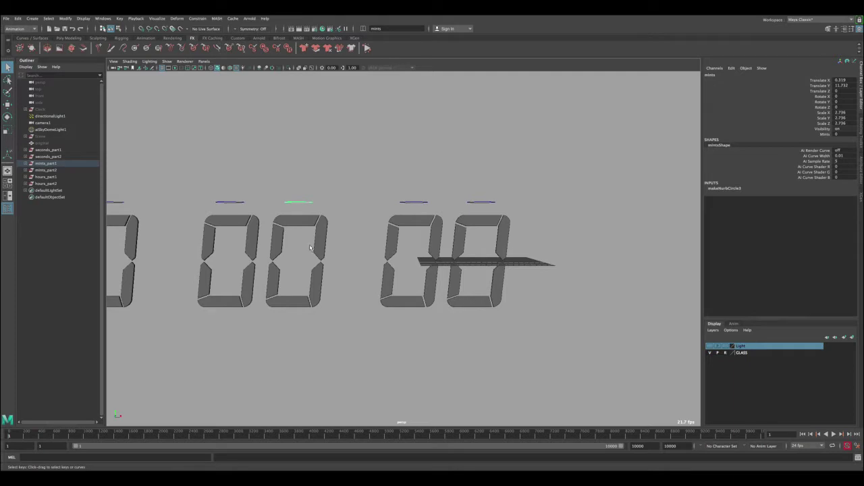
alt+right_drag(299, 262, 229, 257)
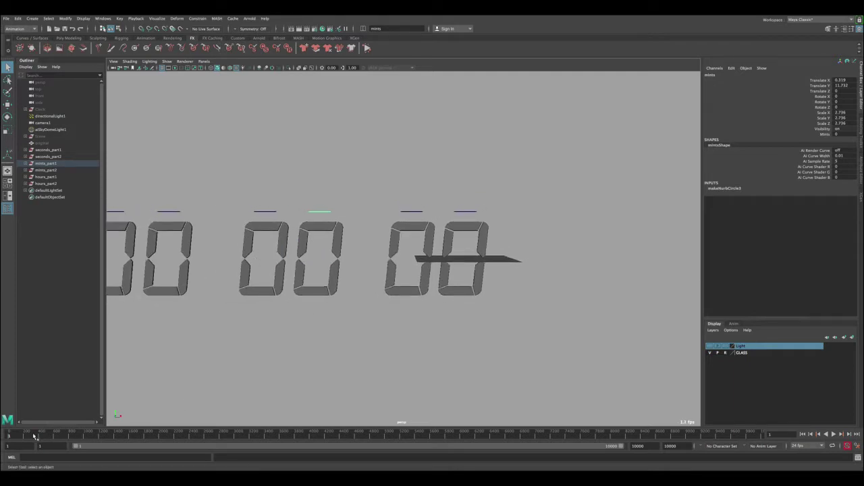
drag(35, 436, 9, 436)
alt+right_drag(370, 290, 380, 301)
alt+middle_drag(365, 256, 413, 251)
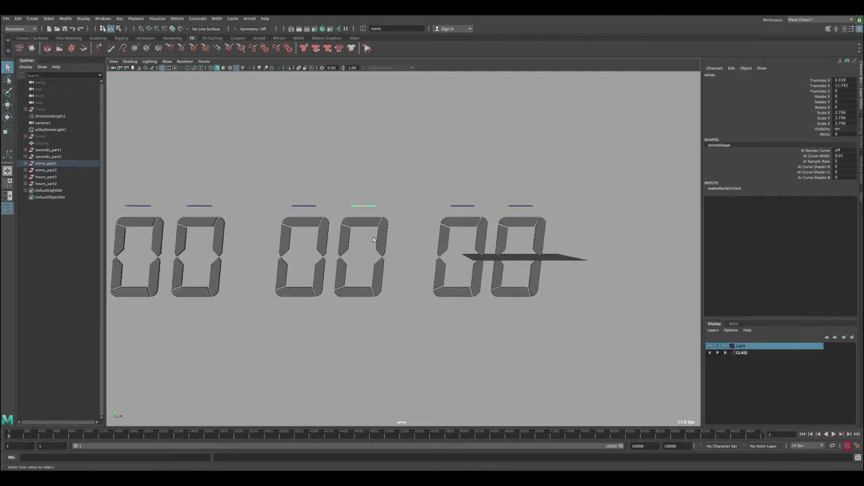
drag(13, 437, 51, 437)
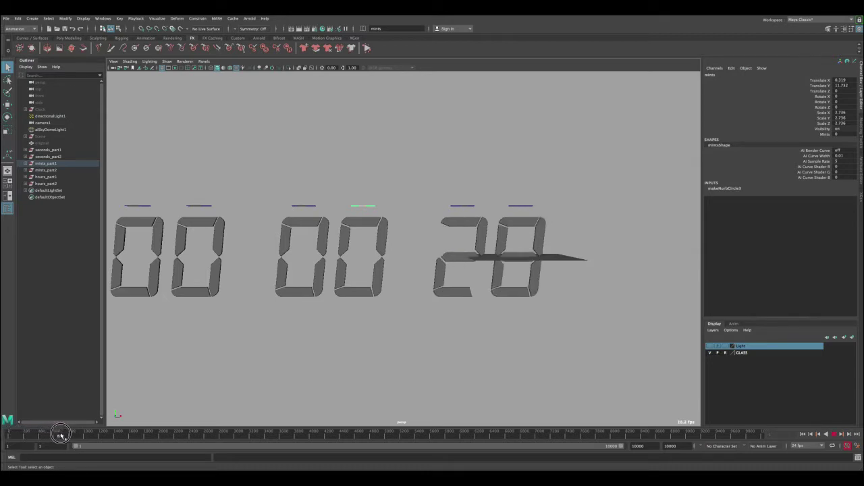
key(alt+v)
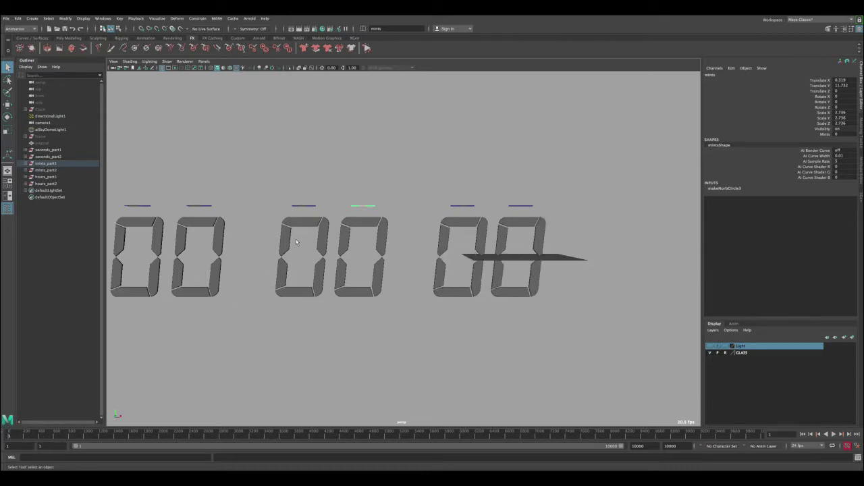
- Select both minutes controls and try adjusting their Mints channel together
click(312, 205)
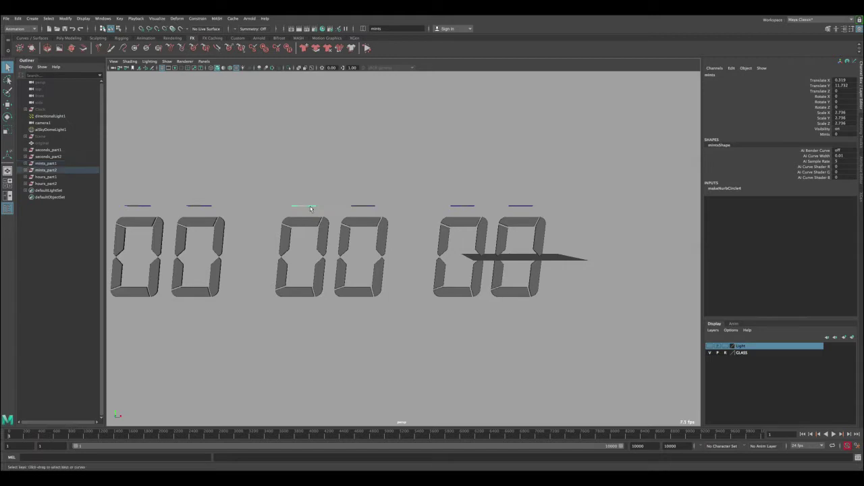
shift+click(355, 206)
click(825, 134)
middle_drag(588, 139, 566, 139)
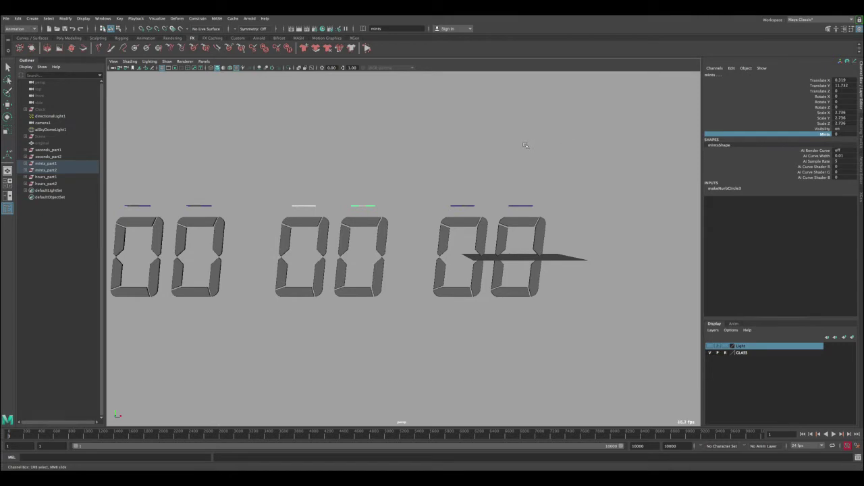
mouse_move(509, 153)
middle_down()
mouse_move(540, 153)
mouse_move(503, 155)
middle_up()
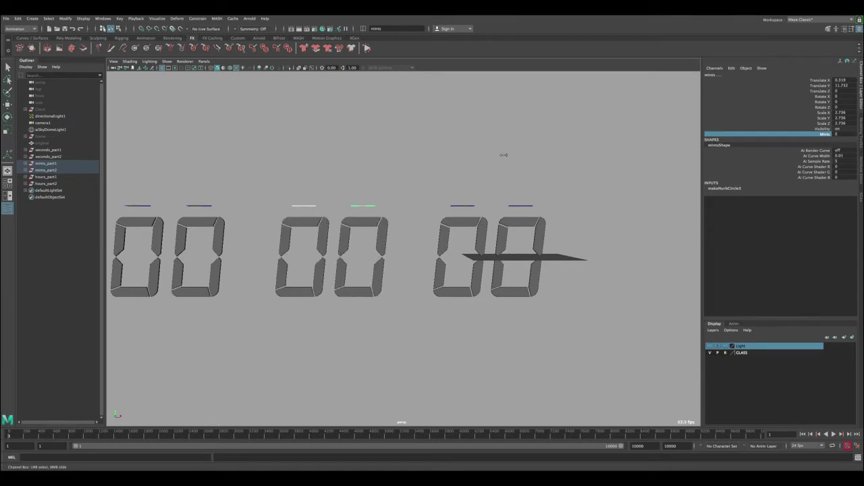
- Inspect the two seconds controls and scrub just past frame 1381 to locate the rollover of the seconds
click(517, 206)
alt+middle_drag(489, 201, 446, 200)
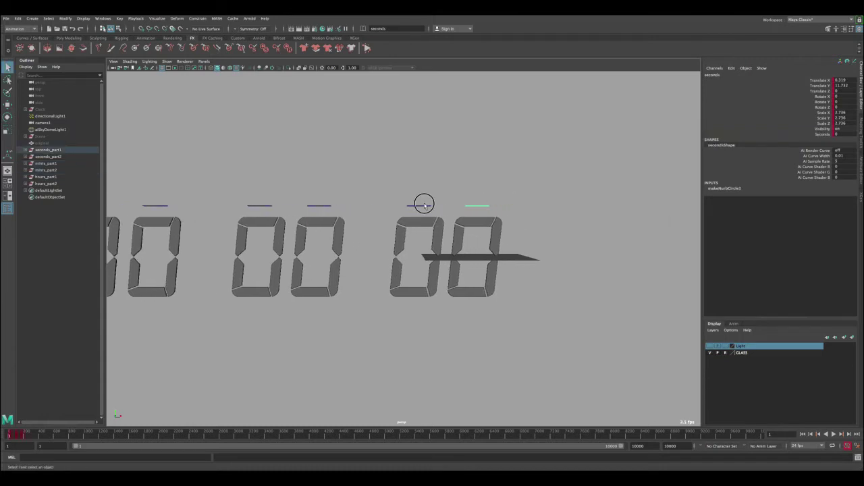
click(425, 201)
mouse_move(18, 435)
mouse_down()
mouse_move(131, 424)
mouse_move(113, 422)
mouse_up()
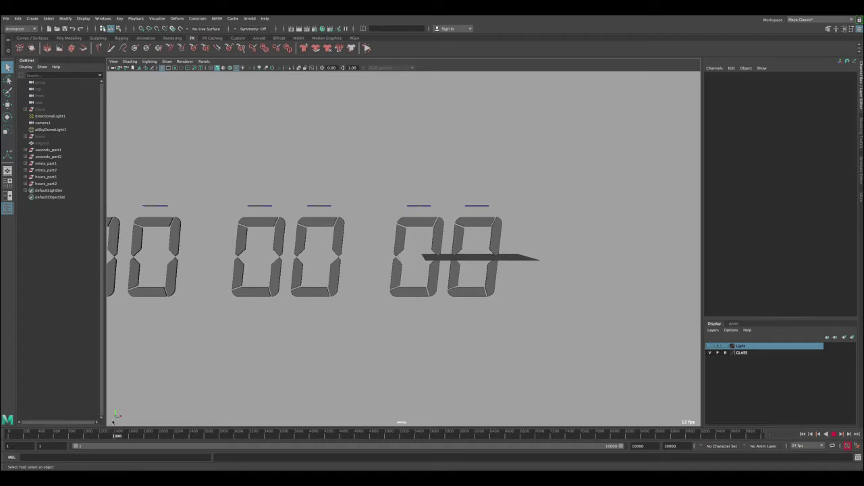
- Key the ones-of-minutes control's Mints channel at 0 on frame 1
click(316, 208)
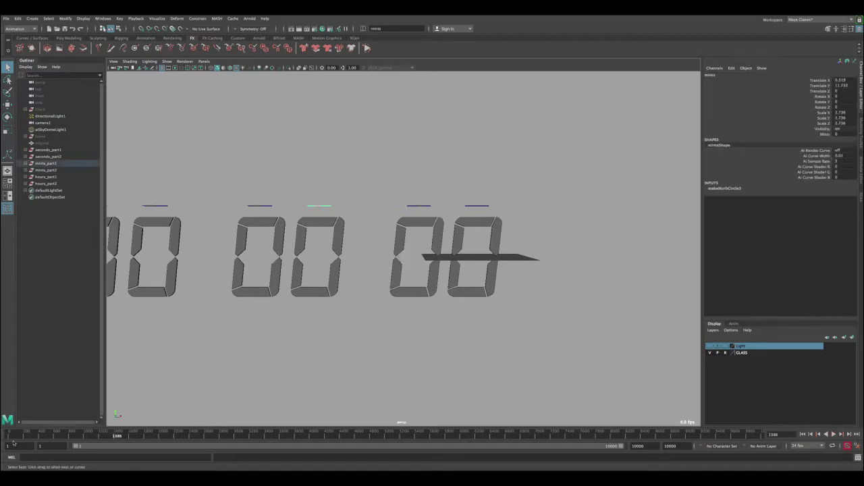
click(5, 432)
click(825, 134)
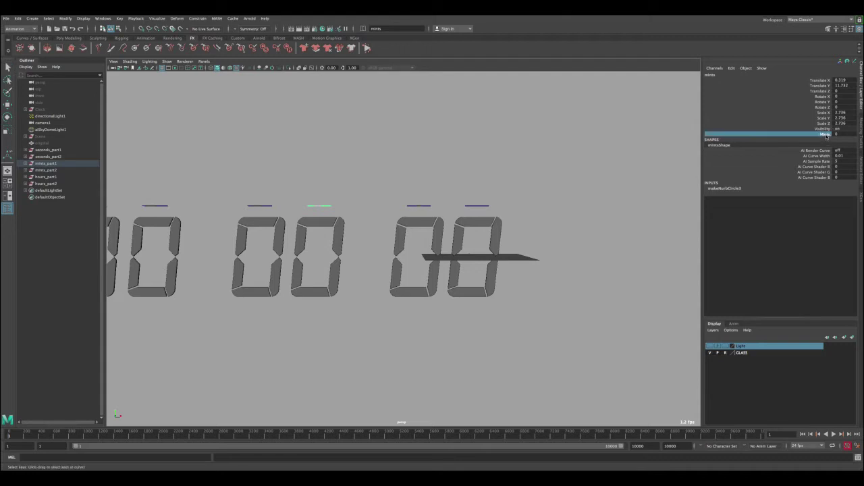
right_click(824, 135)
click(814, 151)
mouse_move(11, 437)
mouse_down()
mouse_move(82, 434)
mouse_move(8, 436)
mouse_up()
- Set the ones-of-minutes control's Mints channel to 1 at frame 1381 and key it
drag(11, 437, 113, 436)
key(alt+comma)
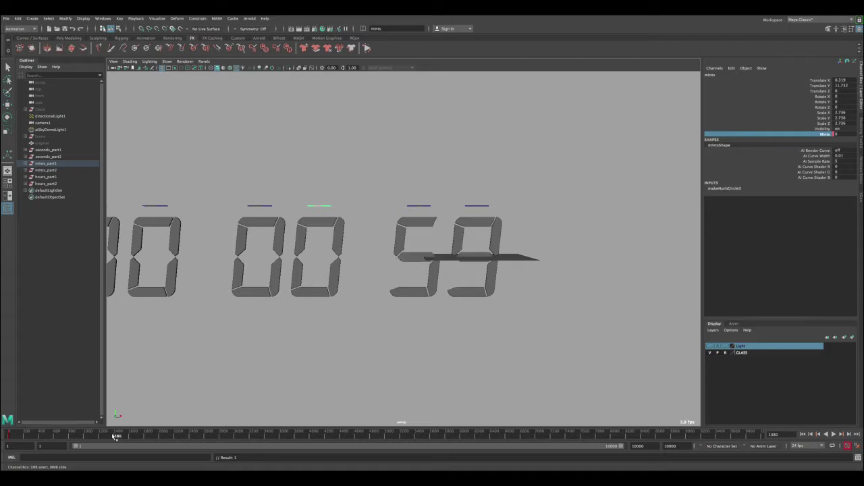
key(alt+period)
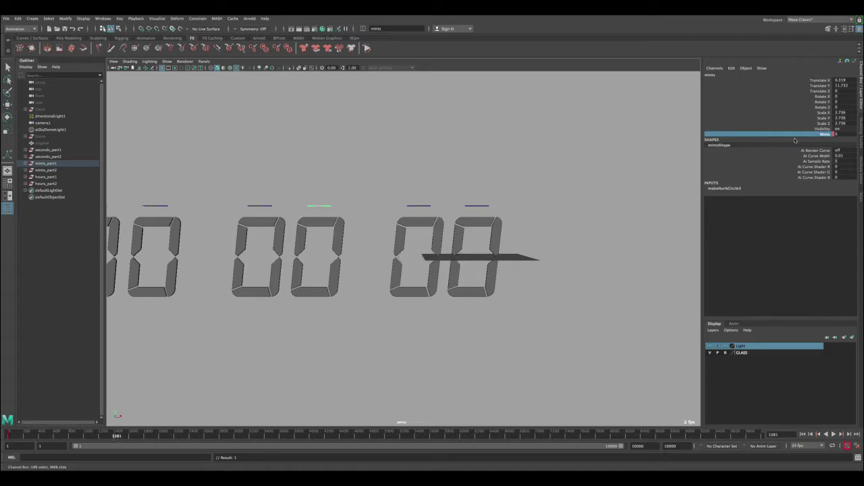
click(840, 134)
text(1)
key(Return)
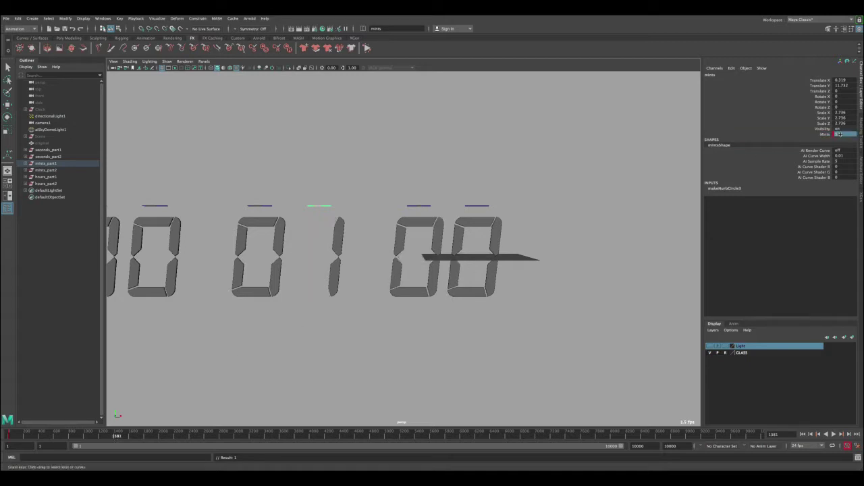
right_click(830, 135)
click(824, 146)
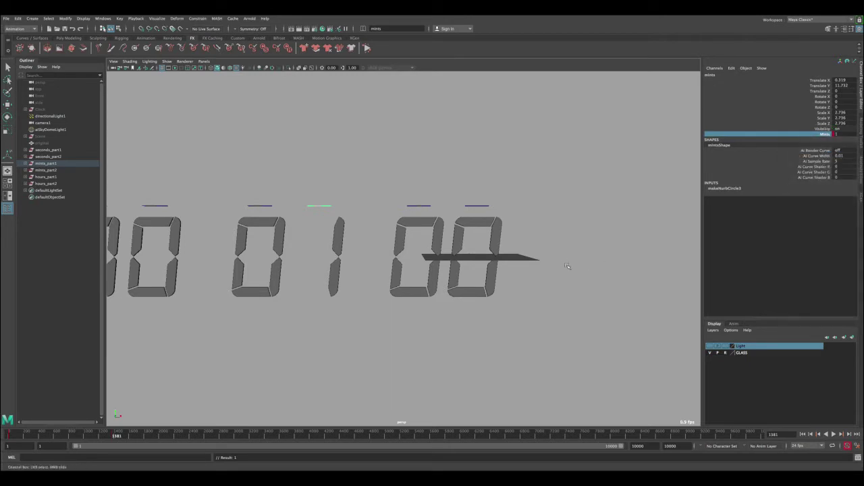
- Give both keys of the Mints curve stepped tangents in the Graph Editor and frame the curve
click(839, 475)
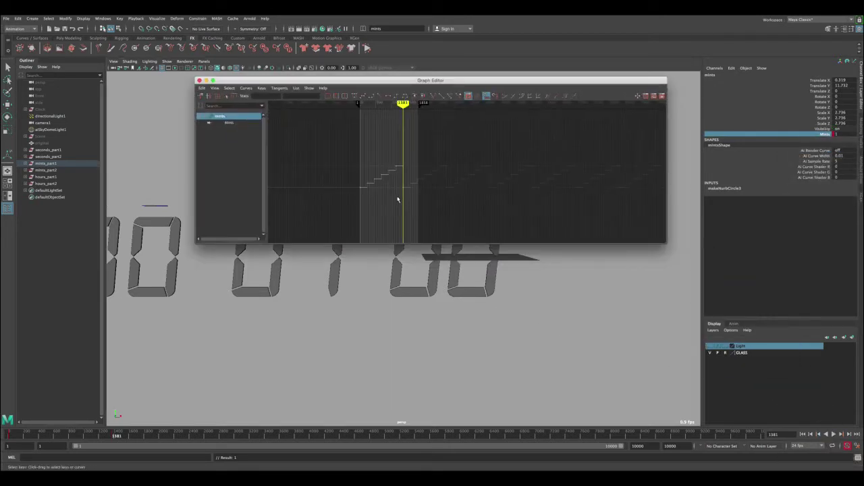
scroll(393, 196, down, 2)
key(f)
scroll(463, 188, down, 3)
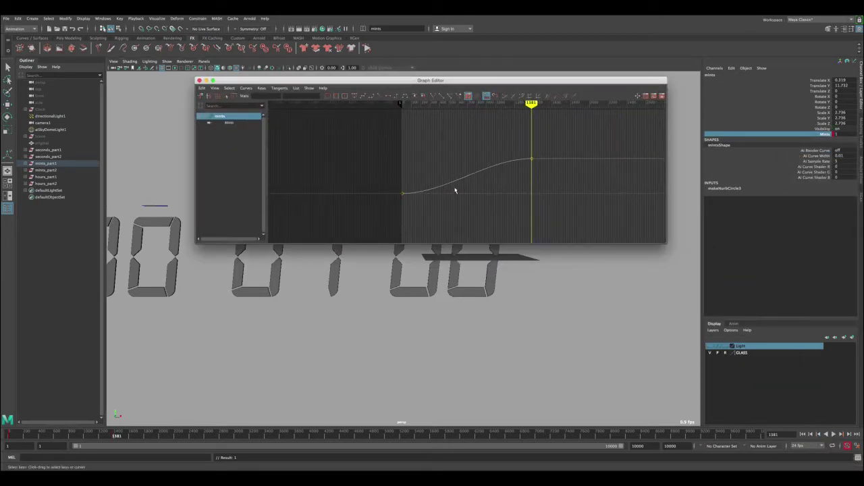
drag(448, 174, 465, 203)
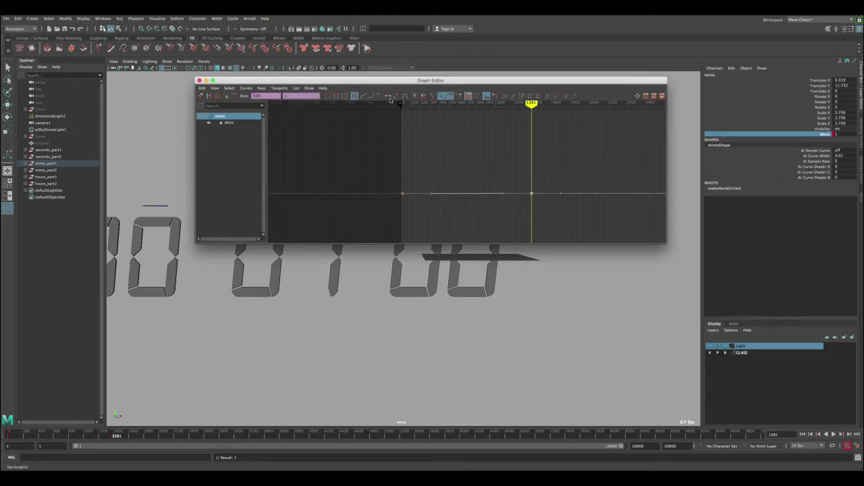
click(230, 123)
key(f)
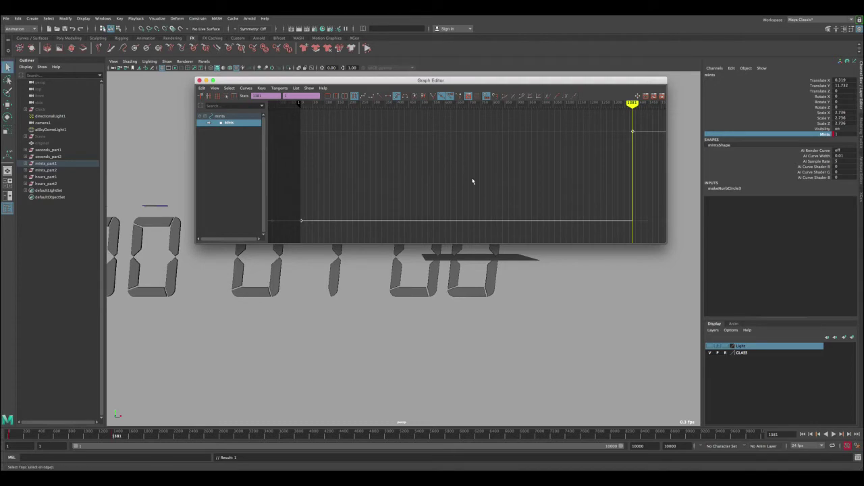
scroll(468, 174, down, 5)
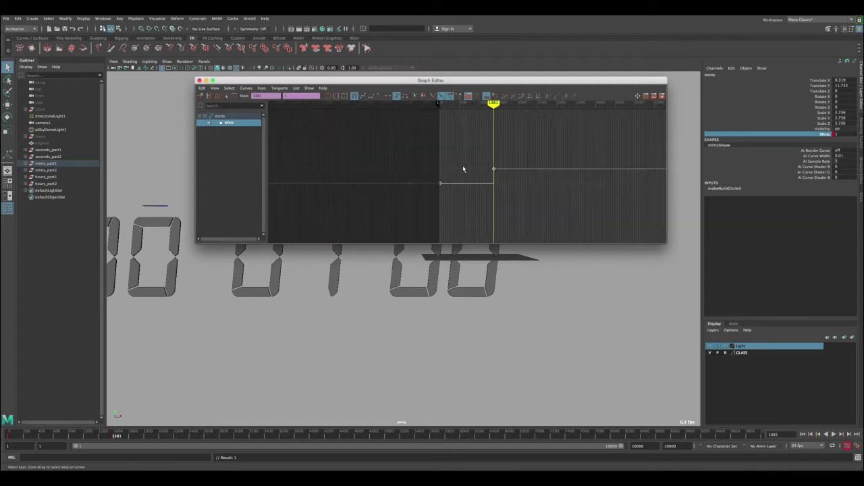
- Set the Mints curve's post infinity to Cycle with Offset and put the Graph Editor away
click(254, 91)
mouse_move(290, 111)
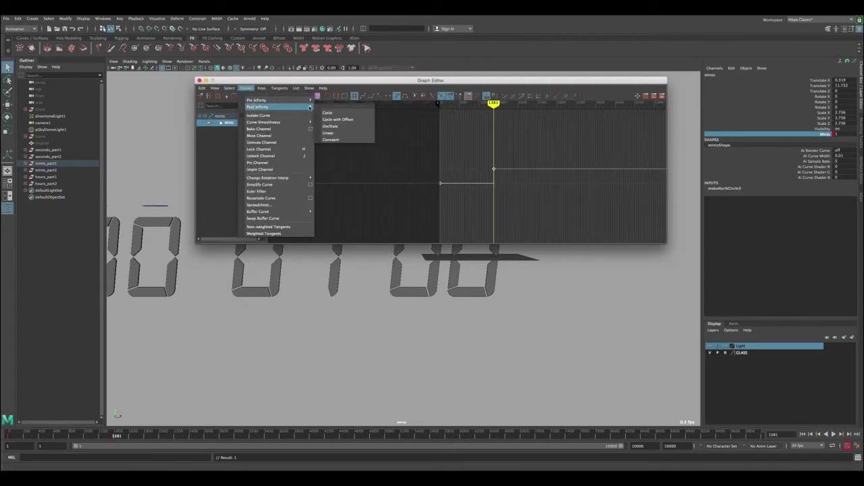
click(346, 120)
click(206, 80)
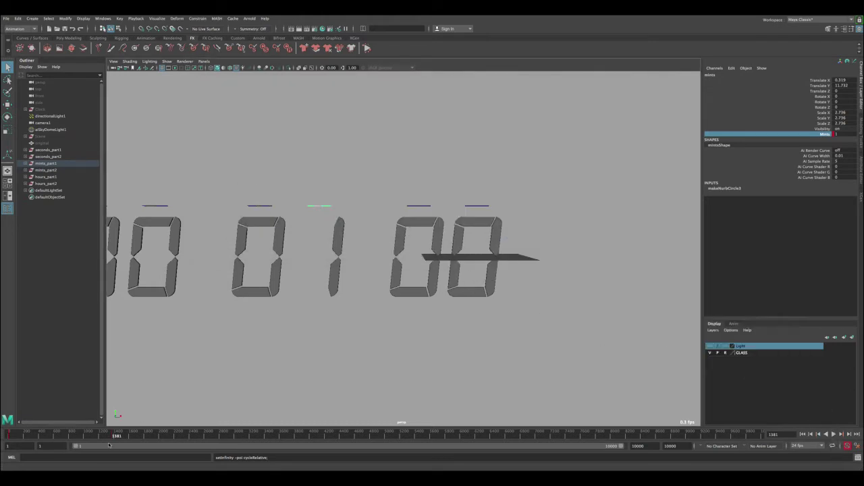
- Scrub to frame 10000, inspect the stepped Mints curve in the Graph Editor, and scrub back before the first minute change
drag(117, 435, 771, 423)
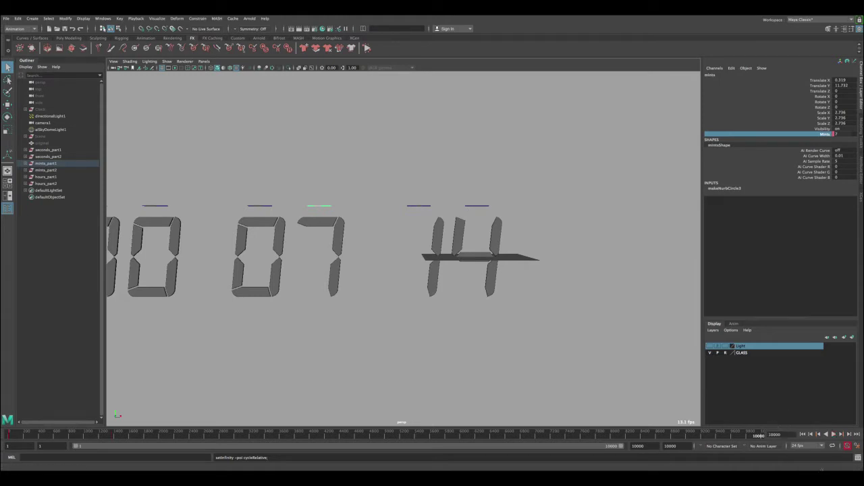
click(848, 445)
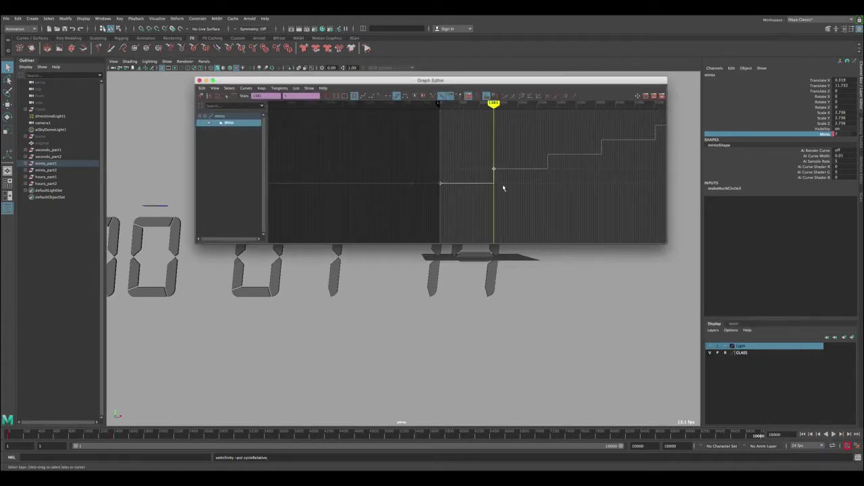
alt+right_drag(580, 195, 464, 163)
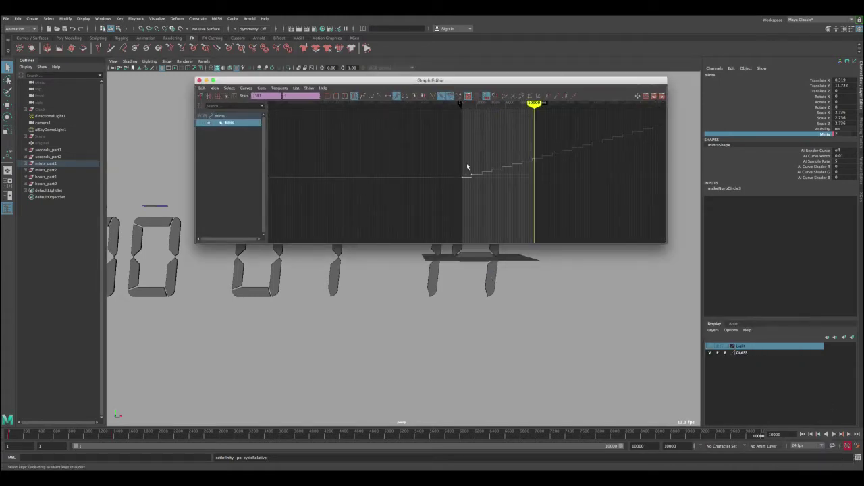
click(205, 80)
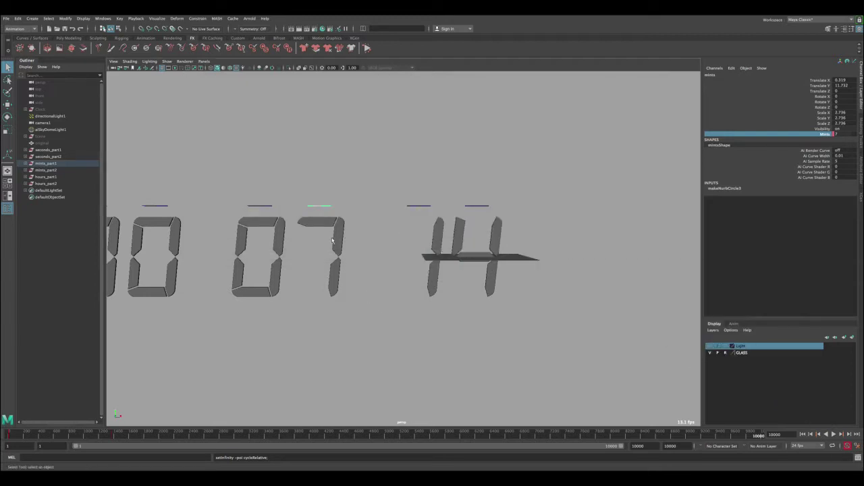
mouse_move(106, 430)
mouse_down()
mouse_move(725, 417)
mouse_move(766, 420)
mouse_move(742, 435)
mouse_move(773, 435)
mouse_move(382, 426)
mouse_move(4, 432)
mouse_move(102, 433)
mouse_up()
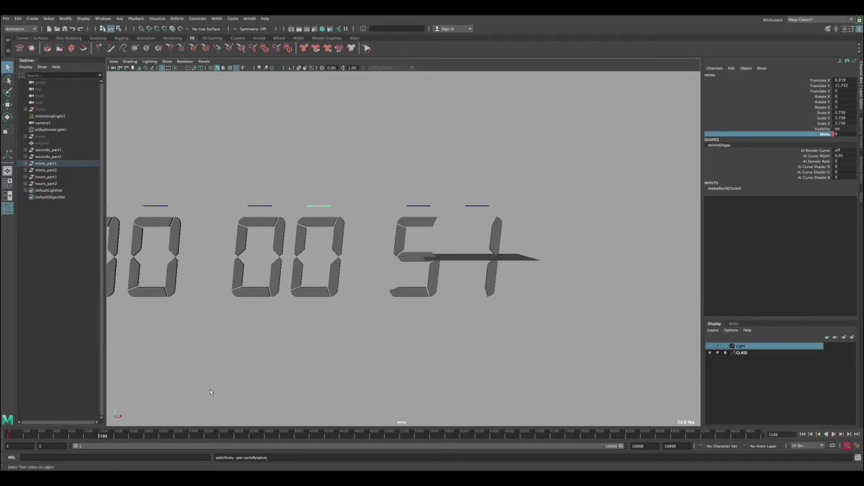
- Clear the selection and scrub from the start to frame 7032 to check the minutes and seconds together
click(344, 328)
scroll(353, 346, up, 1)
alt+drag(349, 325, 378, 268)
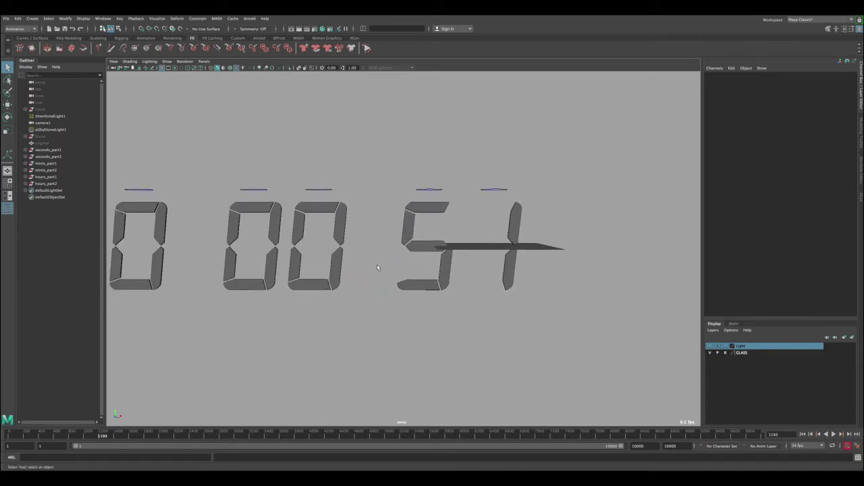
drag(10, 432, 542, 432)
alt+middle_drag(308, 320, 391, 329)
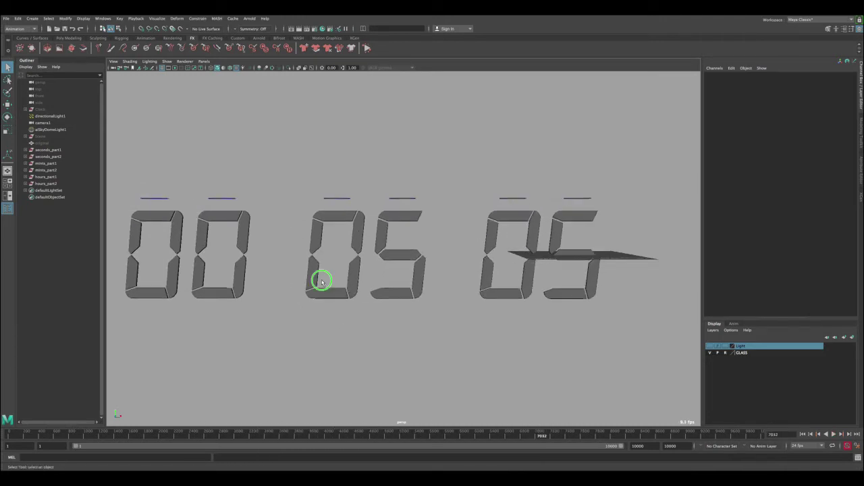
- Set the tens-of-hours control's Hours channel to 1 and deselect the control
alt+right_drag(322, 279, 251, 244)
click(204, 209)
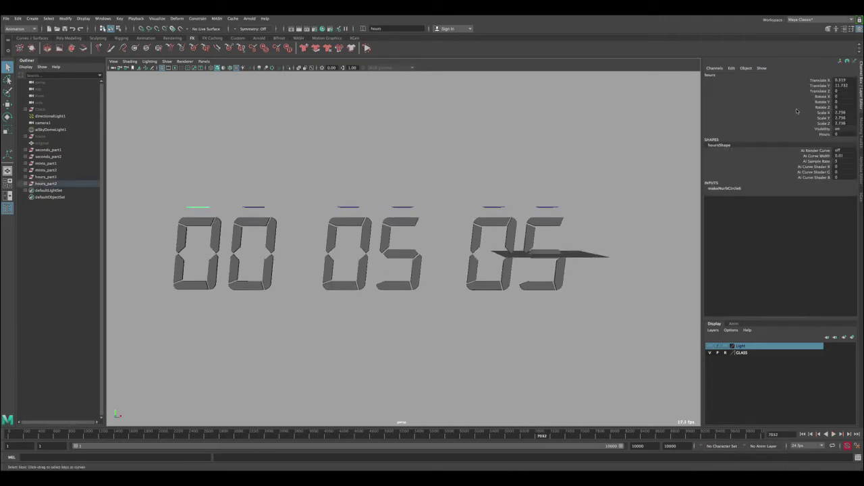
click(825, 134)
middle_drag(619, 160, 414, 158)
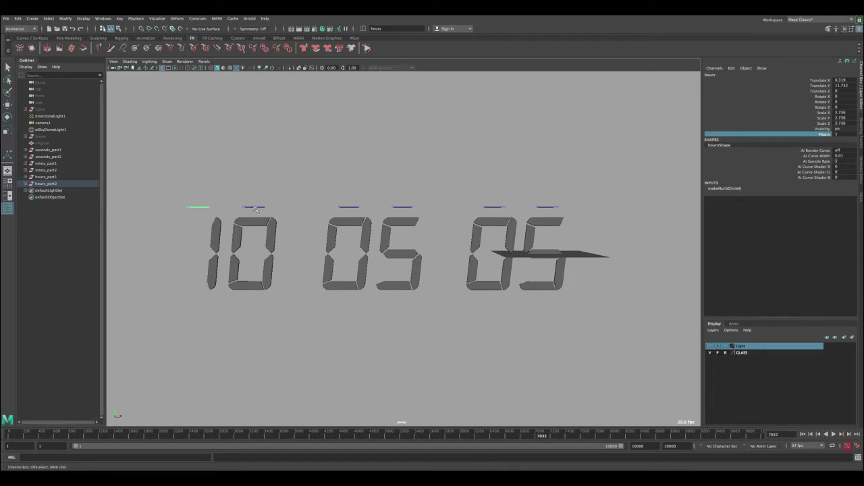
click(276, 212)
- Set the tens-of-minutes control's Mints channel to 3 and deselect the control
click(348, 208)
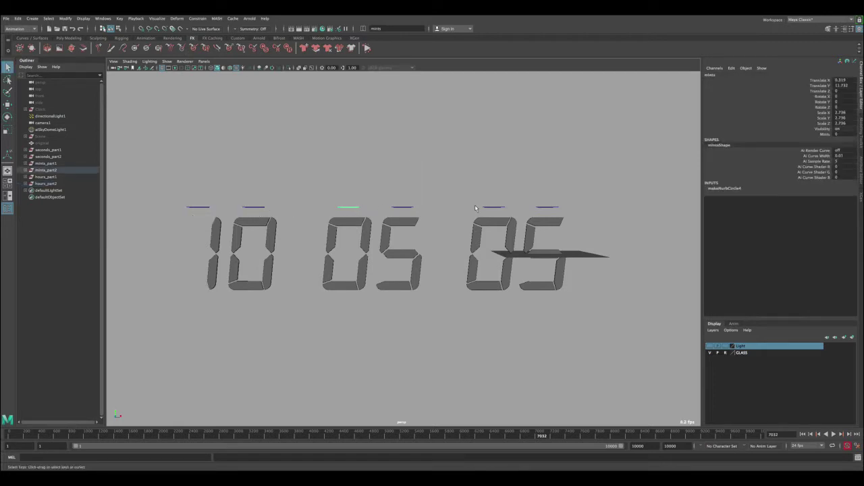
click(824, 133)
middle_drag(489, 169, 500, 167)
click(273, 356)
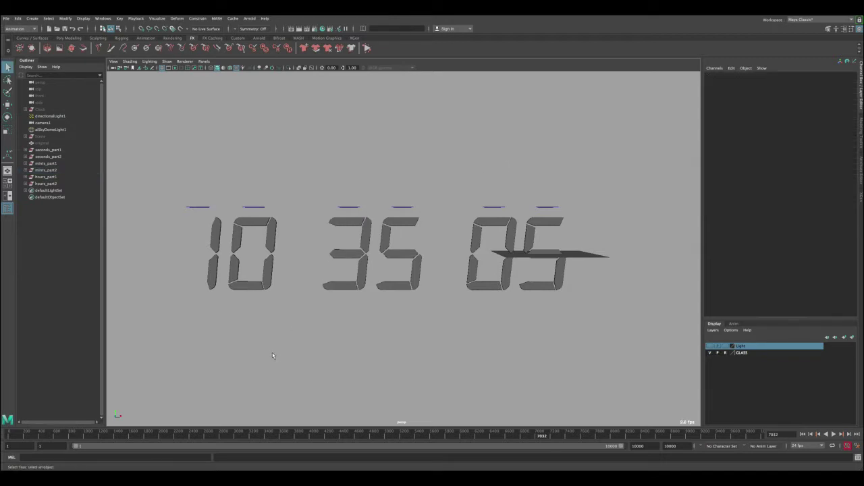
- Return to frame 1 and break the connections on the Translate, Rotate, Scale and Visibility channels of all six digit controls
click(6, 435)
key(alt+v)
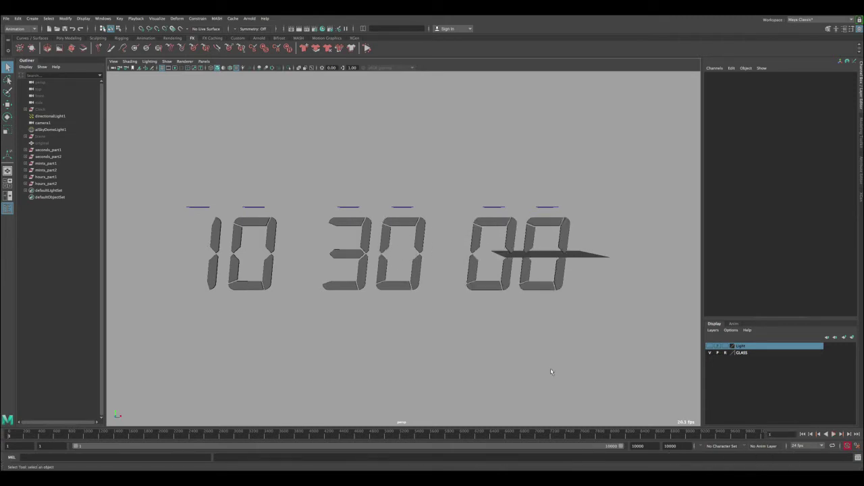
alt+drag(447, 274, 365, 221)
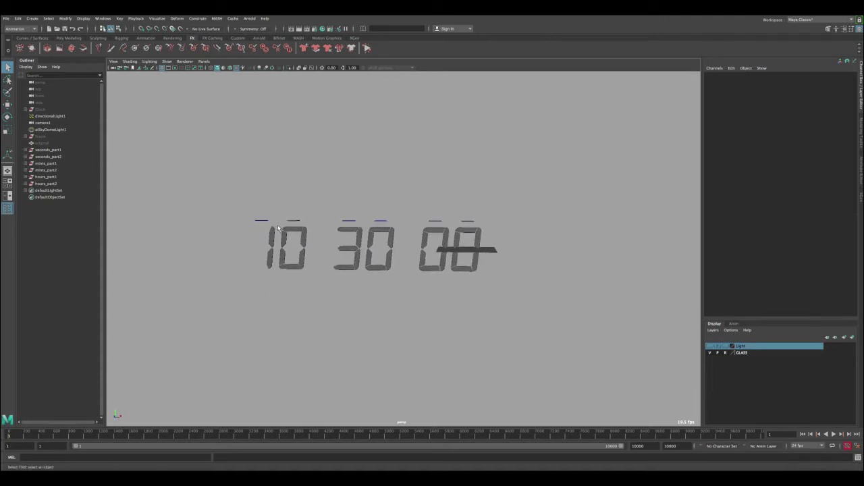
drag(310, 220, 497, 224)
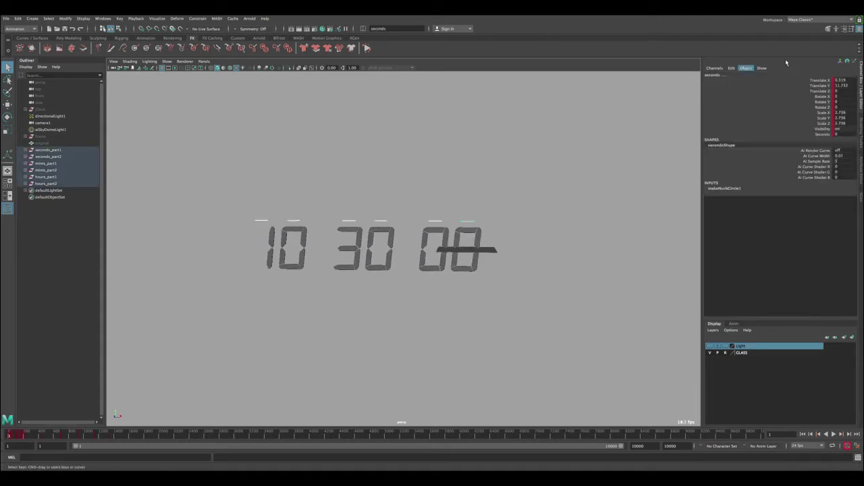
drag(820, 80, 821, 125)
right_drag(821, 127, 821, 257)
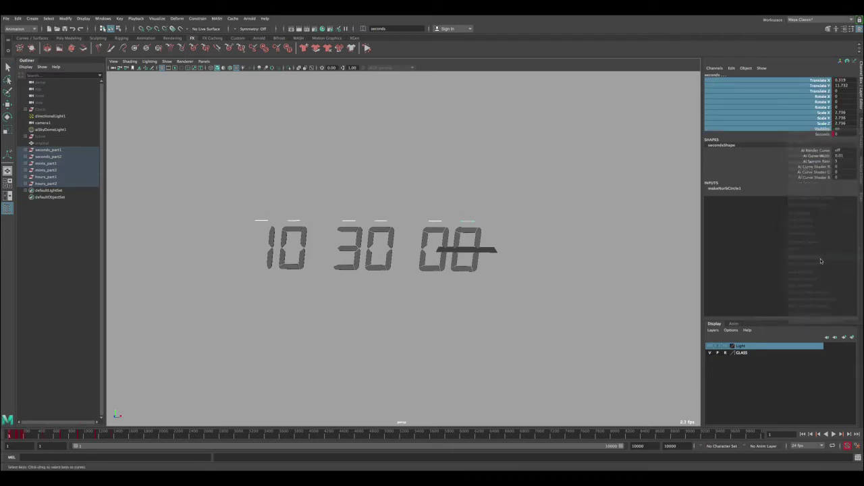
click(263, 345)
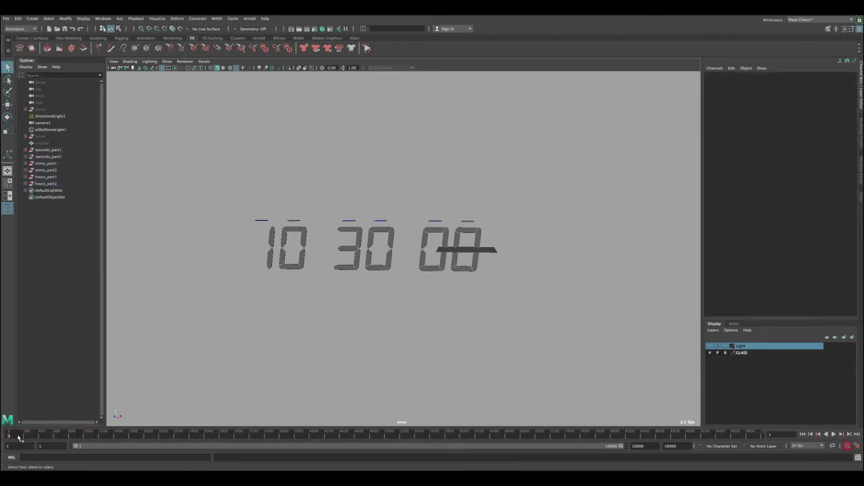
drag(18, 437, 4, 463)
drag(254, 217, 494, 226)
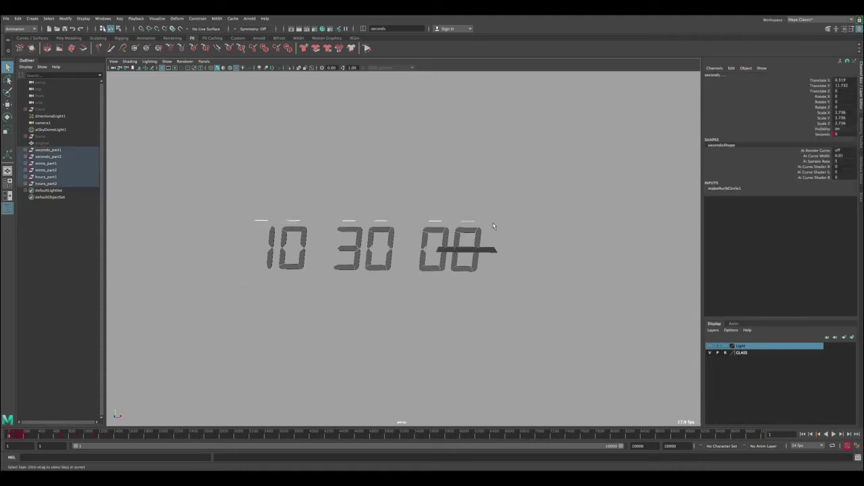
click(331, 174)
- Create a polygon cylinder for the clock's colon and set its Rotate X to 90
scroll(398, 249, up, 5)
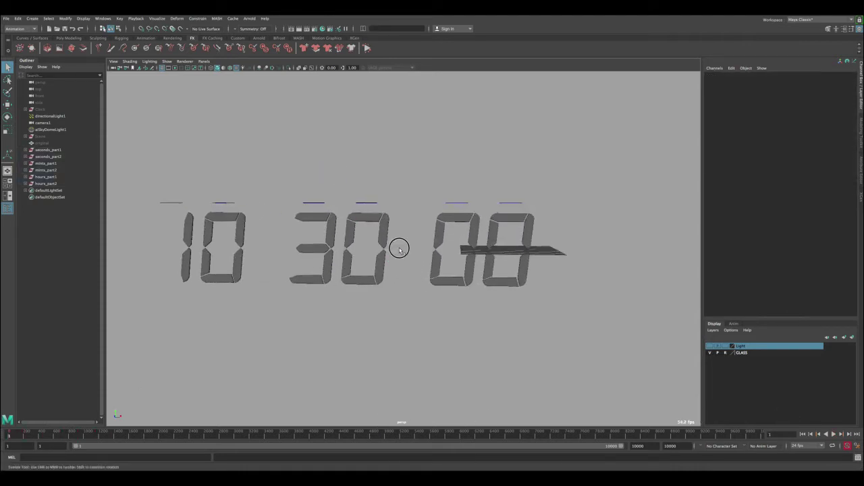
alt+drag(398, 249, 384, 231)
alt+right_drag(385, 230, 231, 206)
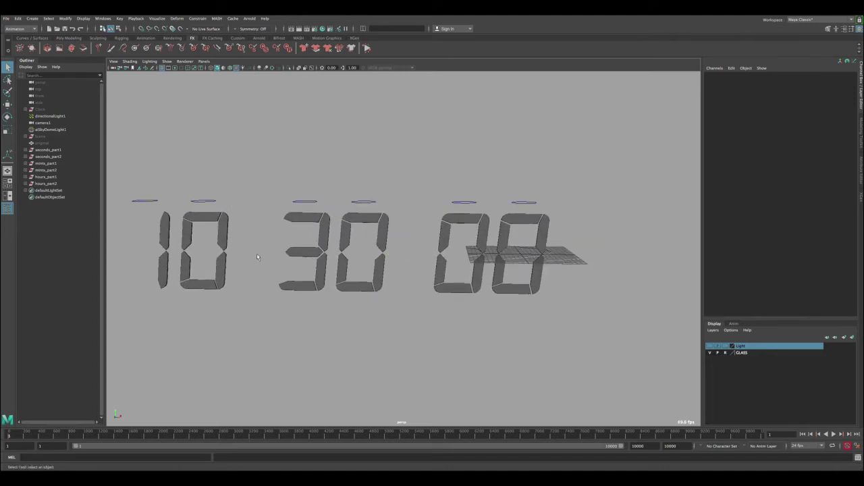
alt+drag(399, 243, 138, 130)
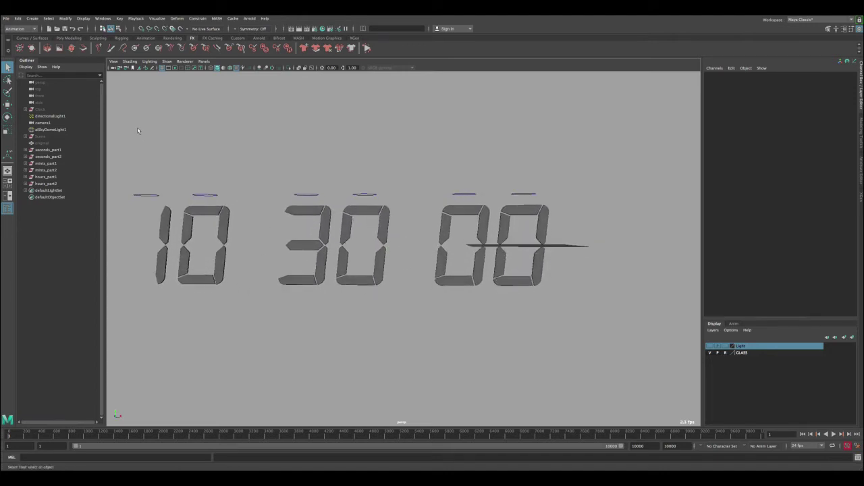
click(38, 19)
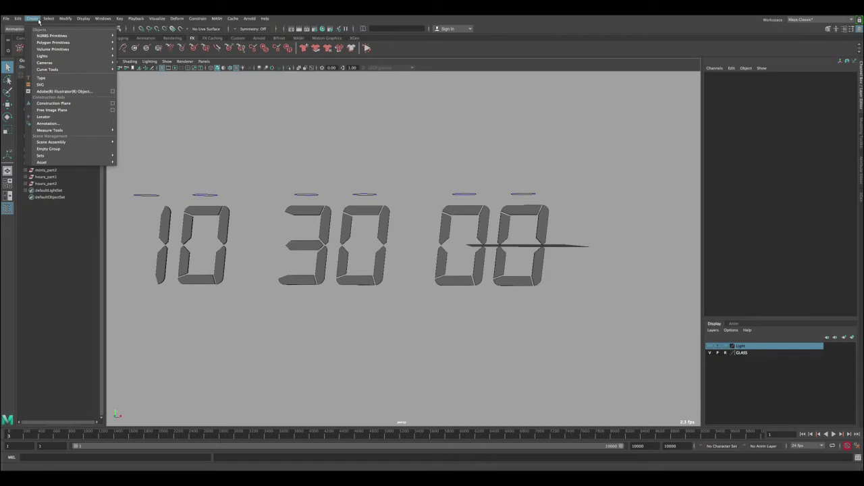
mouse_move(54, 41)
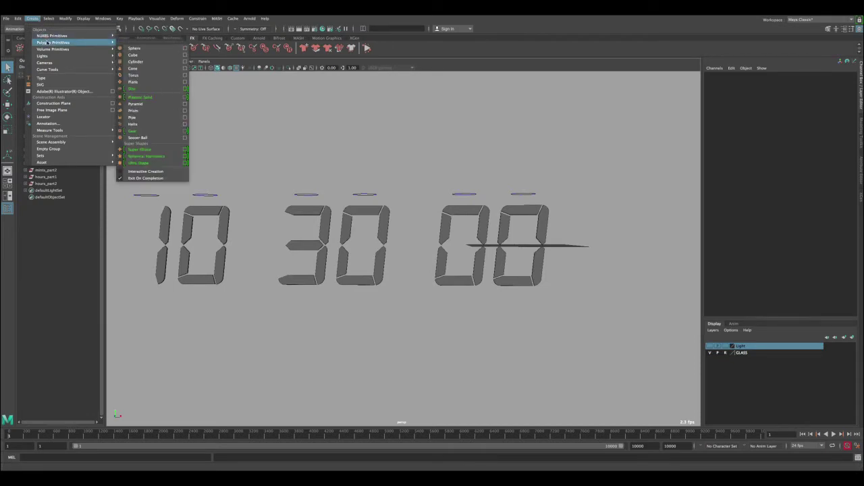
click(151, 56)
key(r)
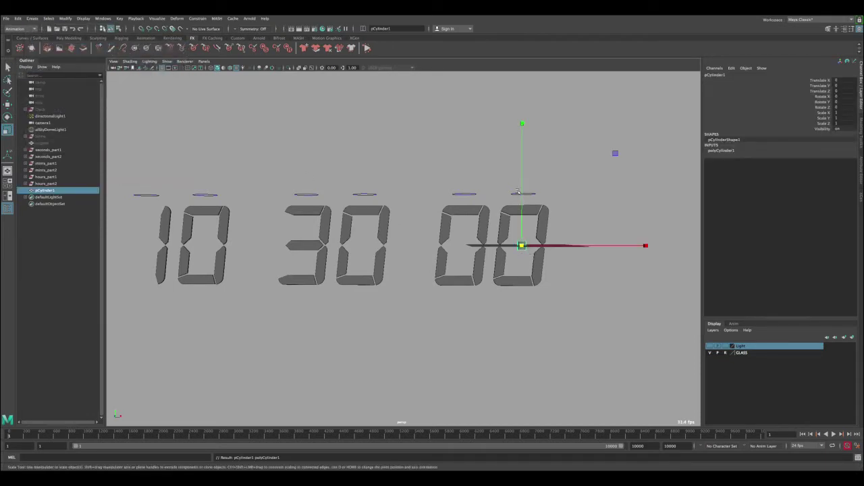
key(e)
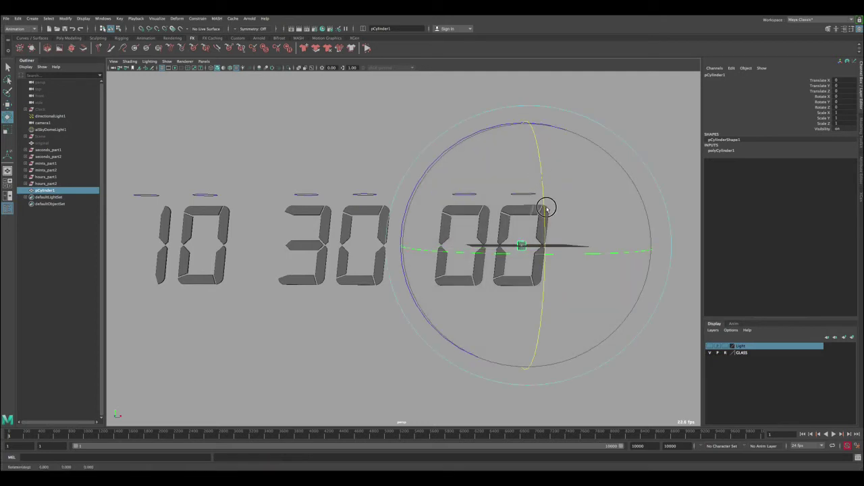
drag(546, 208, 550, 365)
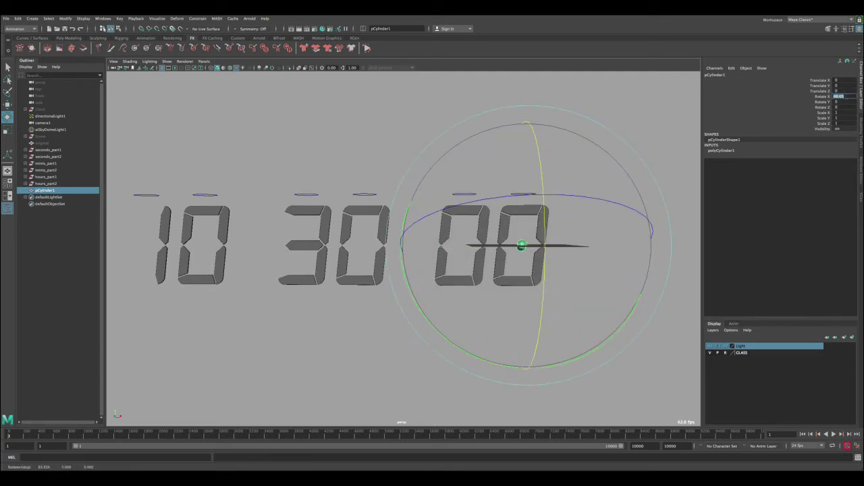
key(Return)
- Move the cylinder between the minutes and seconds as the upper colon dot, and place a duplicate below it at about Y -4.4
key(w)
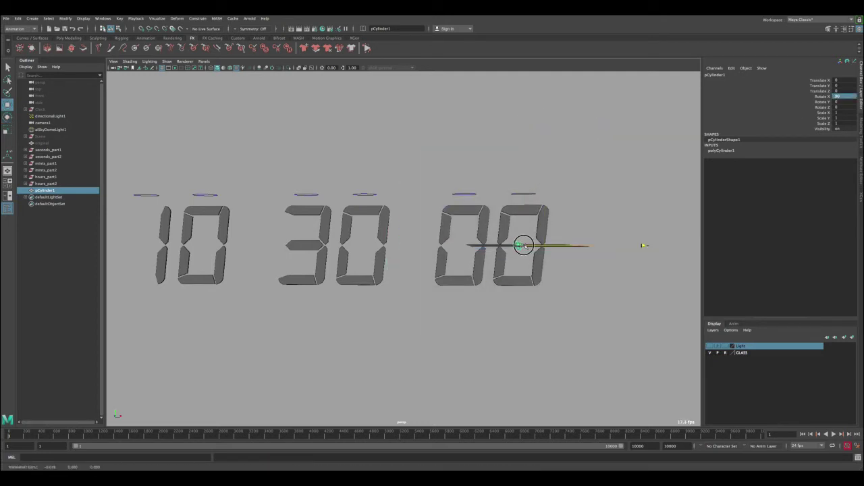
drag(532, 243, 407, 203)
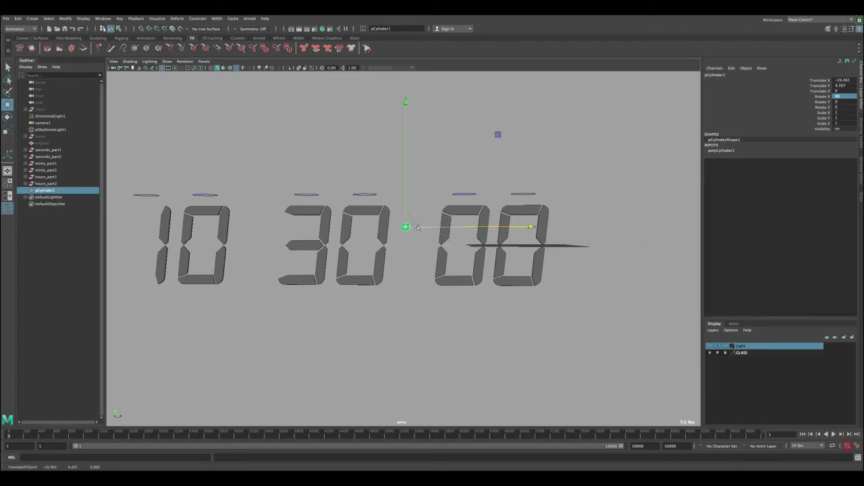
key(ctrl+d)
drag(414, 225, 420, 263)
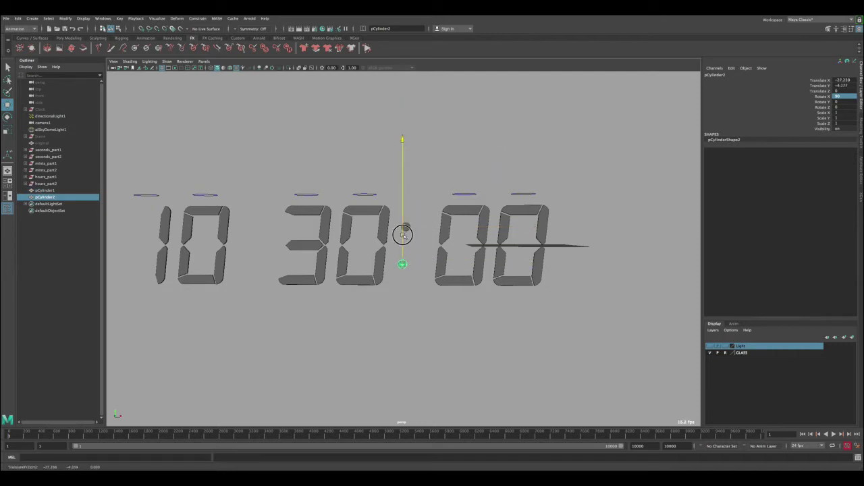
- Duplicate both colon dots and move the copies between the hours and minutes digits
click(405, 228)
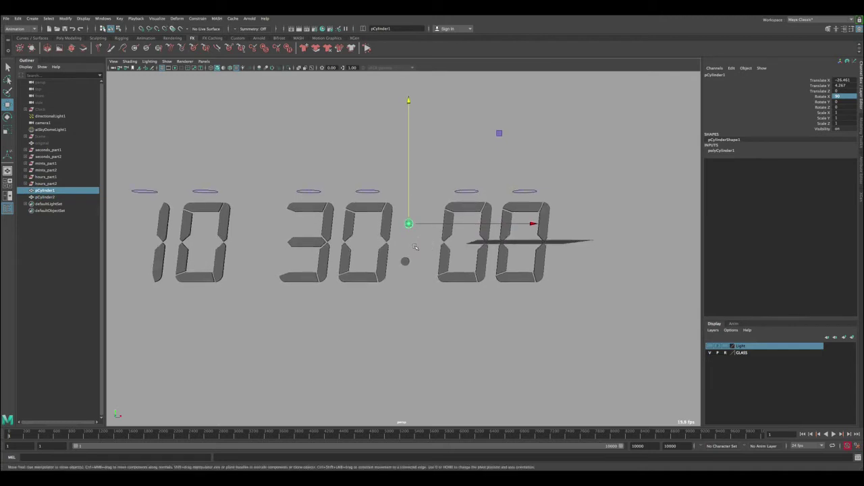
shift+click(405, 261)
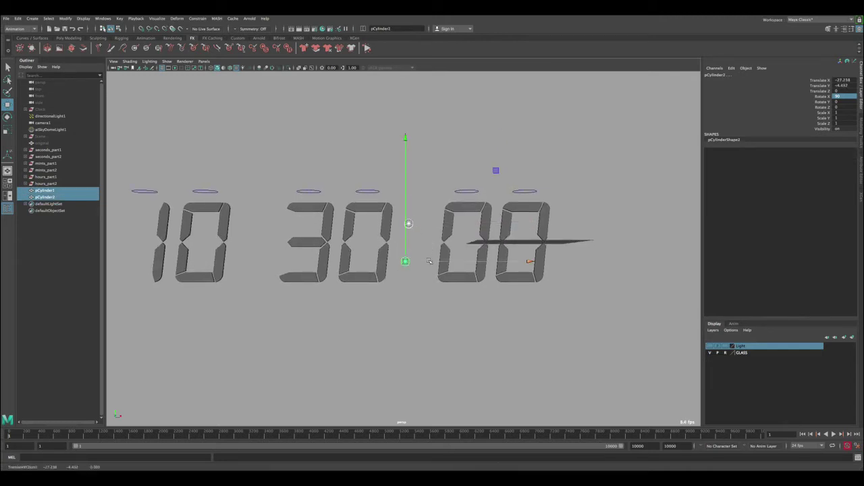
key(ctrl+d)
drag(429, 260, 267, 261)
key(q)
click(333, 310)
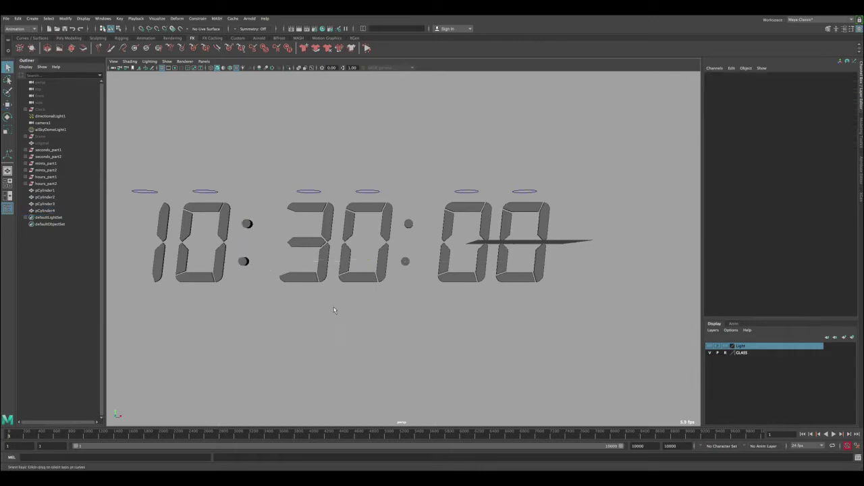
alt+drag(334, 310, 335, 307)
- Rename all four colon cylinders together with the base name dot
click(250, 227)
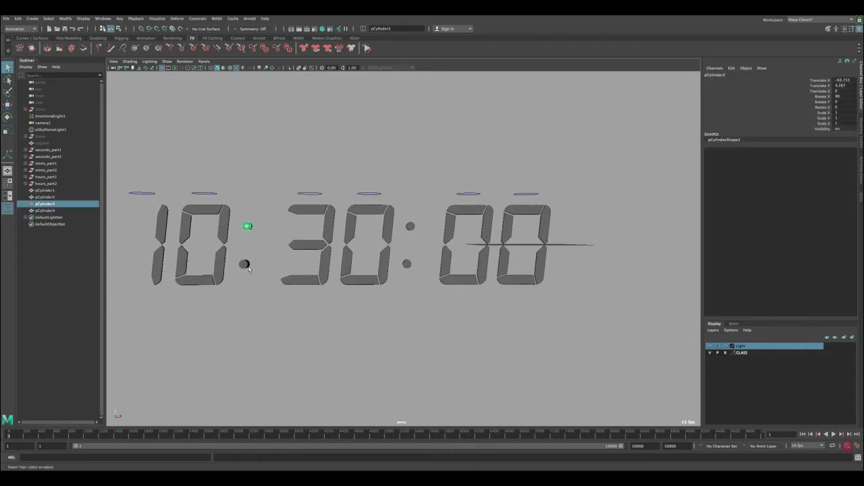
shift+click(244, 264)
shift+click(413, 226)
shift+click(406, 264)
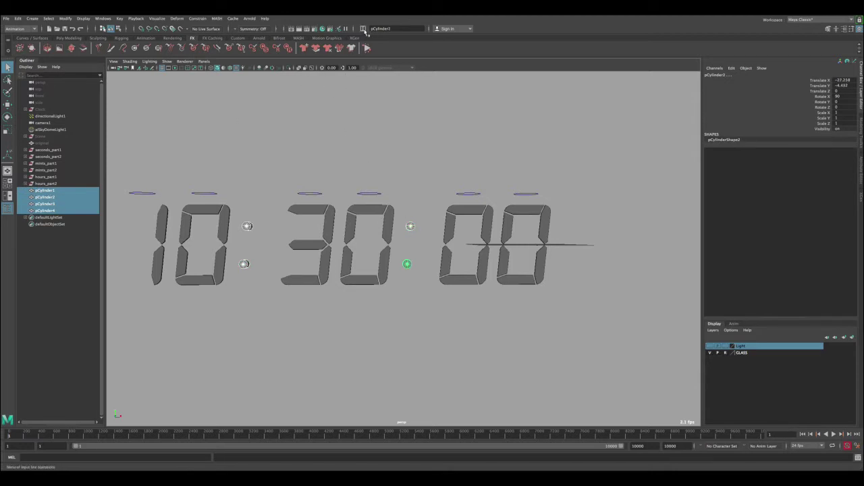
click(363, 29)
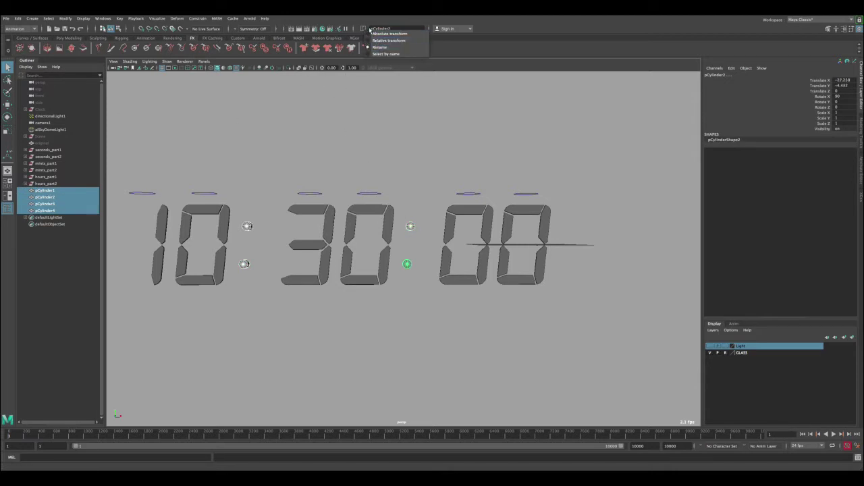
click(378, 33)
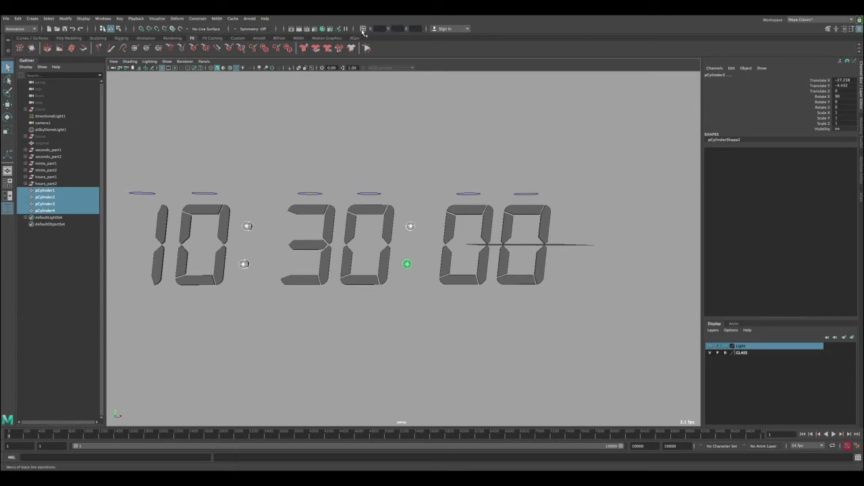
click(362, 30)
click(374, 48)
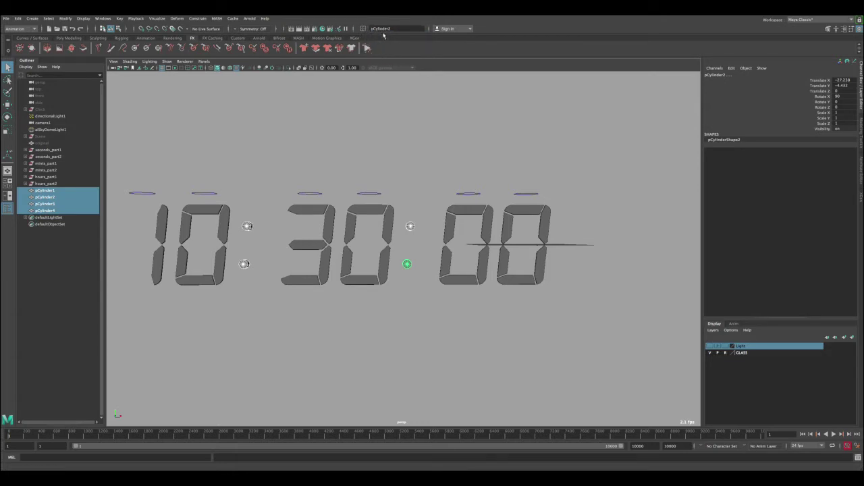
click(391, 28)
text(dot)
key(Return)
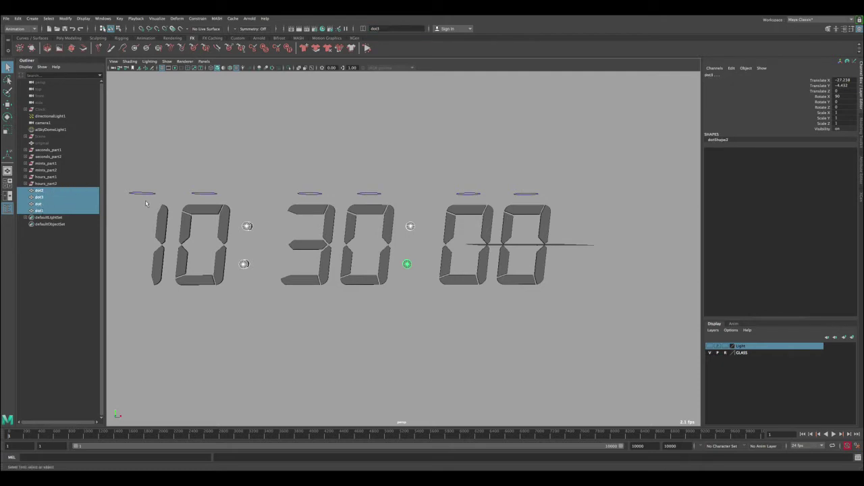
- Group all the seconds, minutes and hours parts with the four dots, and name the group time
click(49, 150)
shift+click(48, 211)
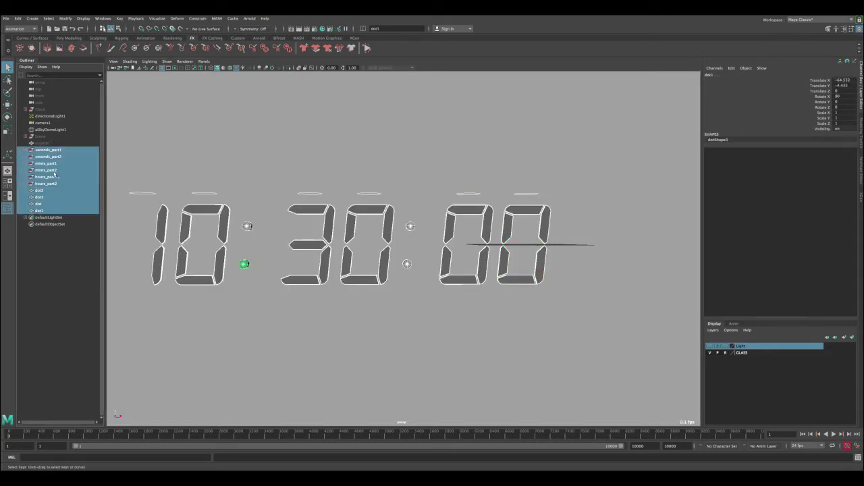
key(ctrl+g)
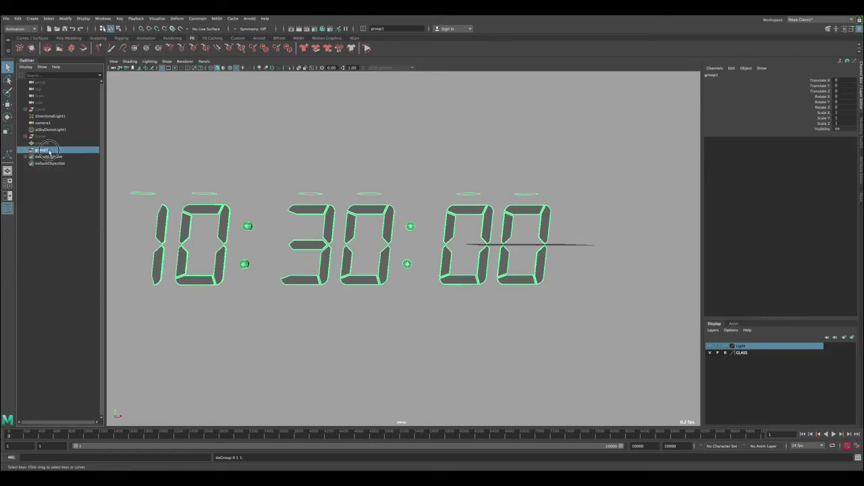
double_click(49, 152)
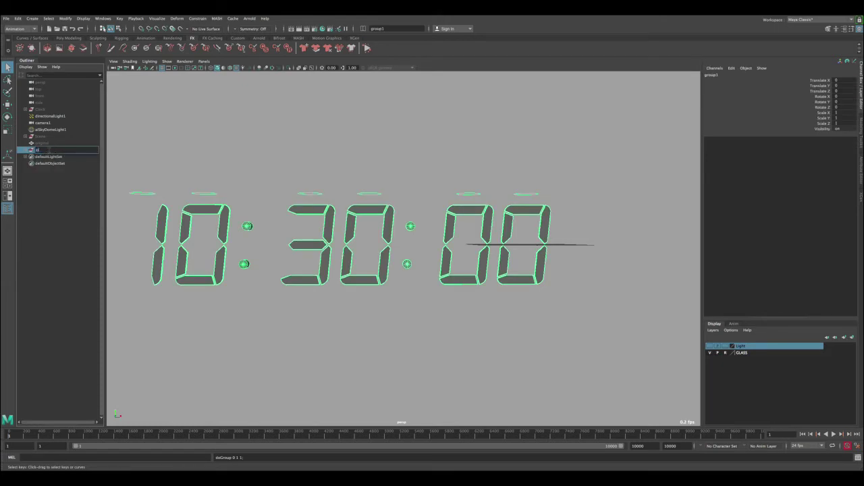
text(time)
key(Return)
- Center the pivot of the time group
alt+right_drag(386, 253, 326, 237)
key(w)
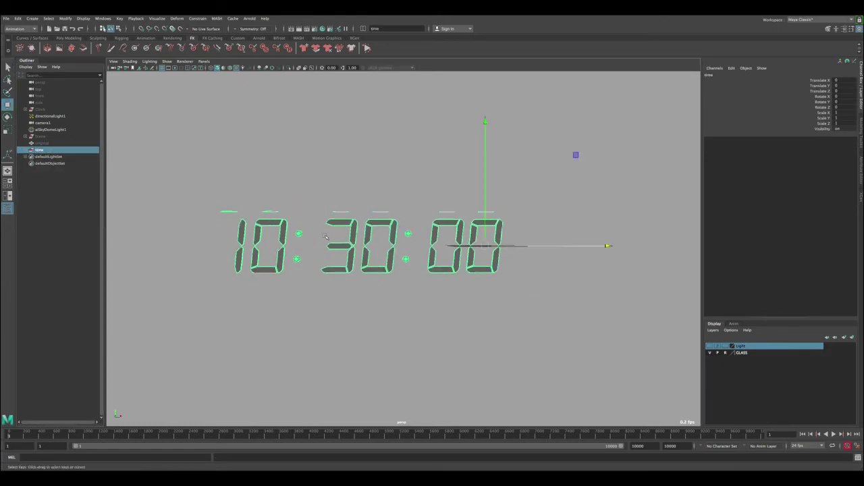
alt+drag(368, 226, 368, 232)
click(32, 19)
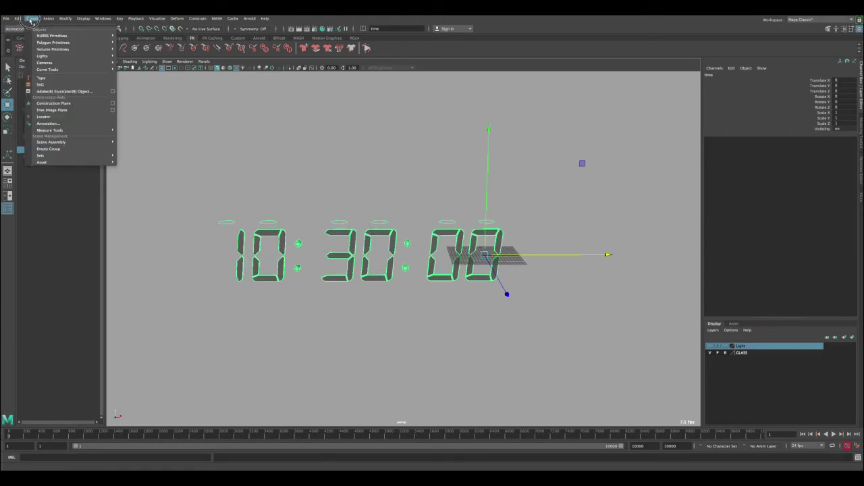
mouse_move(65, 19)
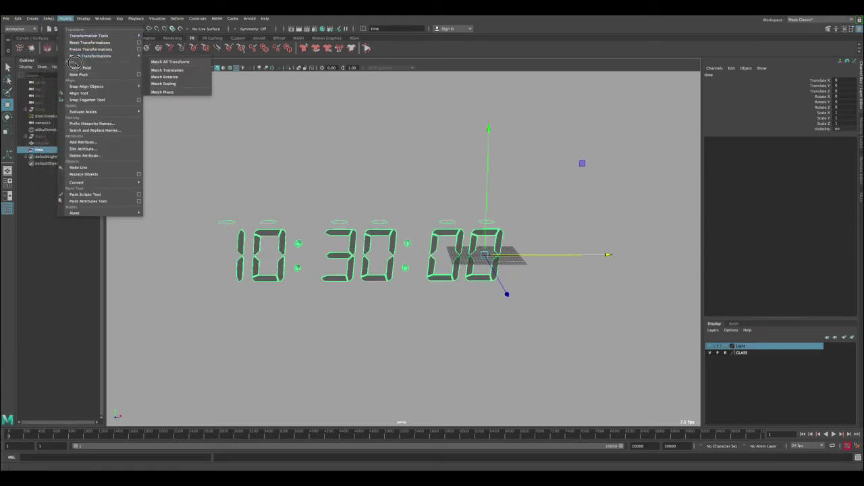
click(81, 69)
alt+drag(443, 268, 448, 264)
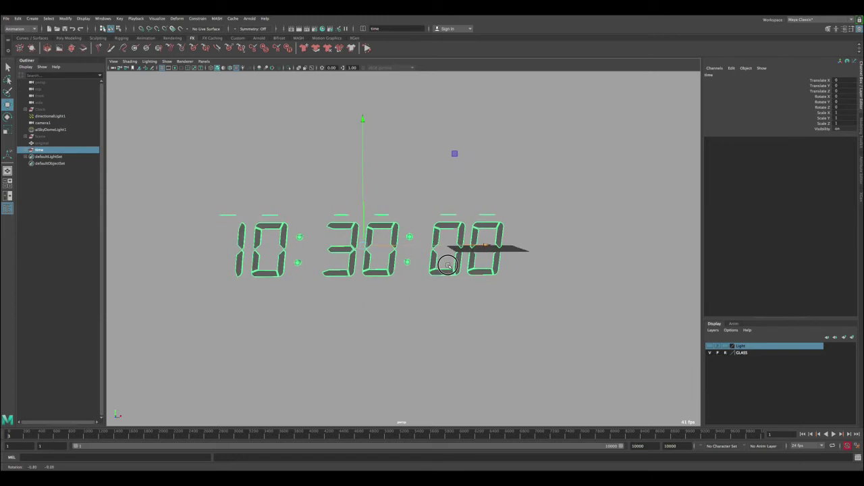
- Turn on Visibility for the Scene group
click(71, 136)
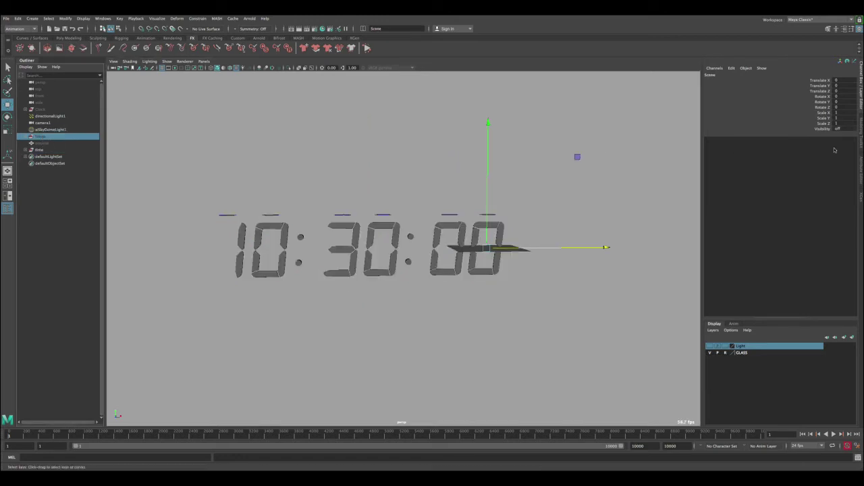
key(Return)
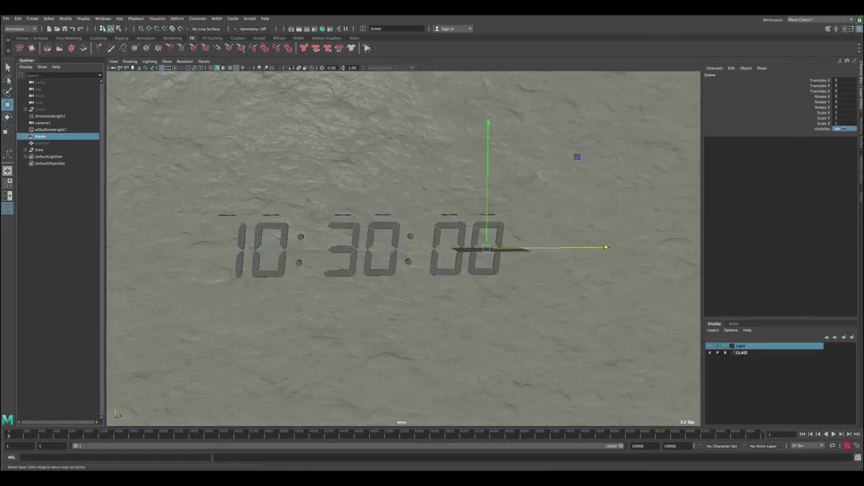
- Turn on Visibility for the Clock group
alt+right_drag(618, 254, 439, 197)
alt+drag(439, 197, 403, 268)
alt+middle_drag(403, 268, 415, 196)
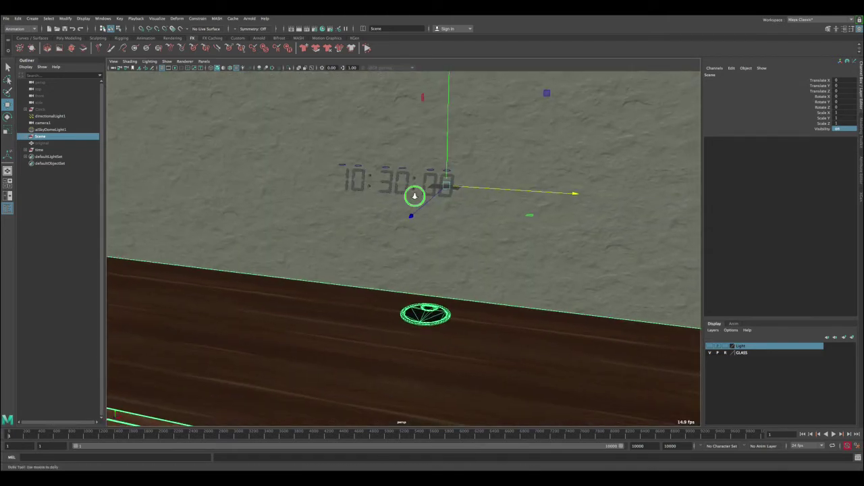
alt+right_drag(414, 196, 374, 168)
alt+middle_drag(374, 168, 378, 156)
alt+drag(379, 156, 394, 139)
alt+right_drag(394, 139, 362, 180)
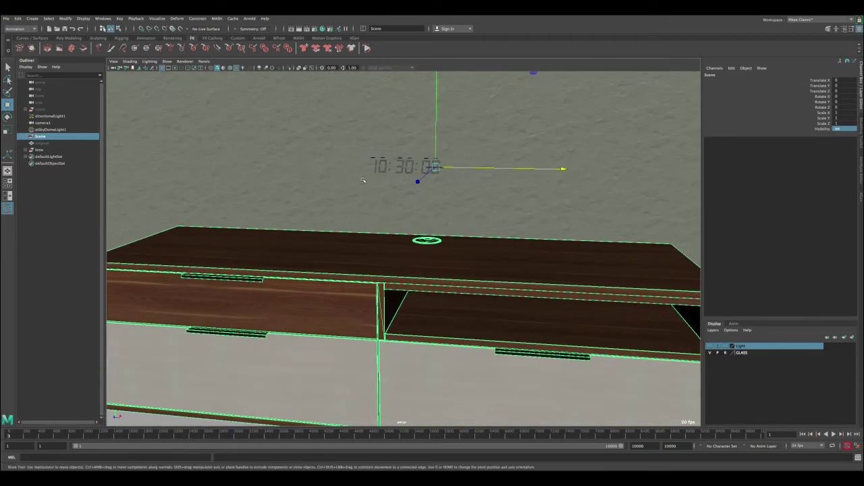
click(54, 143)
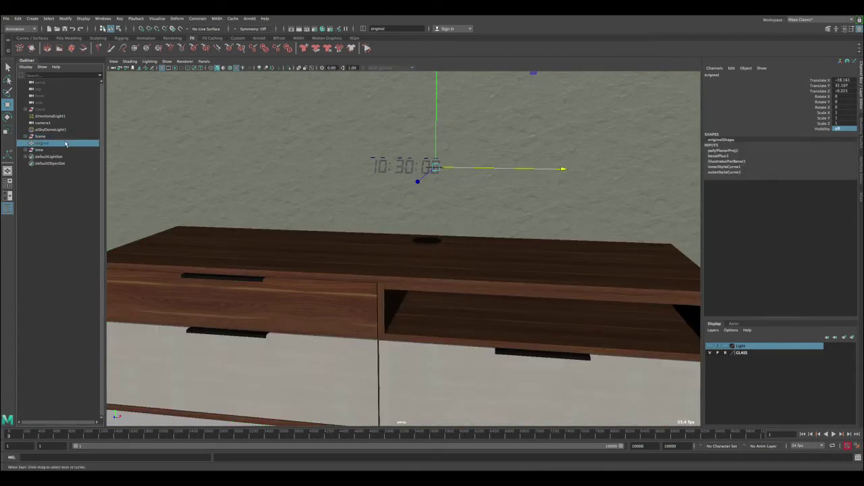
click(40, 109)
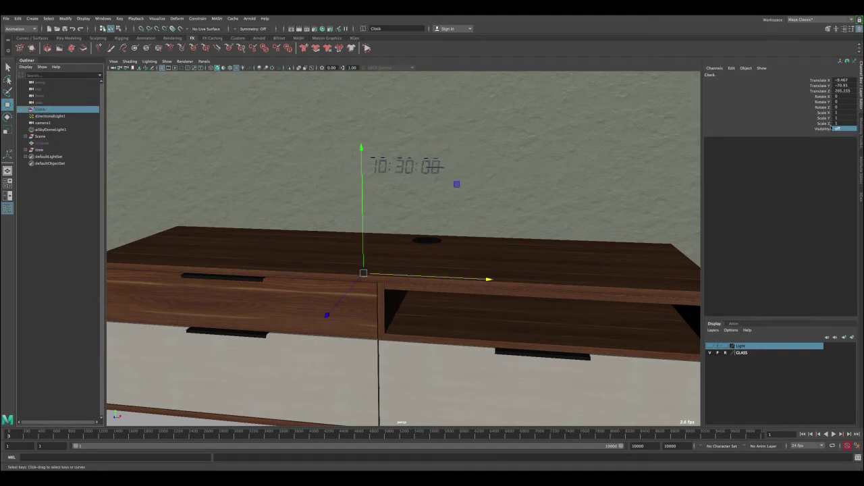
key(Return)
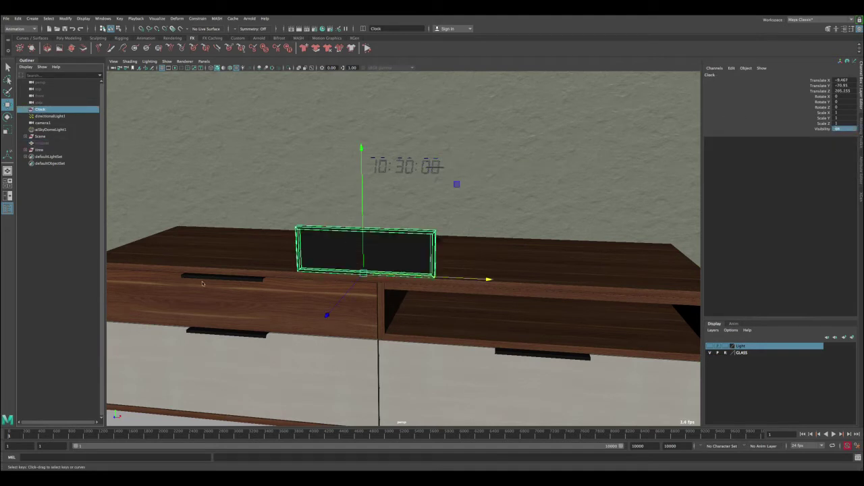
- Turn off Visibility for the Scene group
click(41, 137)
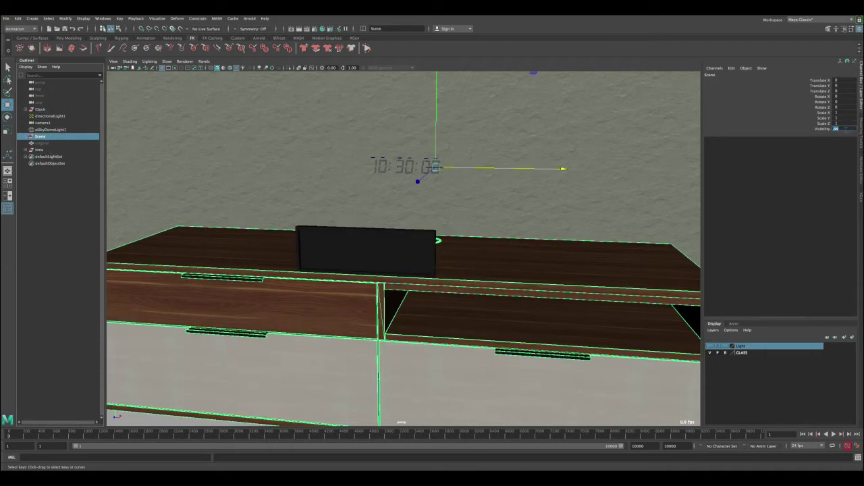
text(0)
key(Return)
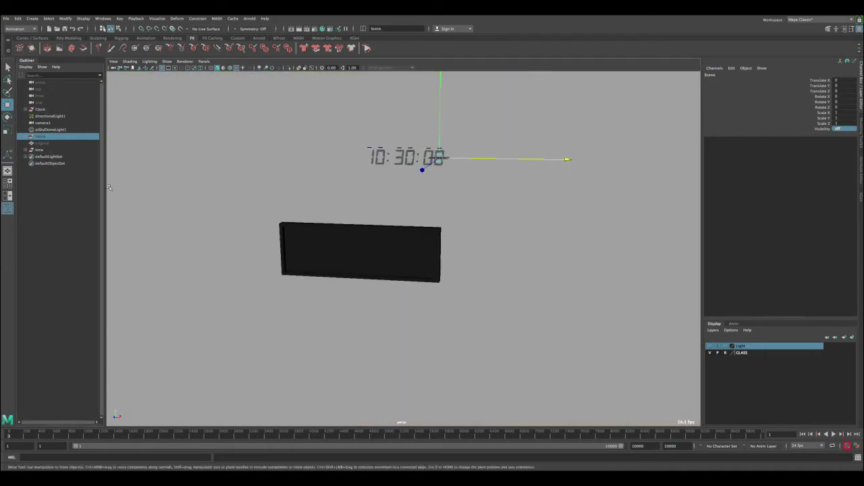
- Move the time group down and forward into the clock case, to about Translate Y -63.9 and Translate Z 205.3
click(46, 150)
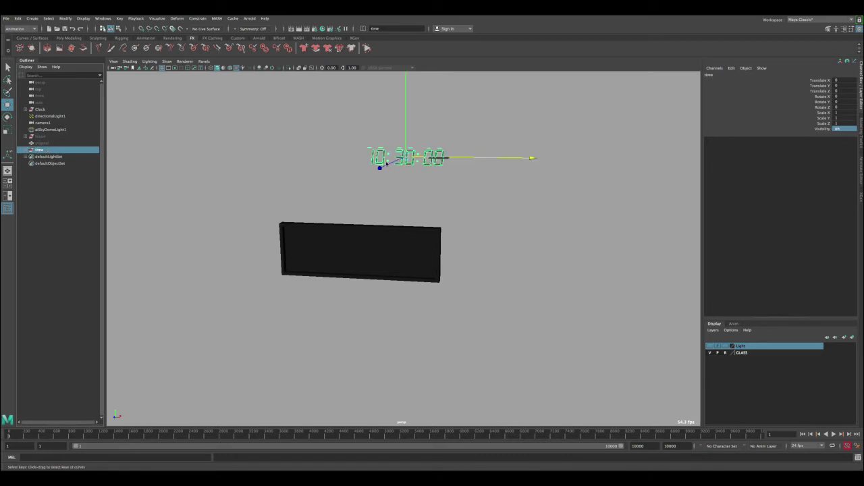
drag(381, 167, 319, 233)
alt+right_drag(328, 155, 368, 157)
alt+drag(340, 161, 362, 153)
drag(381, 84, 380, 210)
alt+drag(347, 202, 445, 270)
drag(620, 387, 528, 349)
key(f)
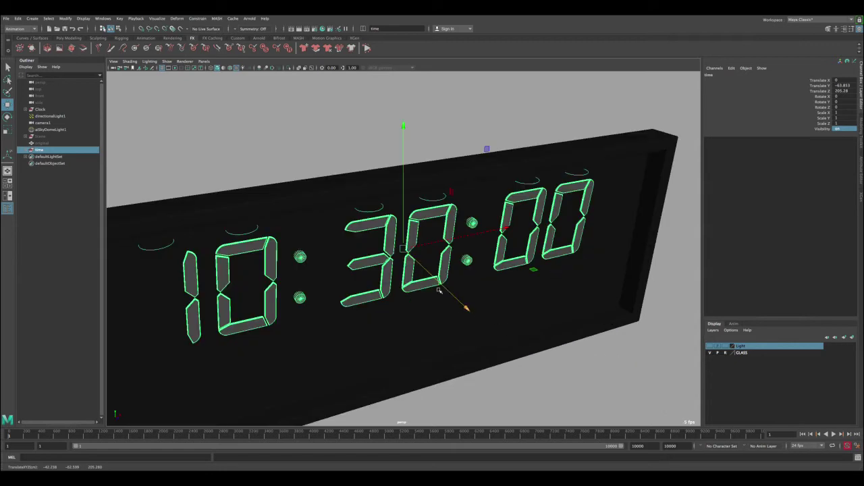
- Position the time digits inside the clock case at about Translate X -6.03 and Translate Y -67.4
alt+drag(440, 291, 382, 237)
drag(402, 129, 398, 177)
alt+drag(399, 206, 406, 250)
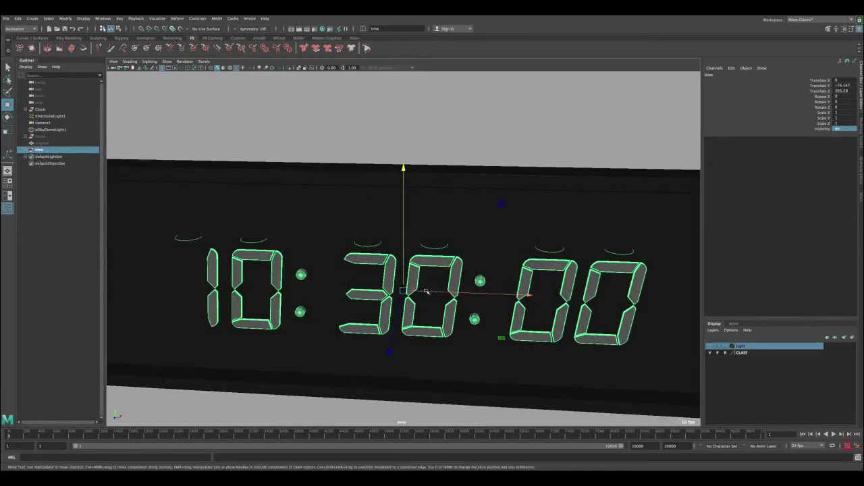
drag(426, 292, 395, 287)
scroll(351, 251, down, 3)
alt+drag(351, 251, 359, 248)
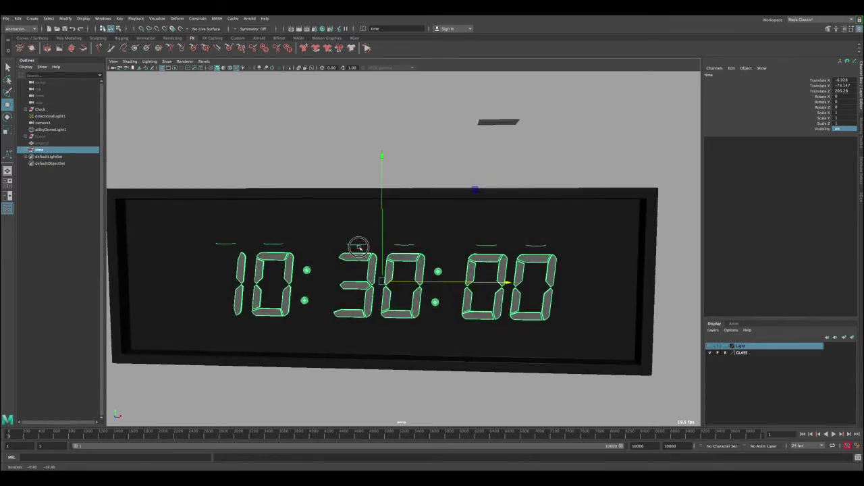
alt+right_drag(358, 247, 375, 249)
drag(379, 224, 380, 221)
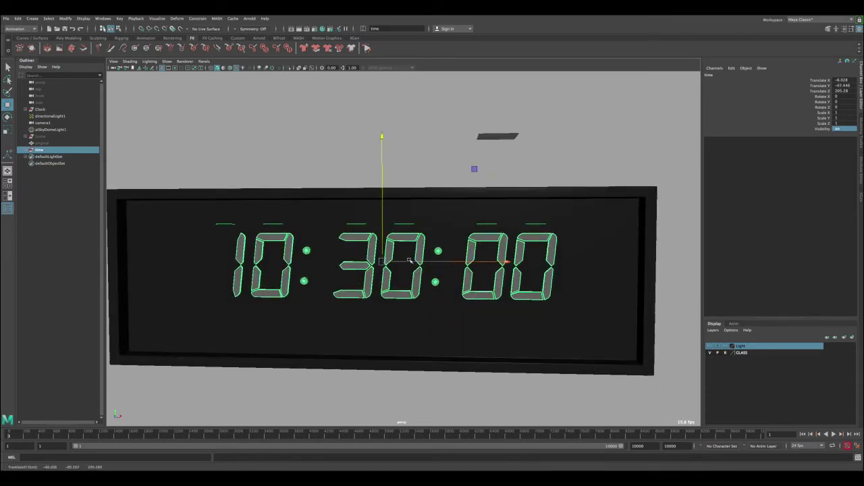
- Scale the time group uniformly to about 1.22 and move it to about Translate X -8.68 and Translate Y -70.5
key(r)
alt+drag(378, 274, 385, 246)
key(w)
scroll(351, 257, down, 1)
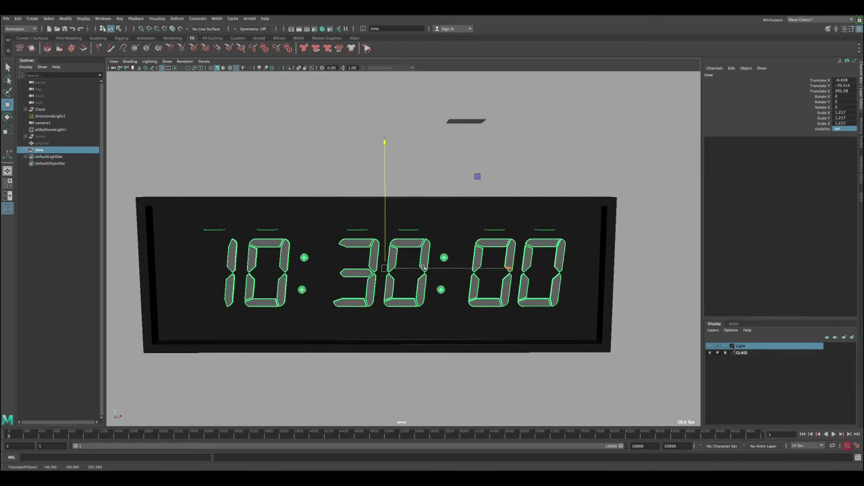
drag(424, 267, 415, 266)
alt+drag(415, 267, 441, 271)
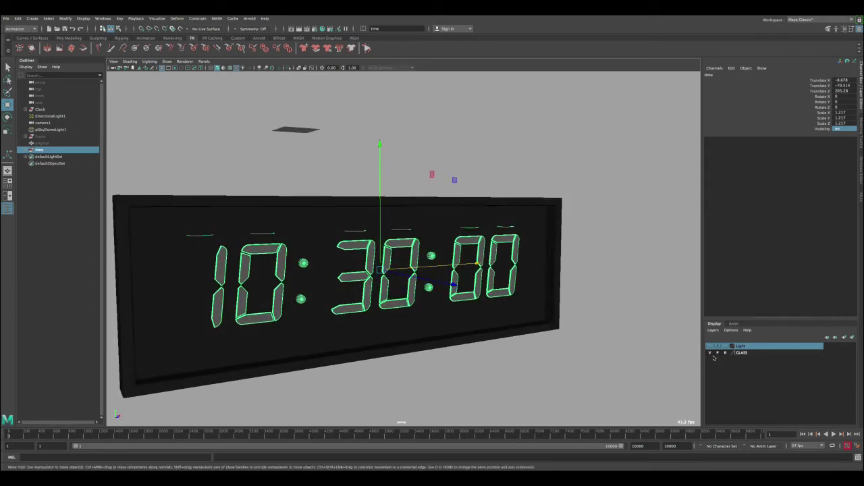
- Show wireframe on shaded objects and push the time group back against the clock face, to about Translate Z 205.01
alt+drag(696, 351, 505, 311)
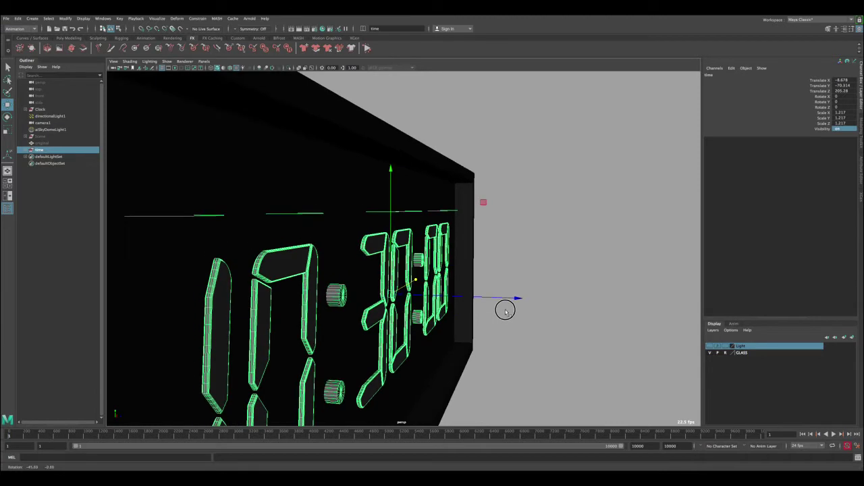
click(129, 61)
click(144, 122)
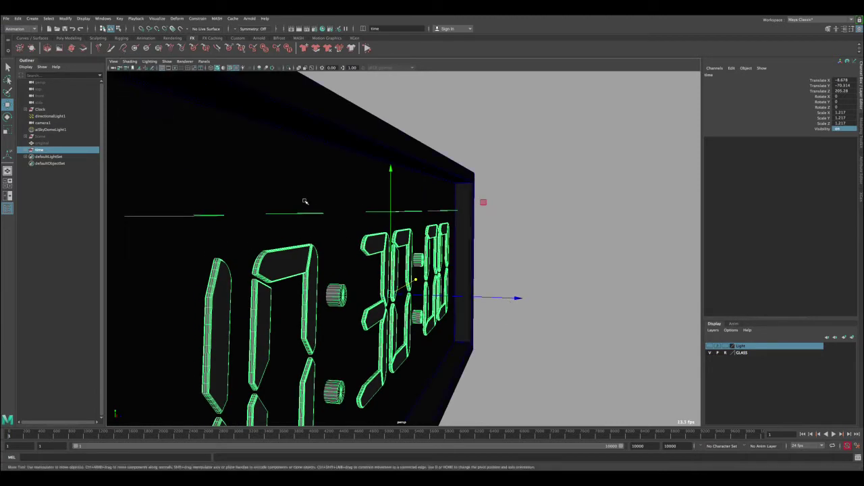
mouse_move(334, 216)
alt+mouse_down()
mouse_move(454, 238)
mouse_move(448, 244)
alt+mouse_up()
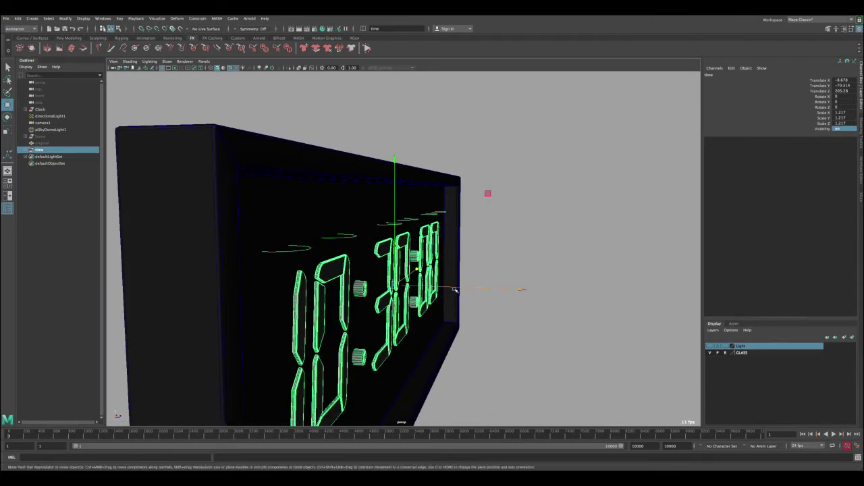
drag(455, 290, 450, 287)
- Select the four colon dots within the time group and return the selection to the whole group
alt+drag(365, 296, 292, 275)
key(q)
click(291, 273)
shift+click(288, 340)
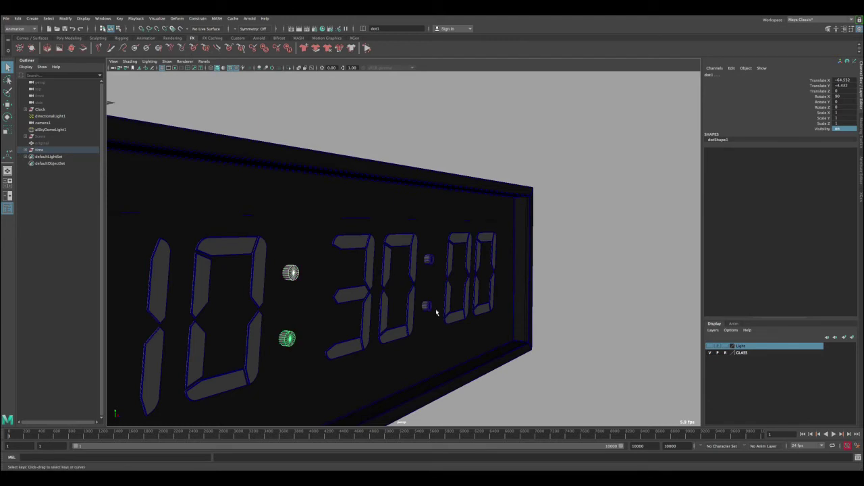
click(426, 306)
click(428, 259)
key(w)
alt+drag(442, 284, 382, 260)
key(Up)
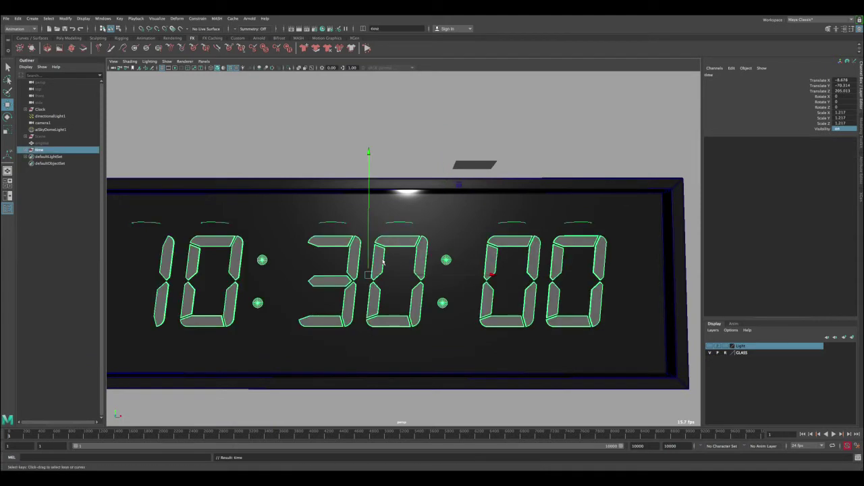
- Enlarge the time group uniformly to about 1.39 and move it to about Translate X -10.8 and Translate Y -70.9
alt+right_drag(399, 280, 331, 251)
alt+drag(331, 250, 332, 255)
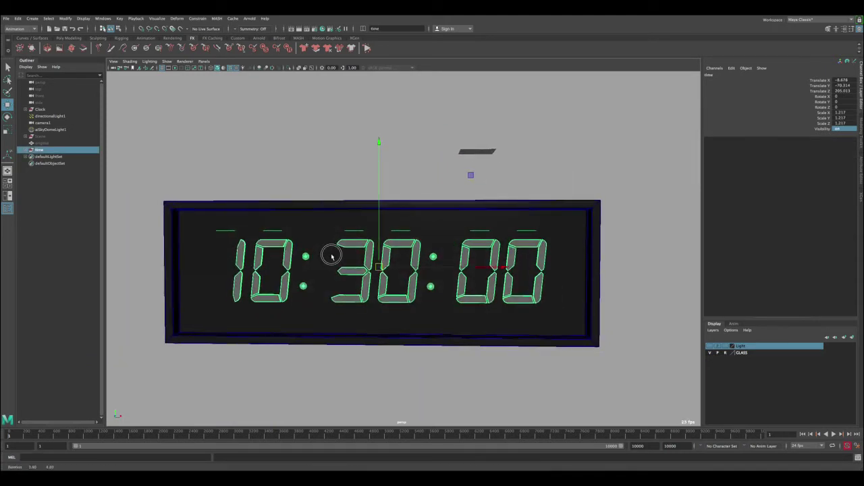
key(t)
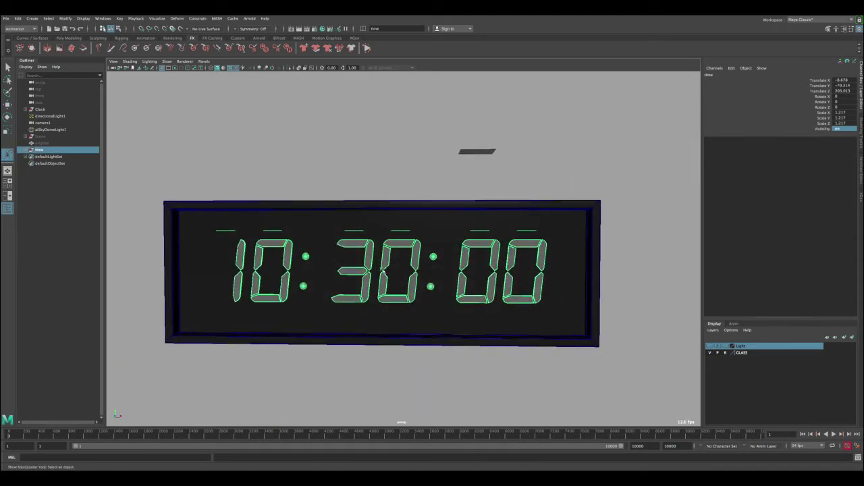
key(r)
alt+drag(377, 268, 412, 267)
key(w)
alt+right_drag(409, 268, 338, 251)
alt+drag(343, 251, 382, 253)
alt+middle_drag(400, 230, 378, 214)
drag(357, 158, 357, 161)
key(q)
alt+drag(431, 332, 429, 332)
key(w)
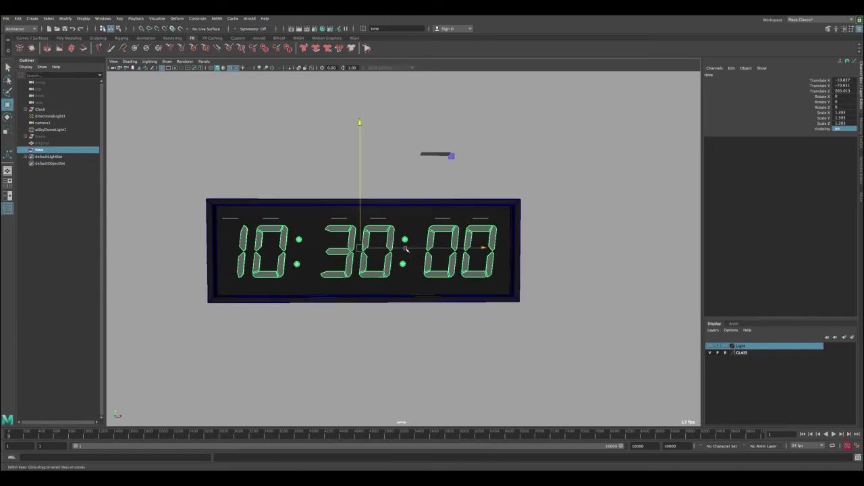
- Set the Hours attribute of the tens-of-hours control curve to 0
key(q)
click(236, 219)
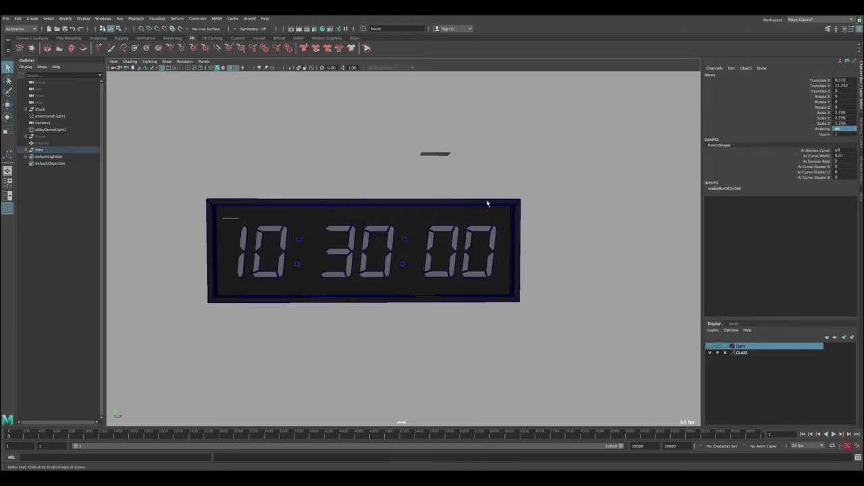
click(825, 135)
middle_drag(561, 162, 540, 162)
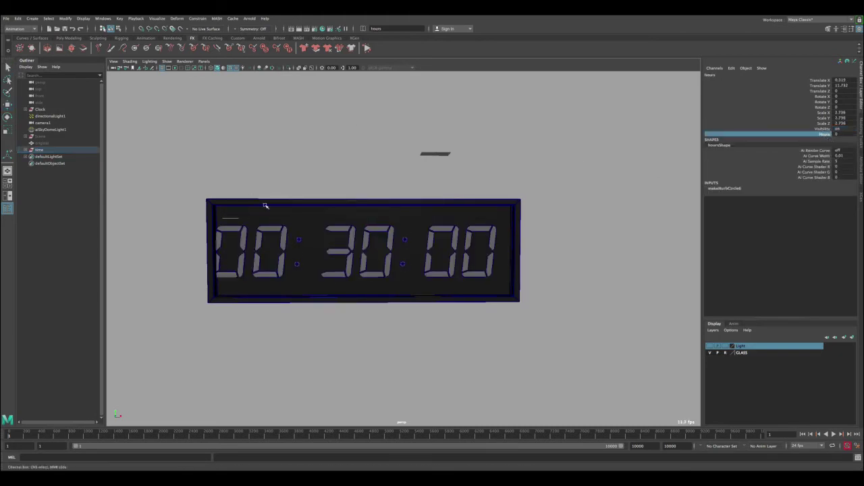
- Fit the time group inside the clock case by moving it to about Translate X -5.83 and scaling it uniformly to about 1.37
click(324, 237)
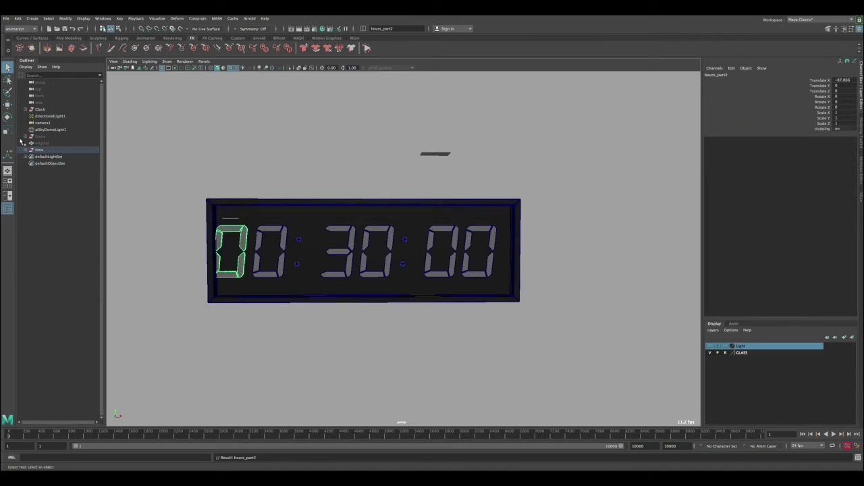
click(40, 149)
key(w)
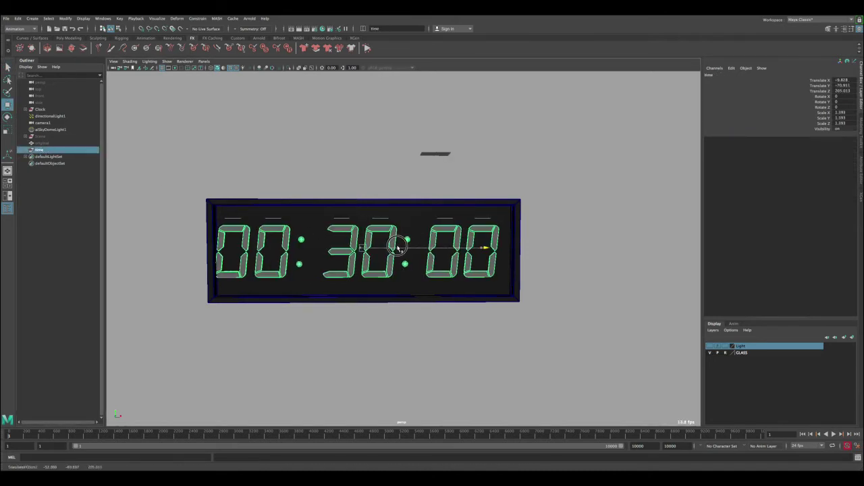
drag(398, 248, 406, 245)
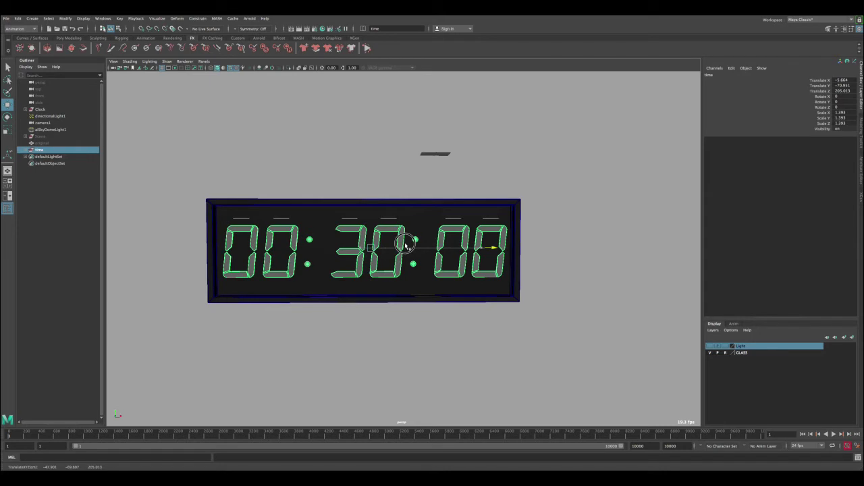
alt+middle_drag(391, 249, 361, 242)
mouse_move(375, 240)
mouse_down()
mouse_move(340, 244)
mouse_move(386, 251)
mouse_up()
key(t)
key(r)
key(w)
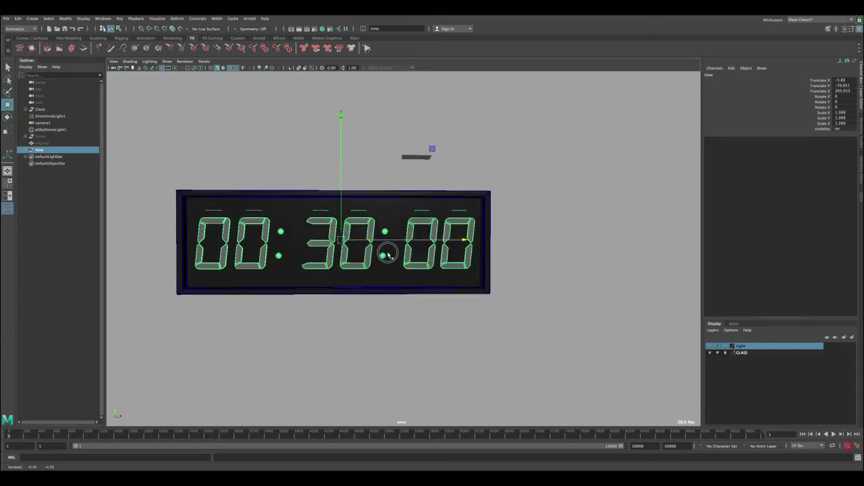
- Set the Hours attribute of the tens-of-hours control curve to 1 and clear the selection
key(q)
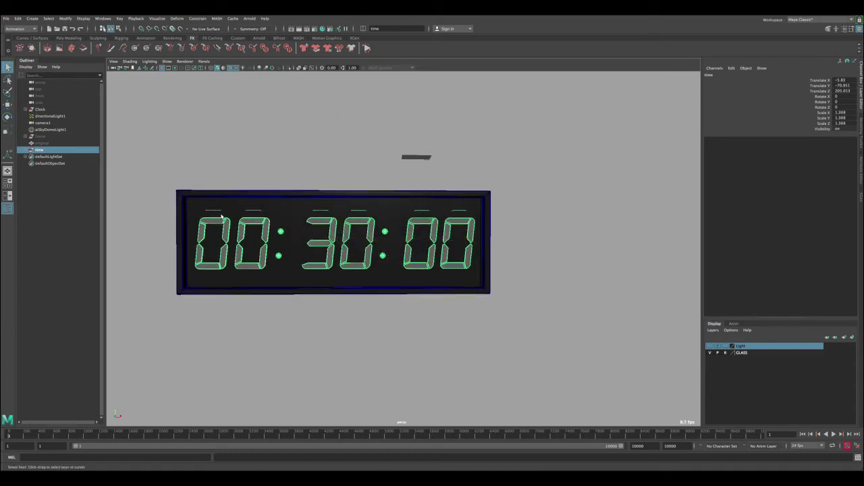
click(217, 208)
click(827, 134)
middle_drag(516, 167, 519, 167)
click(372, 311)
alt+right_drag(373, 310, 371, 291)
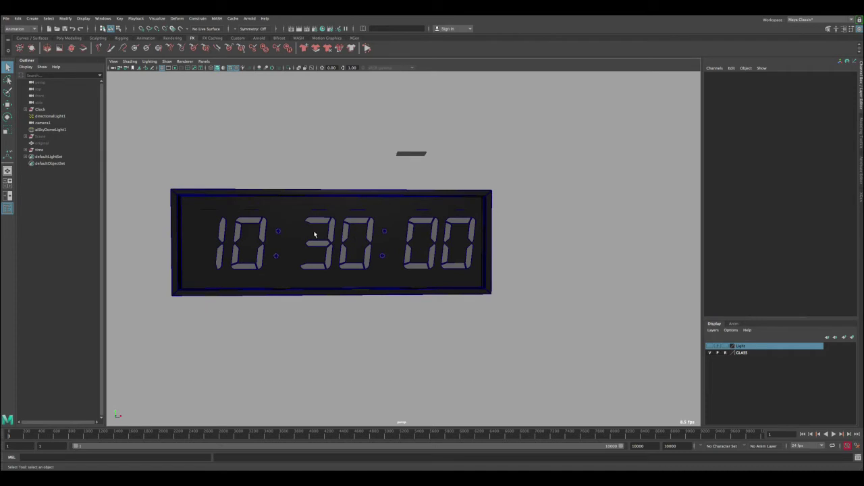
- Nudge the whole time group slightly along negative X within the clock case and deselect it
click(368, 226)
key(Up)
key(w)
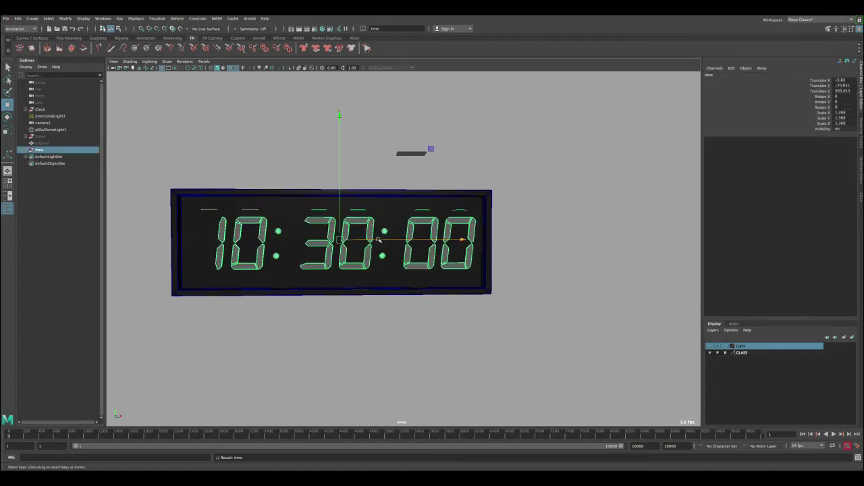
drag(380, 240, 376, 239)
key(q)
click(416, 308)
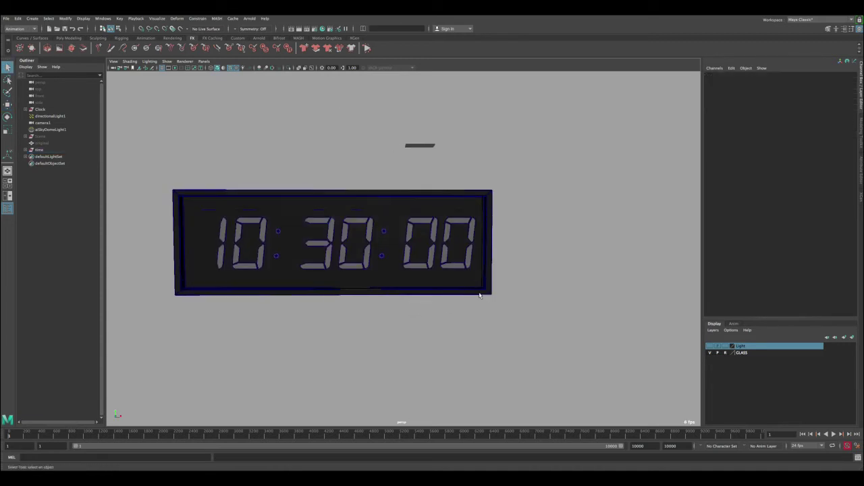
alt+middle_drag(472, 254, 436, 251)
alt+right_drag(437, 252, 454, 251)
mouse_move(9, 437)
mouse_down()
mouse_move(758, 433)
mouse_move(36, 434)
mouse_move(12, 446)
mouse_move(256, 448)
mouse_move(14, 446)
mouse_up()
alt+right_drag(239, 355, 258, 379)
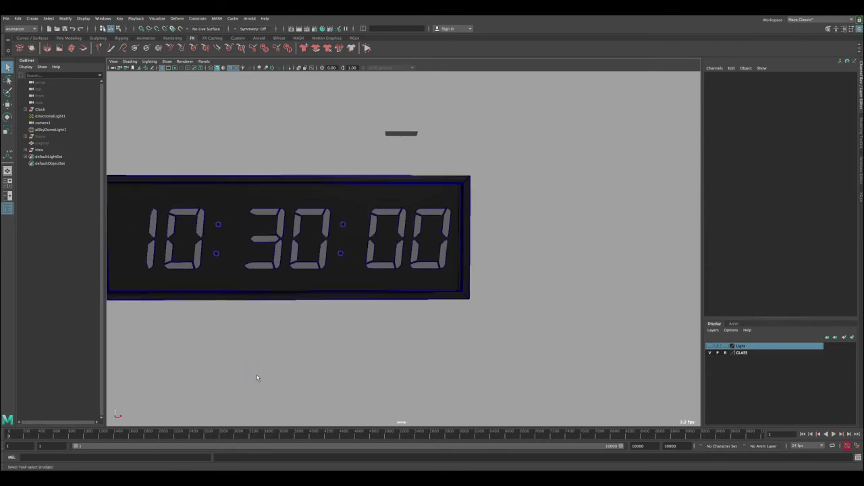
alt+drag(258, 379, 256, 373)
alt+right_drag(255, 372, 309, 301)
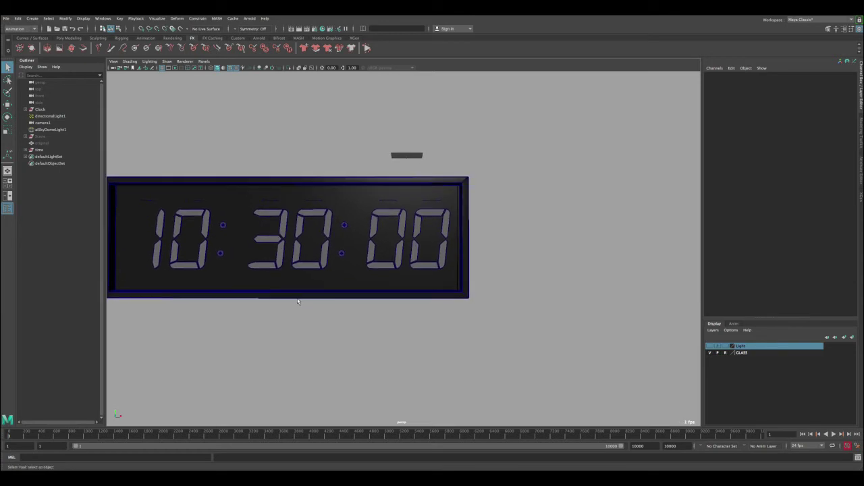
alt+middle_drag(309, 301, 338, 299)
alt+drag(337, 299, 335, 301)
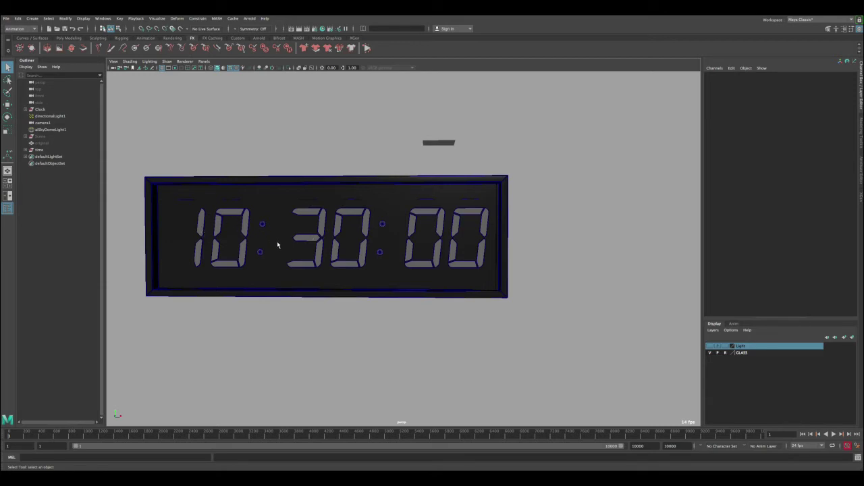
mouse_move(277, 245)
alt+mouse_down()
mouse_move(301, 247)
mouse_move(289, 245)
alt+mouse_up()
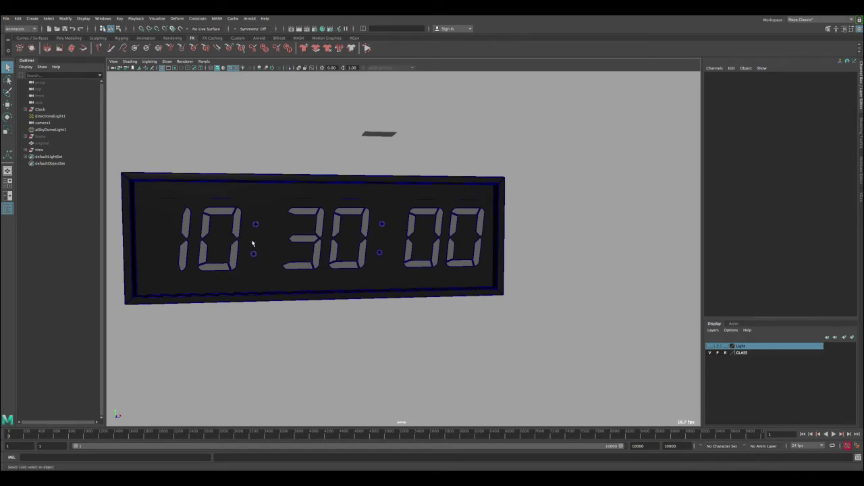
alt+drag(253, 243, 247, 241)
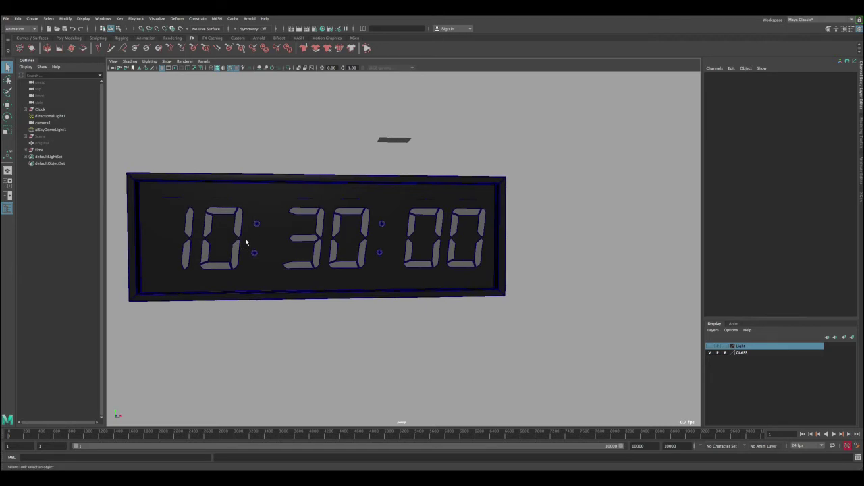
alt+right_drag(234, 212, 282, 272)
alt+middle_drag(231, 215, 352, 231)
alt+drag(277, 218, 267, 218)
click(217, 275)
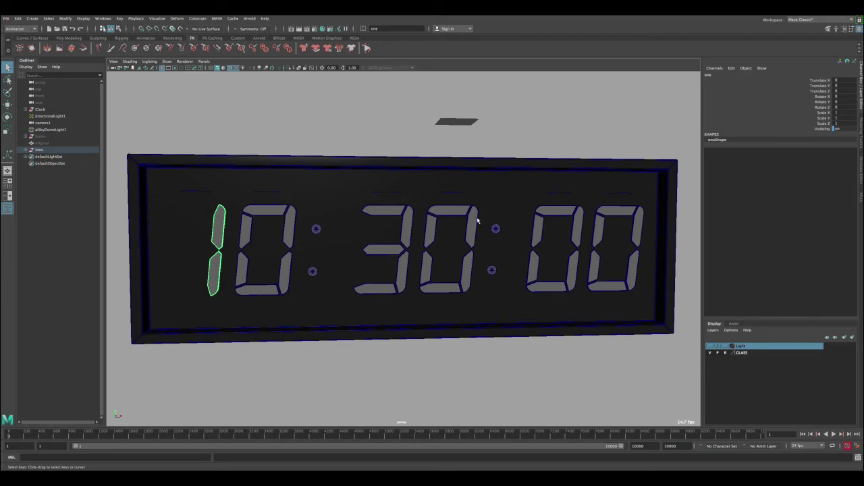
click(278, 145)
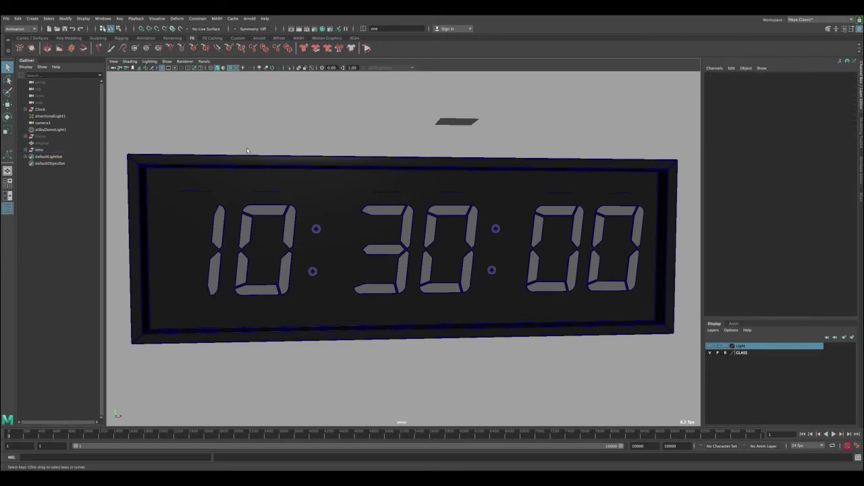
- Expand the time group and all of its seconds, mints and hours part groups to list their digit meshes
click(26, 150)
click(29, 156)
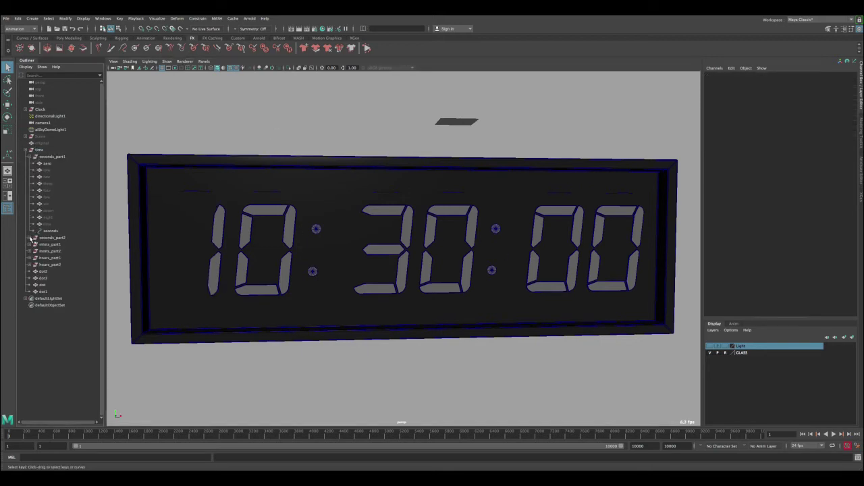
click(32, 238)
click(34, 323)
scroll(30, 324, down, 2)
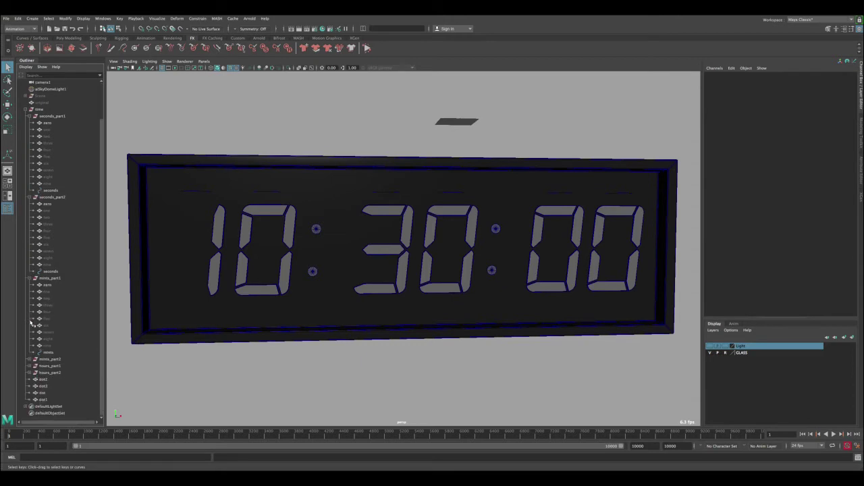
click(28, 359)
scroll(32, 352, down, 3)
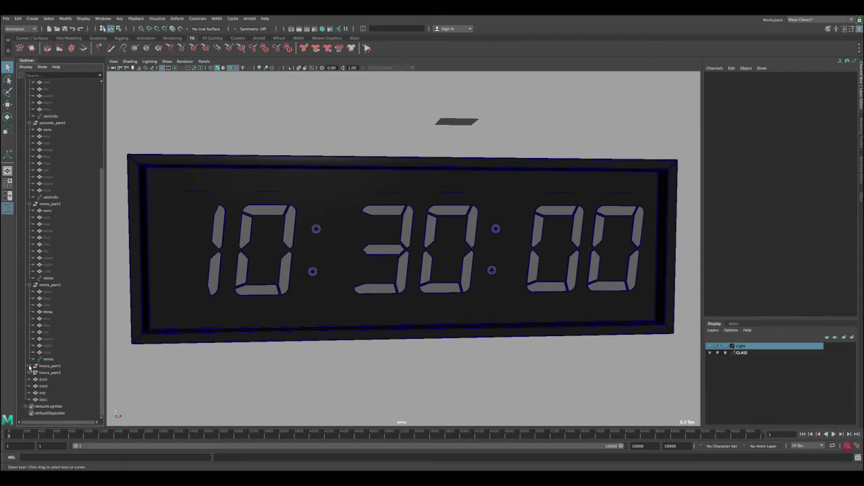
click(29, 366)
scroll(28, 371, down, 3)
click(29, 372)
scroll(31, 380, down, 3)
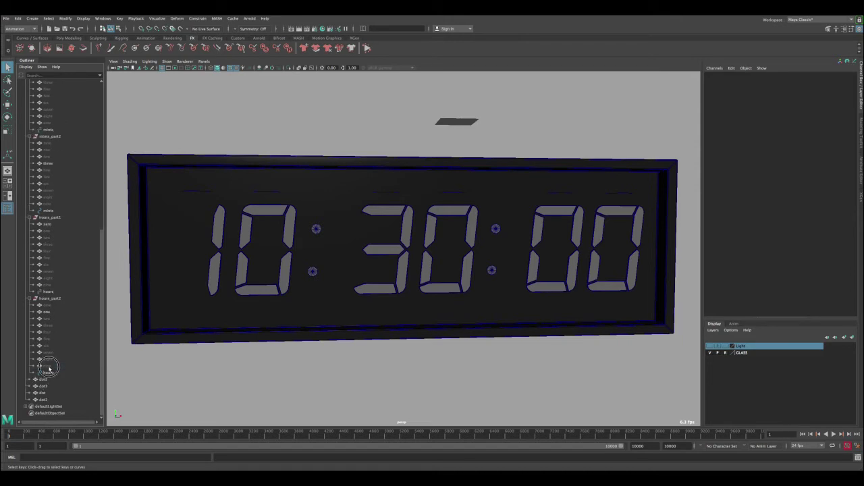
- Select the zero-to-nine digit meshes in hours_part2, hours_part1 and mints_part2, leaving out the control curves
click(48, 365)
shift+click(49, 305)
ctrl+click(53, 285)
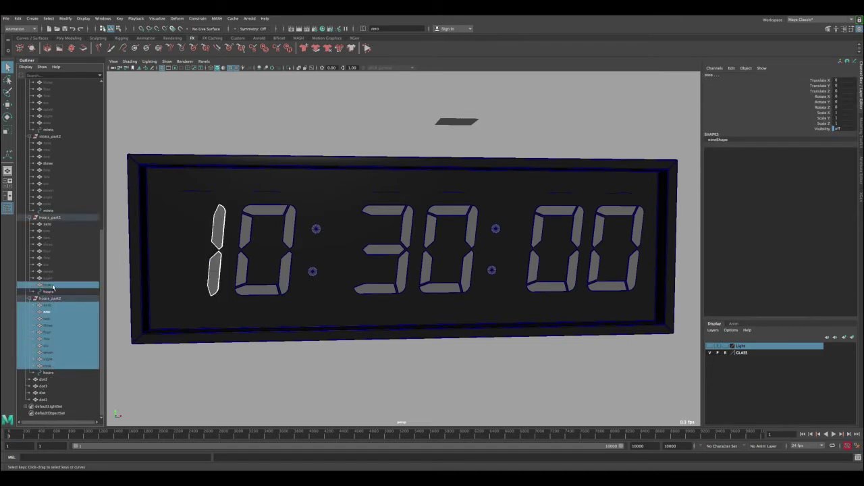
shift+click(47, 224)
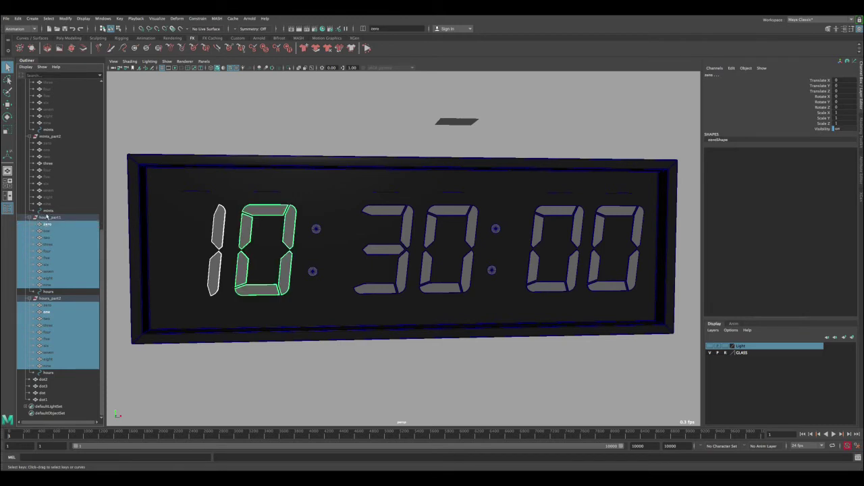
ctrl+click(48, 204)
shift+click(48, 143)
- Add the zero-to-nine digit meshes of mints_part1, seconds_part2 and seconds_part1 to the selection, leaving out the control curves
scroll(45, 277, up, 8)
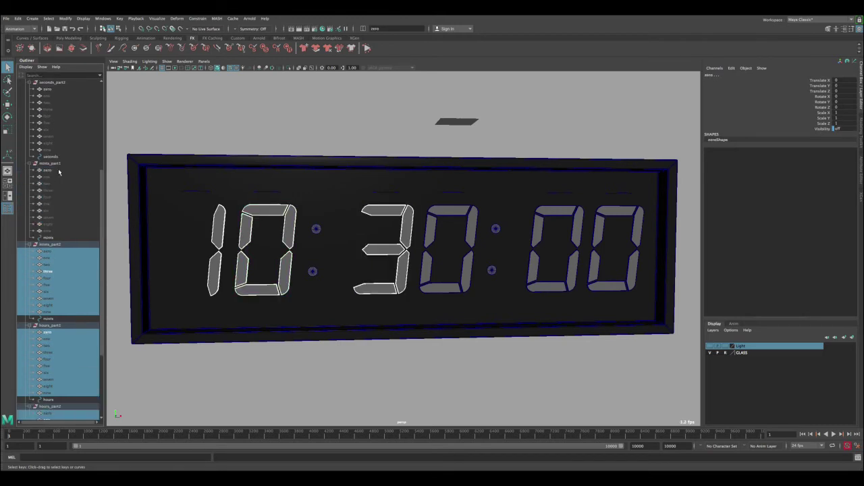
ctrl+click(48, 286)
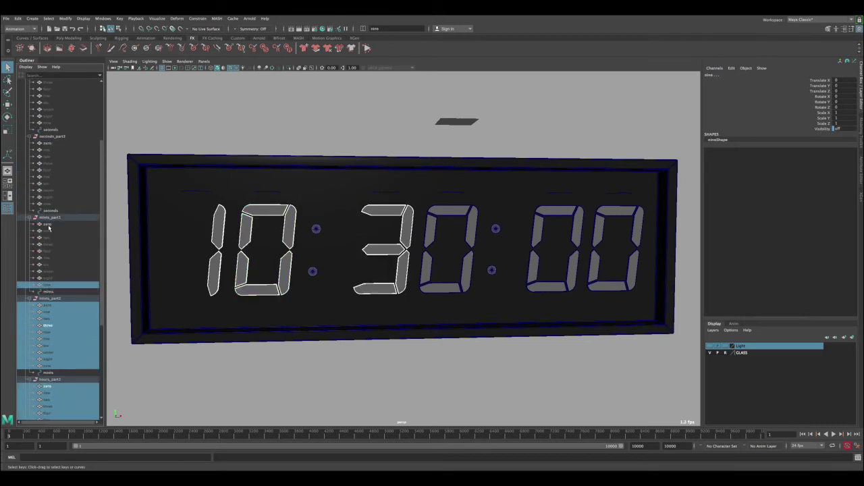
shift+click(48, 225)
ctrl+click(49, 204)
shift+click(47, 143)
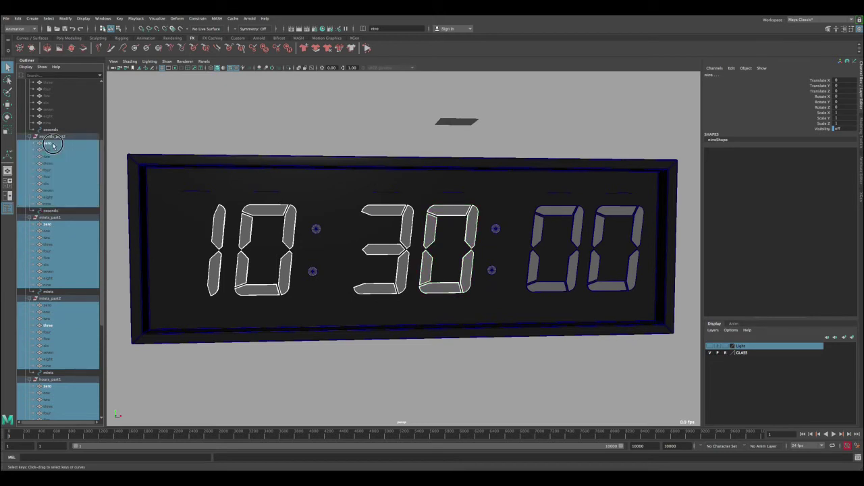
scroll(51, 169, up, 5)
ctrl+click(52, 224)
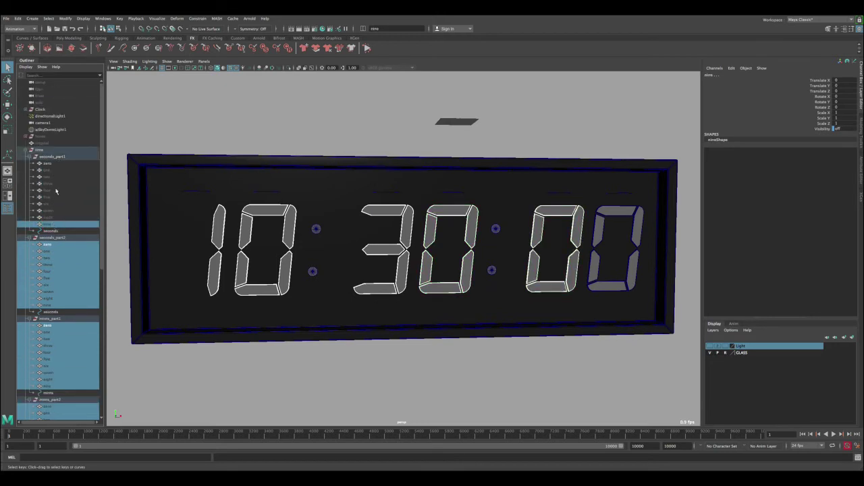
shift+click(54, 165)
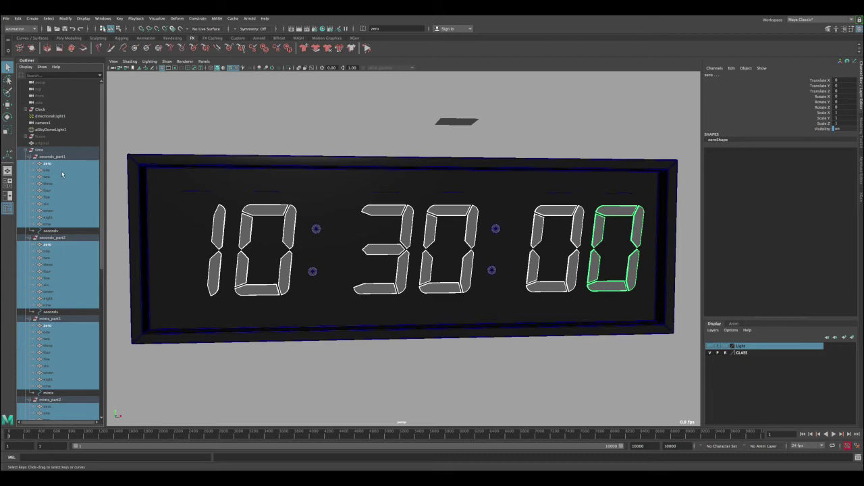
- Add the four colon dot meshes dot, dot1, dot2 and dot3 to the digit selection
scroll(61, 174, down, 3)
scroll(57, 191, down, 5)
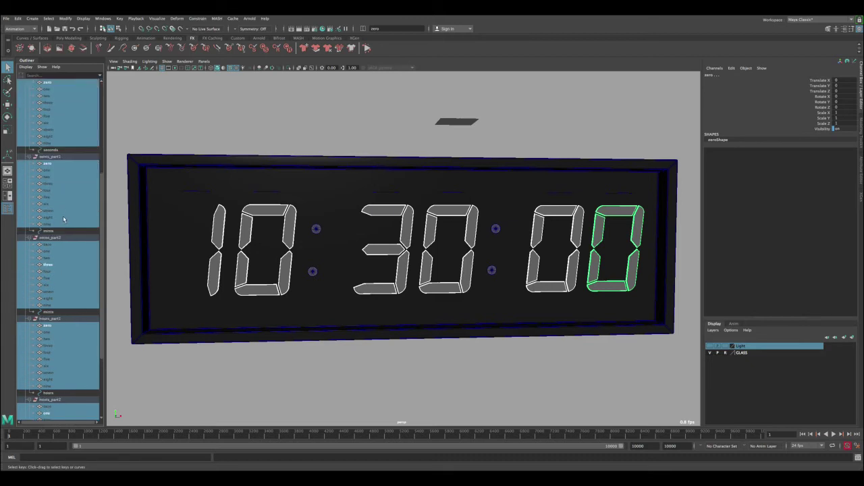
scroll(63, 219, down, 3)
scroll(54, 202, down, 3)
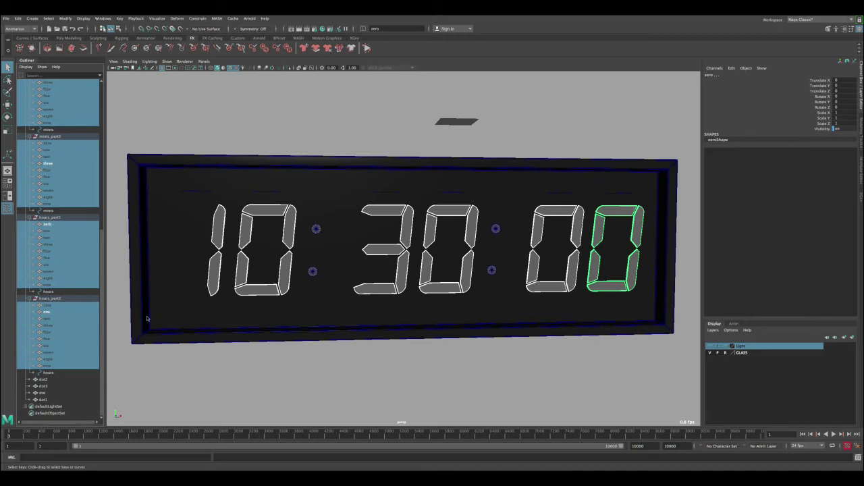
ctrl+click(43, 380)
ctrl+click(44, 387)
ctrl+click(42, 393)
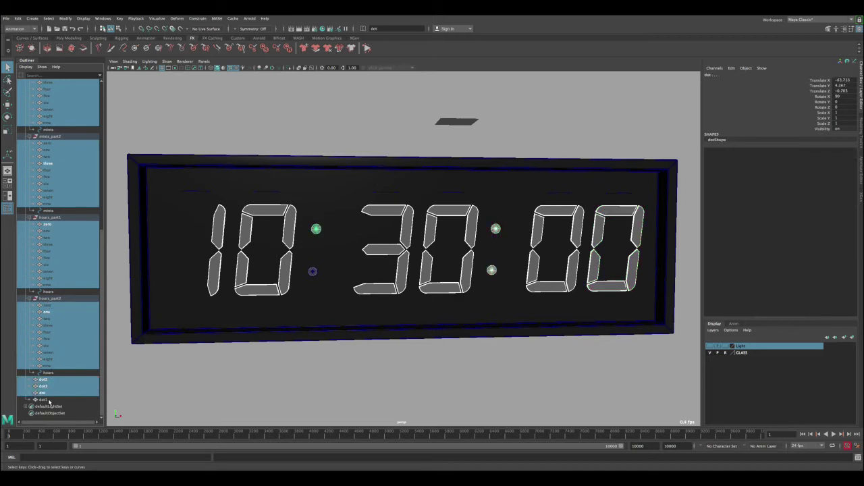
ctrl+click(44, 400)
- Assign a new Arnold aiStandardSurface material to all selected digits and dots
right_drag(291, 225, 299, 397)
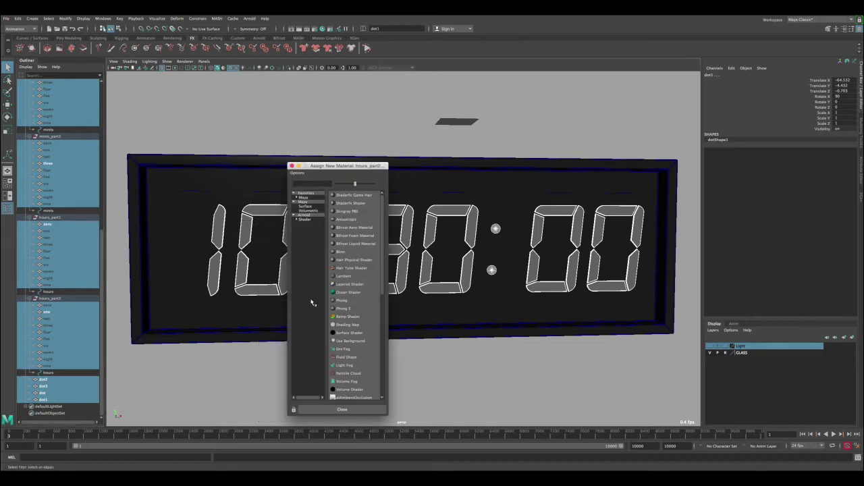
click(304, 220)
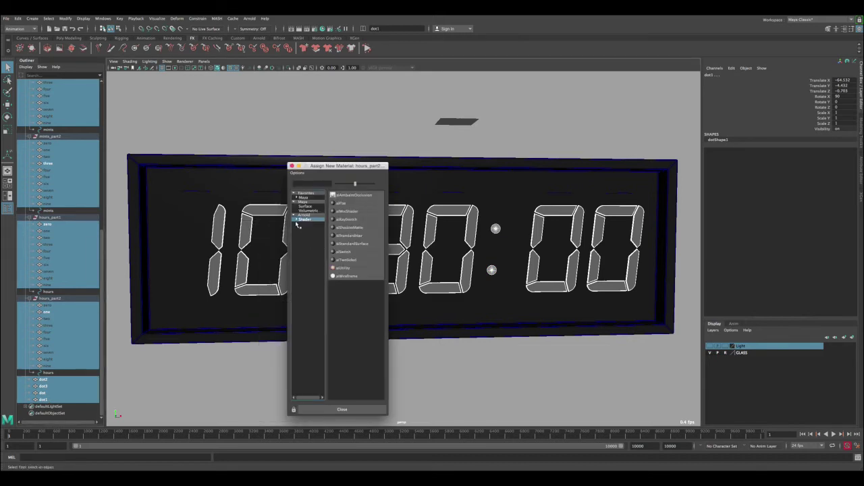
click(346, 244)
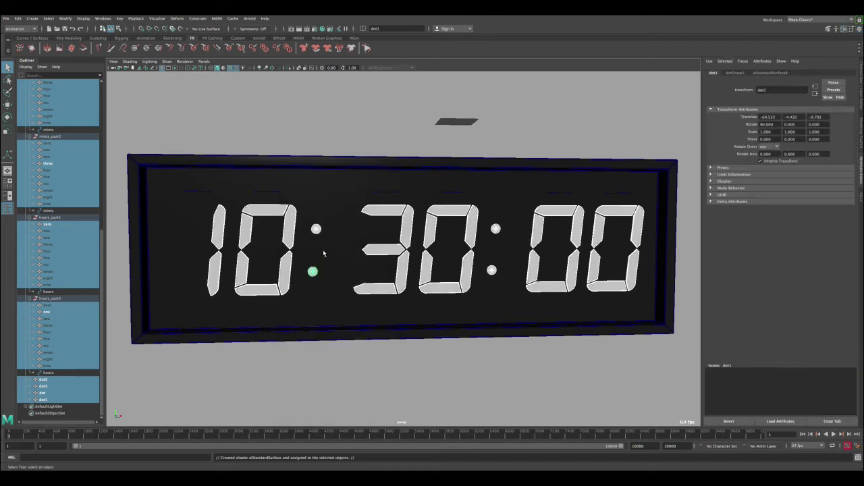
- Rename the new aiStandardSurface material of the digits and dots to time2
alt+right_drag(386, 245, 385, 231)
alt+drag(386, 233, 334, 234)
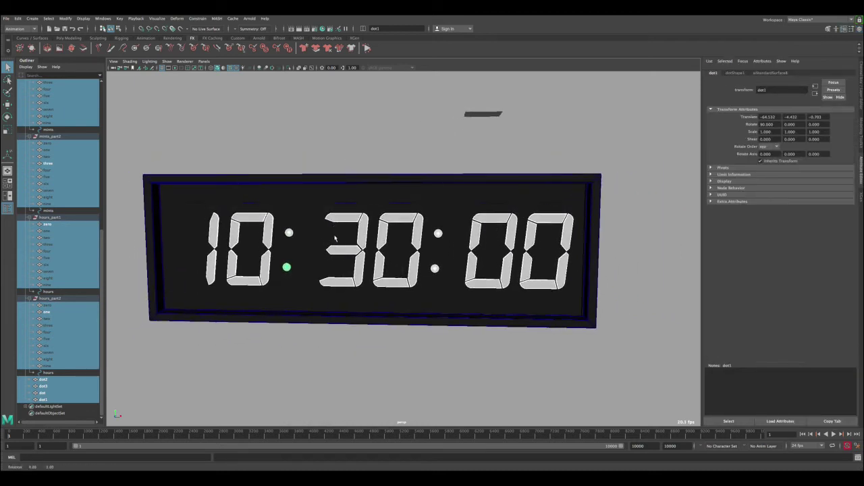
click(770, 73)
double_click(776, 90)
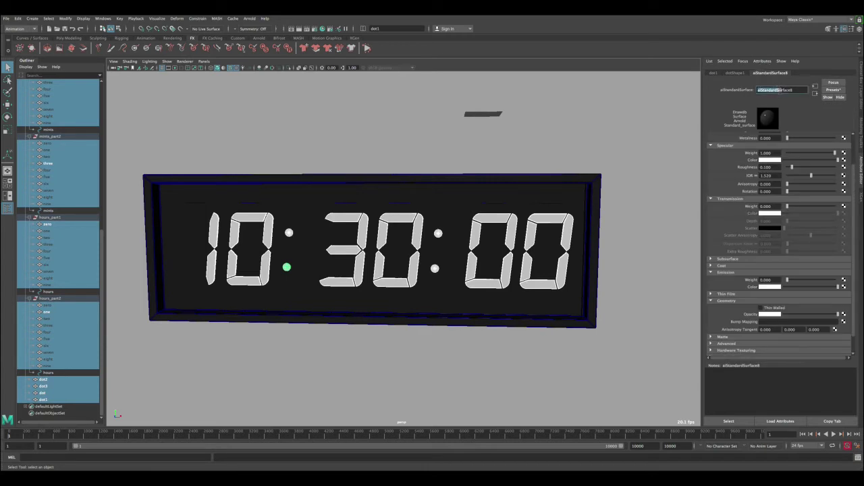
text(ttime2)
key(Return)
- Collapse the time group, clear the selection and bring back the channel and layer display
alt+drag(389, 191, 293, 186)
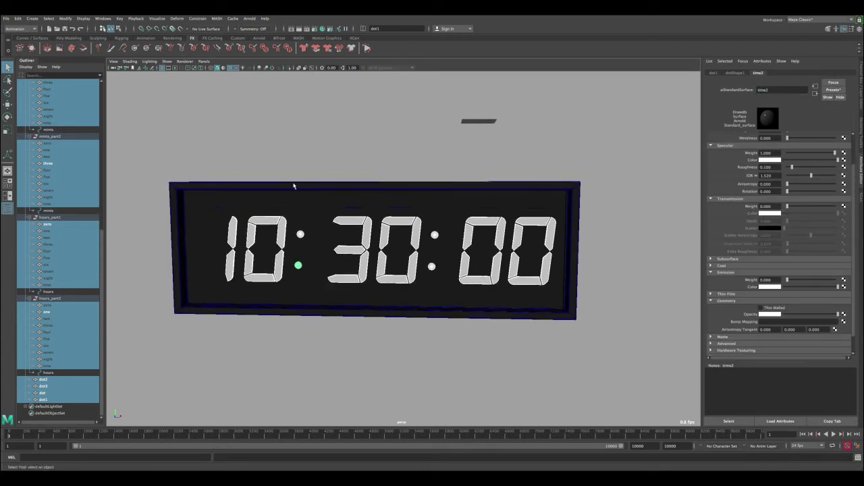
scroll(75, 115, up, 5)
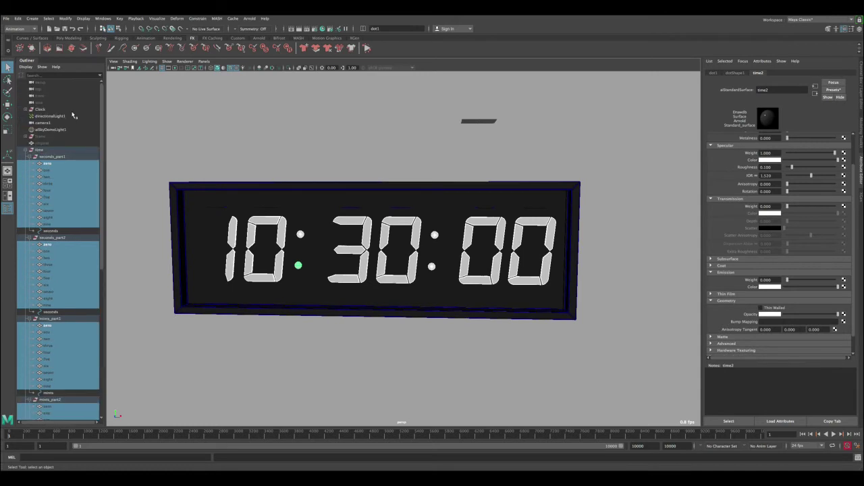
click(27, 150)
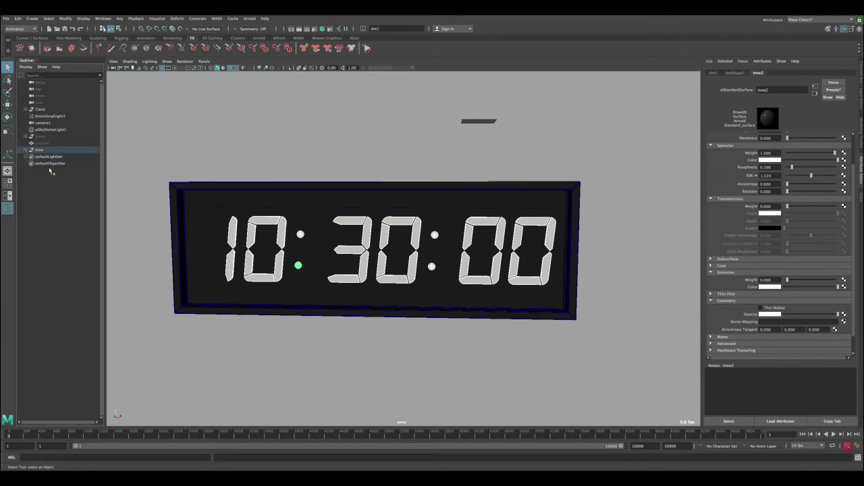
click(347, 137)
alt+drag(347, 137, 348, 216)
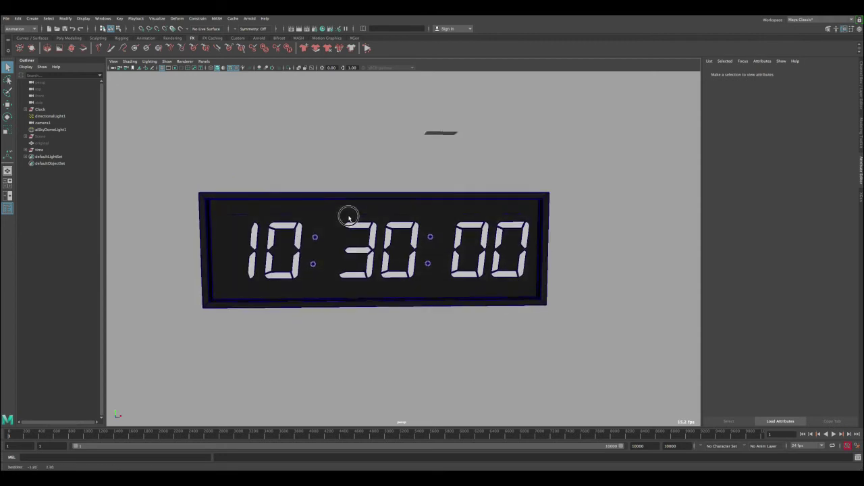
key(ctrl+a)
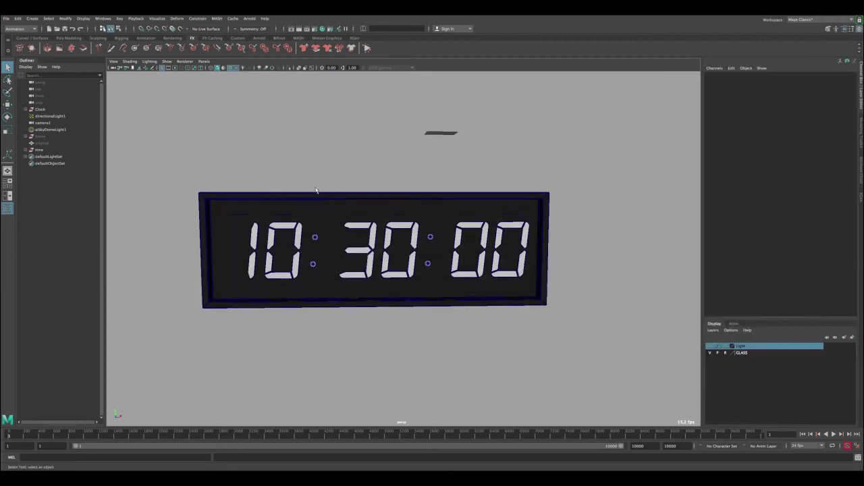
- Make the Light display layer visible so the scene's lights show around the clock
click(707, 346)
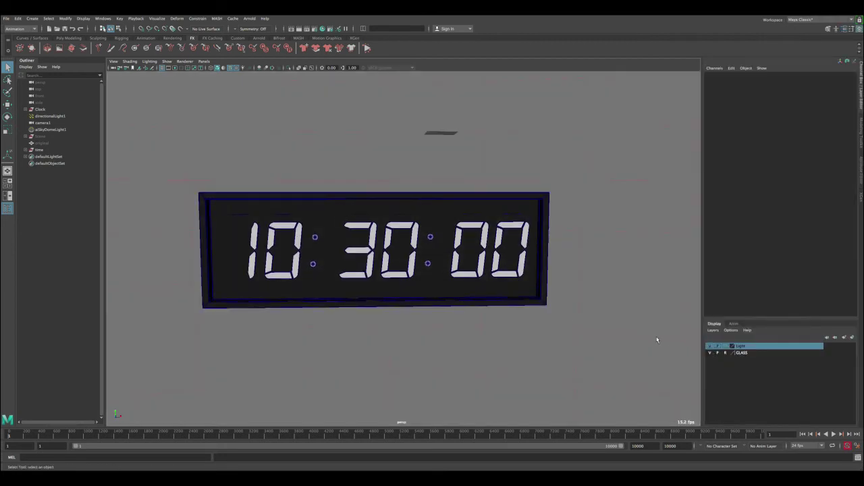
scroll(440, 248, down, 5)
scroll(512, 235, down, 3)
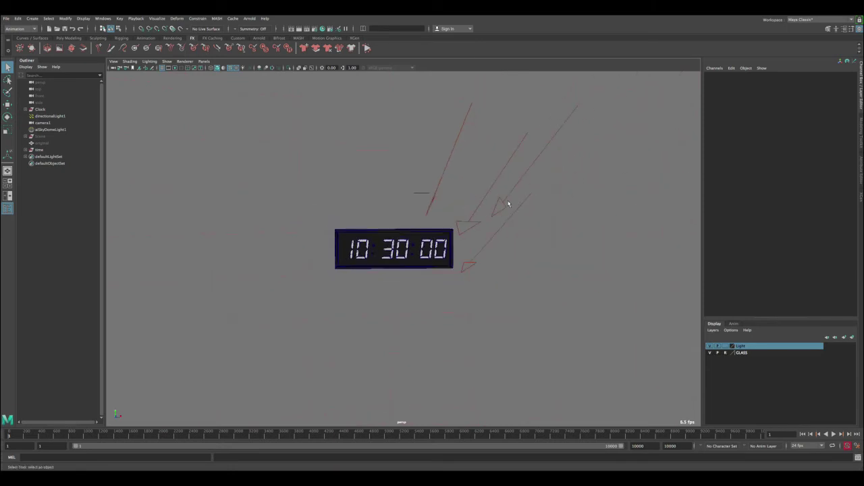
click(249, 18)
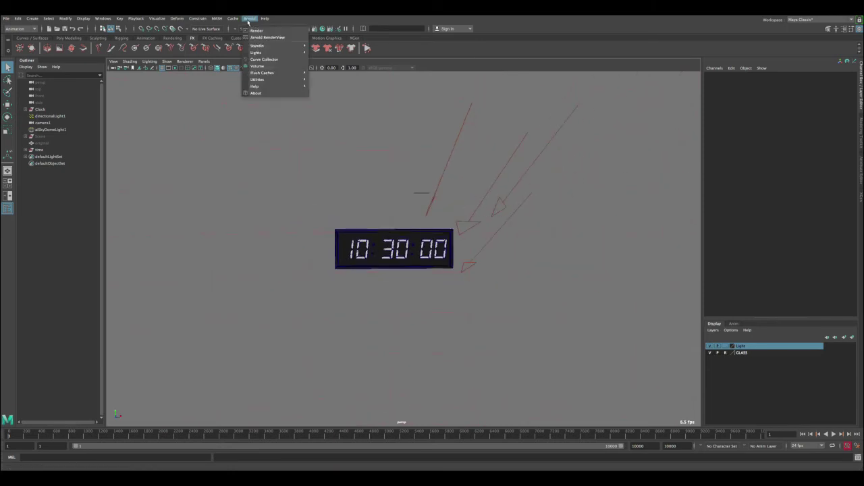
mouse_move(256, 52)
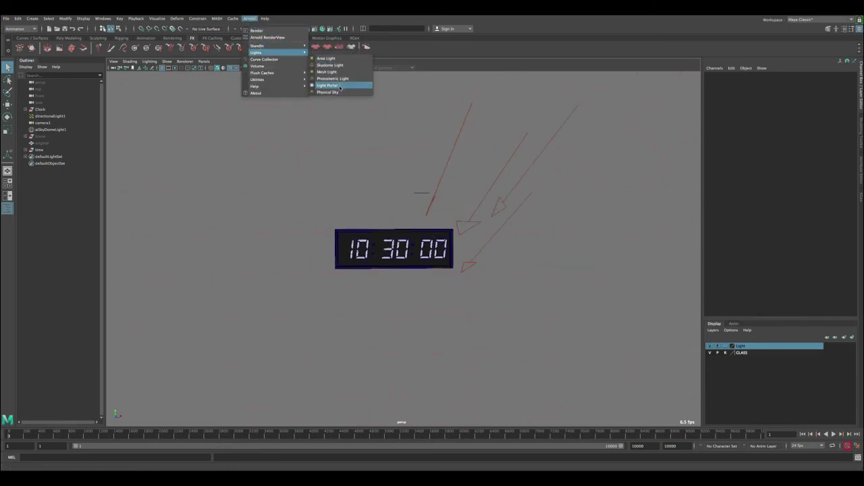
click(458, 61)
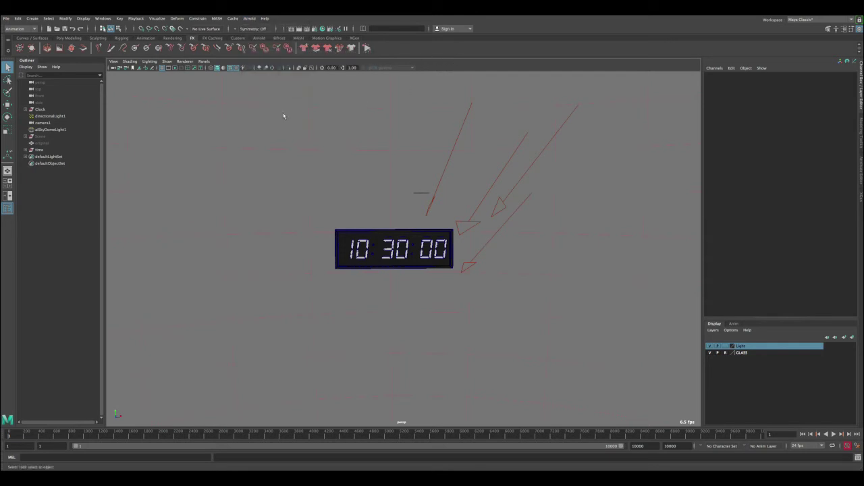
- Turn on the Visibility of the Scene group by setting it to 1
click(56, 136)
click(837, 128)
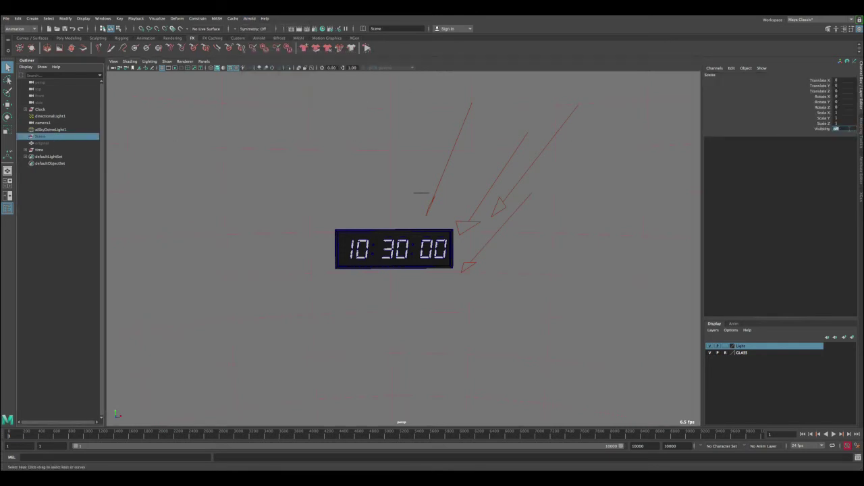
text(1)
key(Return)
alt+right_drag(344, 235, 384, 330)
alt+drag(384, 330, 378, 331)
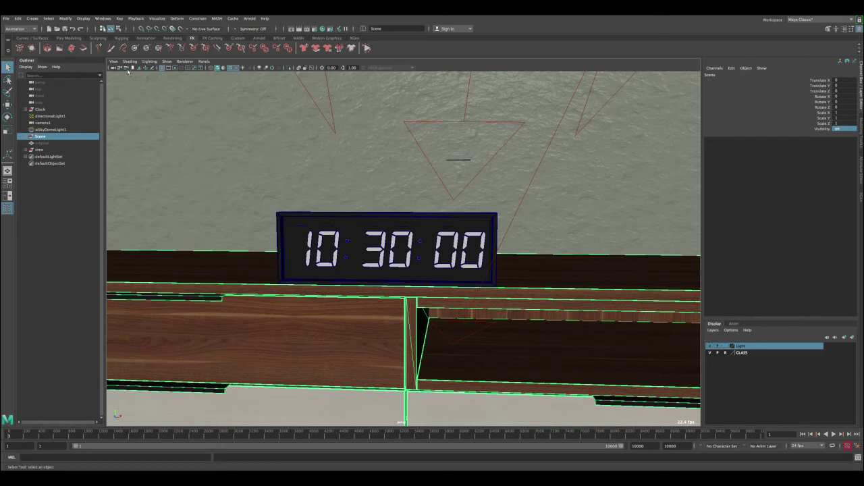
- Look through camera1 and scrub the timeline to frame 3471 to check the running clock in the scene
key(space)
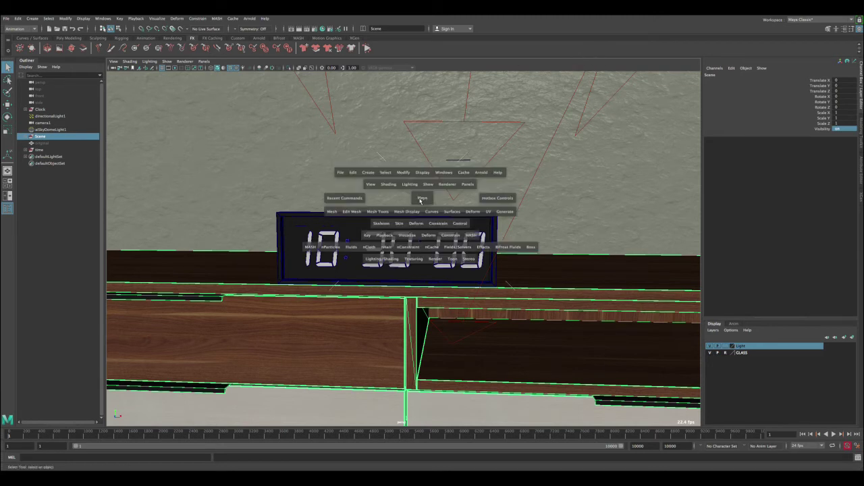
alt+right_drag(385, 206, 336, 197)
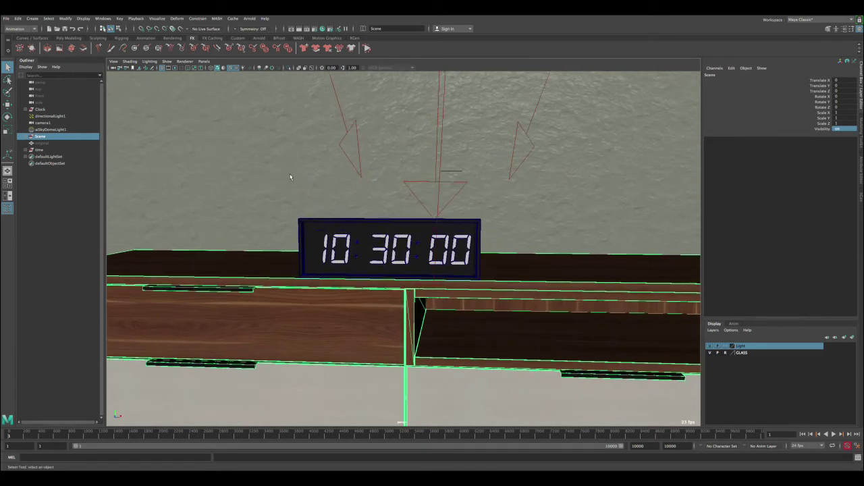
click(204, 60)
mouse_move(216, 65)
click(287, 70)
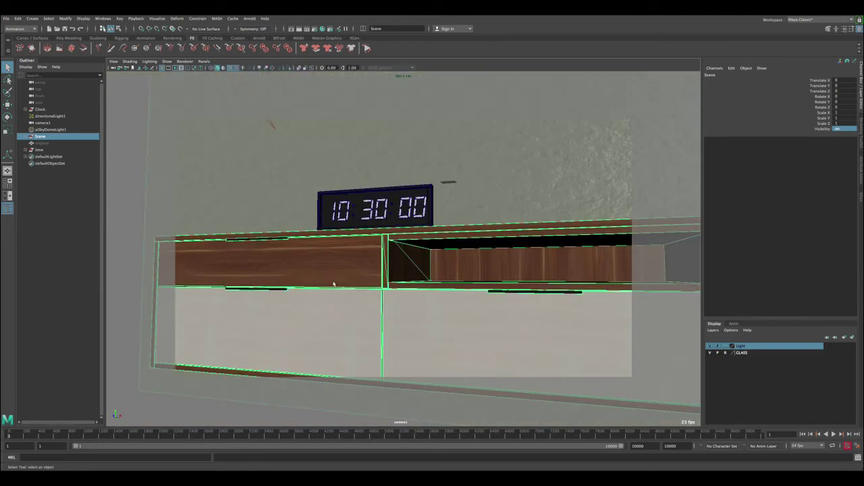
drag(42, 436, 272, 436)
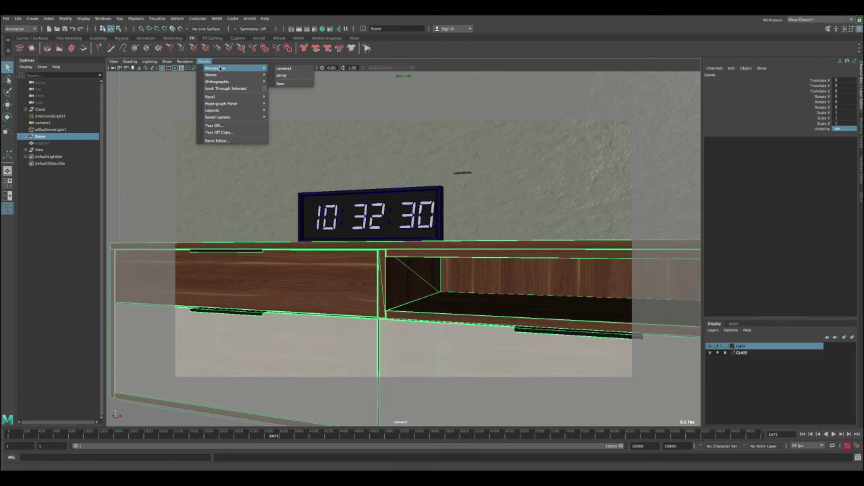
- Return to the persp camera, show its resolution gate and turn off the wireframe drawn over shaded objects
click(301, 69)
click(205, 62)
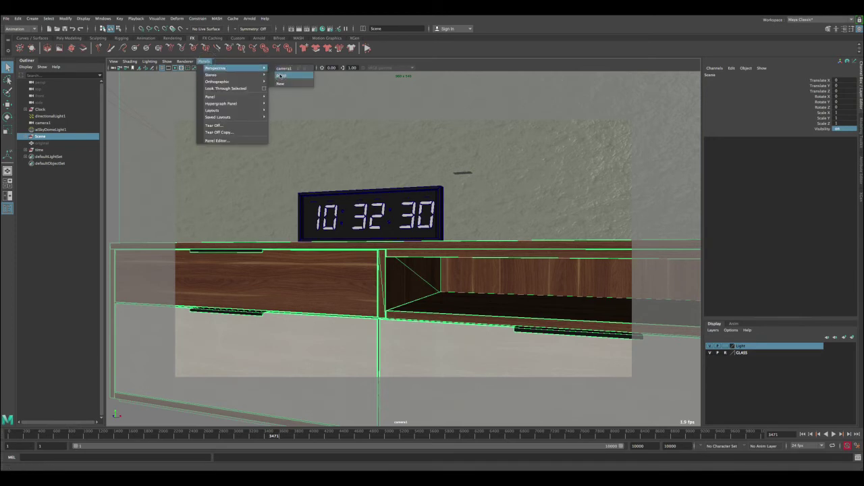
click(281, 75)
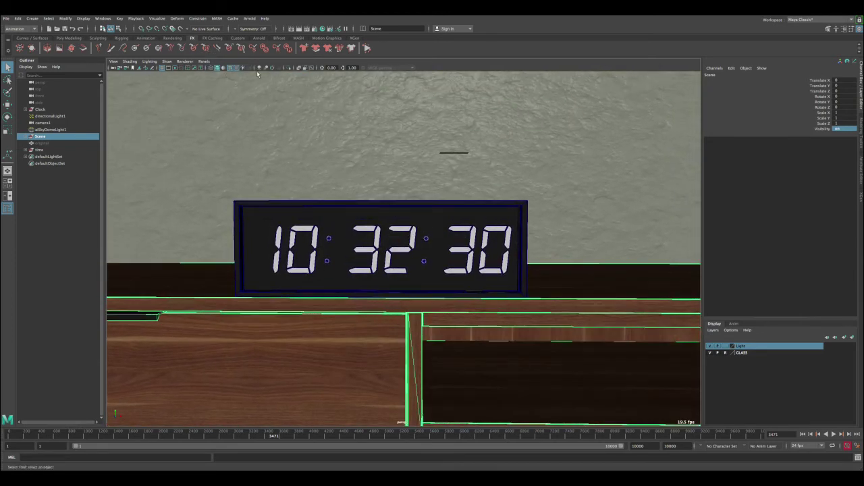
click(181, 68)
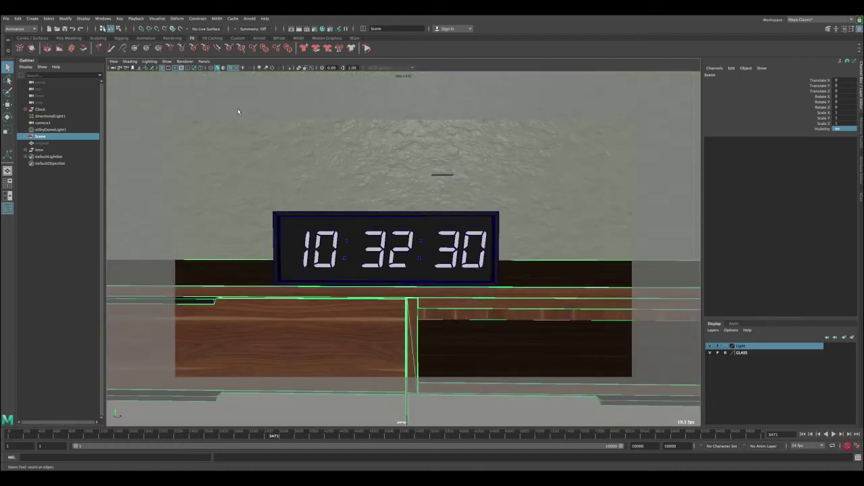
click(130, 61)
click(142, 125)
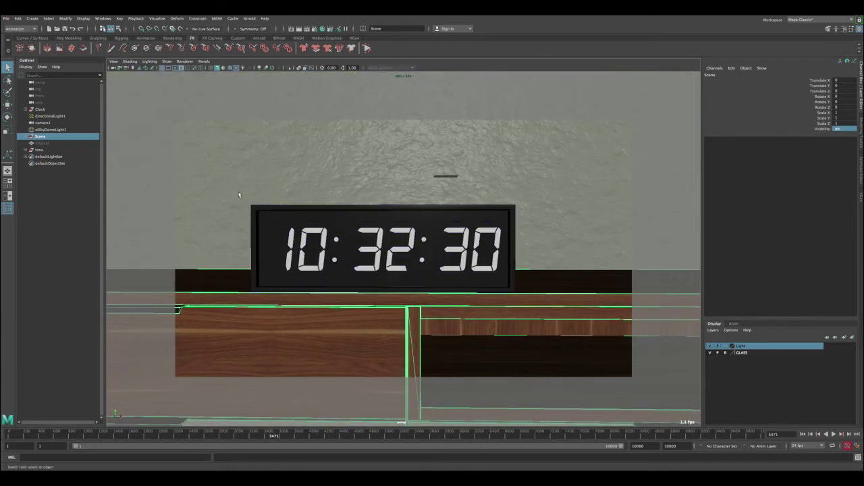
- Frame the clock closely, render the current frame with Arnold and close the Render View
mouse_move(242, 192)
alt+right_down()
mouse_move(268, 238)
mouse_move(265, 226)
alt+right_up()
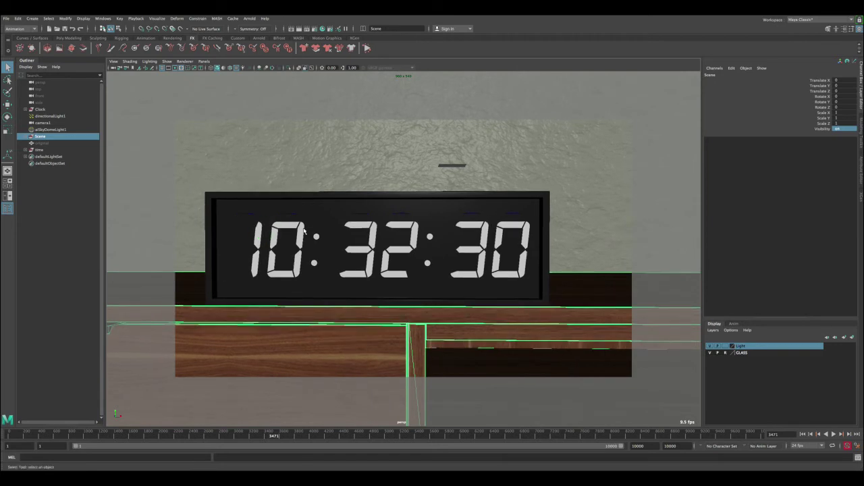
click(314, 31)
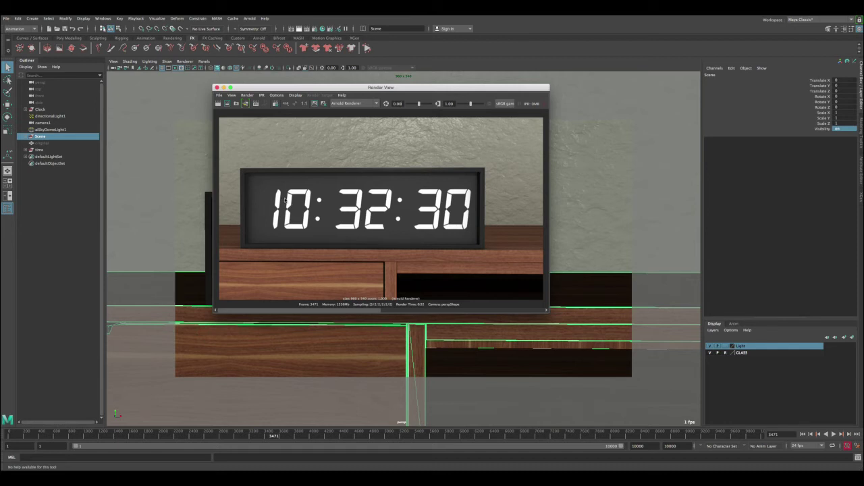
click(217, 89)
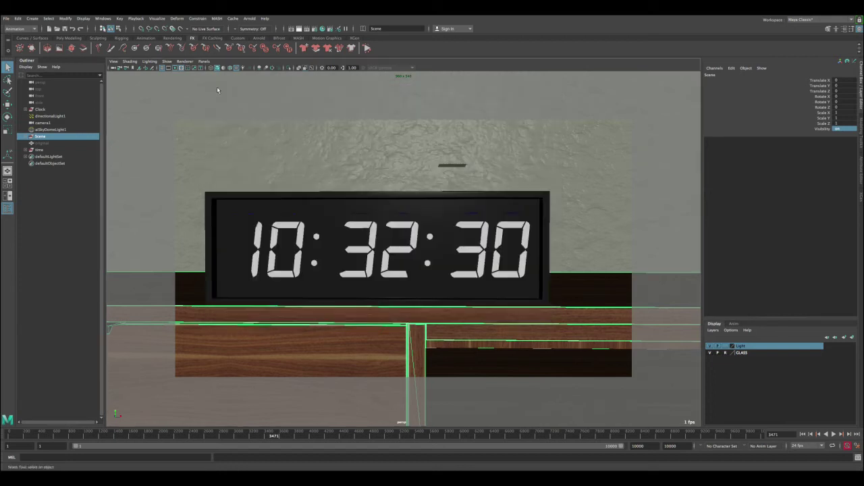
- Open the time2 material from the hours' zero digit and set its base color to a dark red
click(304, 228)
key(ctrl+a)
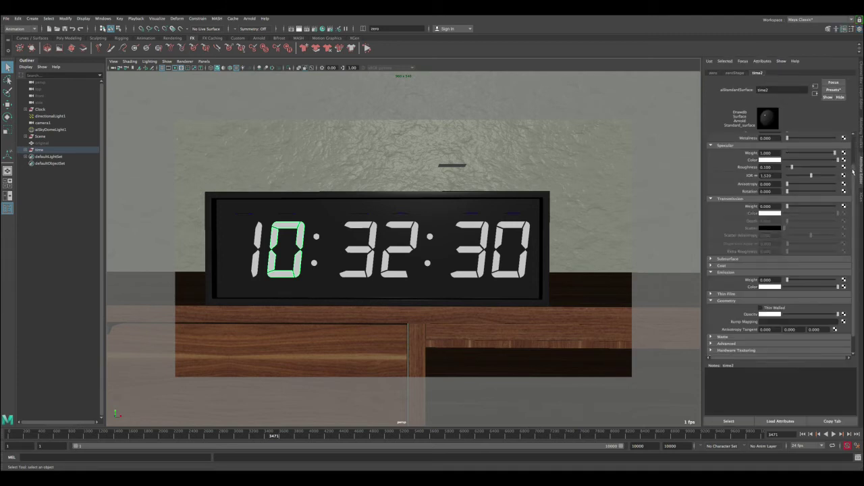
drag(852, 172, 847, 152)
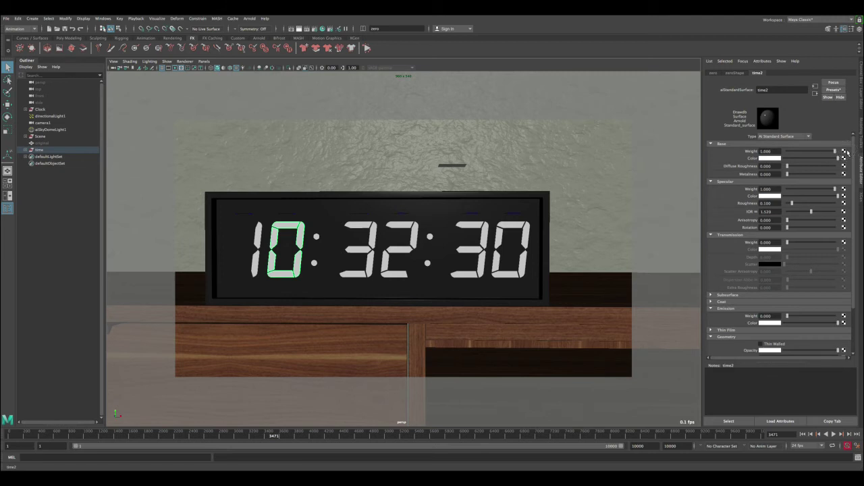
click(772, 160)
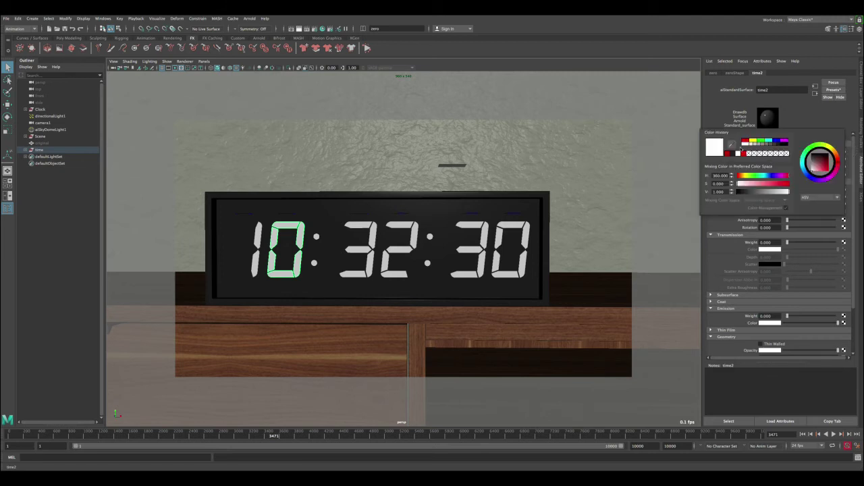
click(746, 141)
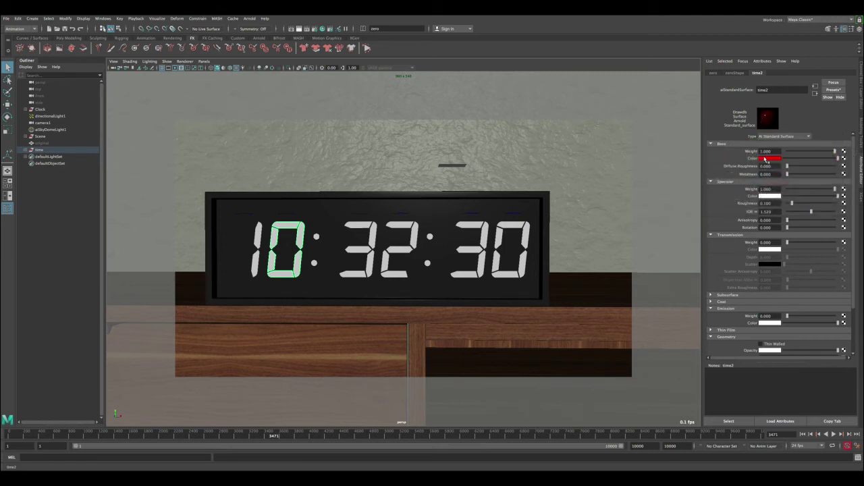
click(767, 158)
click(775, 190)
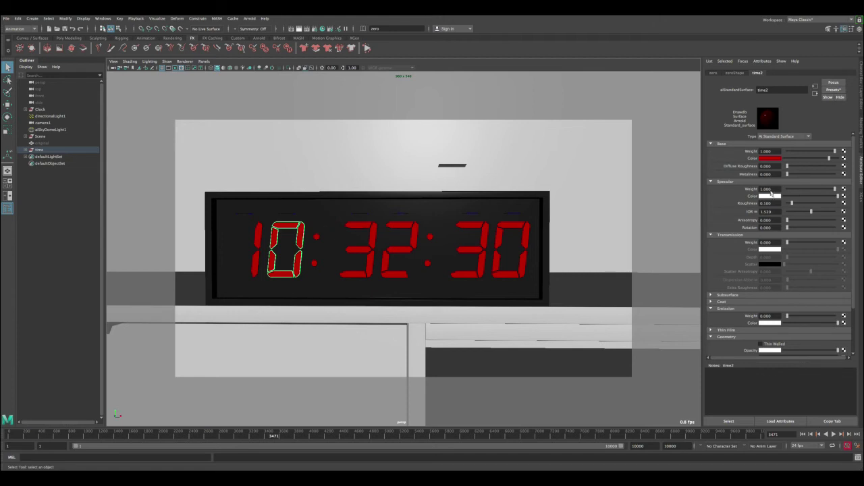
- Set the time2 material's specular weight to 0 and collapse its Transmission and Geometry sections
drag(809, 189, 780, 190)
mouse_move(854, 198)
mouse_down()
mouse_move(855, 224)
mouse_move(855, 198)
mouse_up()
click(730, 235)
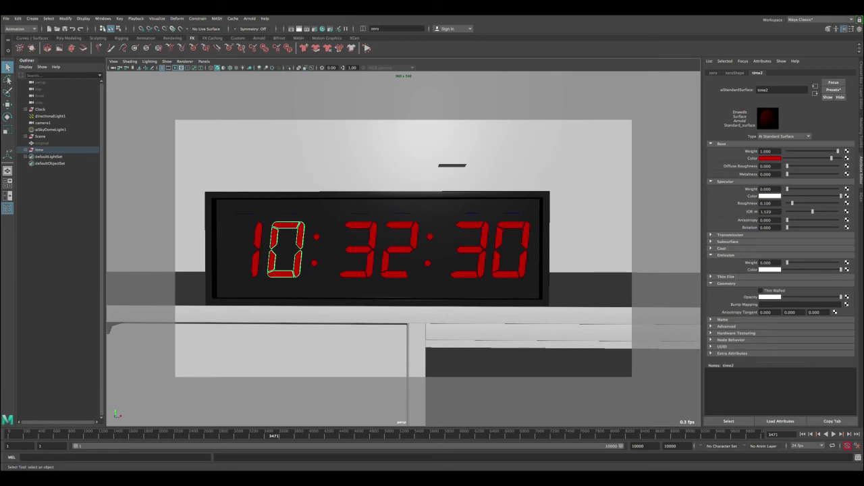
click(726, 284)
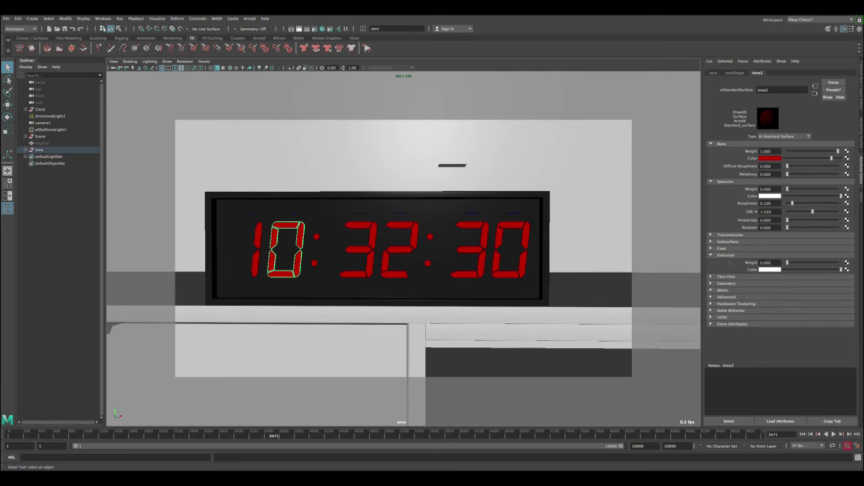
- Keep the existing render, render a region around the whole clock and compare it with the stored image
click(292, 29)
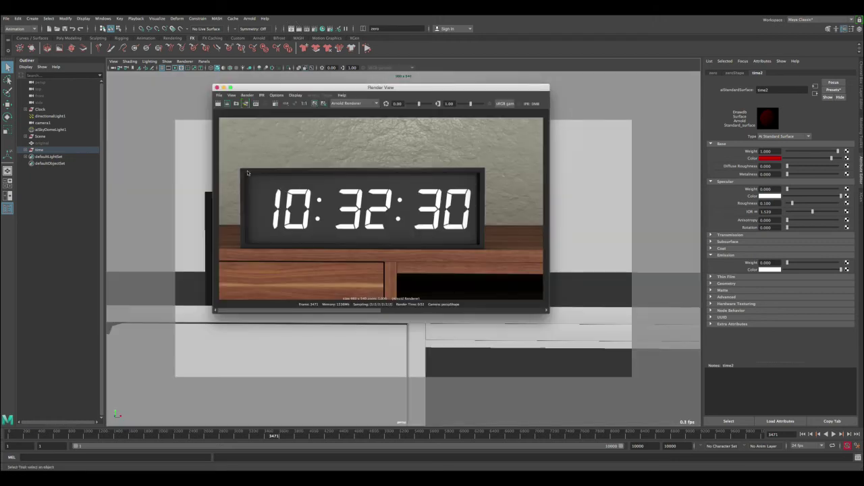
drag(241, 169, 485, 250)
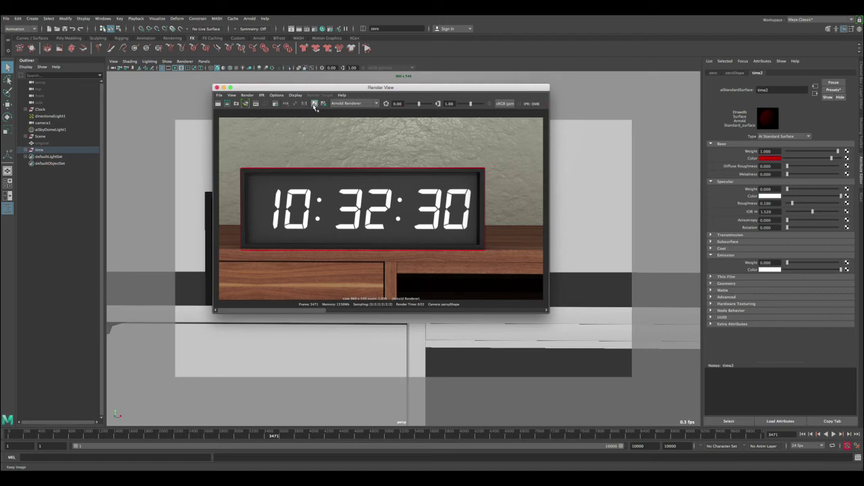
click(286, 106)
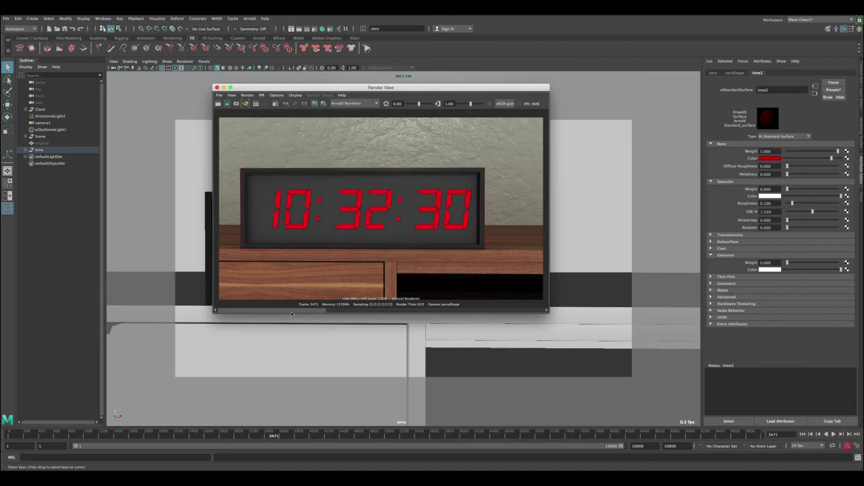
drag(360, 311, 299, 311)
- Give the time2 material a dark red emission color and raise its emission weight to 1
drag(501, 90, 330, 70)
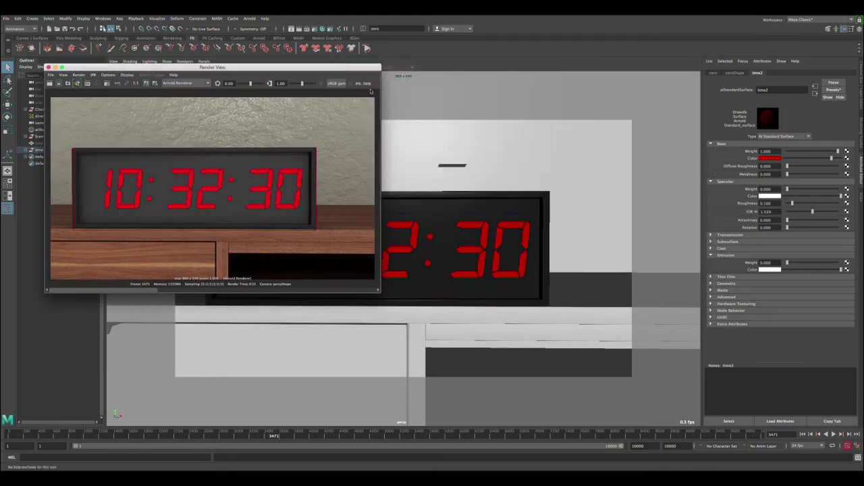
click(774, 270)
click(736, 265)
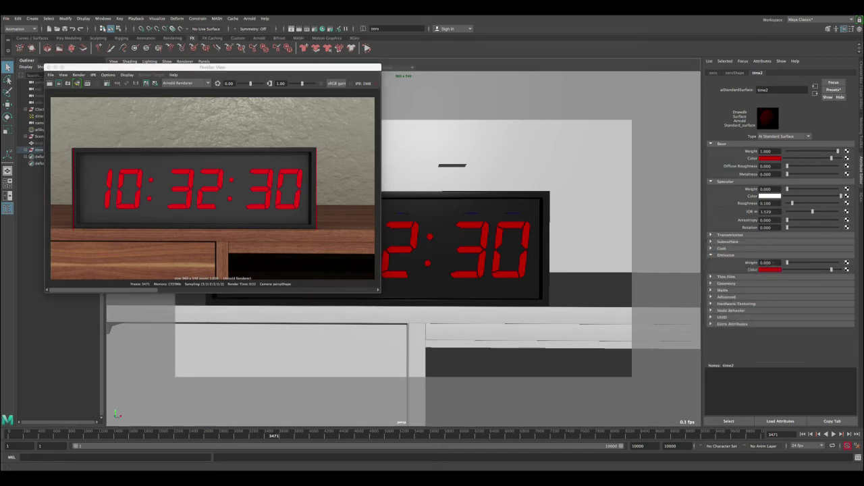
drag(788, 266, 844, 264)
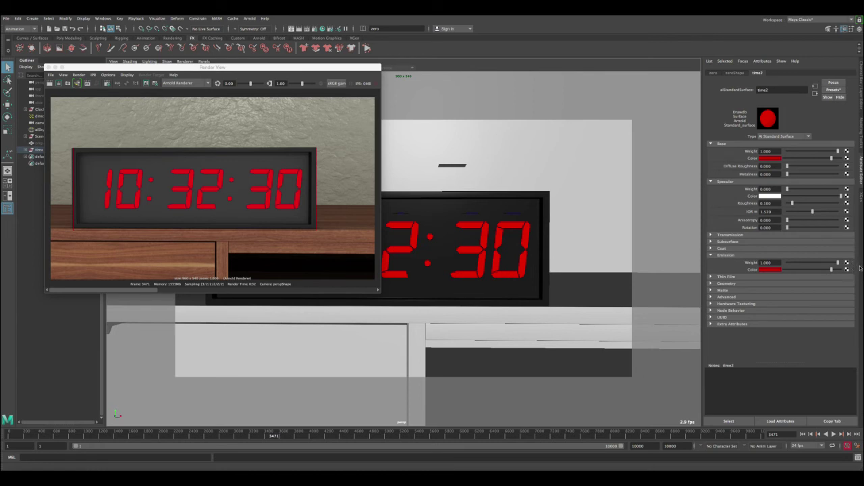
double_click(765, 263)
- Remove an older stored render, keep the current one, render the clock region again and compare the images
drag(234, 68, 305, 73)
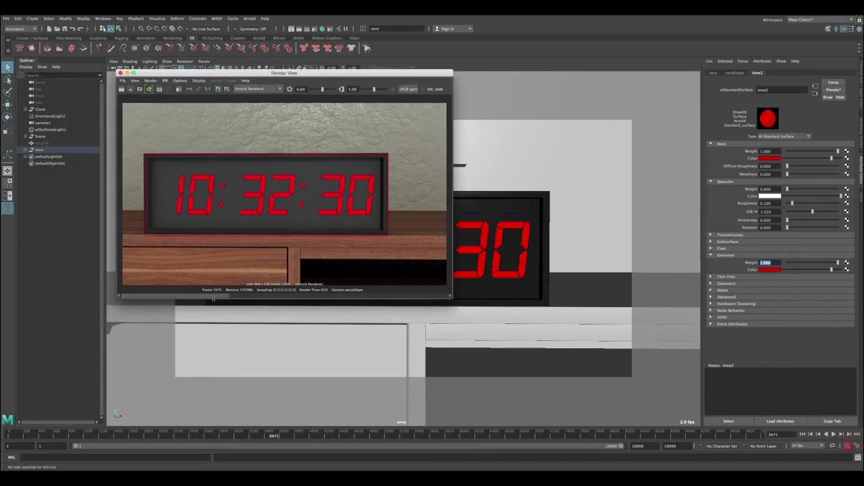
drag(213, 299, 387, 295)
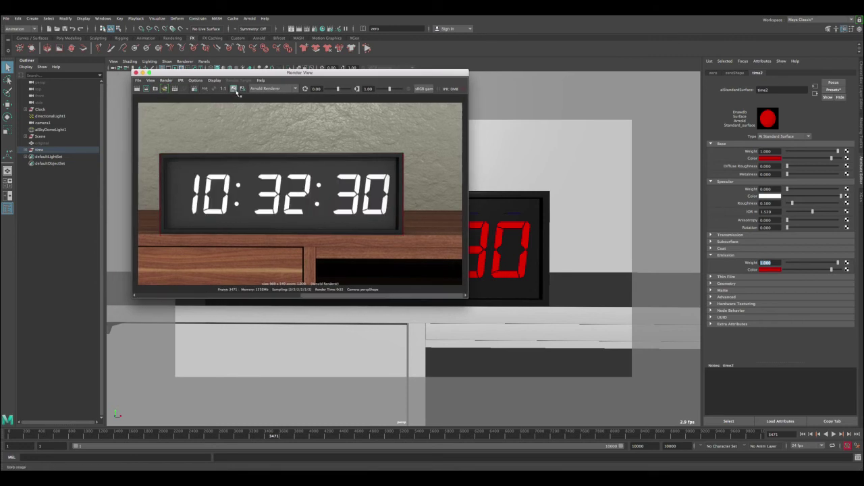
click(242, 89)
click(234, 89)
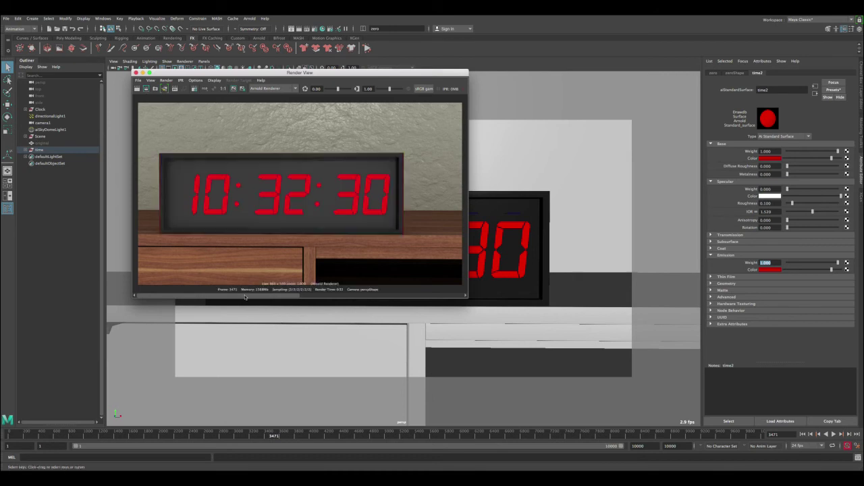
drag(245, 295, 303, 295)
mouse_move(287, 297)
mouse_down()
mouse_move(399, 295)
mouse_move(283, 298)
mouse_up()
- Take the GLASS display layer out of reference mode, select the clock's glass and close the Render View
click(556, 64)
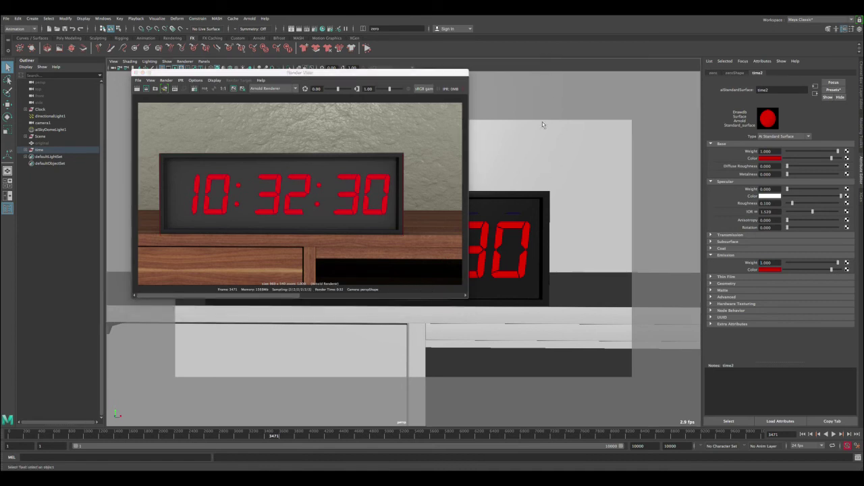
key(ctrl+a)
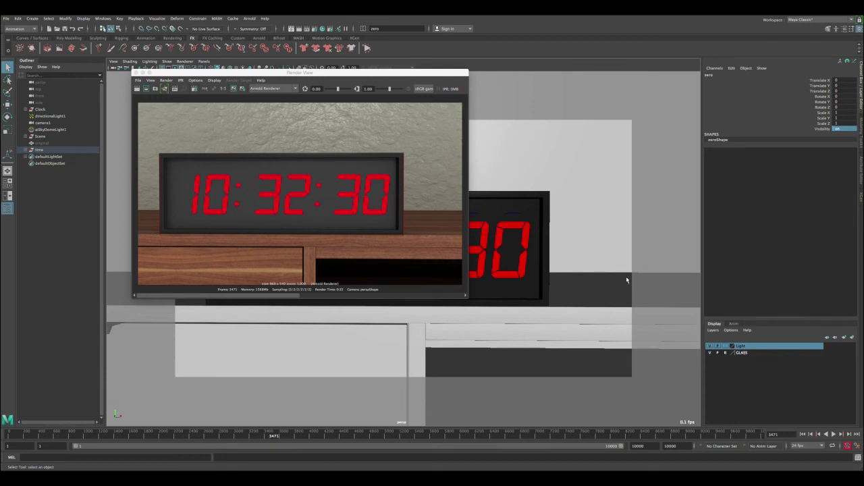
click(516, 224)
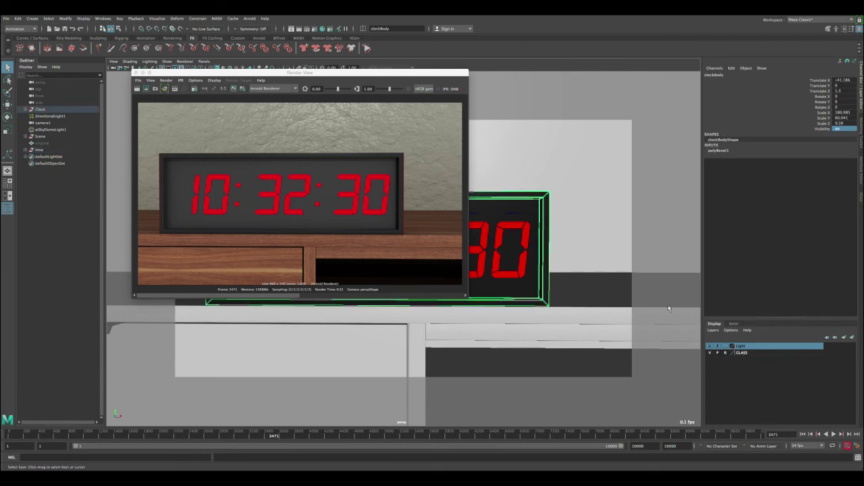
click(725, 353)
click(524, 209)
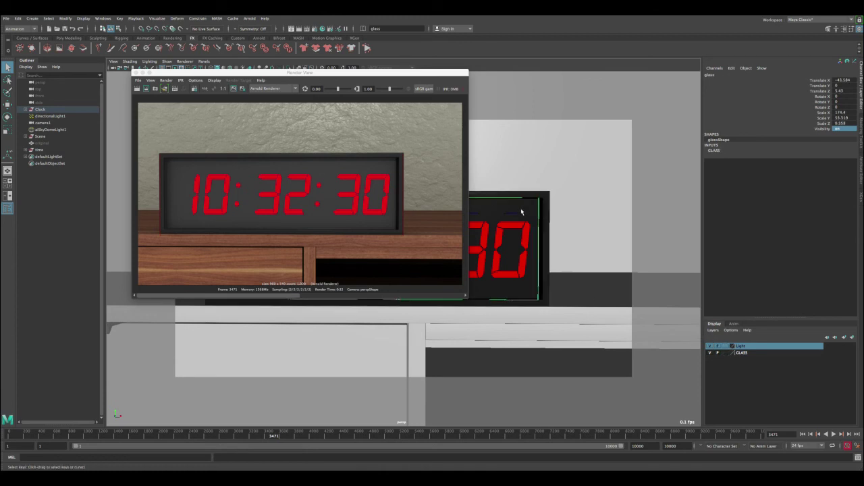
click(136, 73)
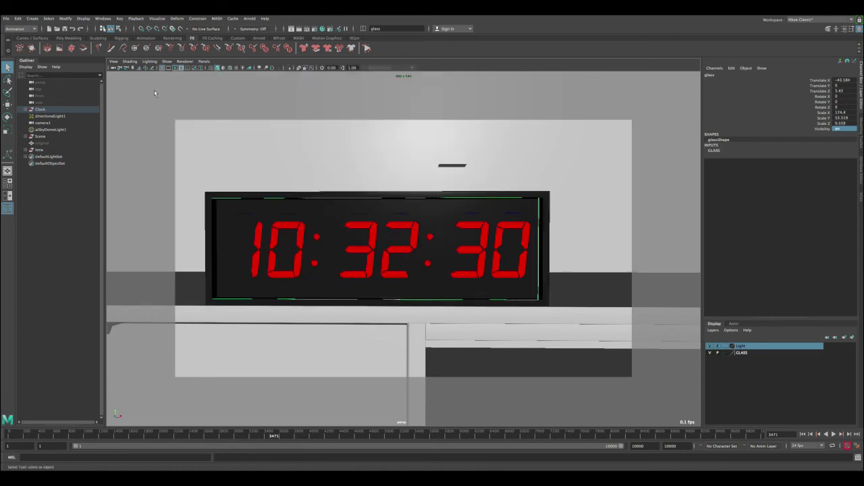
- Set the GLASS display layer back to reference mode
mouse_move(277, 207)
alt+mouse_down()
mouse_move(303, 206)
mouse_move(291, 202)
alt+mouse_up()
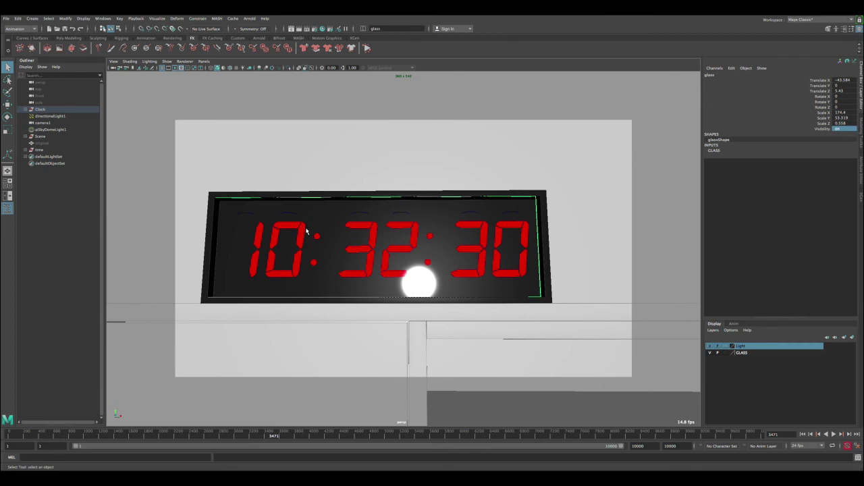
click(725, 352)
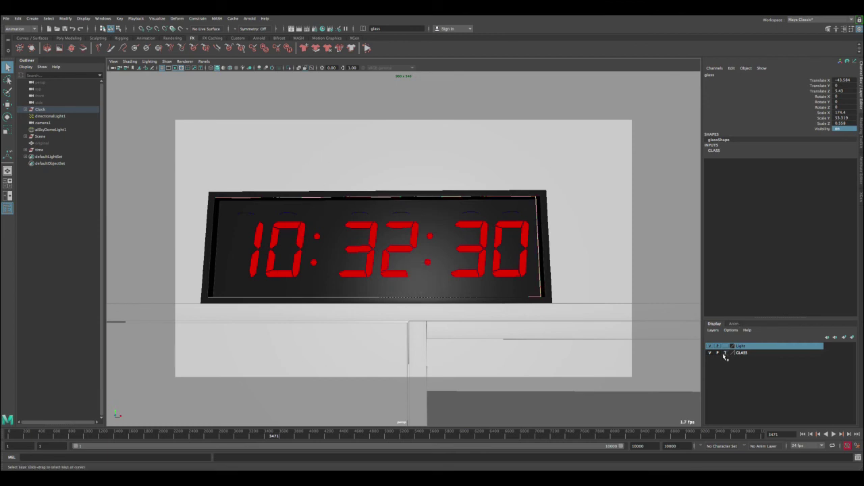
click(725, 352)
- Reopen the time2 material from the hours' zero digit and set its emission weight to 0.4
click(301, 234)
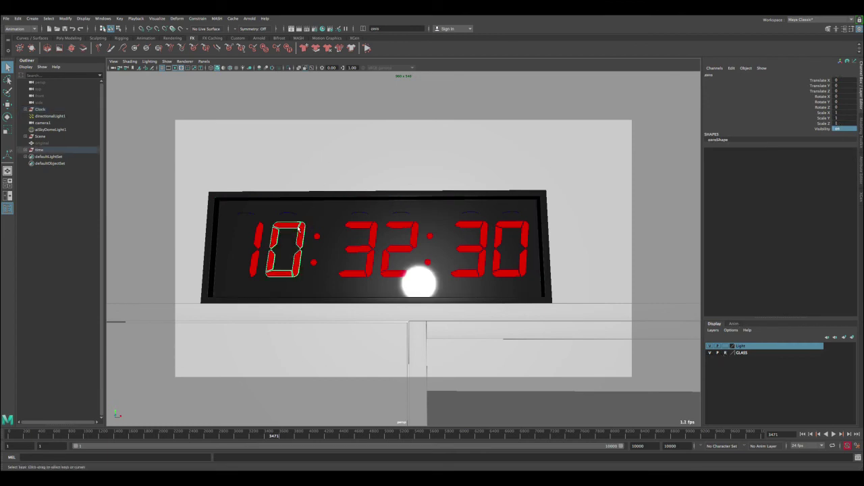
key(ctrl+a)
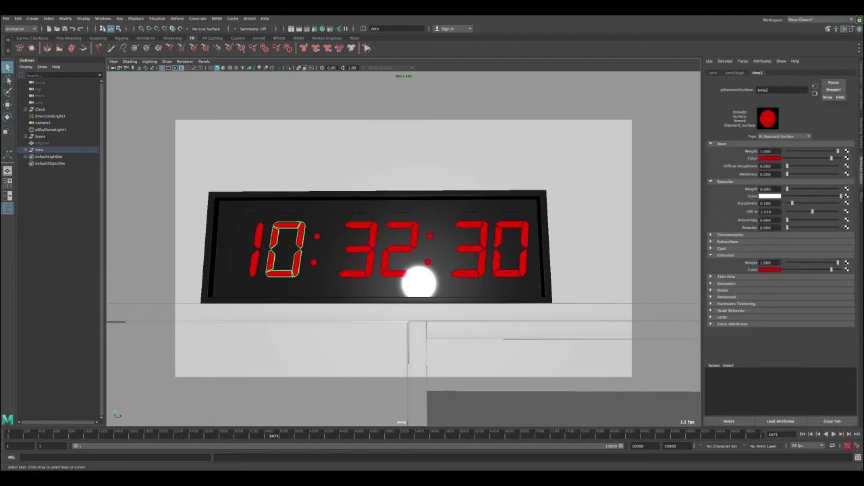
double_click(780, 262)
text(0.4)
key(Return)
- Render the current frame again and compare the clock's digits with the previously stored render
click(291, 30)
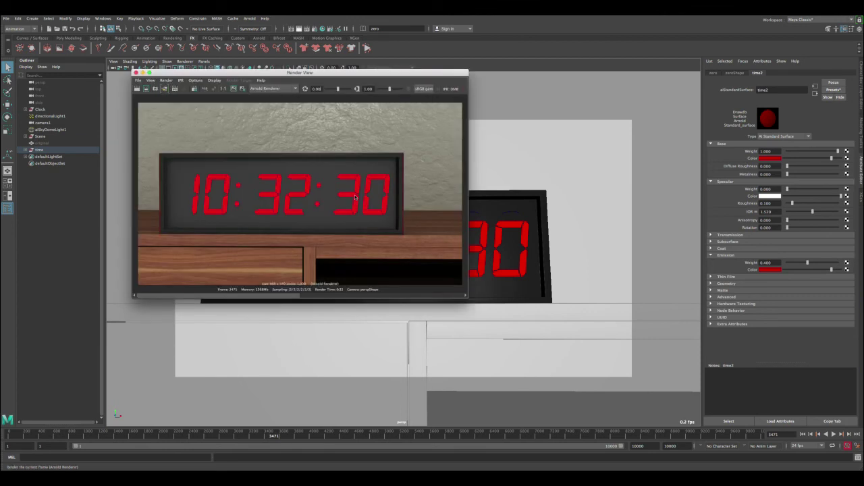
drag(308, 297, 459, 297)
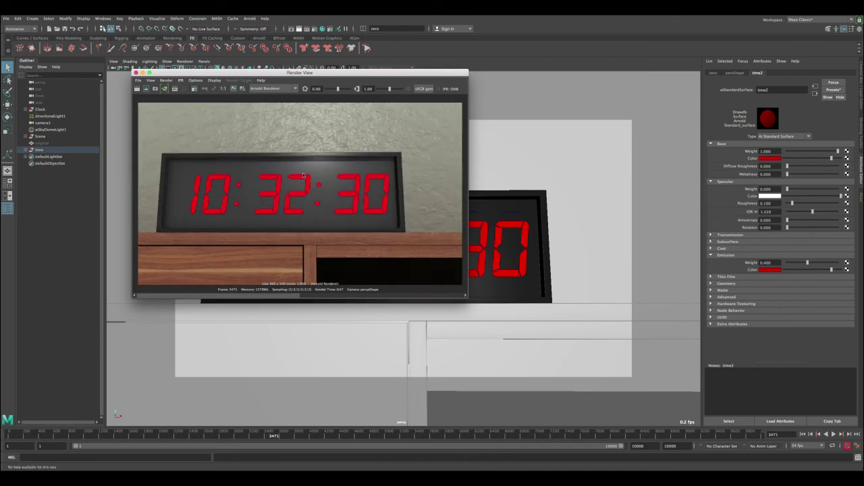
drag(302, 297, 253, 297)
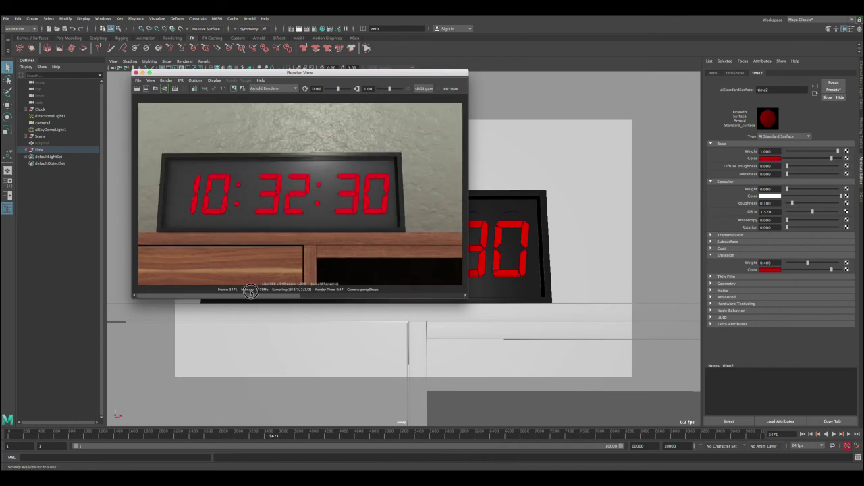